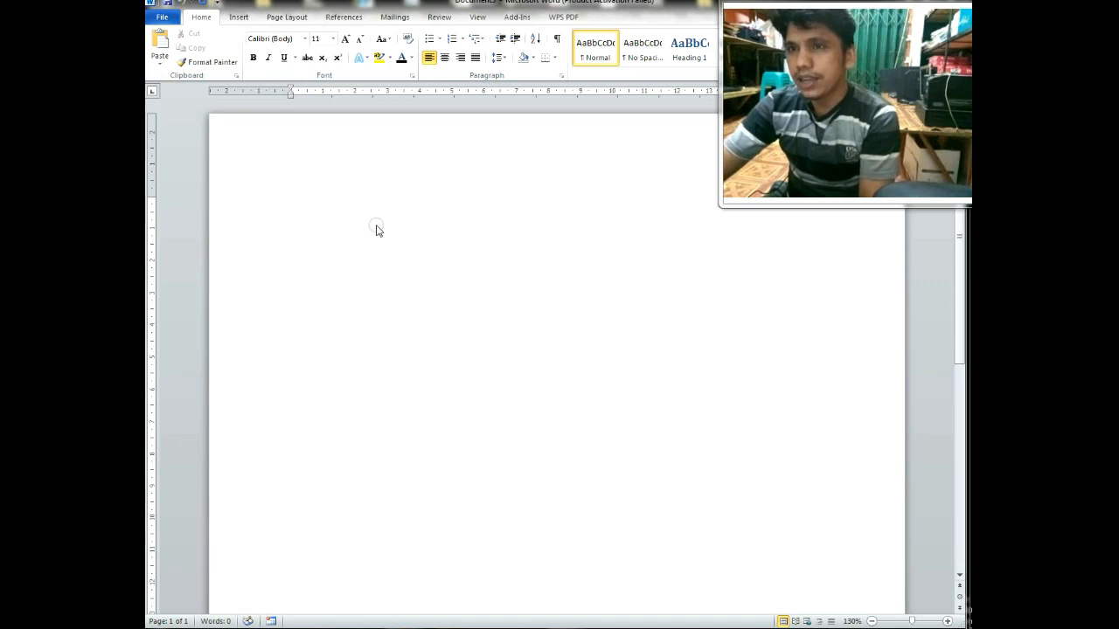
# - Enable the Developer tab in the ribbon customization options
pyautogui.click(417, 227)
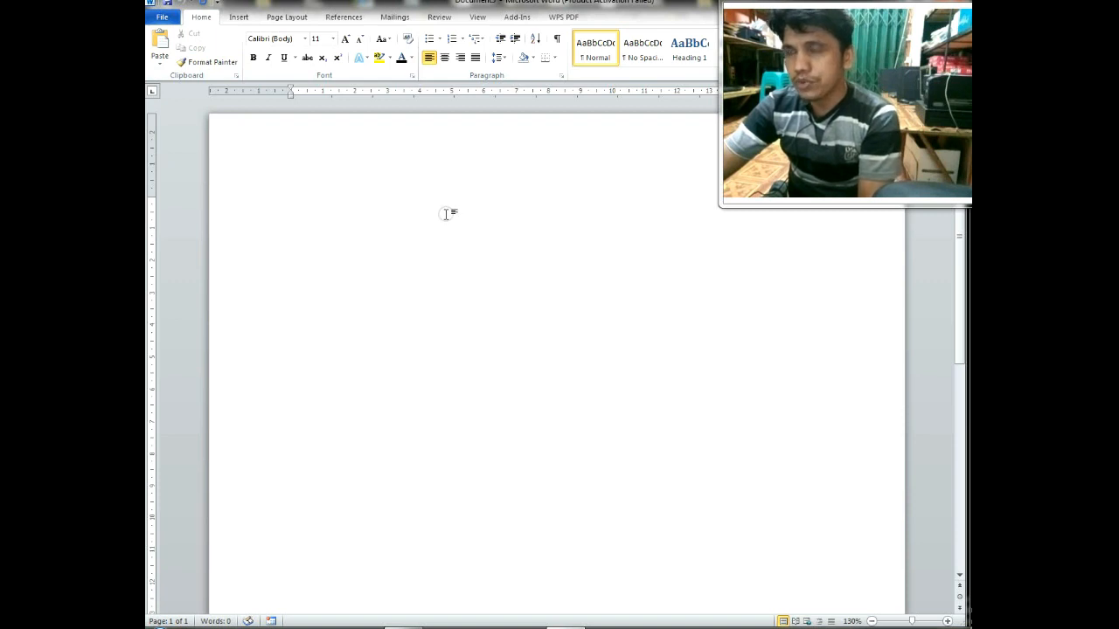
pyautogui.click(164, 18)
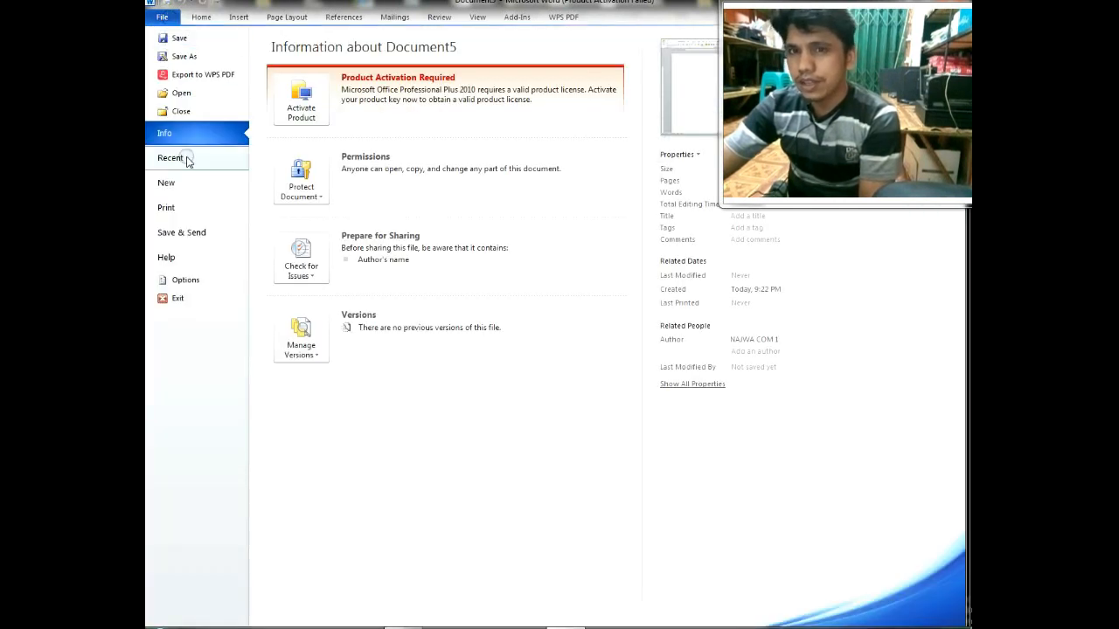
pyautogui.click(181, 281)
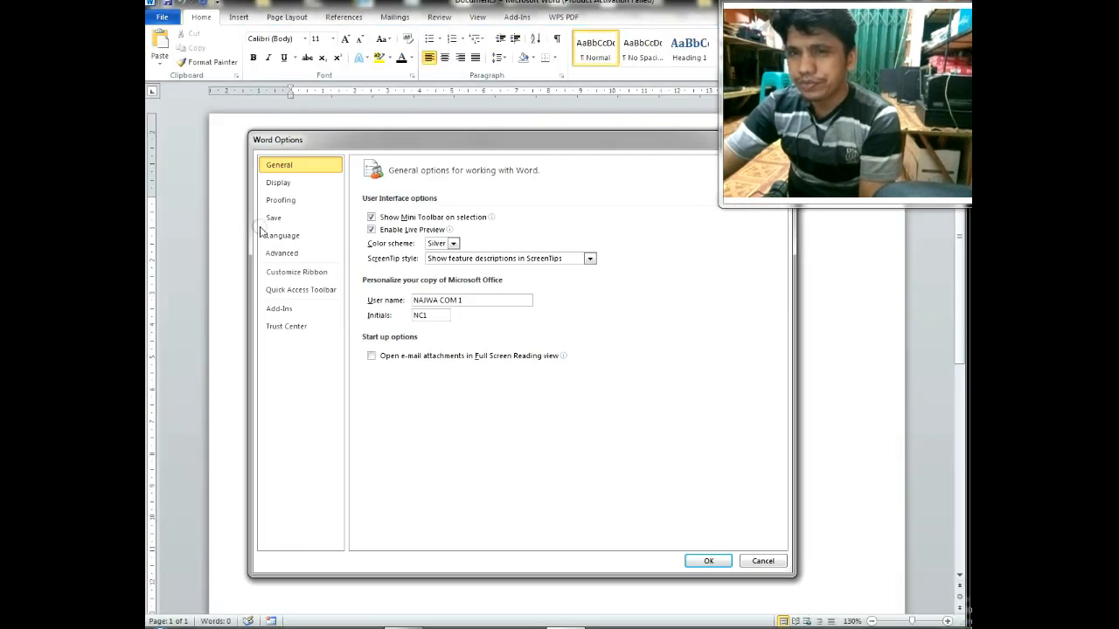
pyautogui.click(305, 277)
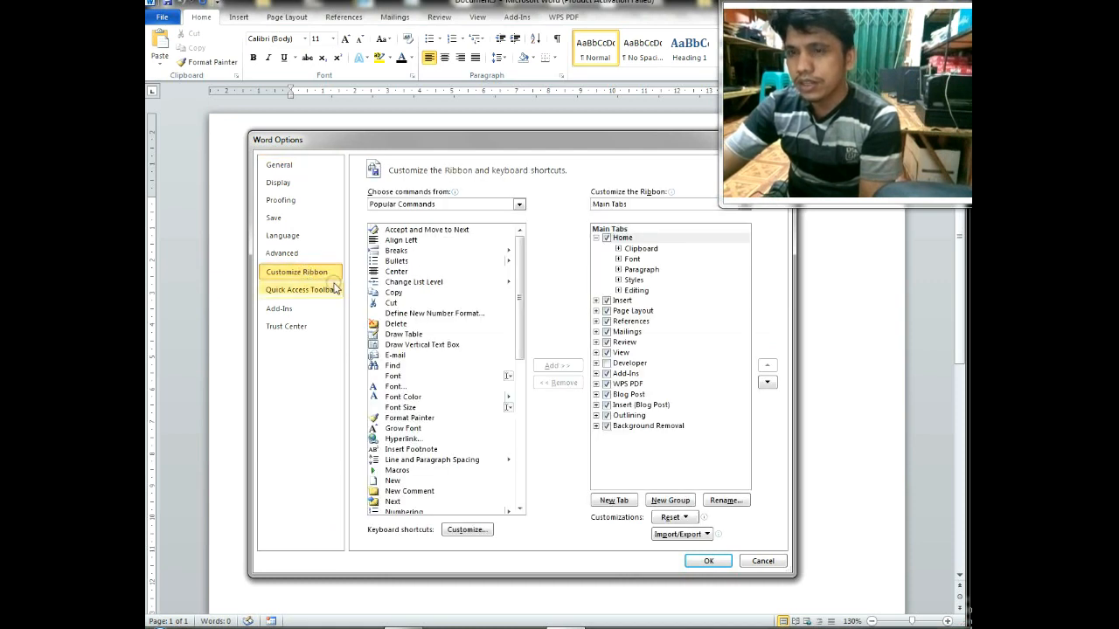
pyautogui.click(606, 363)
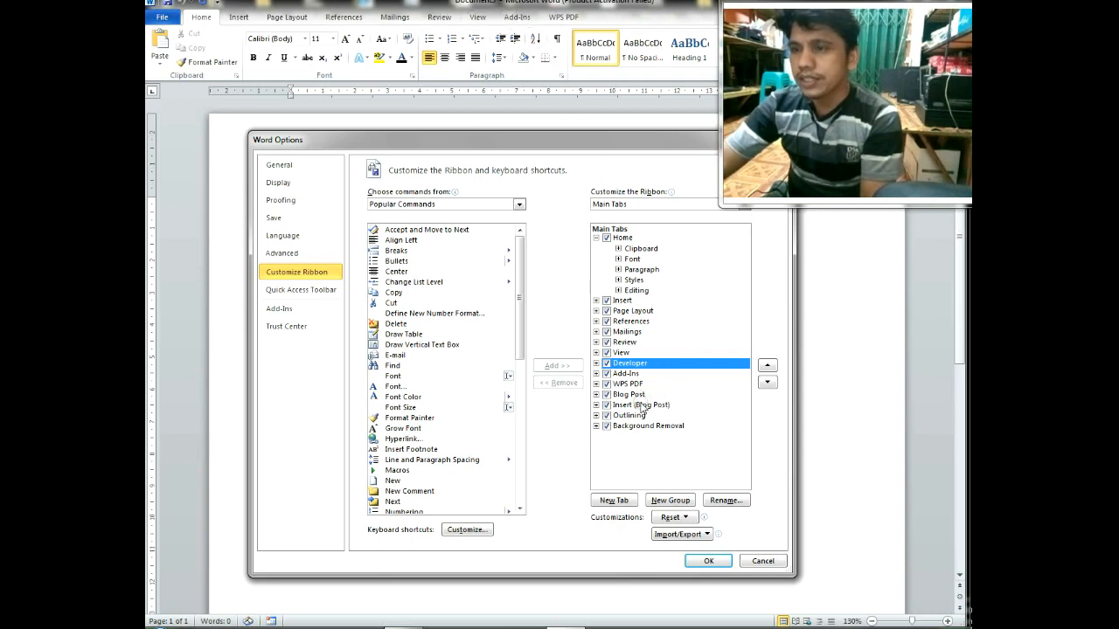
pyautogui.click(708, 561)
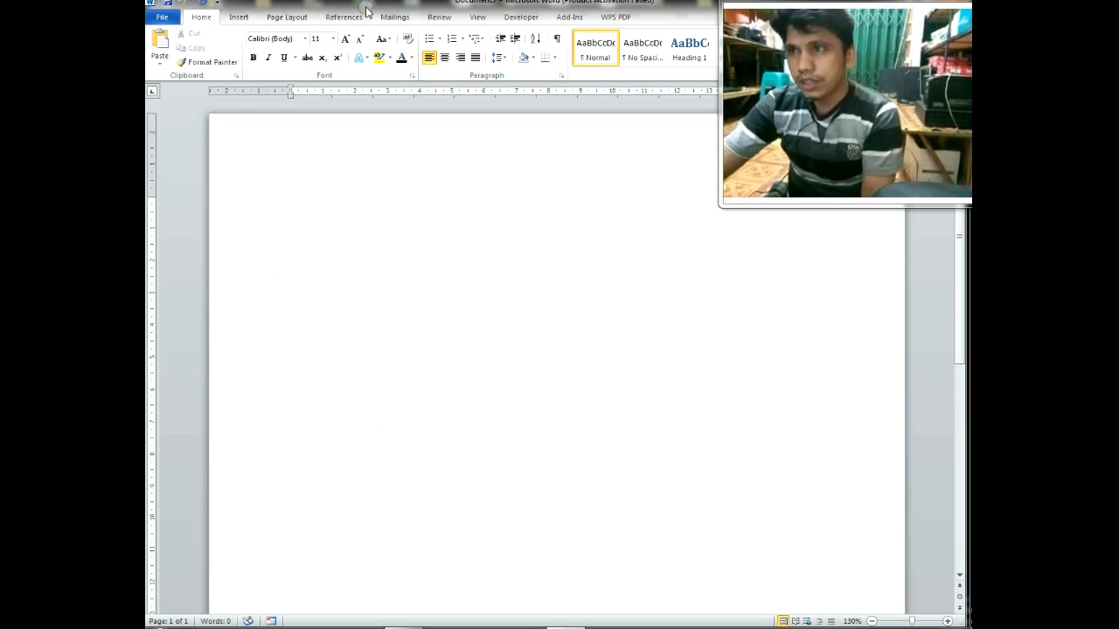
# - Insert a table with five columns and eight rows into the blank document
pyautogui.click(240, 17)
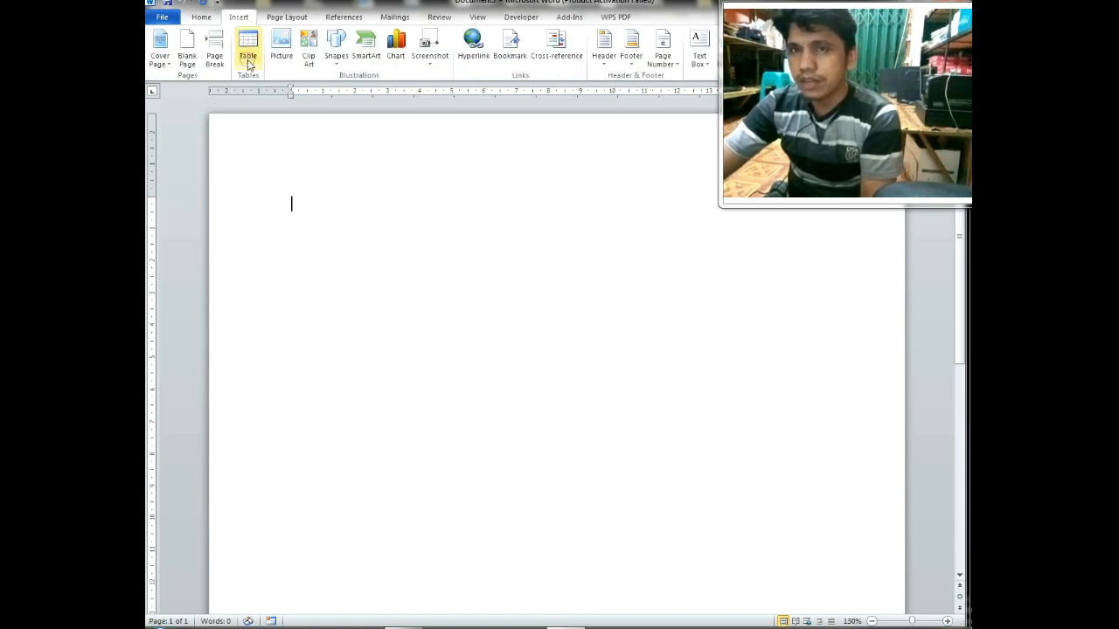
pyautogui.click(248, 52)
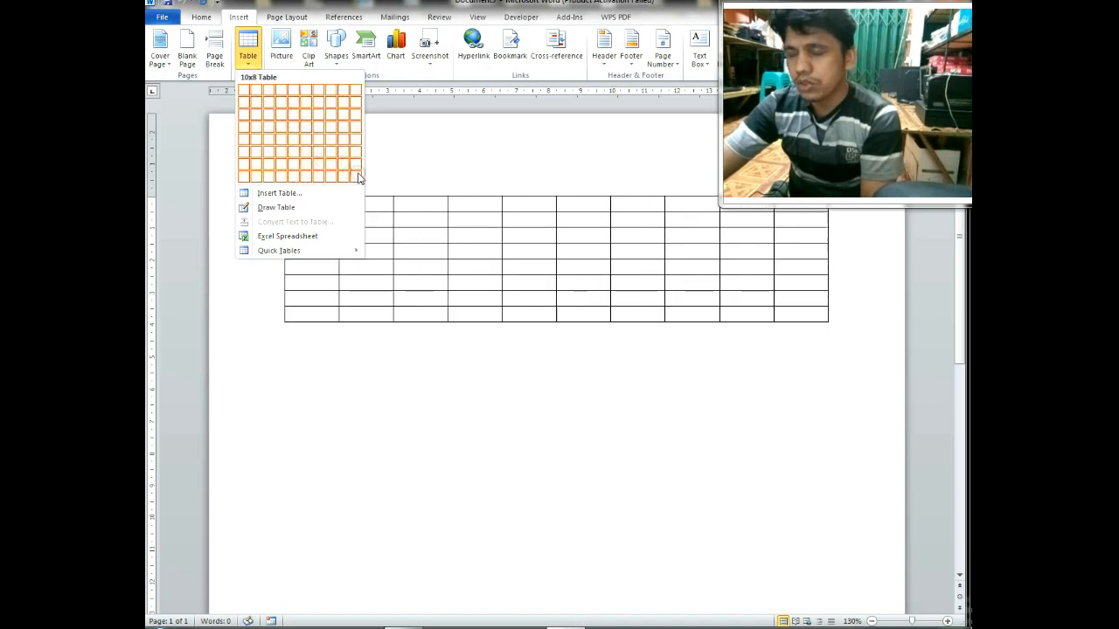
pyautogui.click(291, 182)
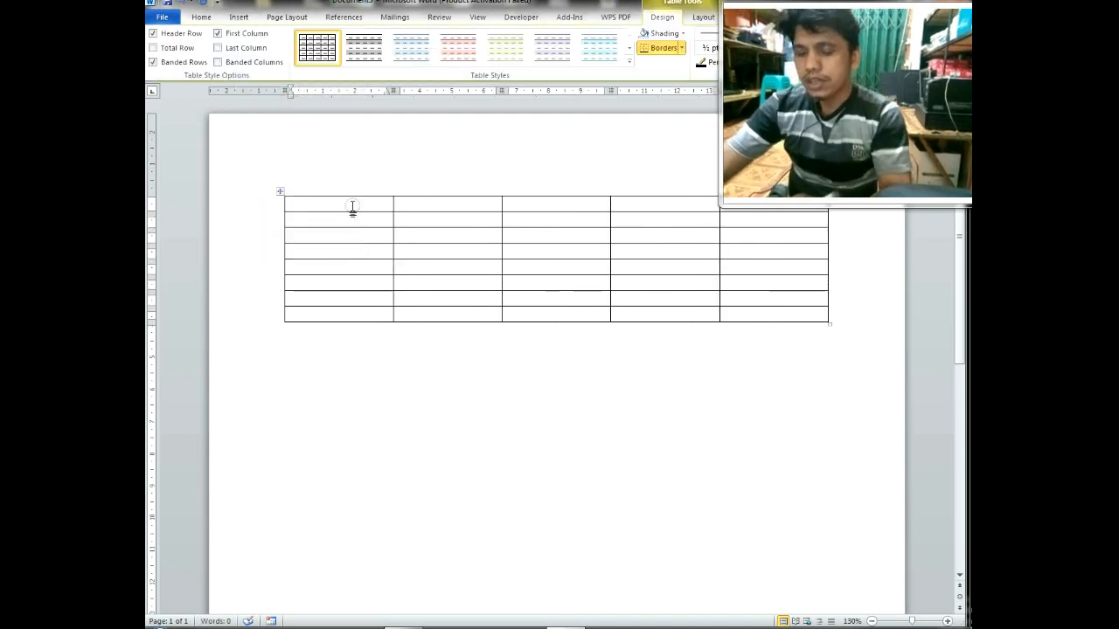
# - Enter the title DATA FORMULIR SISWA BARU in the table's first cell
pyautogui.write('N')
pyautogui.press('BackSpace')
pyautogui.press('BackSpace')
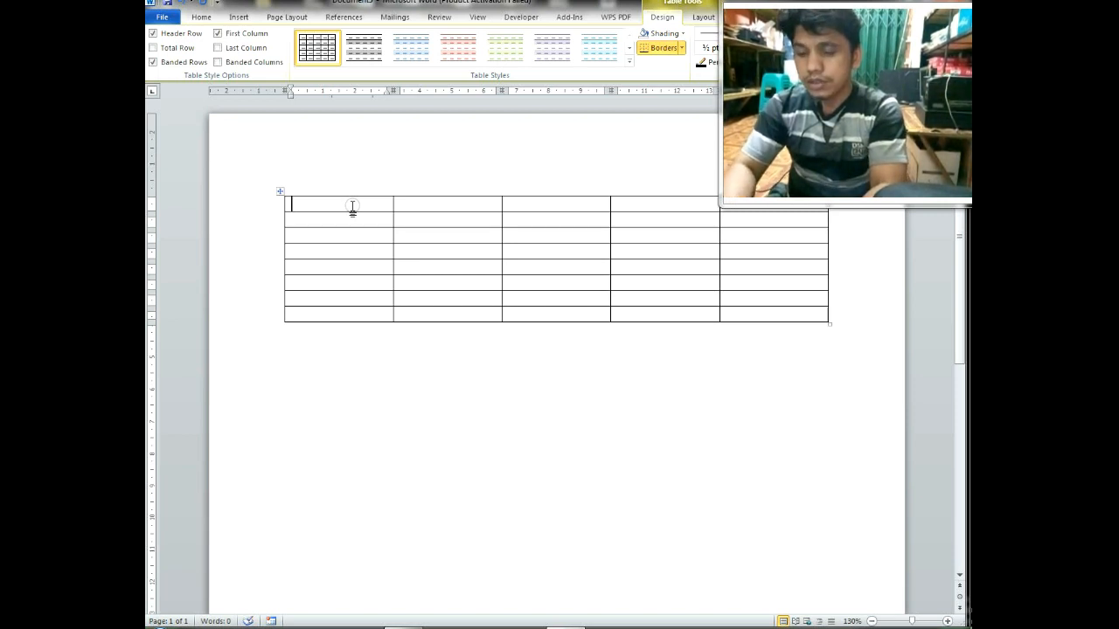
pyautogui.write('DATA')
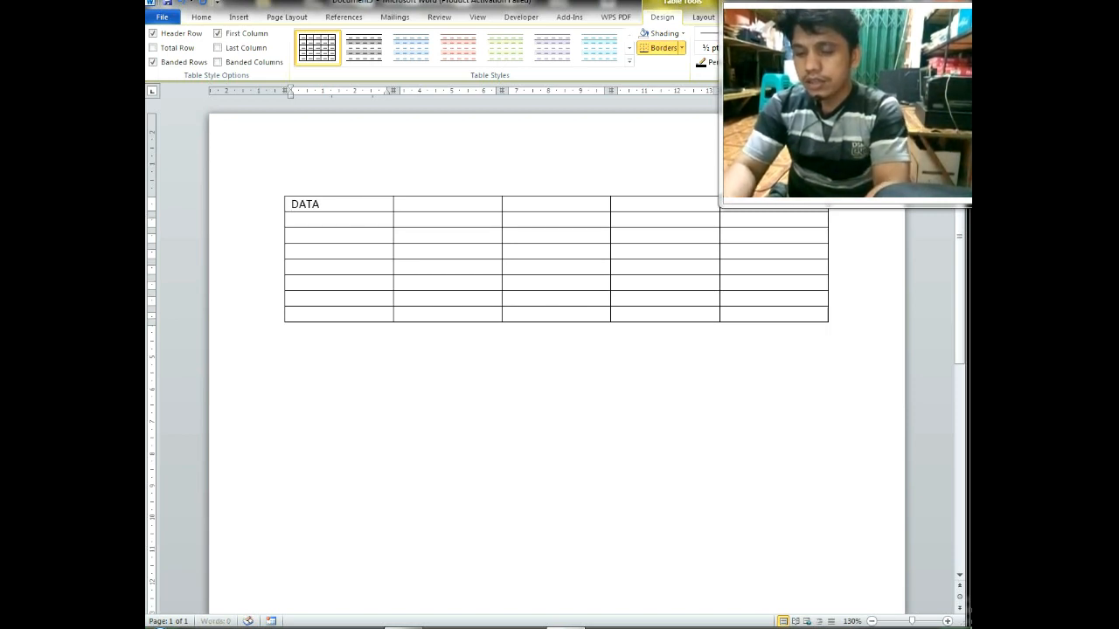
pyautogui.write(' FORMULIR ')
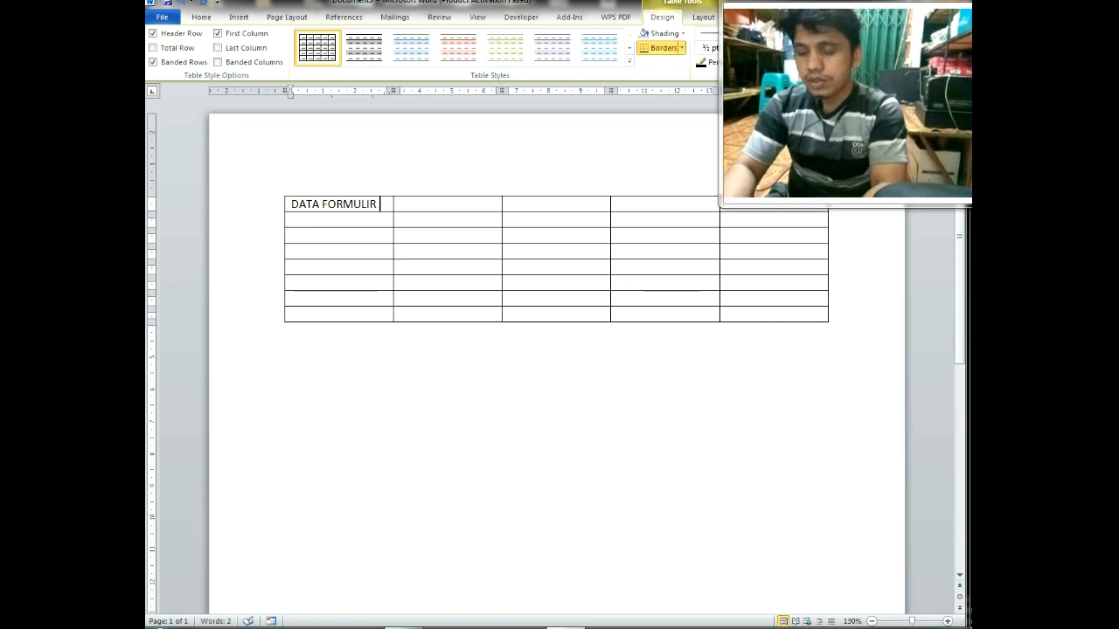
pyautogui.write('SISWA BARU')
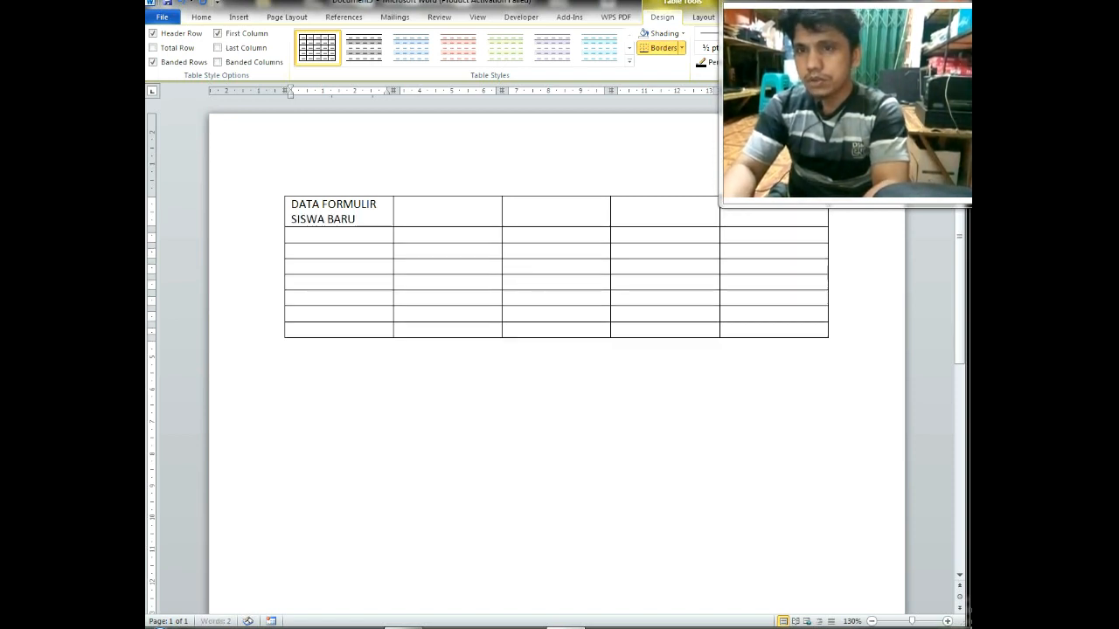
# - Merge all cells of the table's first row and make the title bold and centred
pyautogui.hotkey('shift', 'Right')
pyautogui.hotkey('shift', 'Right')
pyautogui.hotkey('shift', 'Right')
pyautogui.hotkey('shift', 'Right')
pyautogui.hotkey('shift', 'Right')
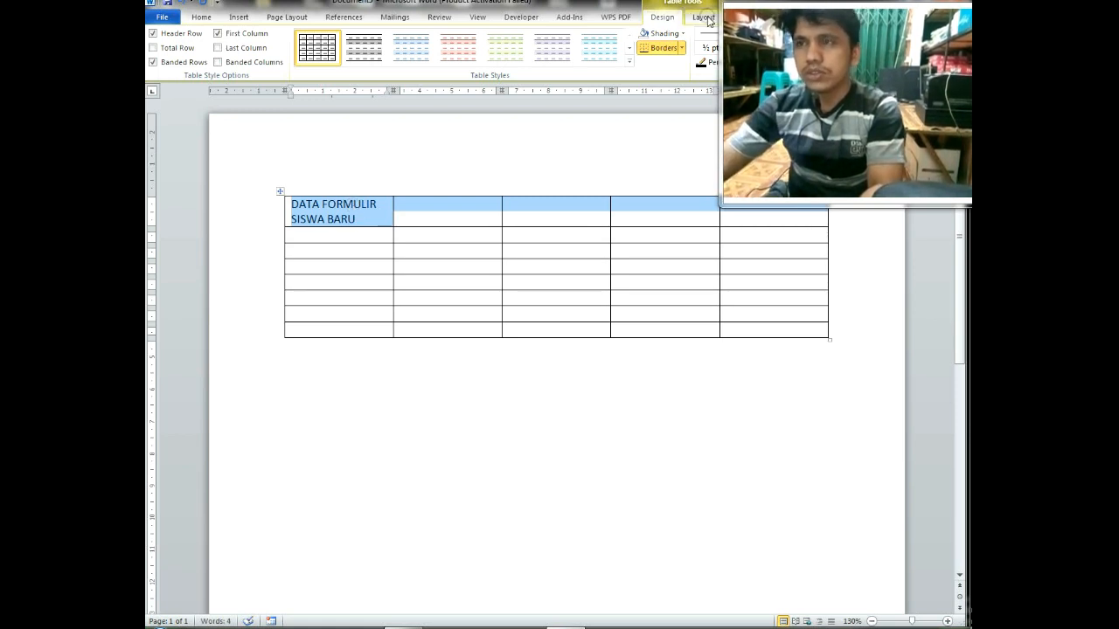
pyautogui.scroll(-1, 532, 41)
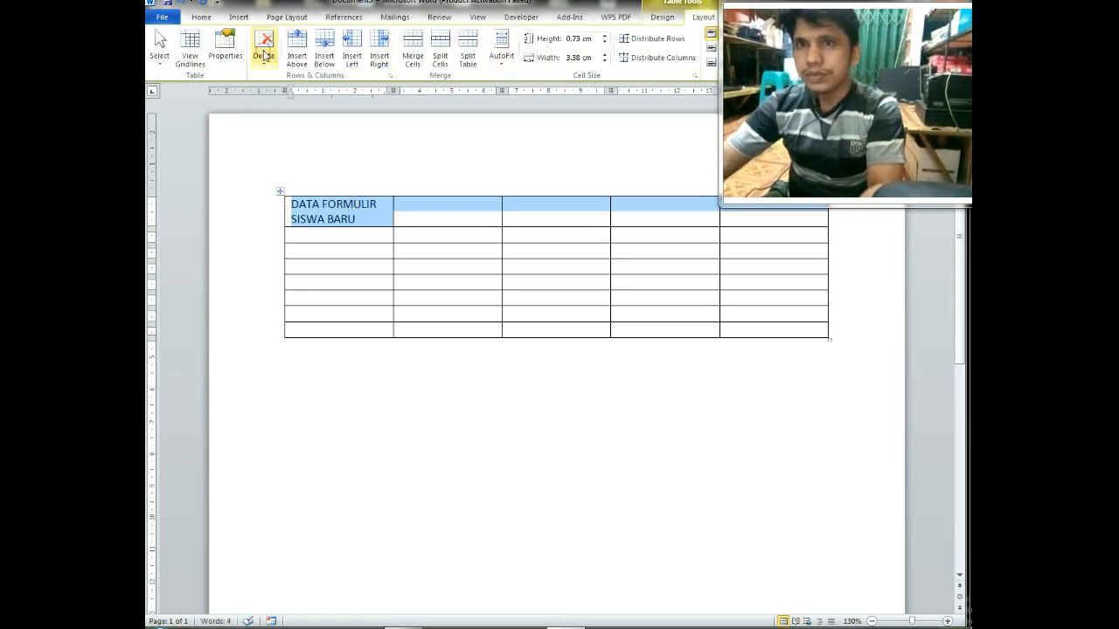
pyautogui.click(412, 50)
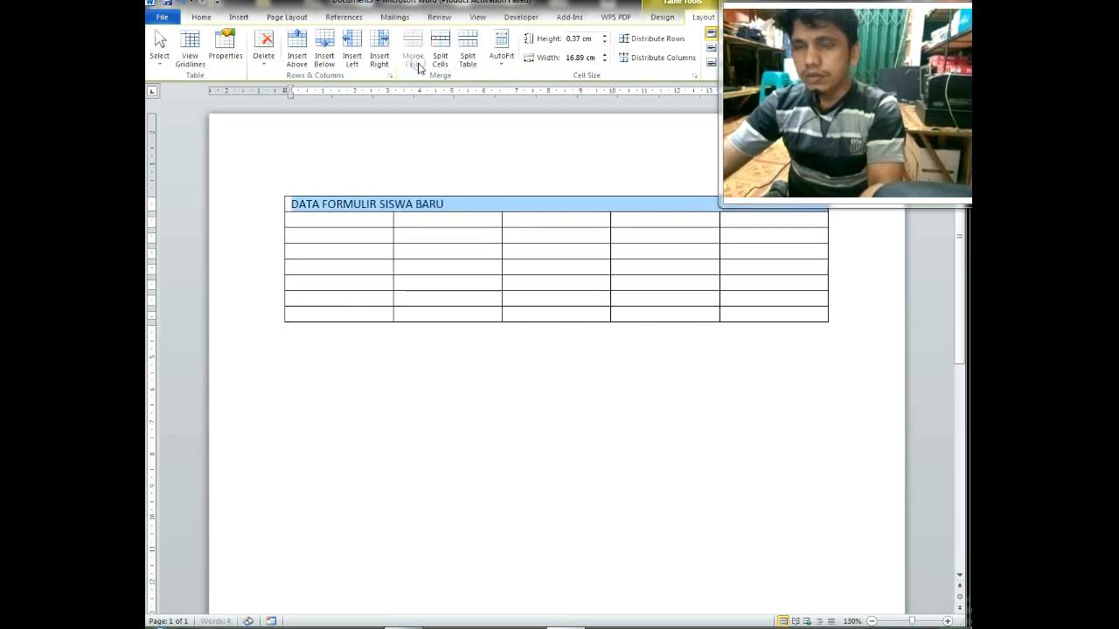
pyautogui.hotkey('ctrl', 'b')
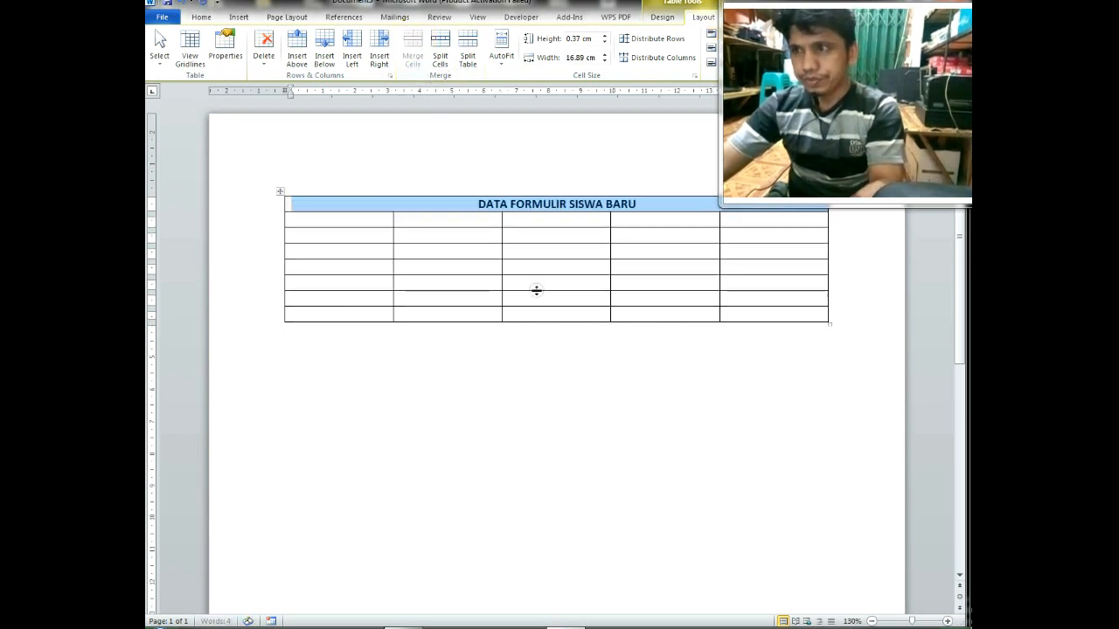
# - Fill the first three cells of the second row with NO, NAMA and a colon
pyautogui.click(472, 219)
pyautogui.click(365, 221)
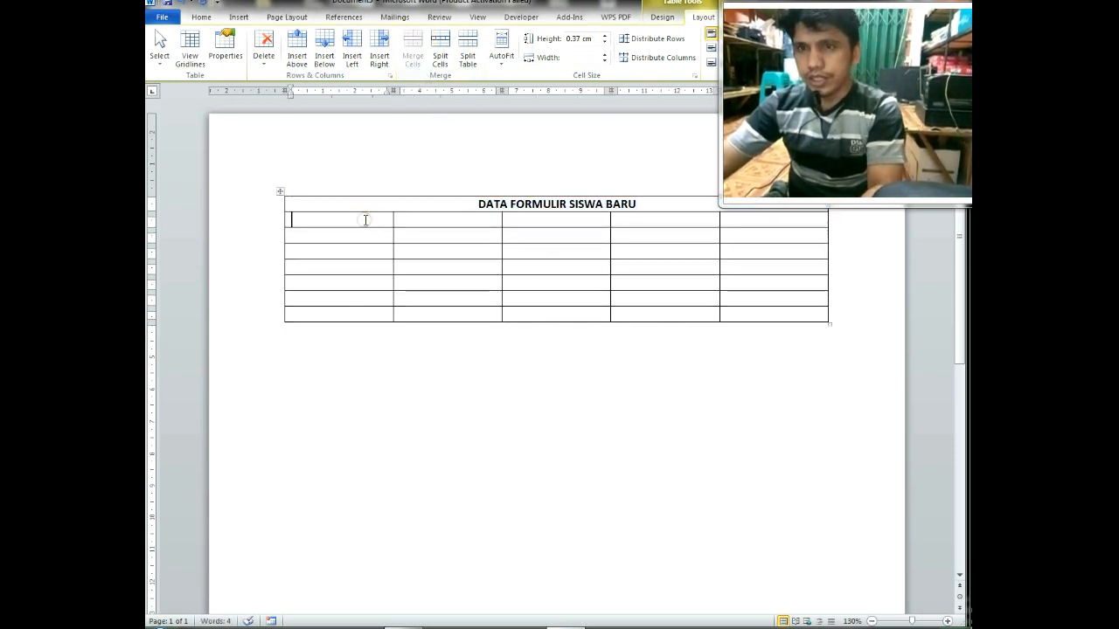
pyautogui.write('NI')
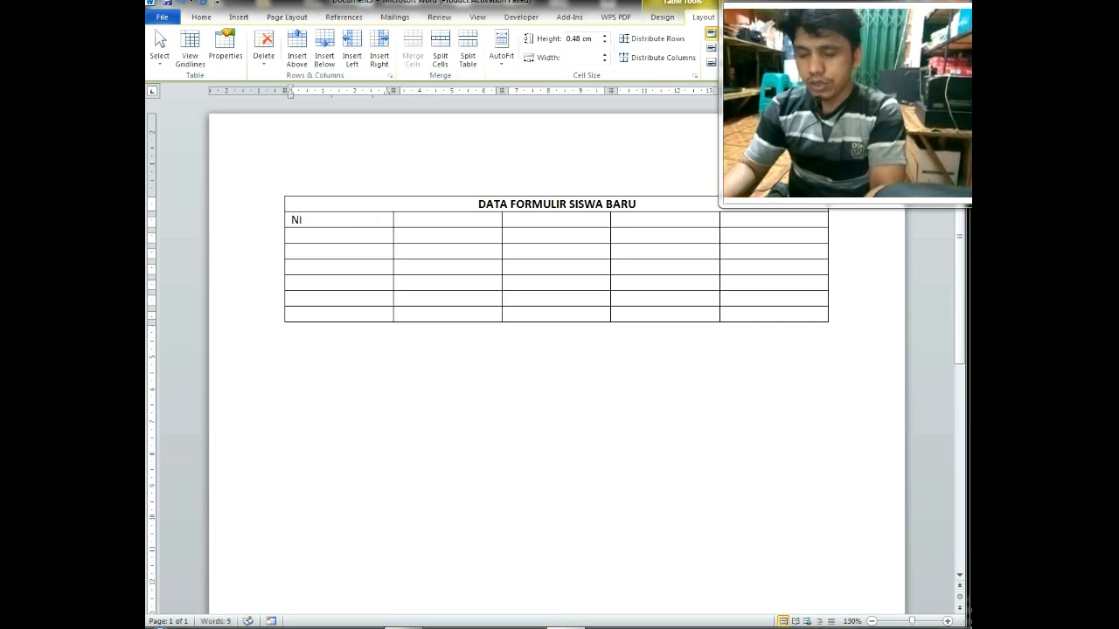
pyautogui.write('O')
pyautogui.press('Tab')
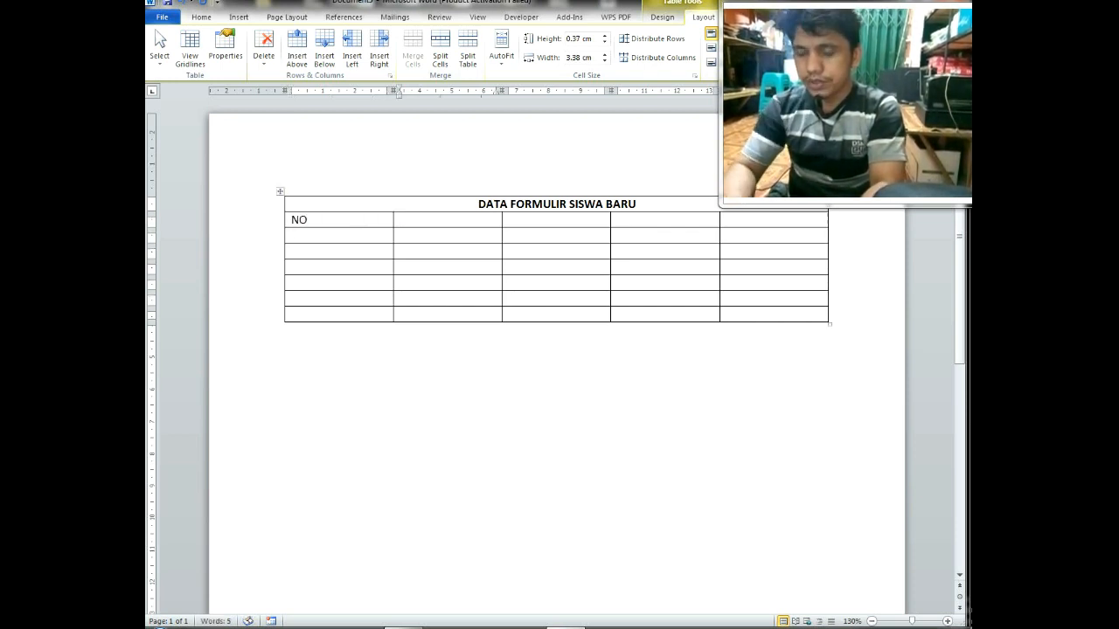
pyautogui.write('NAMA')
pyautogui.press('Tab')
pyautogui.write(':')
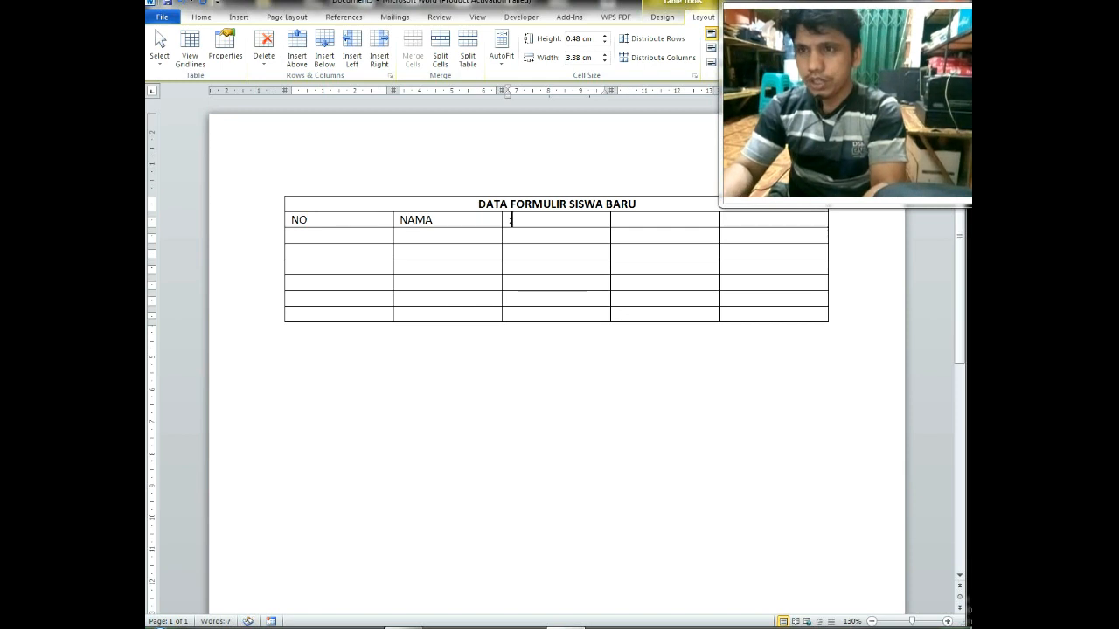
pyautogui.press('Tab')
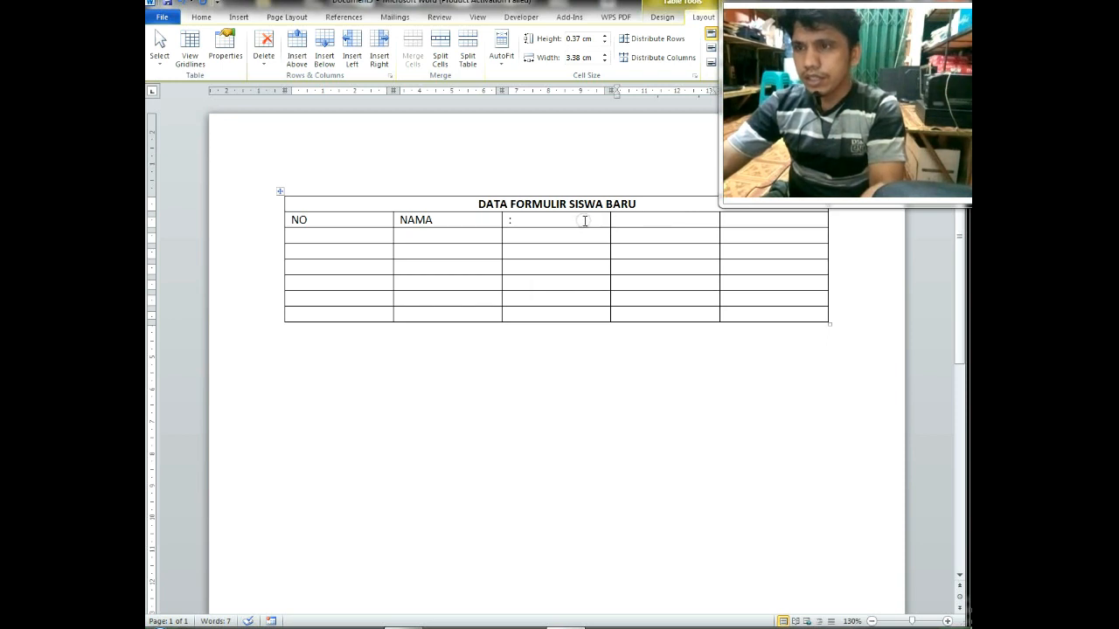
# - Merge the two empty cells after the colon in the second row into one
pyautogui.moveTo(585, 221); pyautogui.dragTo(657, 220)
pyautogui.click(694, 219)
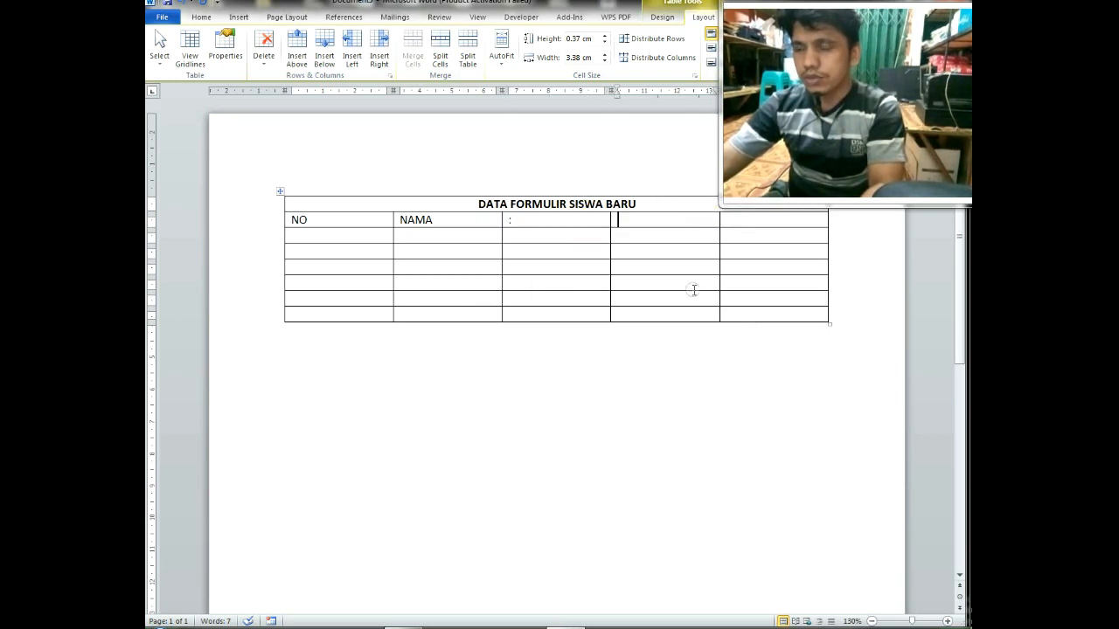
pyautogui.moveTo(573, 219); pyautogui.dragTo(769, 219)
pyautogui.click(625, 230)
pyautogui.click(409, 48)
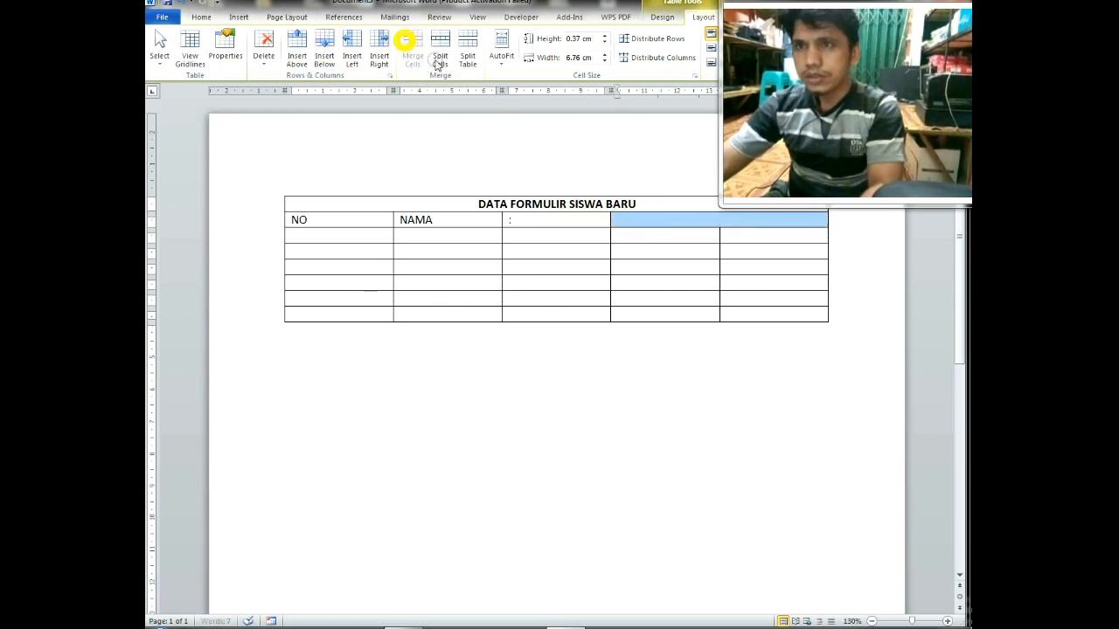
# - Merge the last two cells of each row from the third to the eighth, one row at a time
pyautogui.moveTo(645, 233); pyautogui.dragTo(725, 234)
pyautogui.click(409, 48)
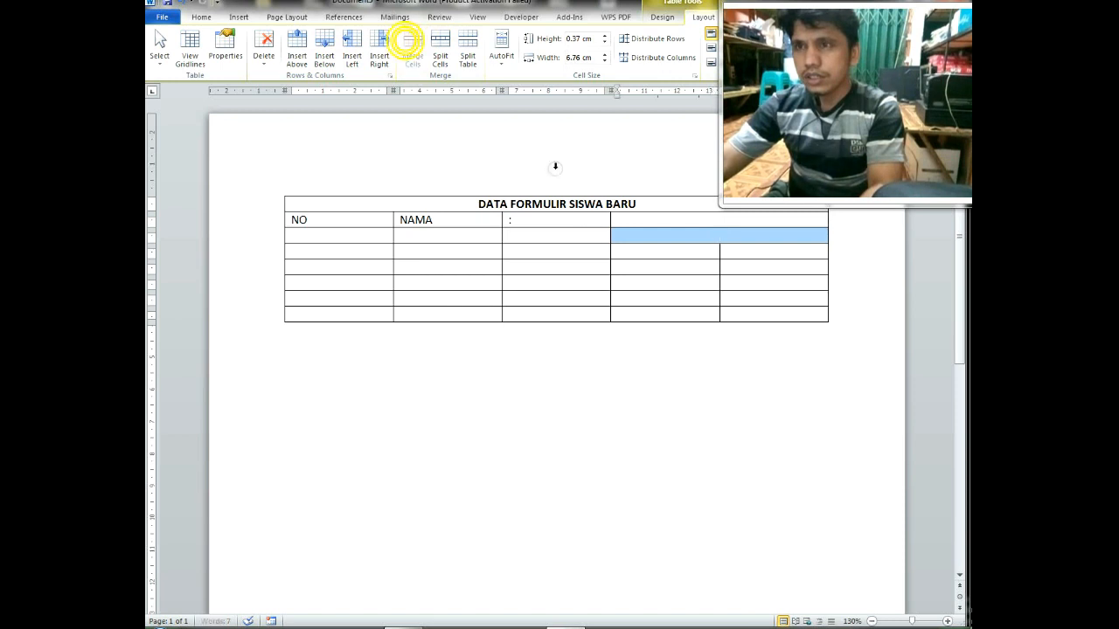
pyautogui.moveTo(624, 250); pyautogui.dragTo(739, 250)
pyautogui.click(411, 45)
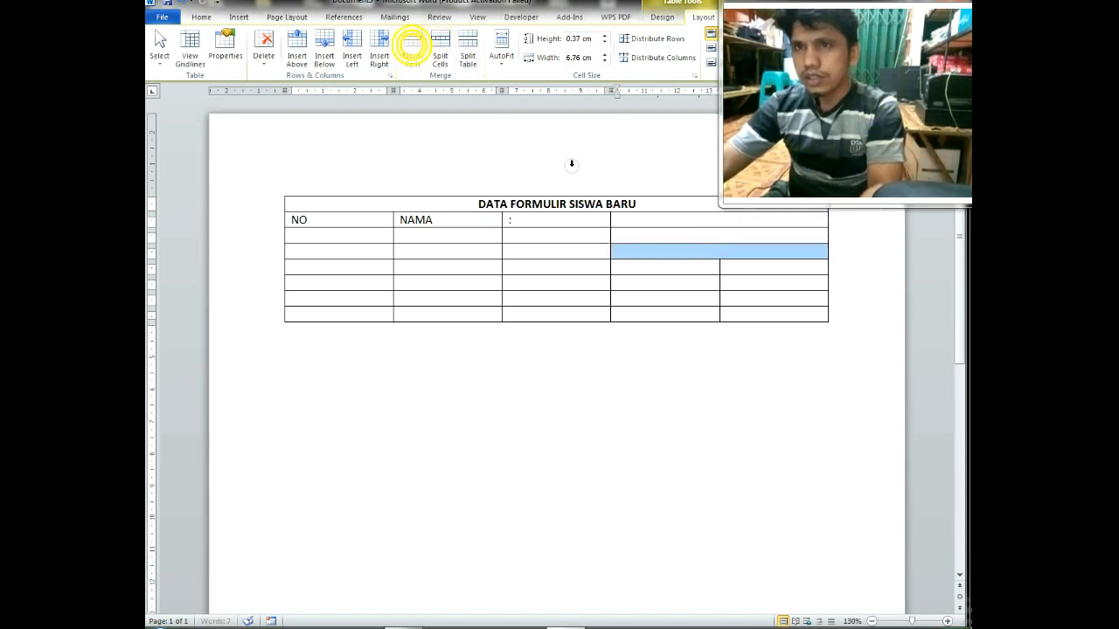
pyautogui.moveTo(662, 265); pyautogui.dragTo(769, 267)
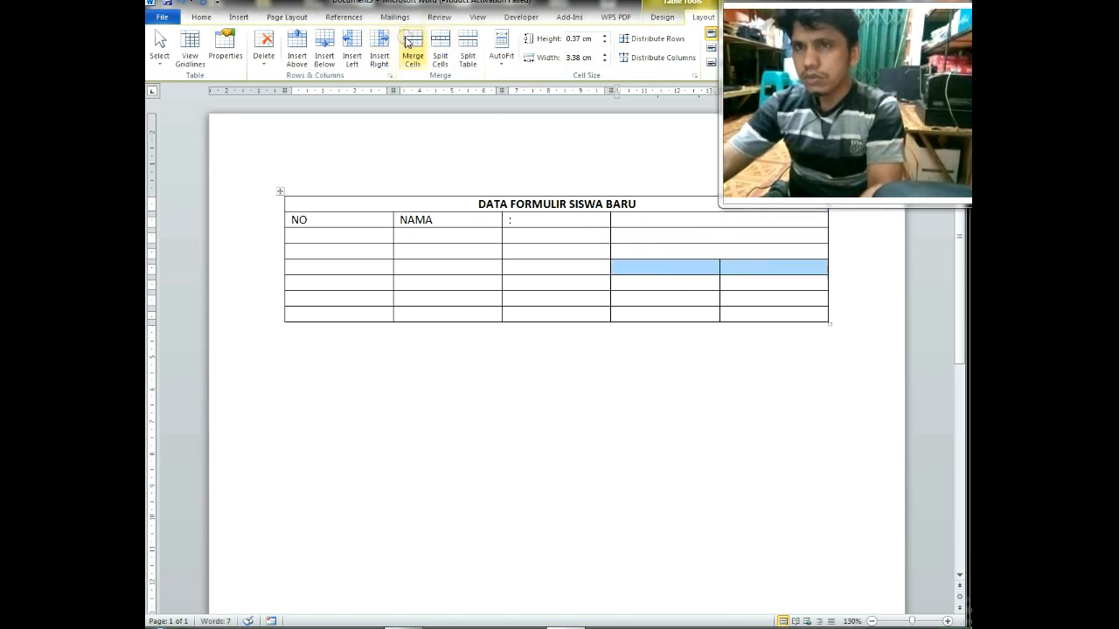
pyautogui.click(407, 41)
pyautogui.moveTo(690, 281); pyautogui.dragTo(763, 280)
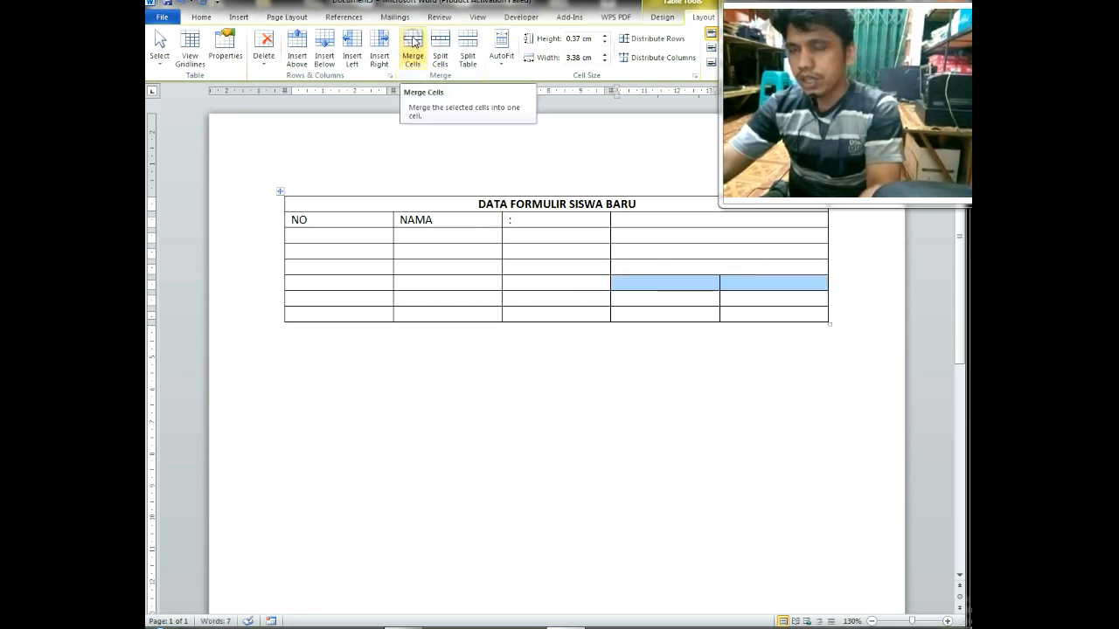
pyautogui.click(413, 42)
pyautogui.moveTo(694, 295); pyautogui.dragTo(735, 294)
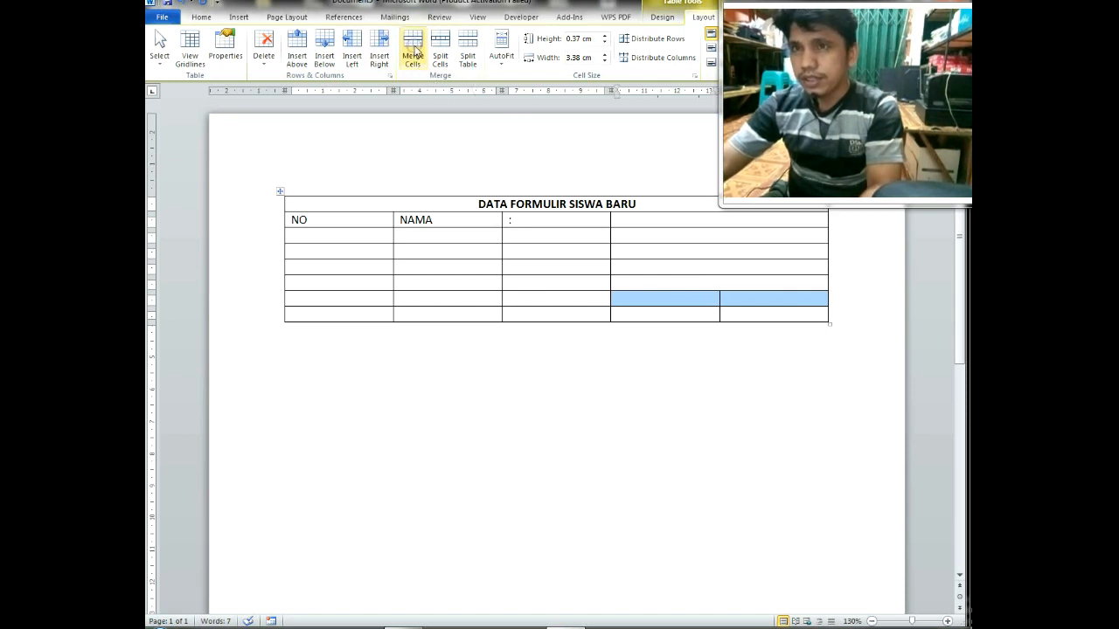
pyautogui.click(416, 54)
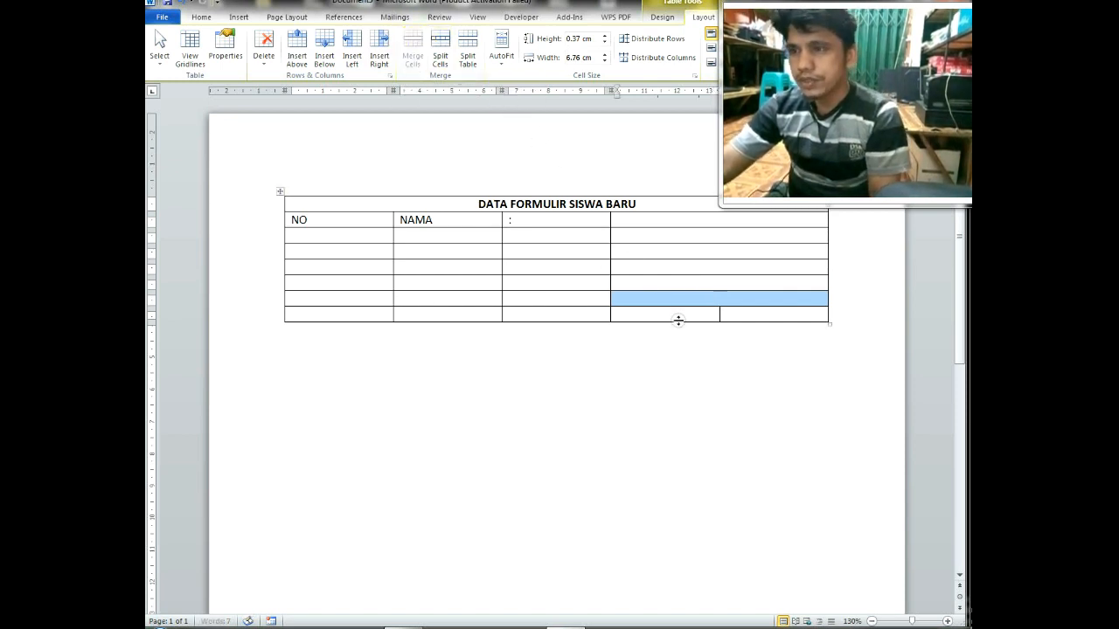
pyautogui.moveTo(685, 315); pyautogui.dragTo(762, 321)
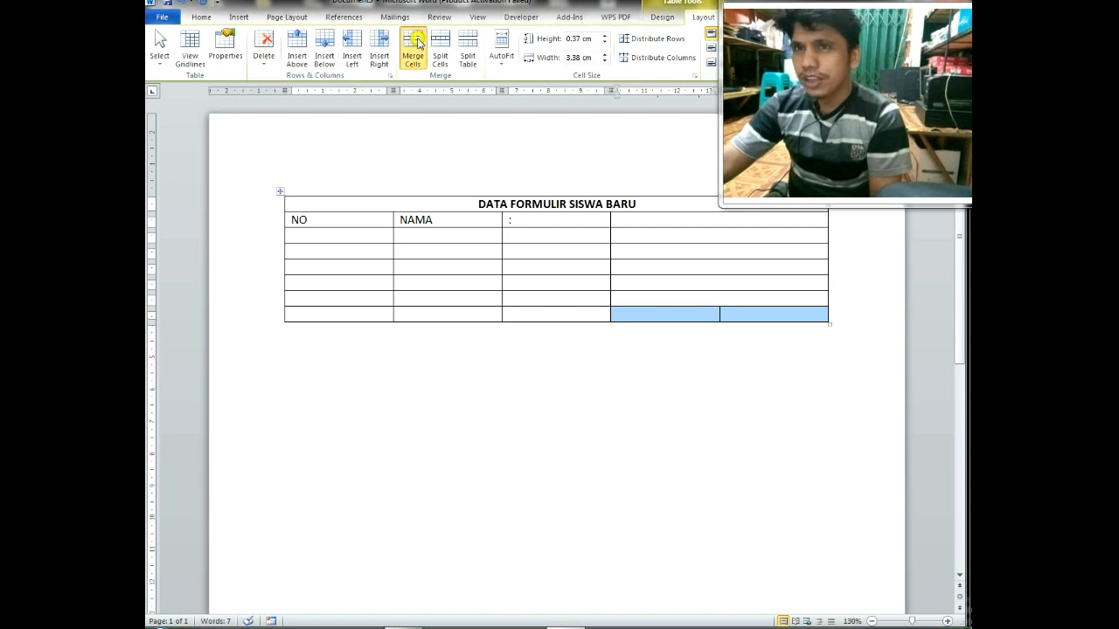
pyautogui.click(417, 46)
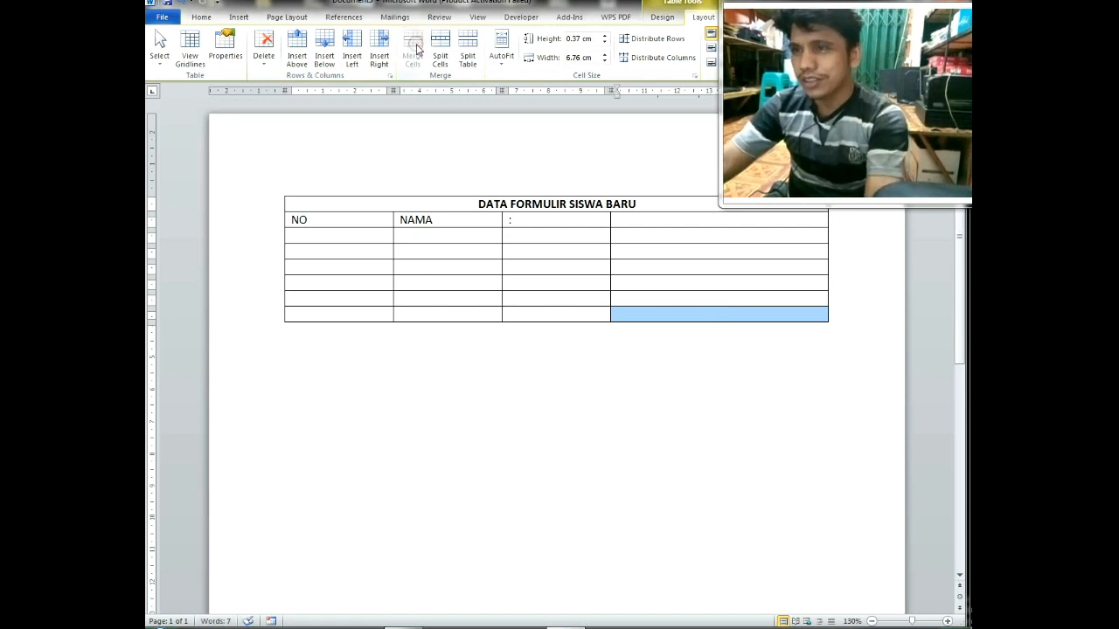
# - Narrow the colon column to about 0.49 cm and shrink the NO column to just fit its heading
pyautogui.click(581, 222)
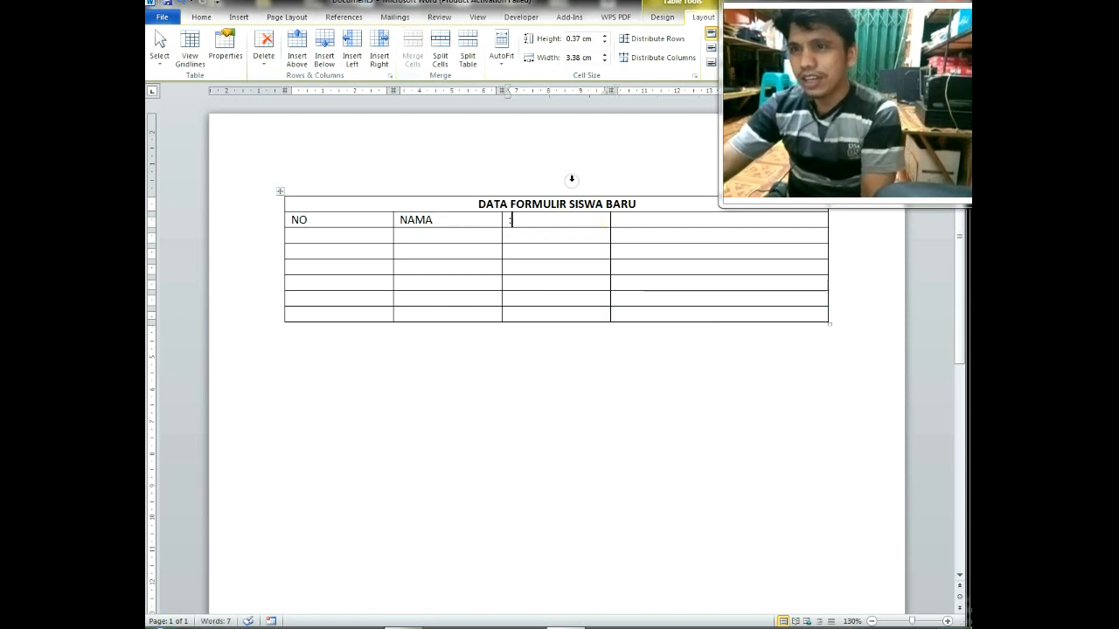
pyautogui.moveTo(609, 220); pyautogui.dragTo(514, 223)
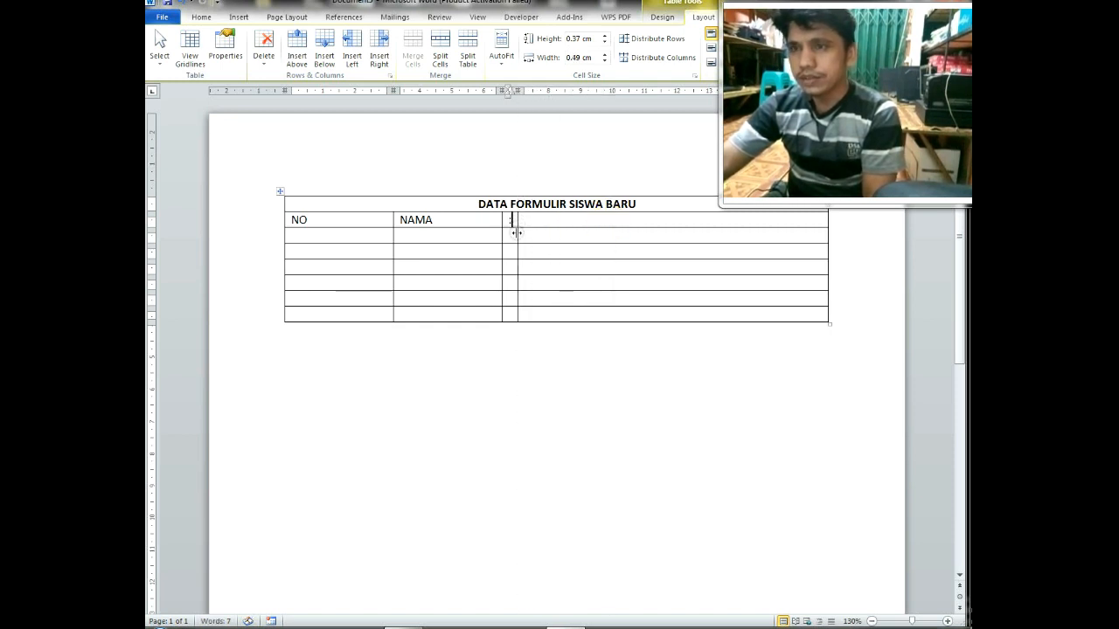
pyautogui.moveTo(392, 219); pyautogui.dragTo(315, 220)
pyautogui.click(338, 240)
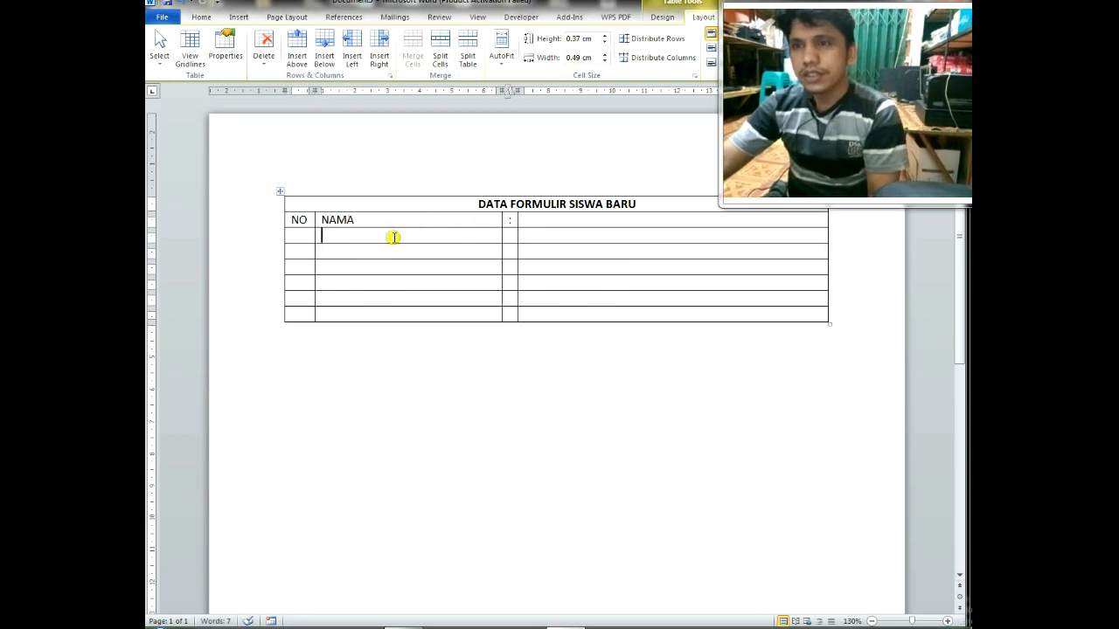
# - Replace NO with 1 in the NAMA row and number the row below it 2
pyautogui.doubleClick(300, 226)
pyautogui.press('BackSpace')
pyautogui.write('1')
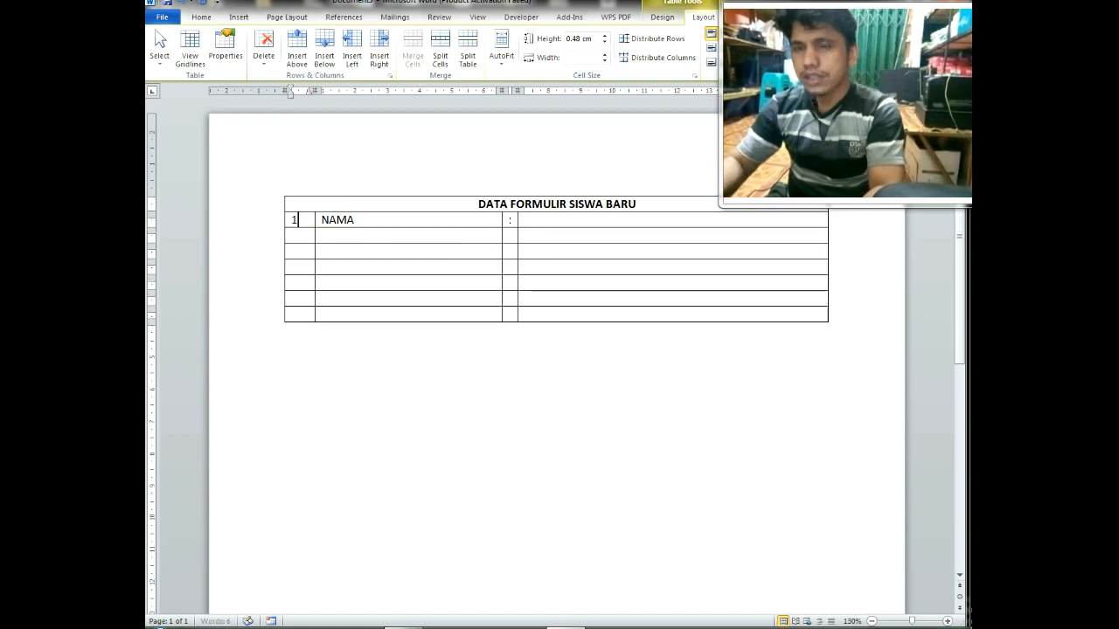
pyautogui.press('Down')
pyautogui.press('Return')
pyautogui.press('Right')
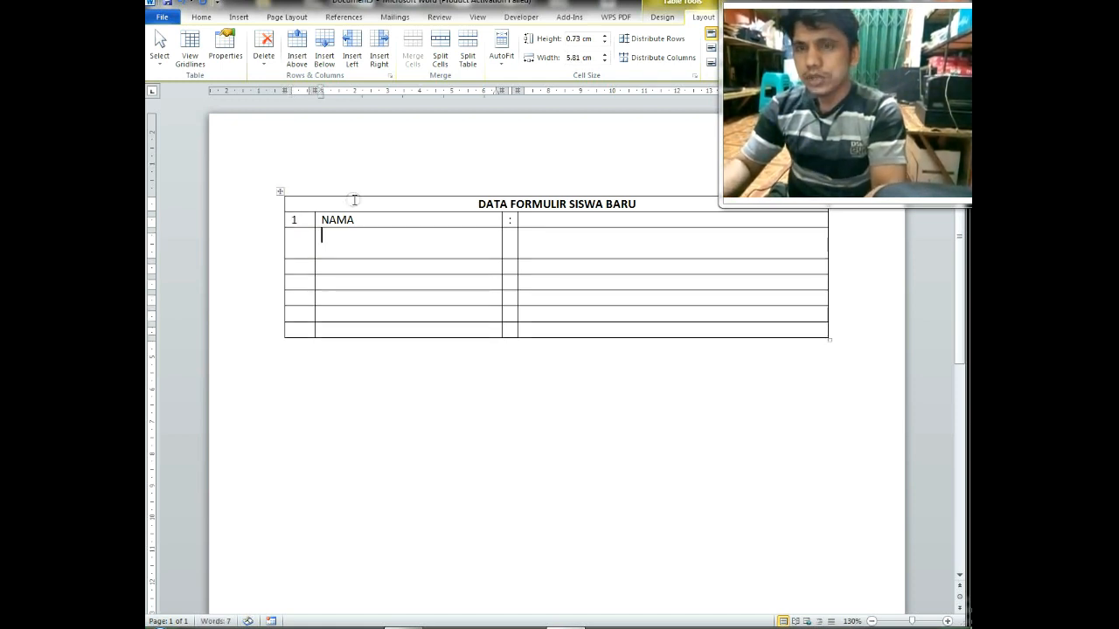
pyautogui.press('Left')
pyautogui.press('BackSpace')
pyautogui.write('2')
pyautogui.press('Right')
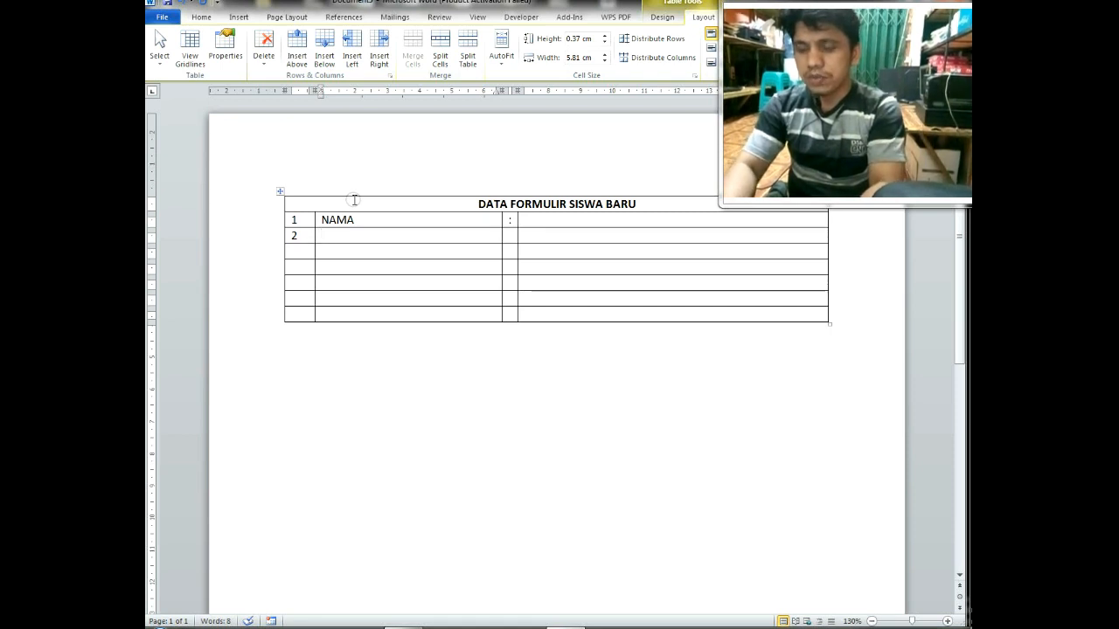
# - Label the three rows below NAMA as TEMPAT/TGL. LAHIR, JENIS KELAMIN and AGAMA
pyautogui.write('TEMPAT')
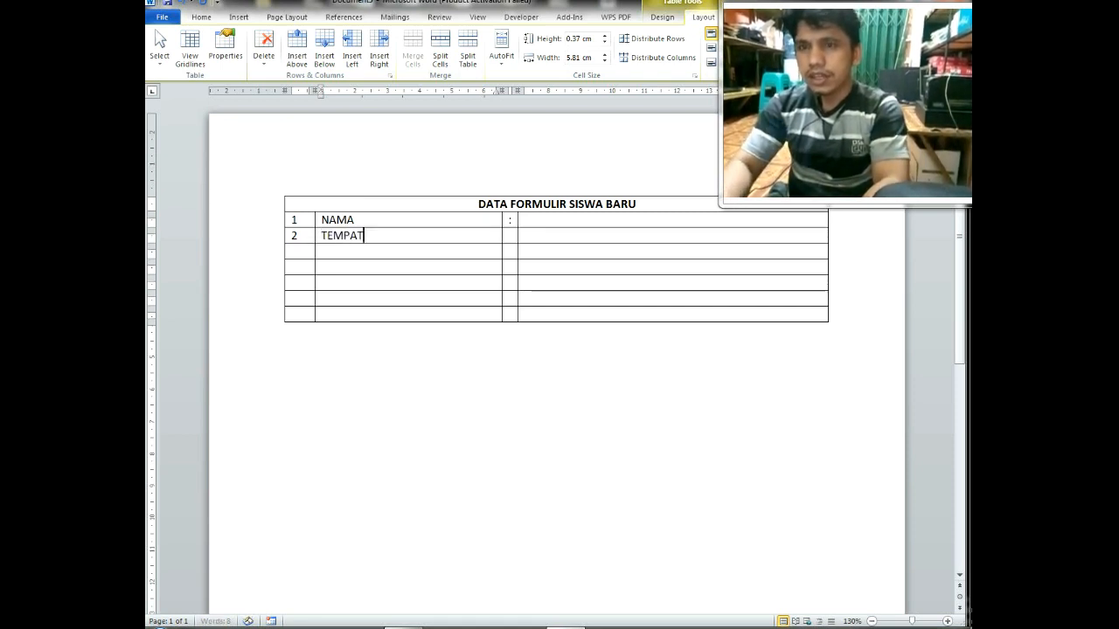
pyautogui.write(' TA')
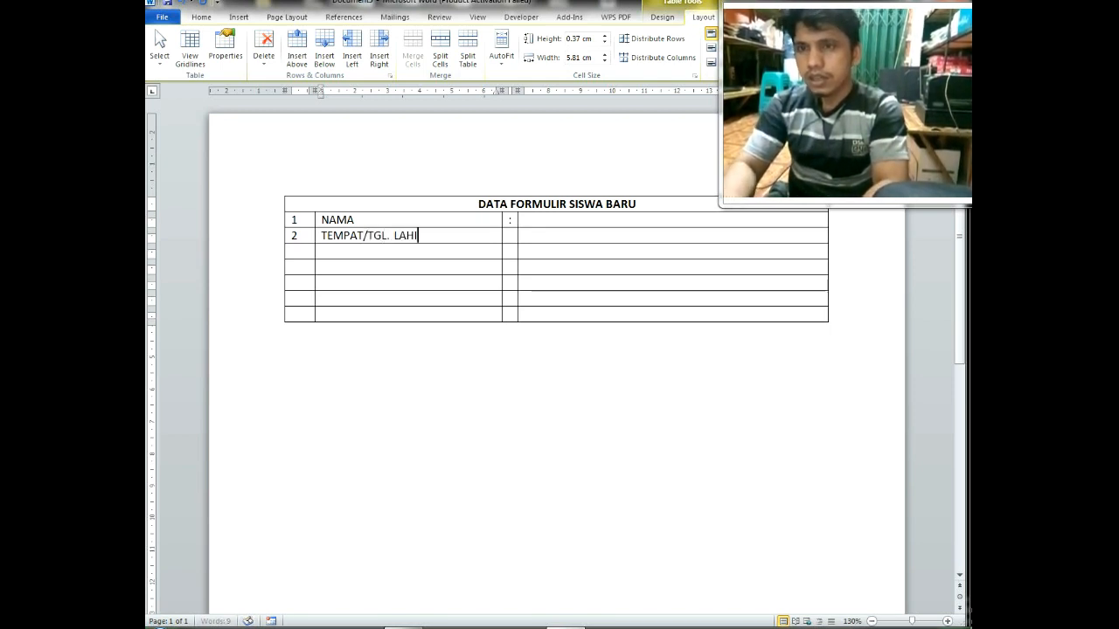
pyautogui.write('R')
pyautogui.press('Down')
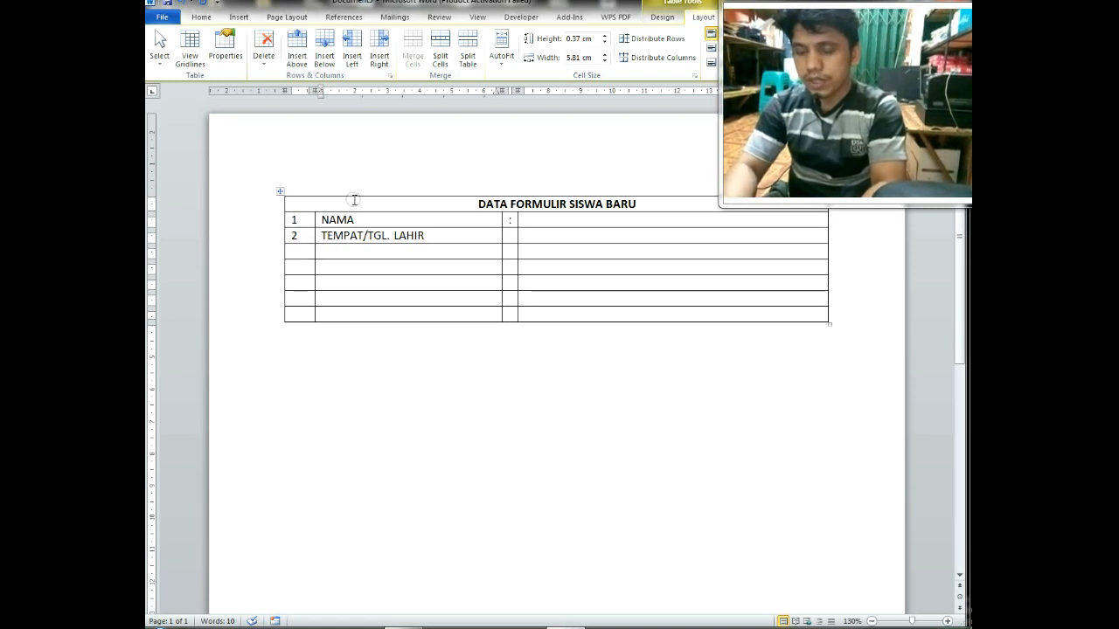
pyautogui.write('JENIS KELAMIN')
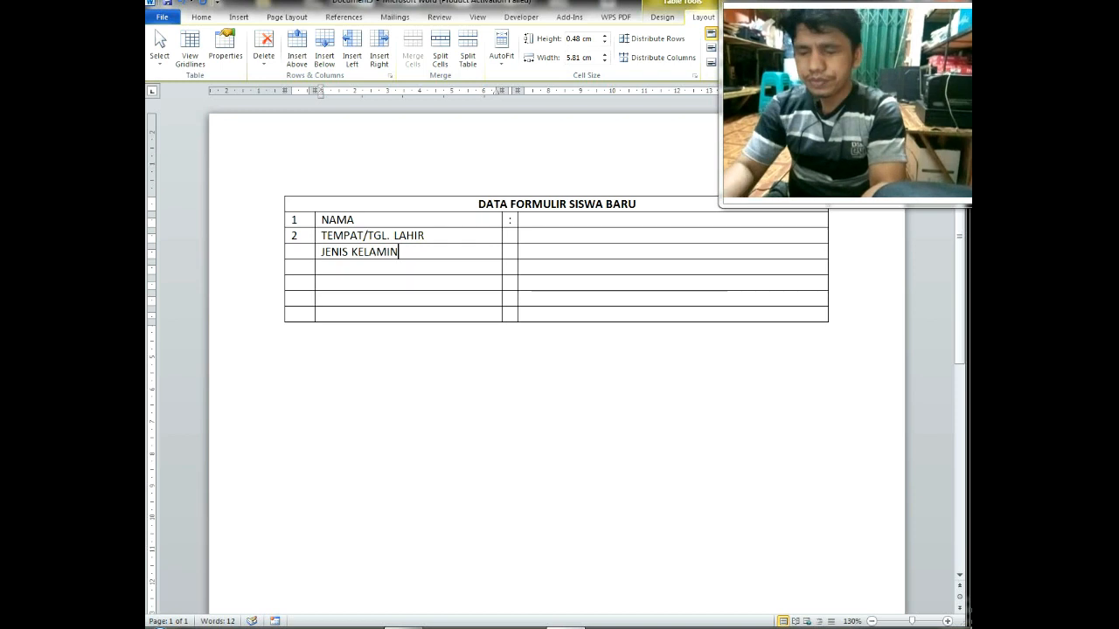
pyautogui.press('Down')
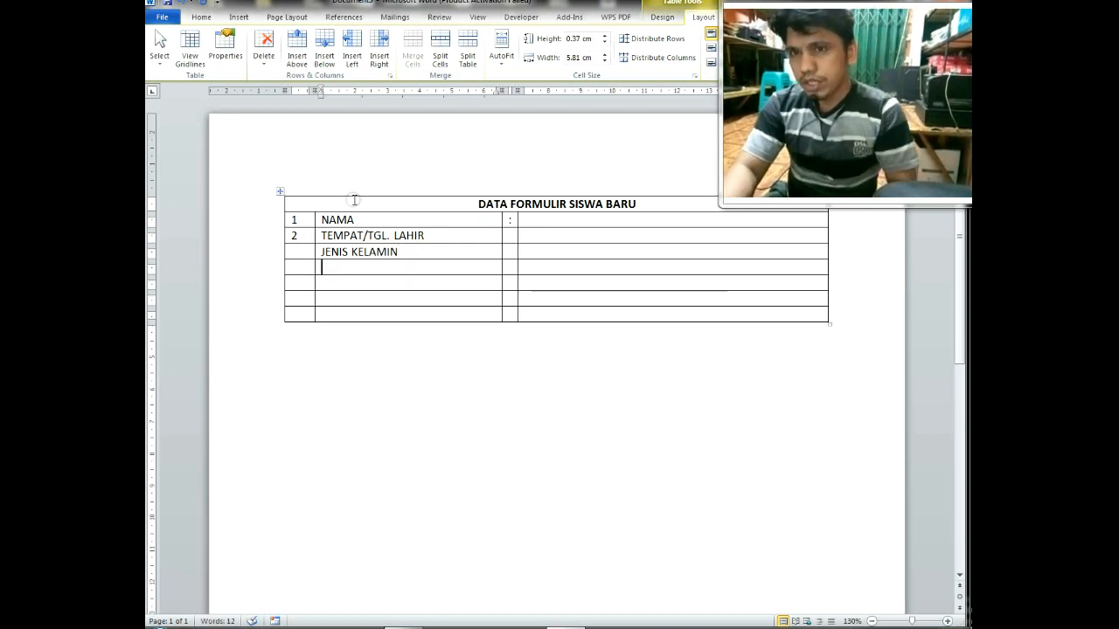
pyautogui.write('AGAM')
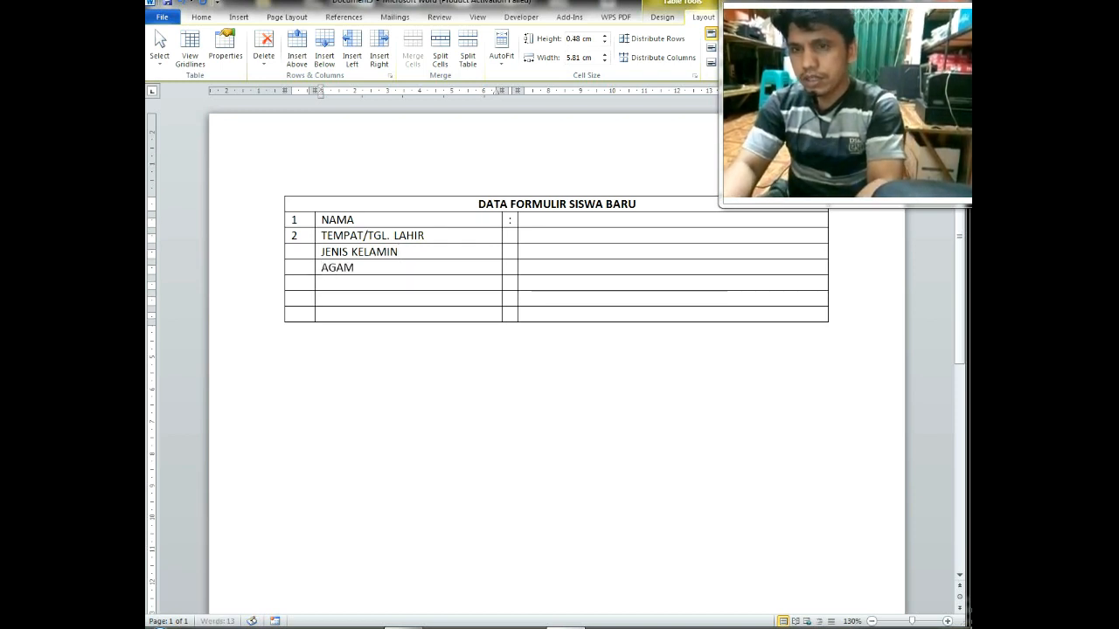
pyautogui.write('A')
pyautogui.press('Down')
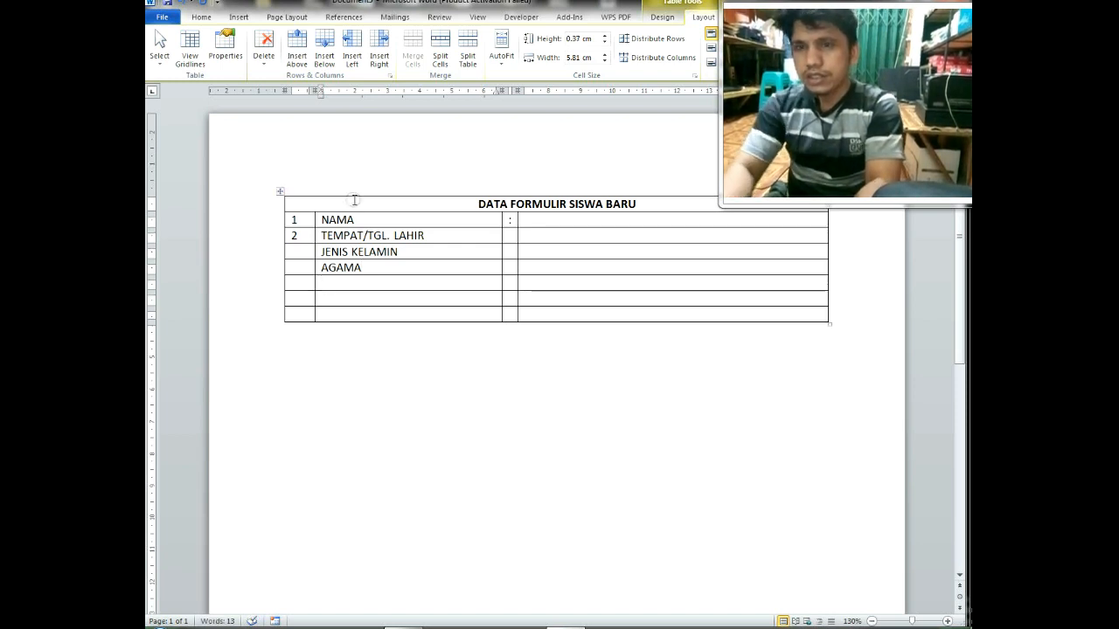
pyautogui.write('HO')
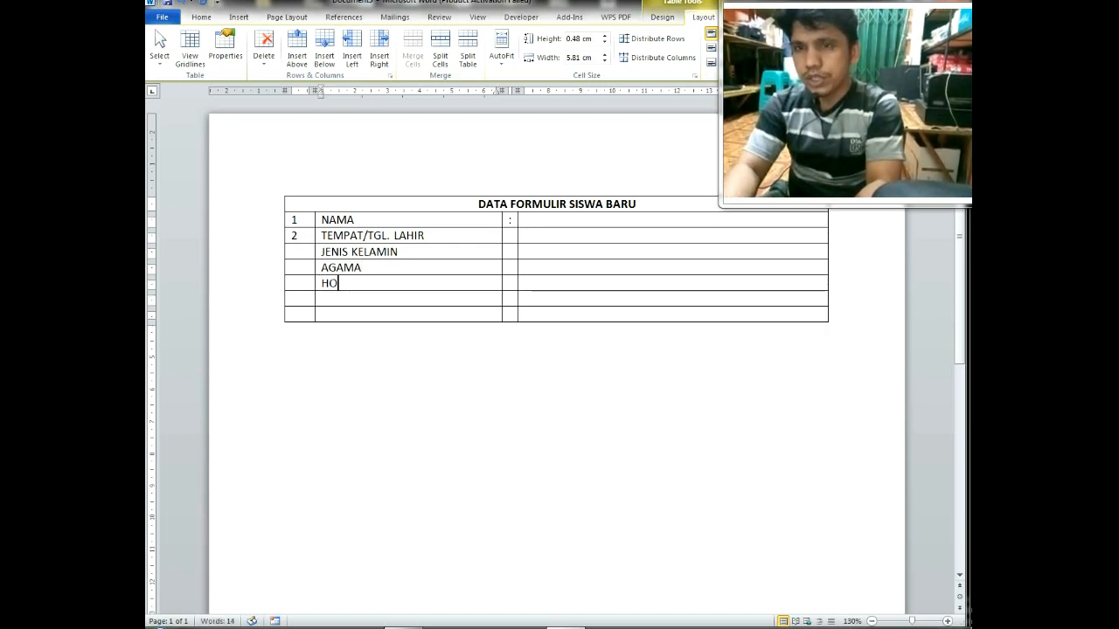
pyautogui.write('BBY')
pyautogui.press('Down')
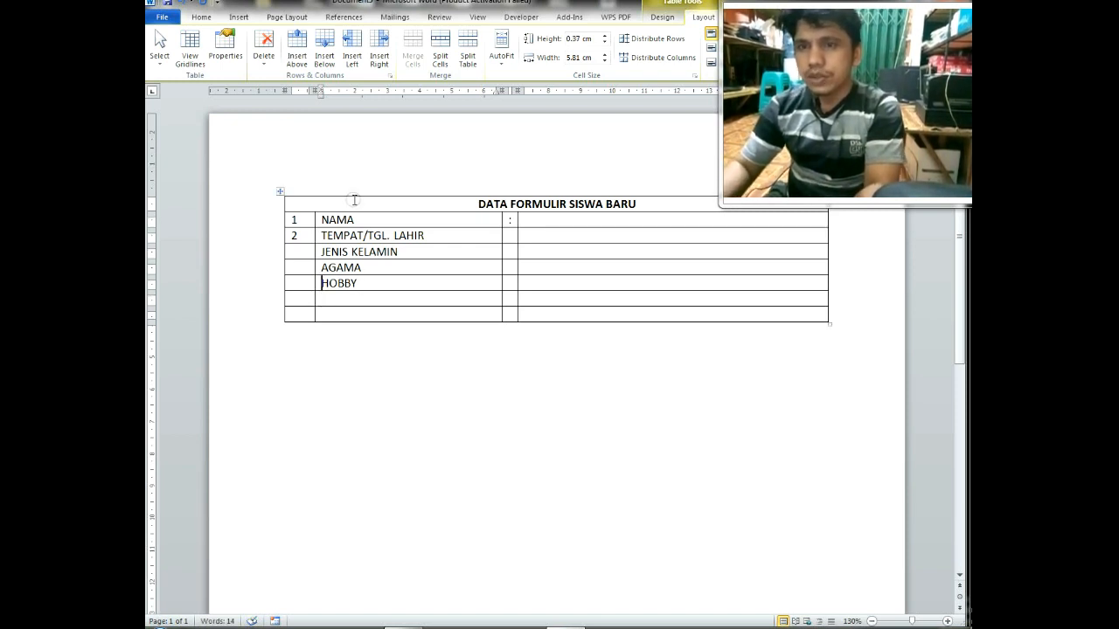
pyautogui.press('Delete')
pyautogui.press('Delete')
pyautogui.press('Delete')
pyautogui.press('Delete')
pyautogui.press('Delete')
# - Label the three rows below AGAMA as KEWARGANEGARAAN, HOBBY and ALAMAT
pyautogui.write('KEWA')
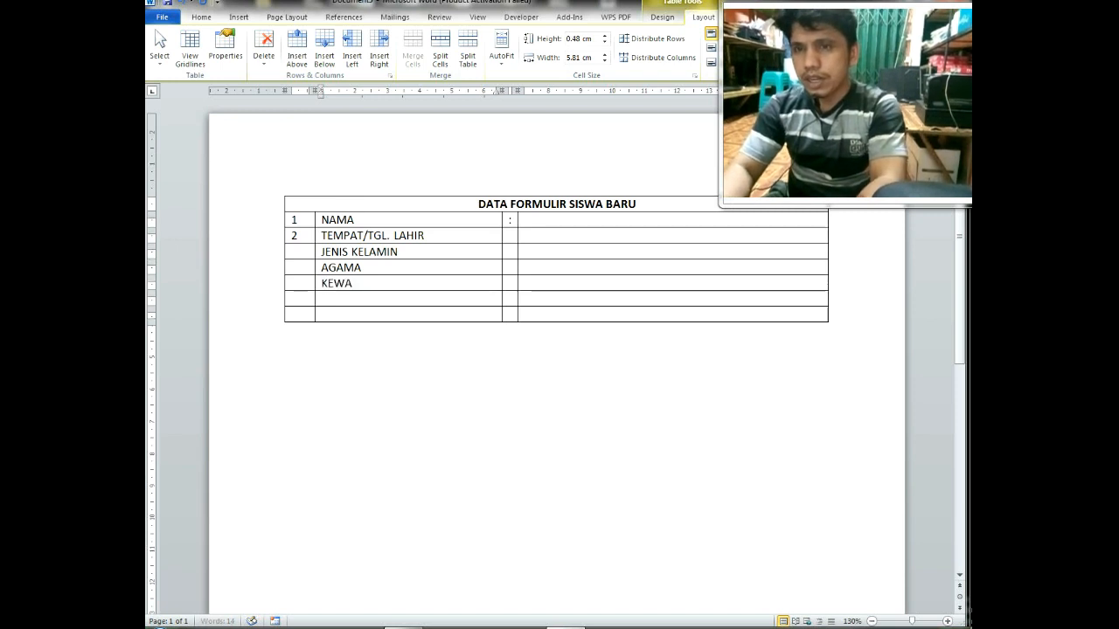
pyautogui.write('RGANEGARAAN')
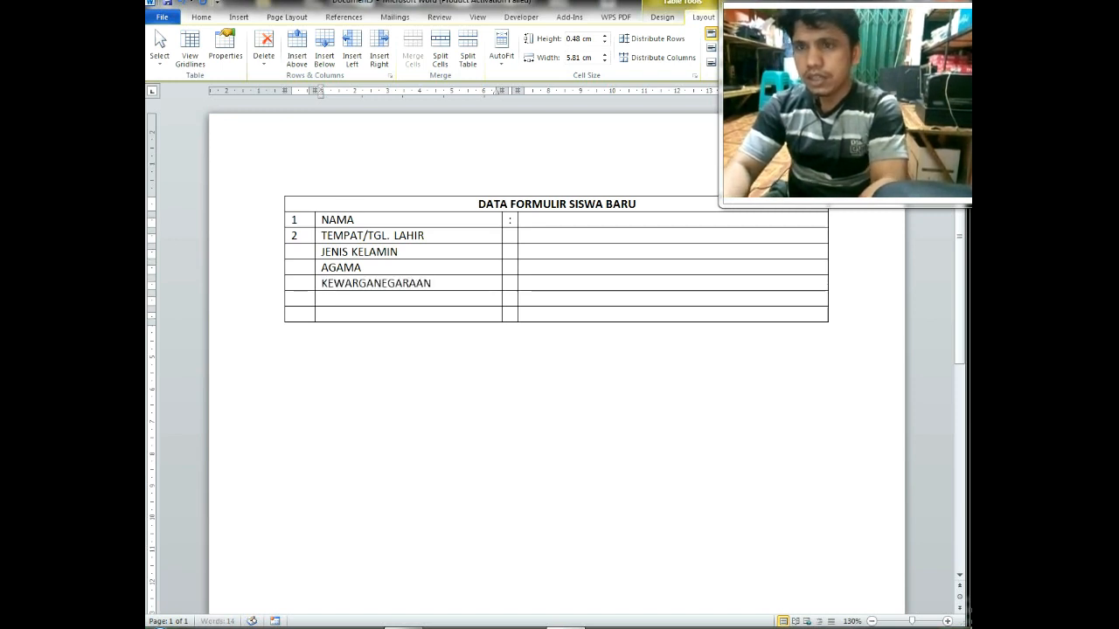
pyautogui.press('Down')
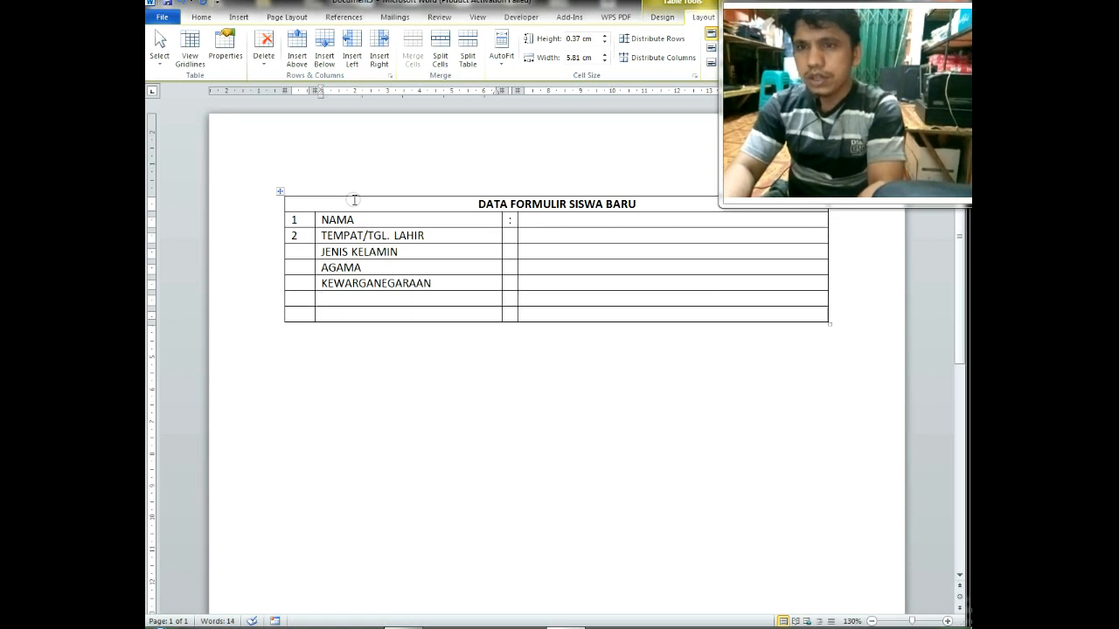
pyautogui.write('HOBBY')
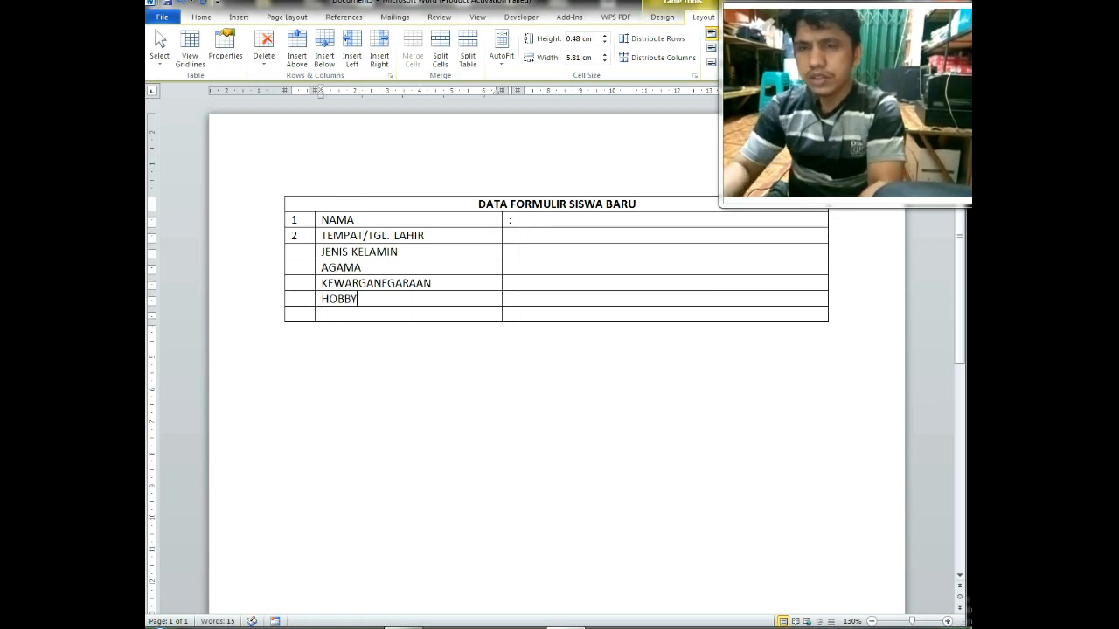
pyautogui.press('Down')
pyautogui.write('ALAMA')
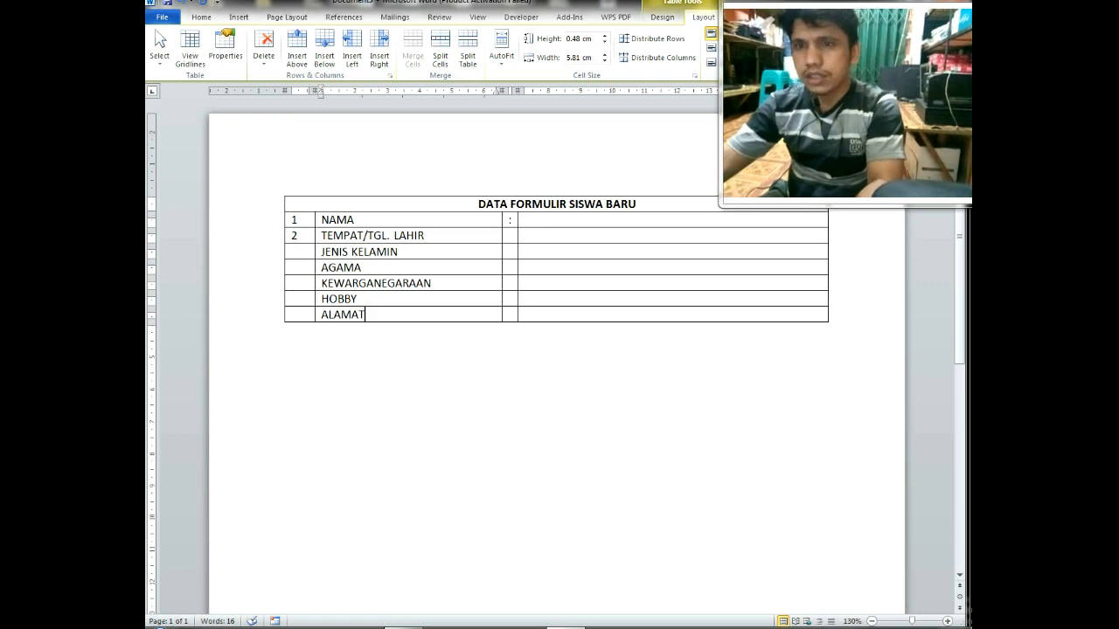
pyautogui.write('T')
pyautogui.click(302, 252)
pyautogui.write('2')
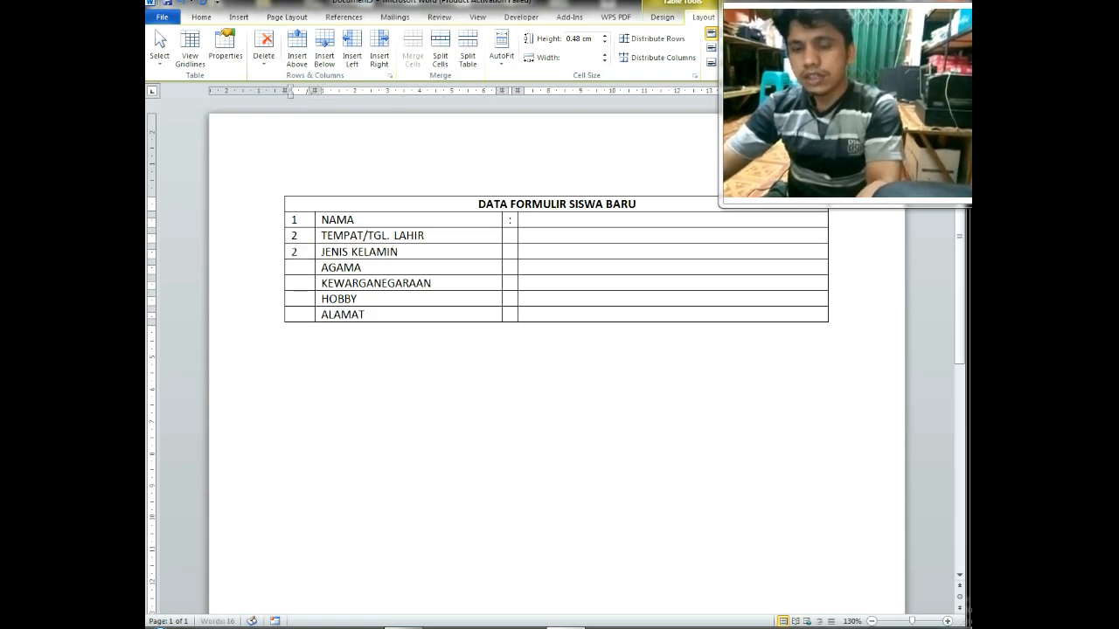
pyautogui.click(309, 253)
pyautogui.press('Down')
pyautogui.press('Down')
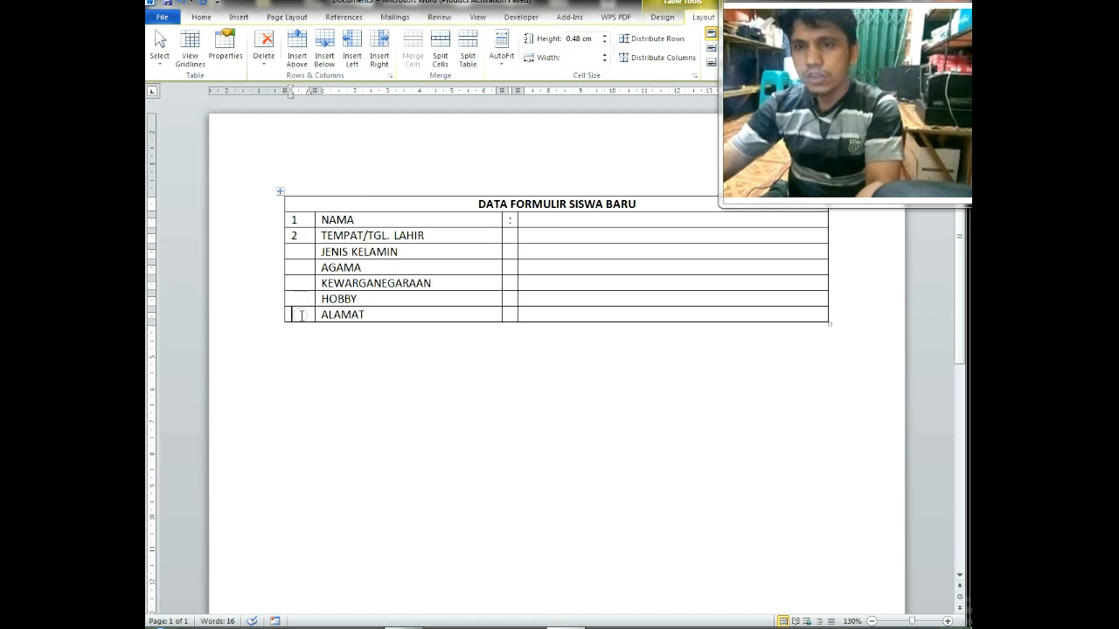
# - Add eight empty rows below the ALAMAT row, four at a time
pyautogui.moveTo(297, 312); pyautogui.dragTo(785, 272)
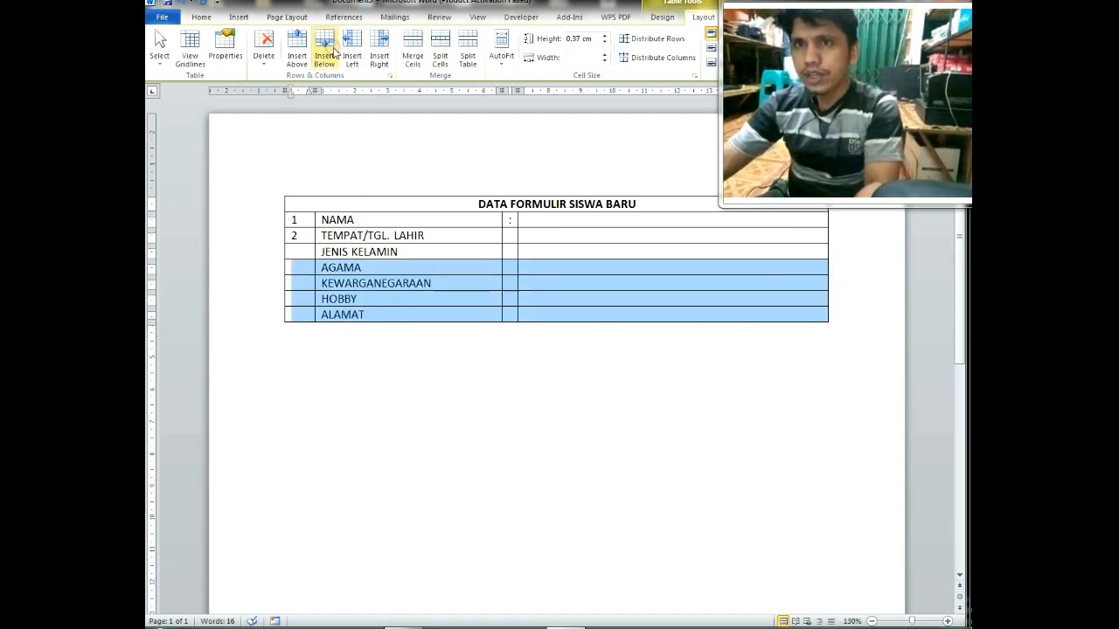
pyautogui.click(335, 53)
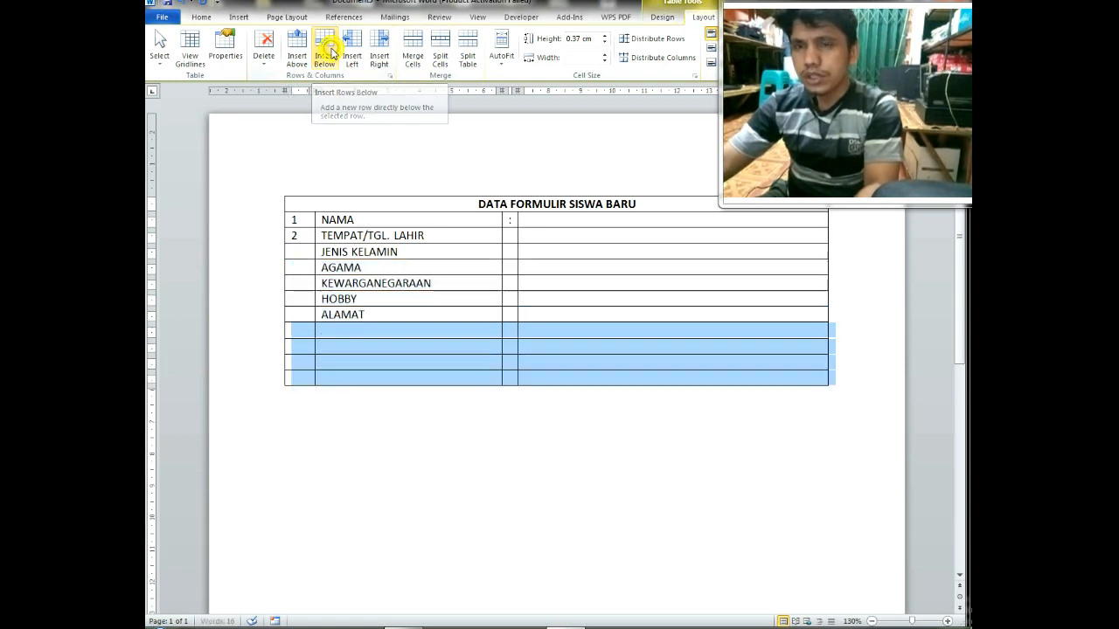
pyautogui.click(335, 53)
# - Label the first empty row below ALAMAT as ASAL SEKOLAH
pyautogui.click(327, 329)
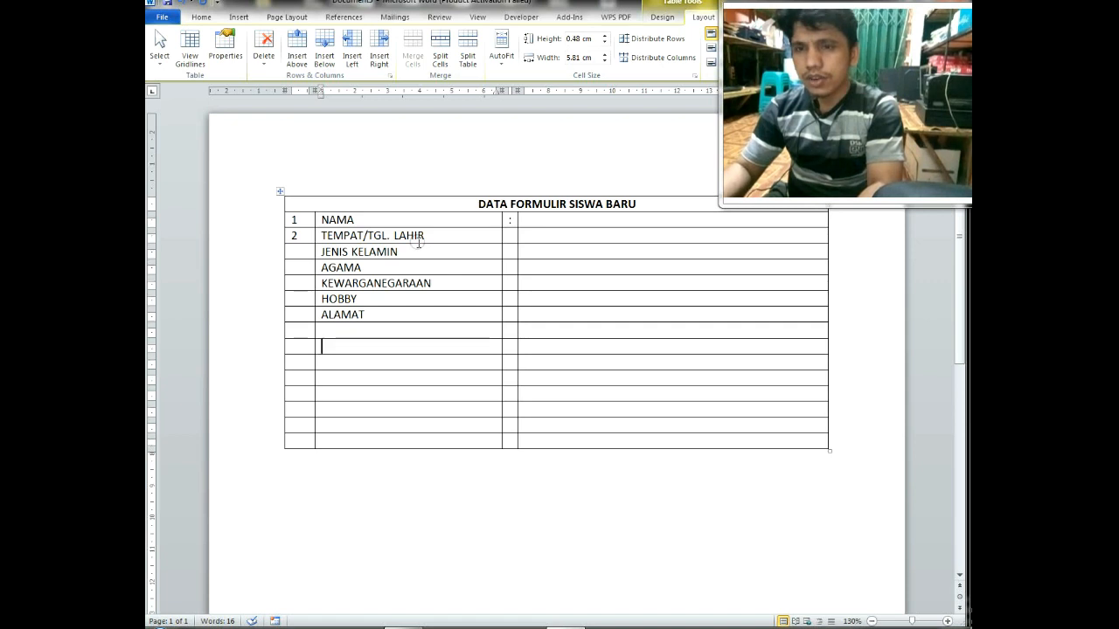
pyautogui.write('ASAL SE')
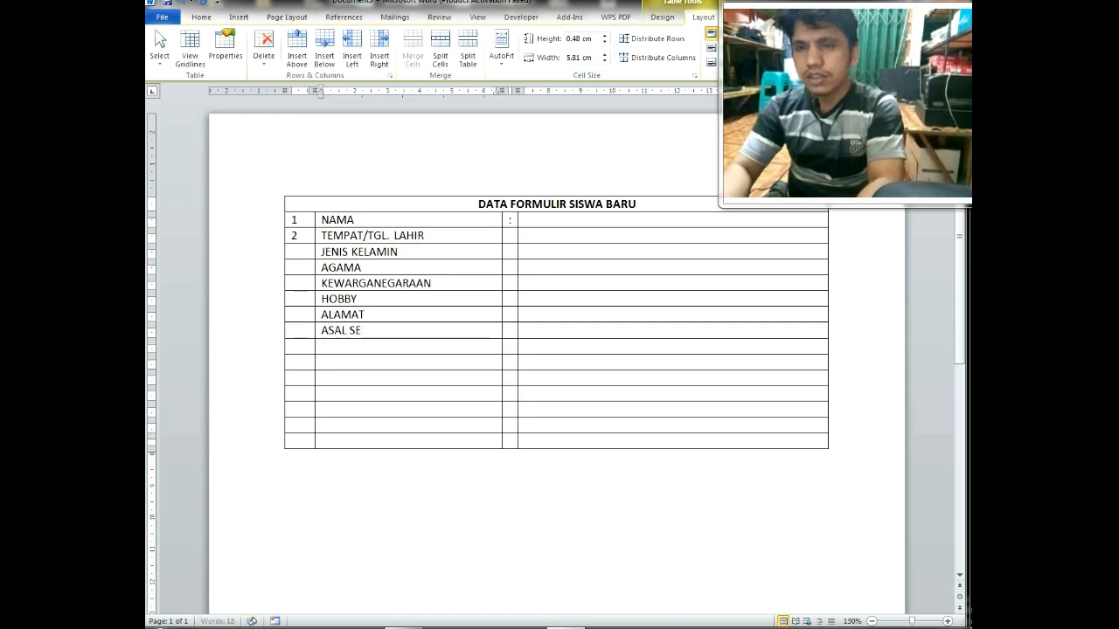
pyautogui.write('KOLAH')
pyautogui.press('Left')
pyautogui.press('Left')
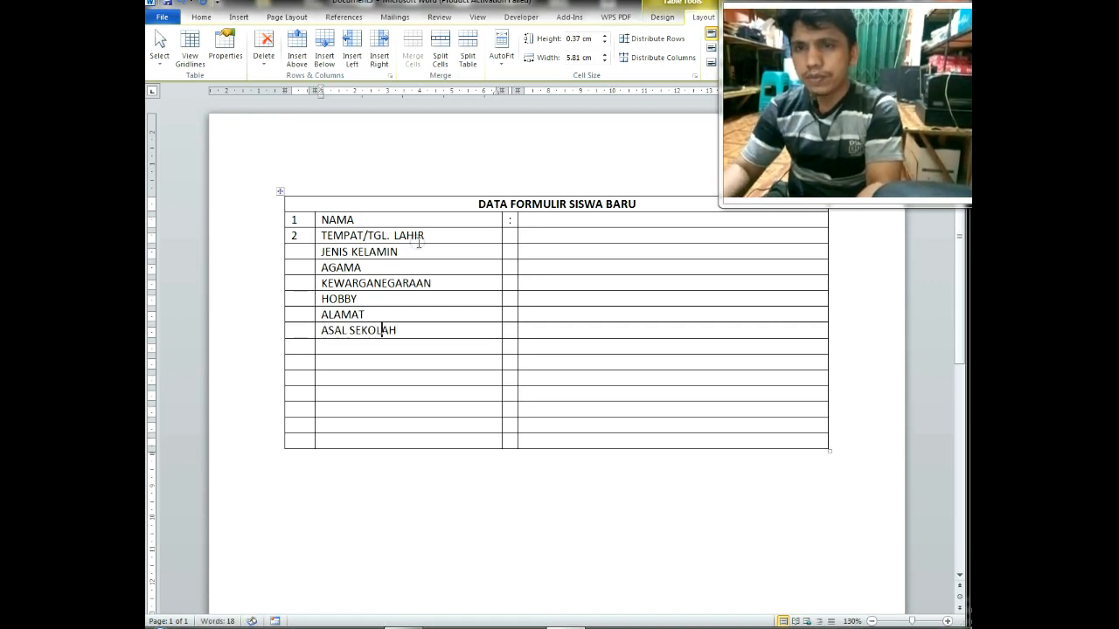
# - Number the JENIS KELAMIN row 3 and the AGAMA row 4 in the number column
pyautogui.press('Down')
pyautogui.press('Left')
pyautogui.press('Up')
pyautogui.press('Up')
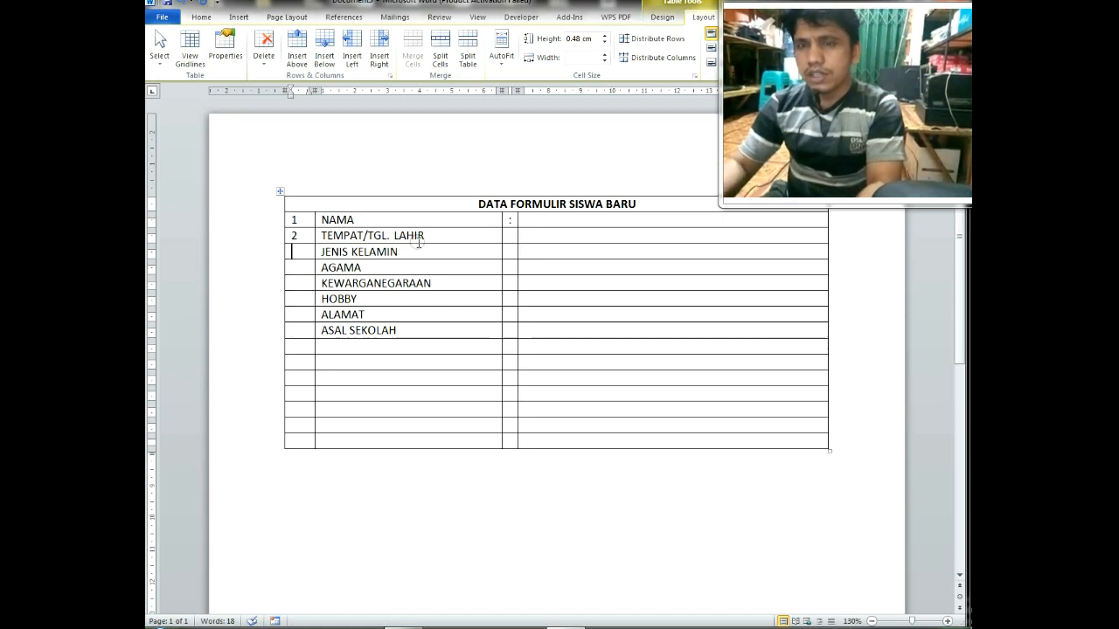
pyautogui.write('2')
pyautogui.press('Down')
pyautogui.write('3')
pyautogui.press('Up')
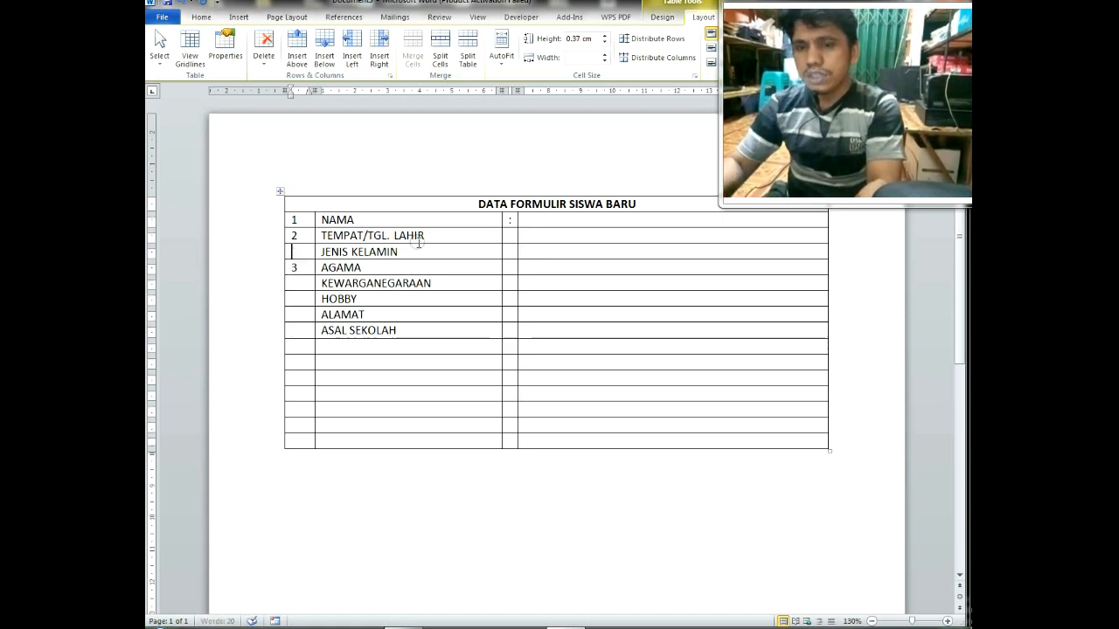
pyautogui.write('3')
pyautogui.press('Down')
pyautogui.press('BackSpace')
pyautogui.write('4')
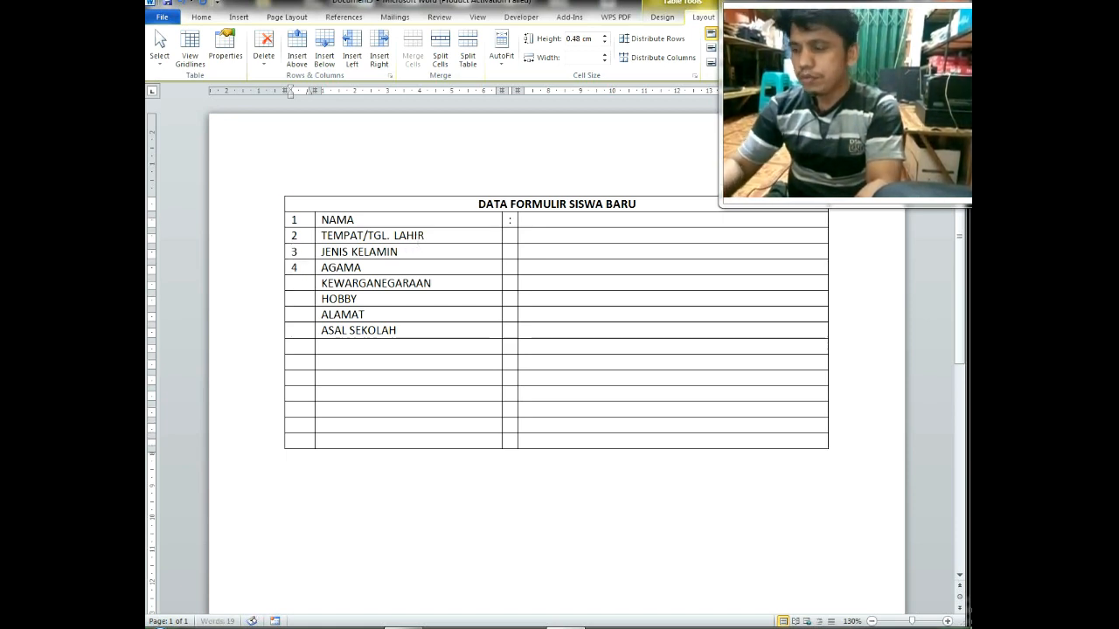
# - Number the rows from KEWARGANEGARAAN to ASAL SEKOLAH 5 through 8
pyautogui.press('Down')
pyautogui.write('5')
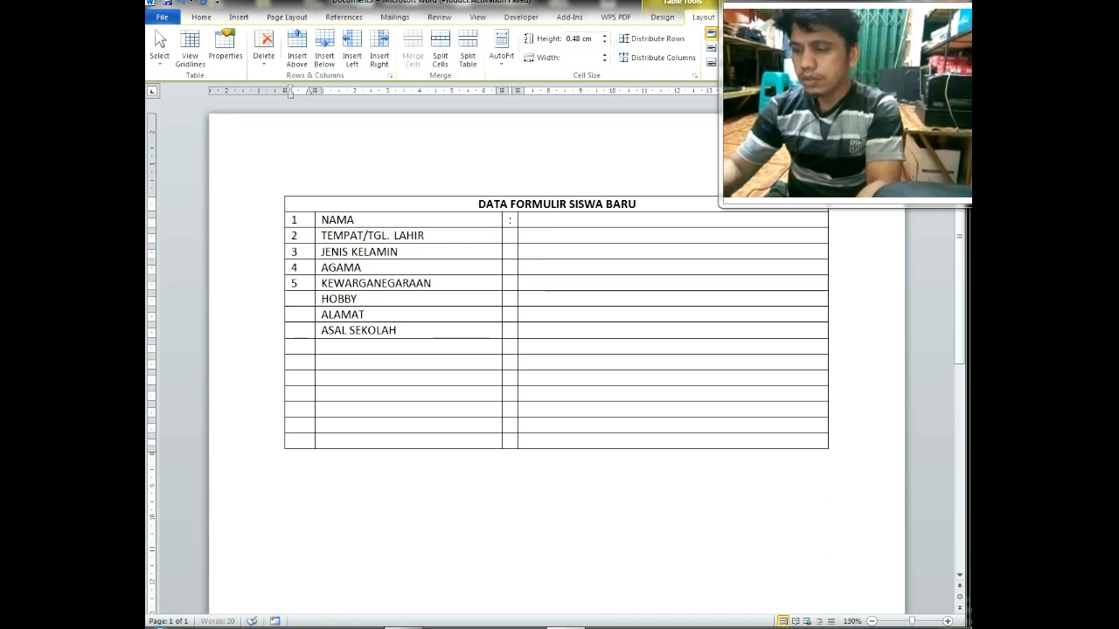
pyautogui.press('Down')
pyautogui.write('6')
pyautogui.press('Down')
pyautogui.write('7')
pyautogui.press('Down')
pyautogui.write('8')
pyautogui.press('Down')
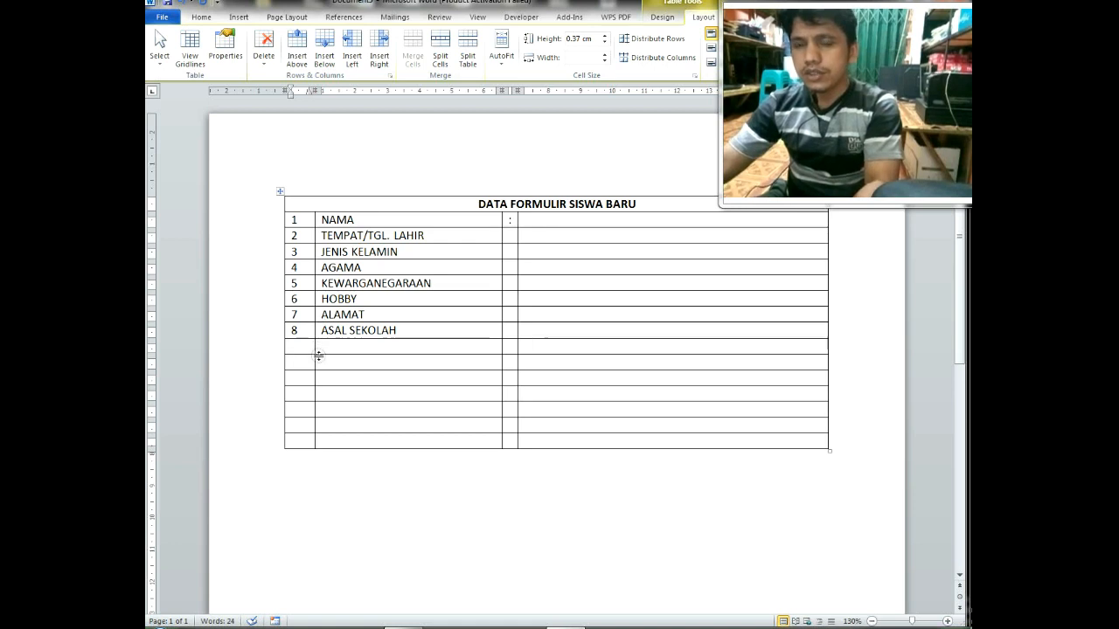
# - Delete the seven empty rows below ASAL SEKOLAH
pyautogui.moveTo(293, 347); pyautogui.dragTo(729, 440)
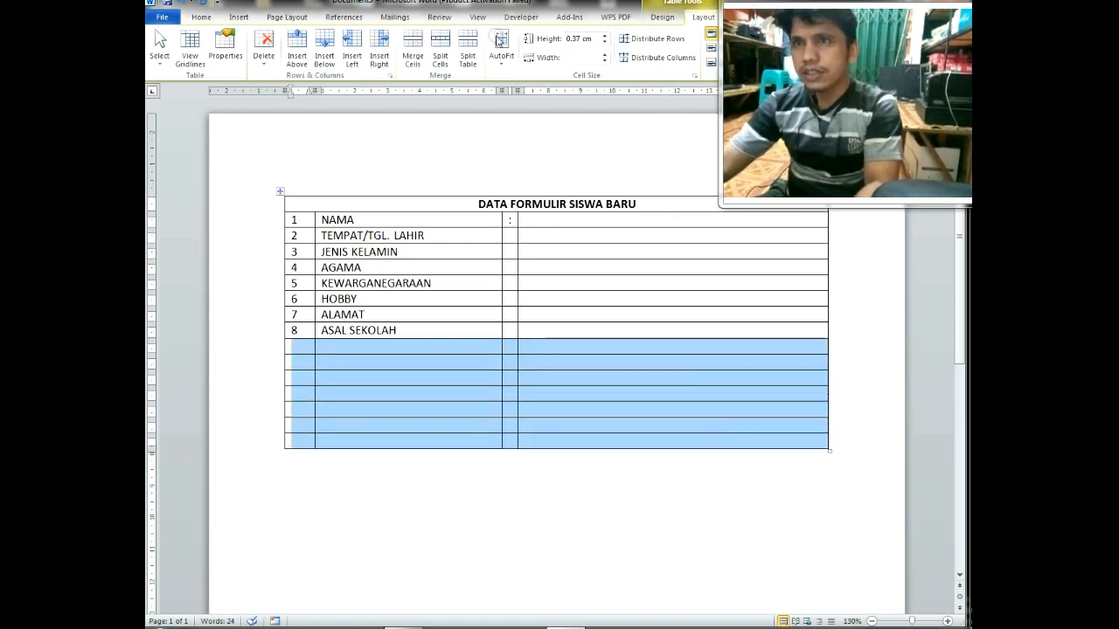
pyautogui.click(264, 52)
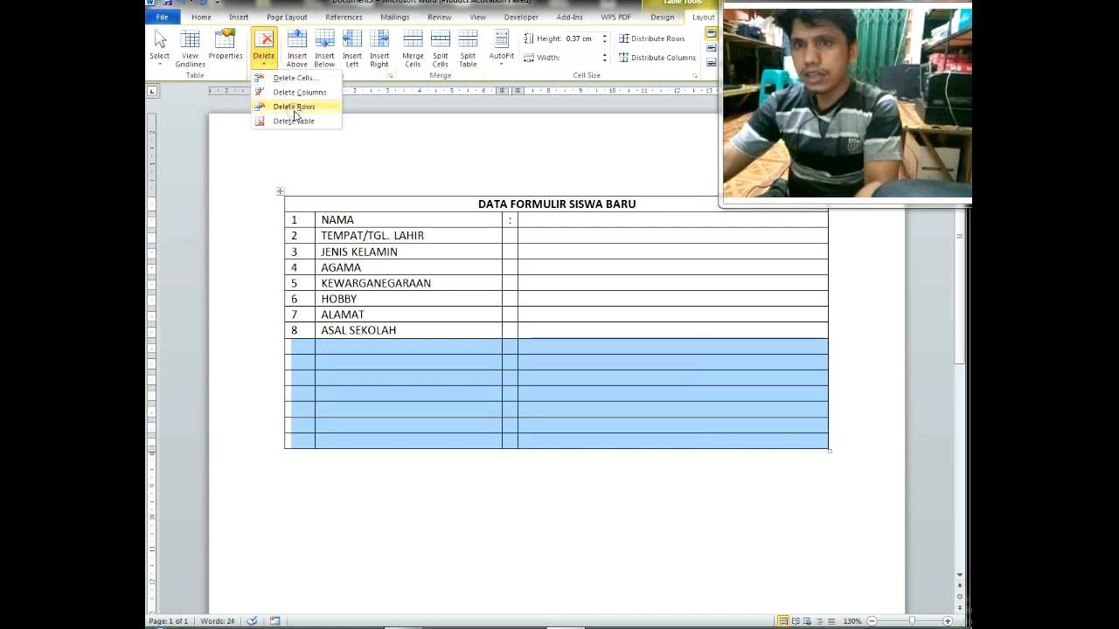
pyautogui.click(288, 106)
# - Center the numbers 1 to 8 in the first column
pyautogui.moveTo(298, 218); pyautogui.dragTo(293, 328)
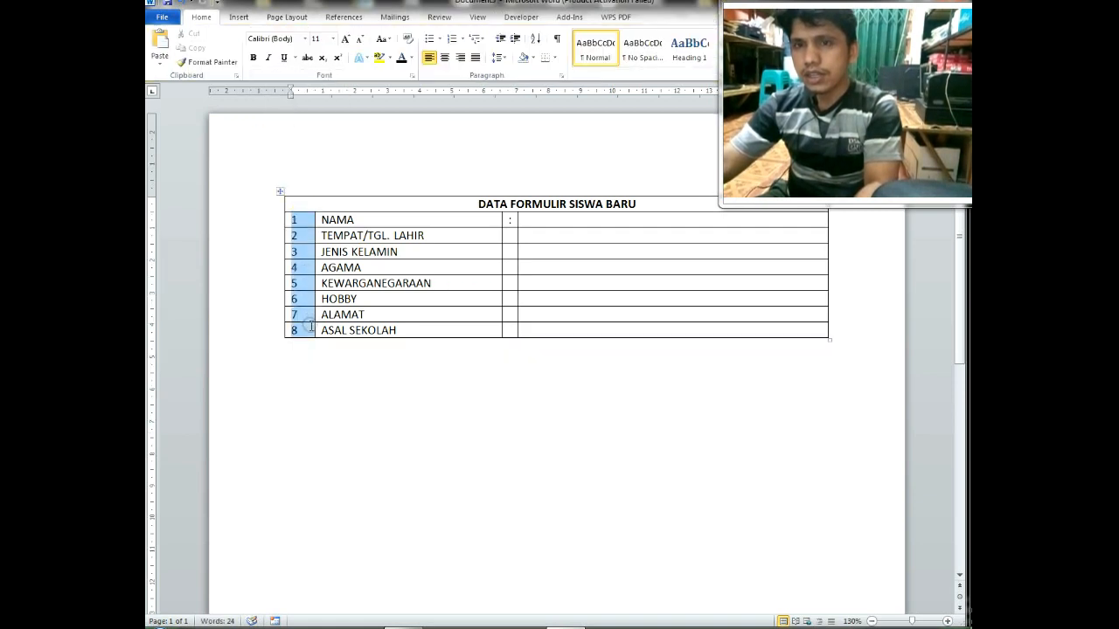
pyautogui.click(200, 16)
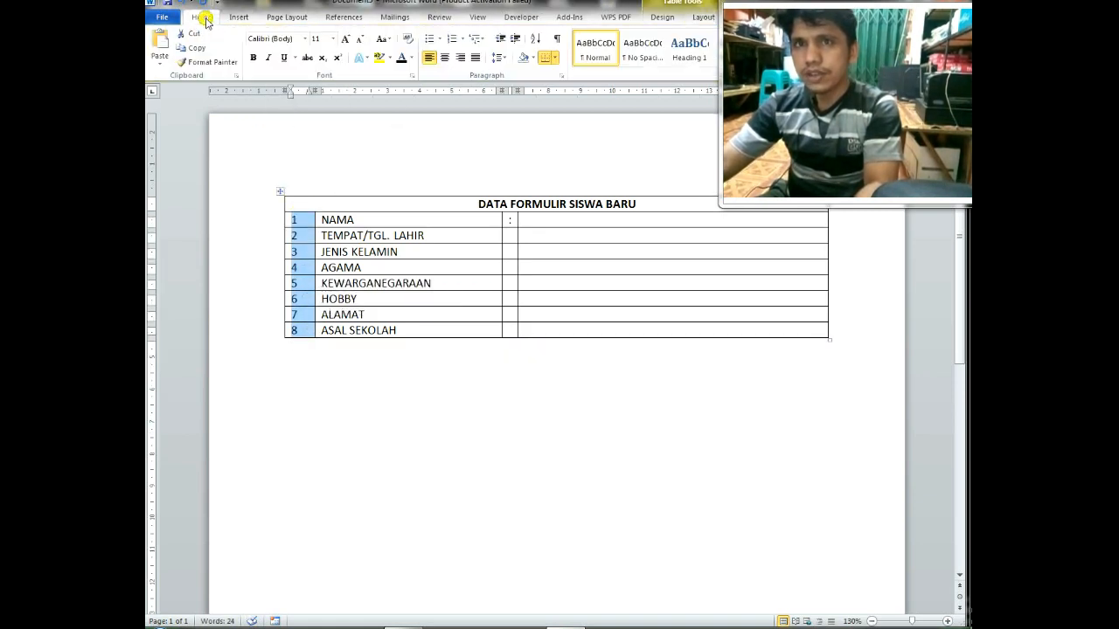
pyautogui.click(445, 58)
pyautogui.click(412, 267)
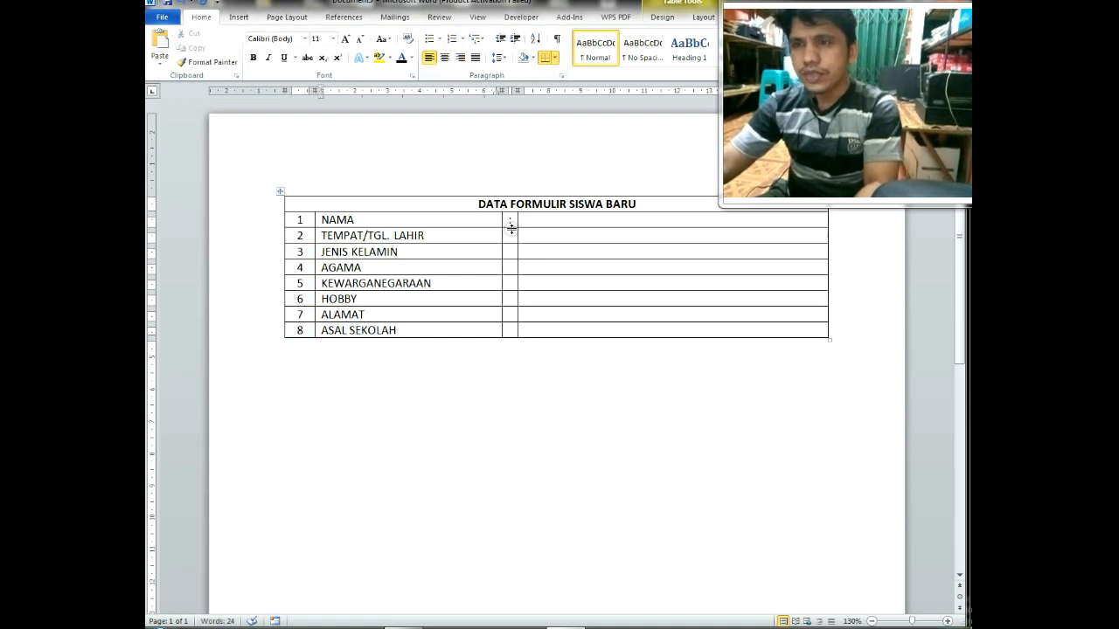
# - Fill the narrow column with a colon in each row from TEMPAT/TGL. LAHIR to ASAL SEKOLAH and place the cursor in the empty NAMA answer cell
pyautogui.moveTo(514, 236); pyautogui.dragTo(511, 330)
pyautogui.write(': : : : : : :')
pyautogui.click(538, 221)
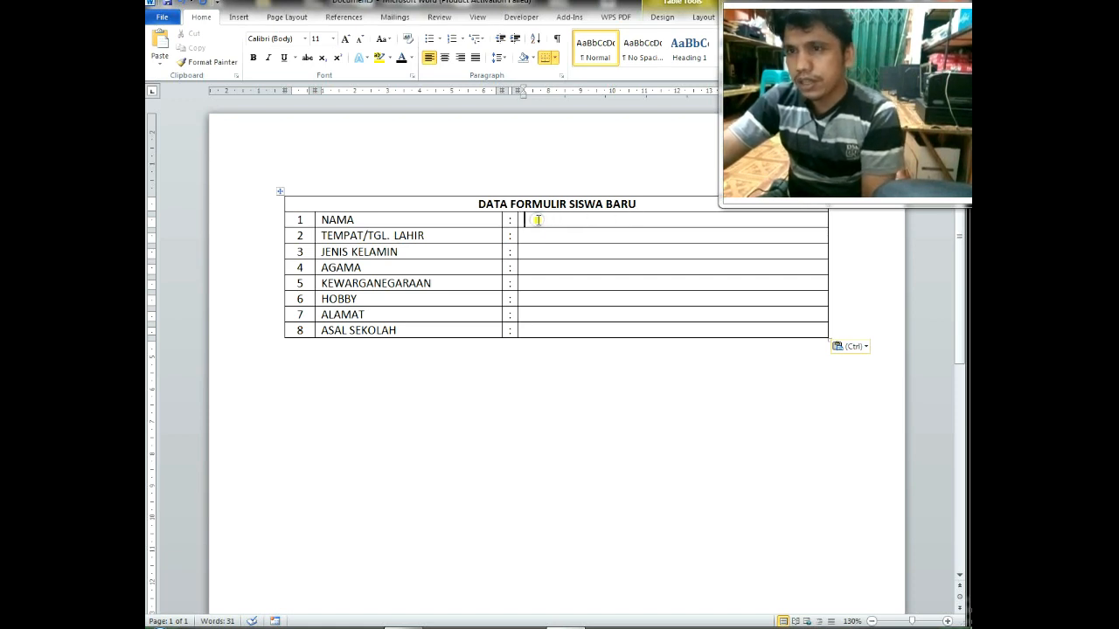
# - Insert a rich text content control in the NAMA answer cell with NAMA as its title and tag
pyautogui.click(524, 19)
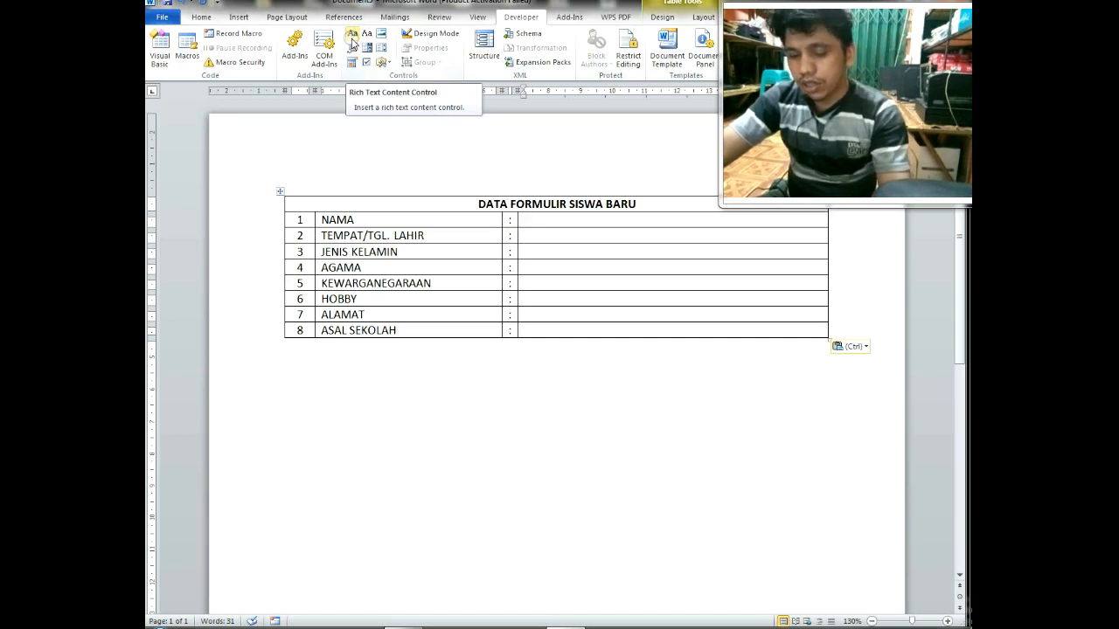
pyautogui.click(352, 35)
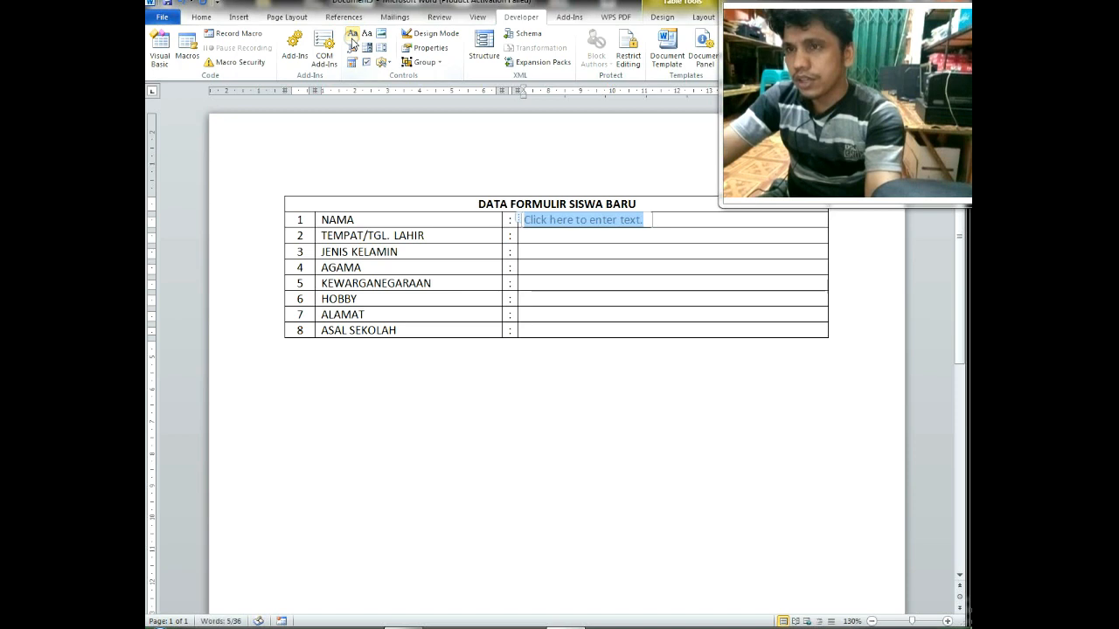
pyautogui.click(423, 49)
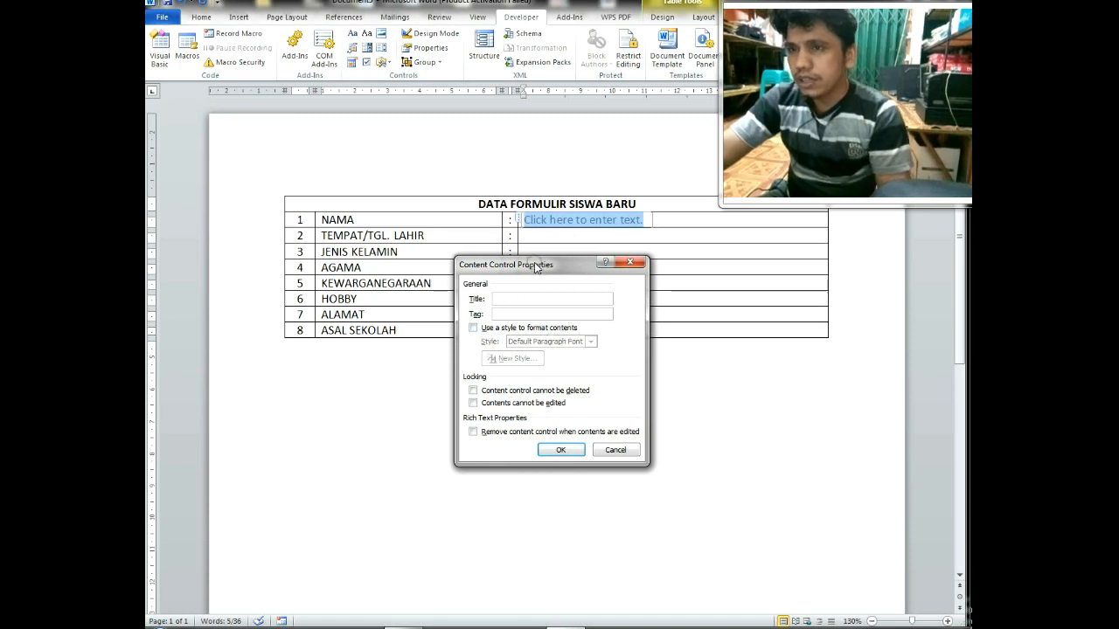
pyautogui.write('NAMA')
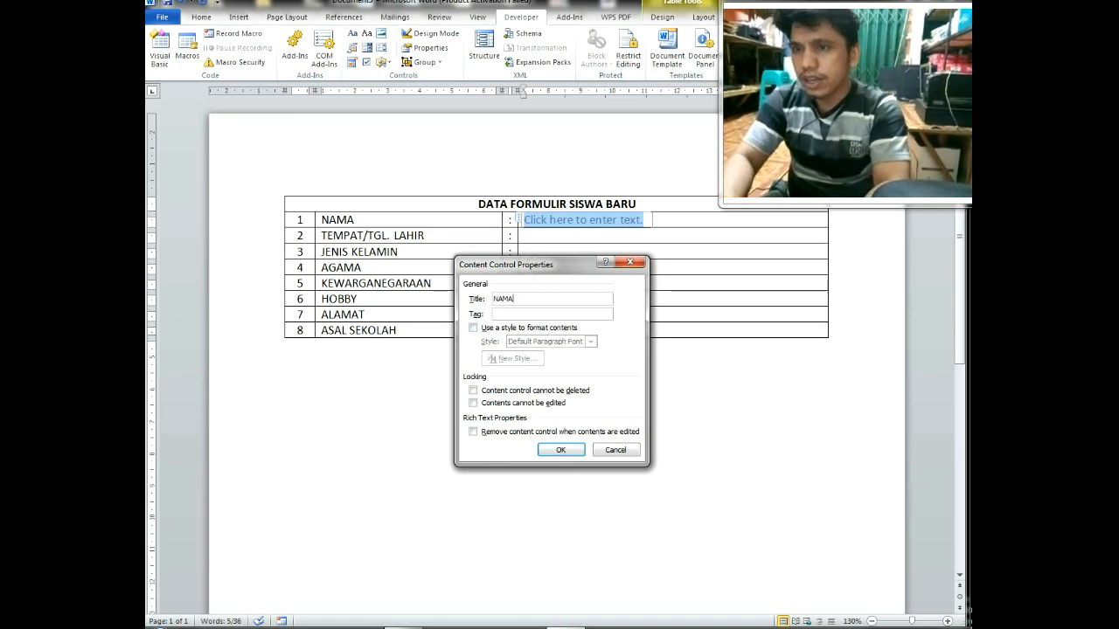
pyautogui.press('Tab')
pyautogui.write('NAMA')
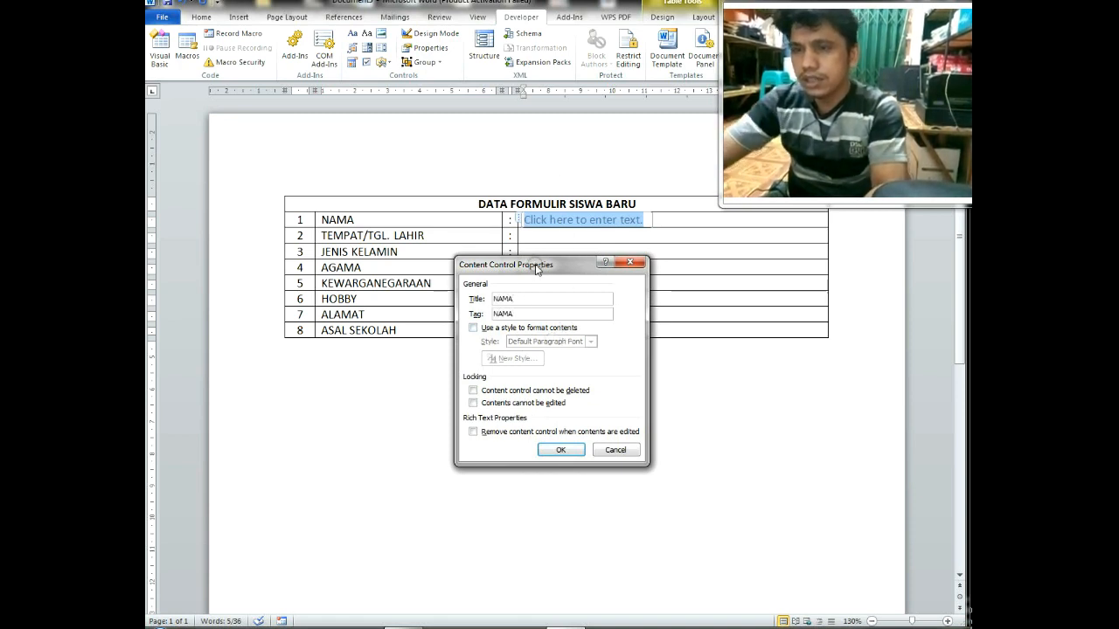
# - Lock the NAMA content control so that it cannot be deleted
pyautogui.click(473, 391)
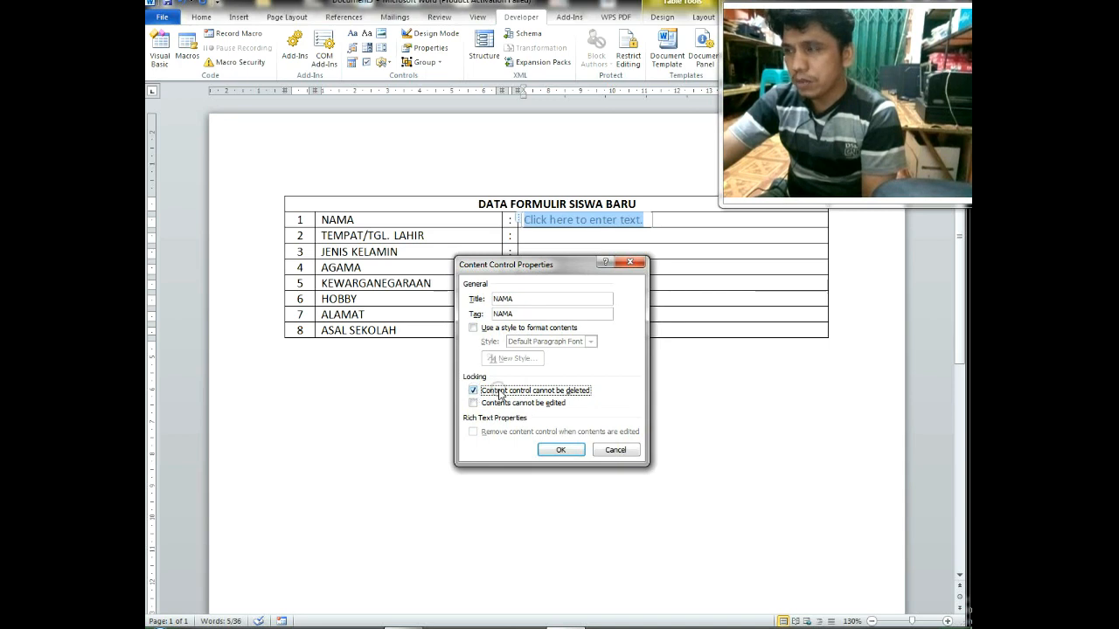
pyautogui.click(549, 450)
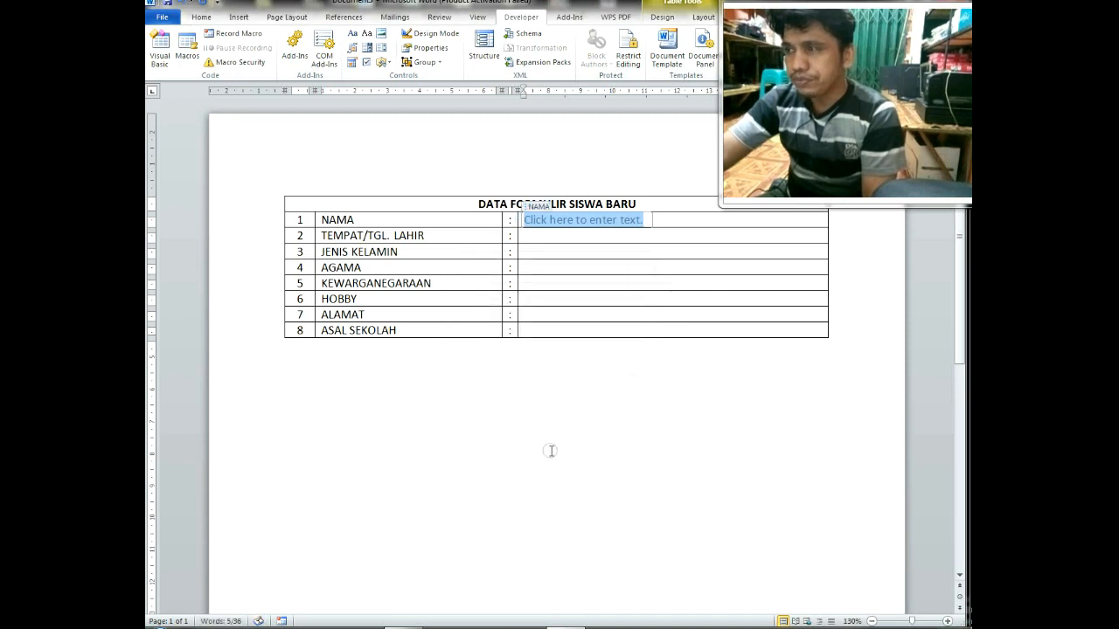
pyautogui.click(566, 221)
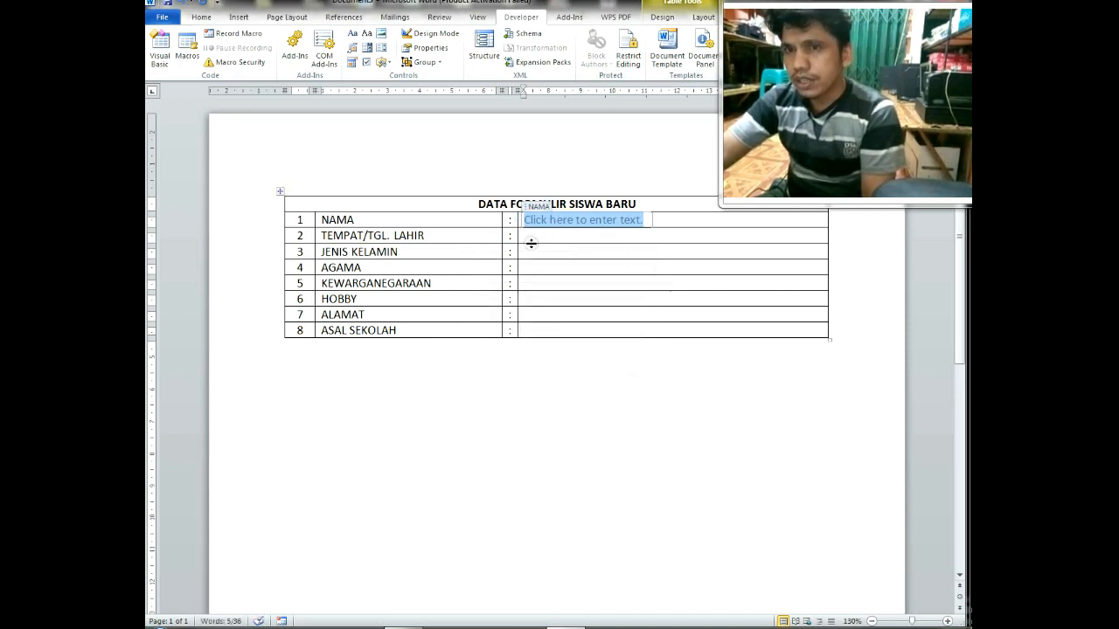
# - Enter a comma in the TEMPAT/TGL. LAHIR answer cell and insert a rich text content control before it
pyautogui.click(558, 236)
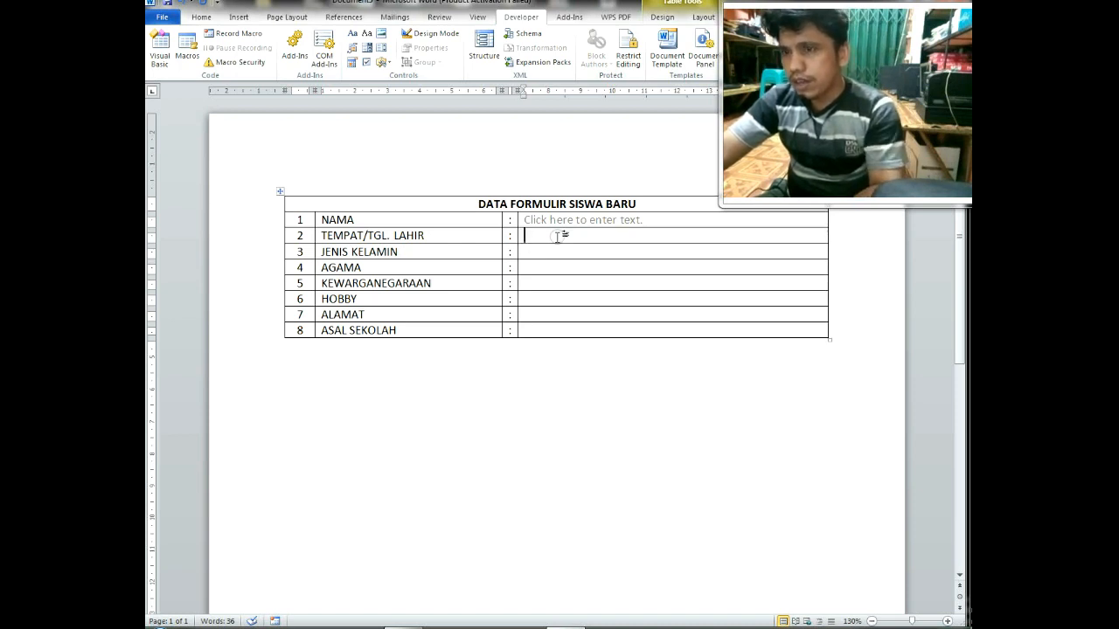
pyautogui.write(',')
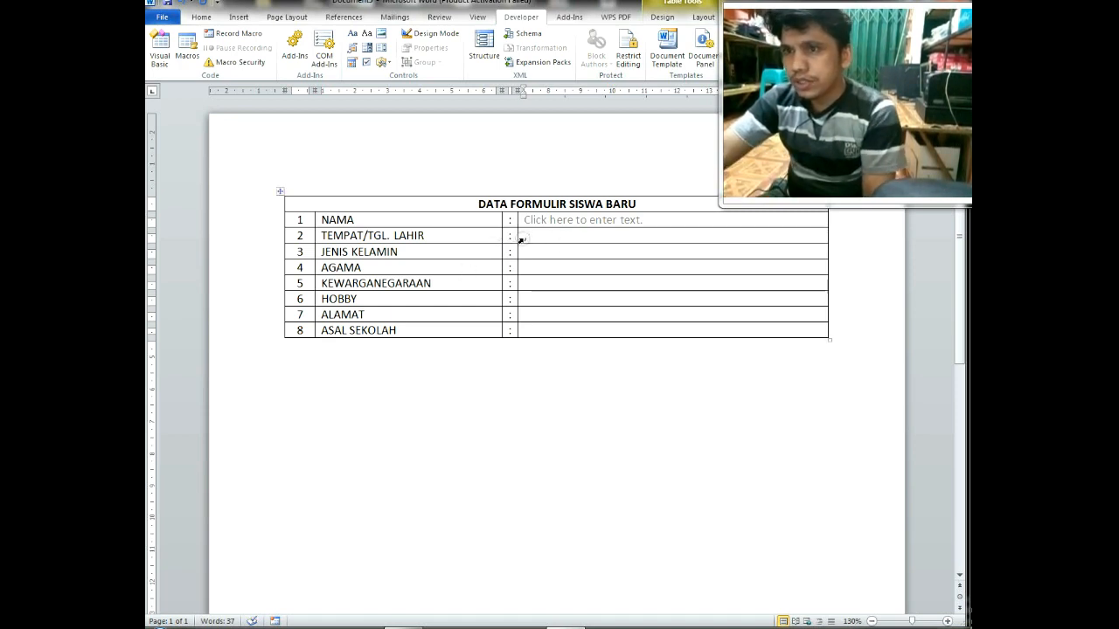
pyautogui.click(525, 239)
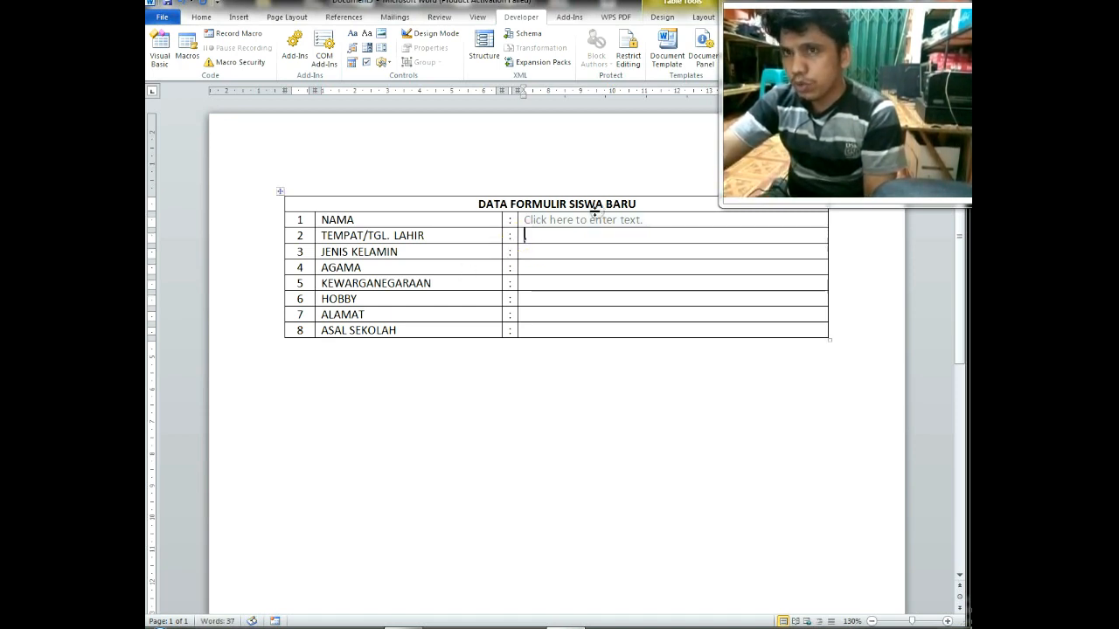
pyautogui.click(354, 37)
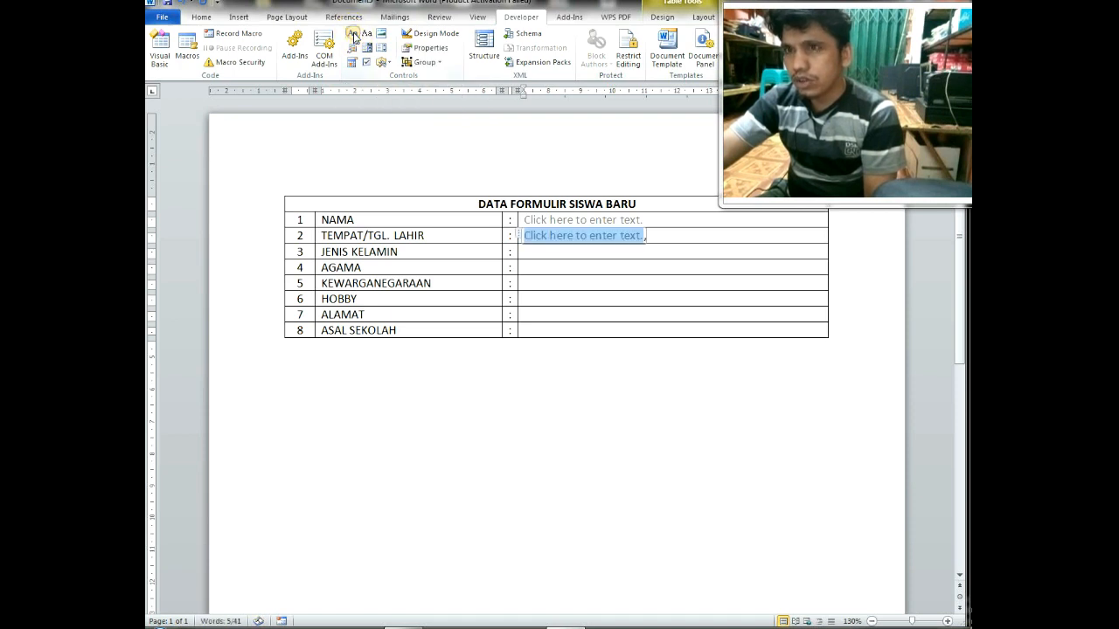
# - Give the new text control in the TEMPAT/TGL. LAHIR row the title and tag TEMPAT LAHIR
pyautogui.click(427, 49)
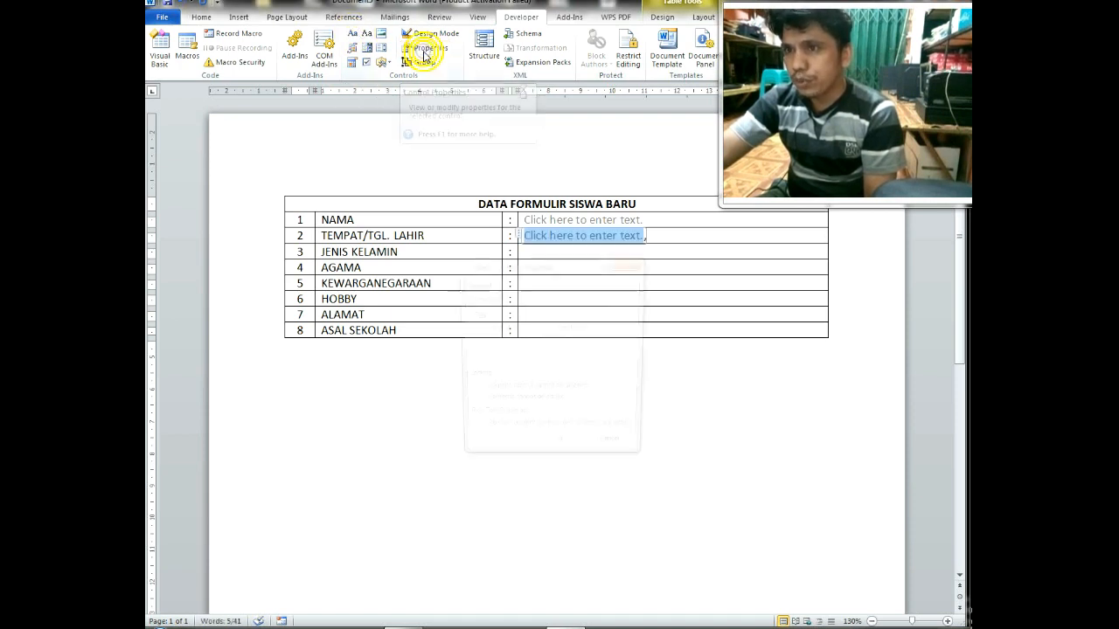
pyautogui.write('TEMPAT')
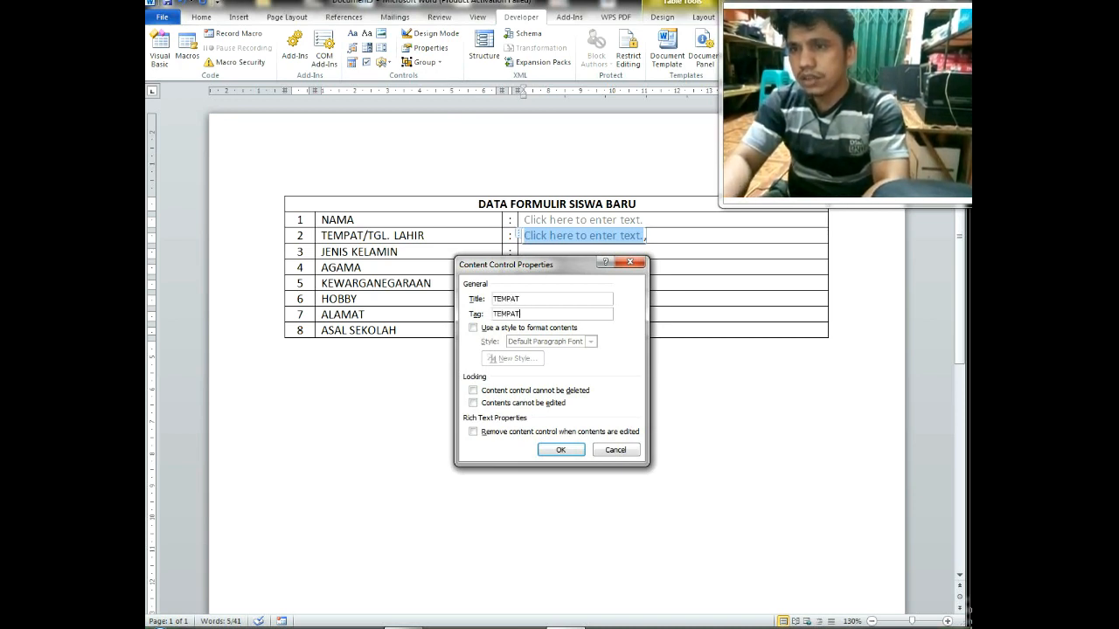
pyautogui.hotkey('shift', 'Tab')
pyautogui.press('Right')
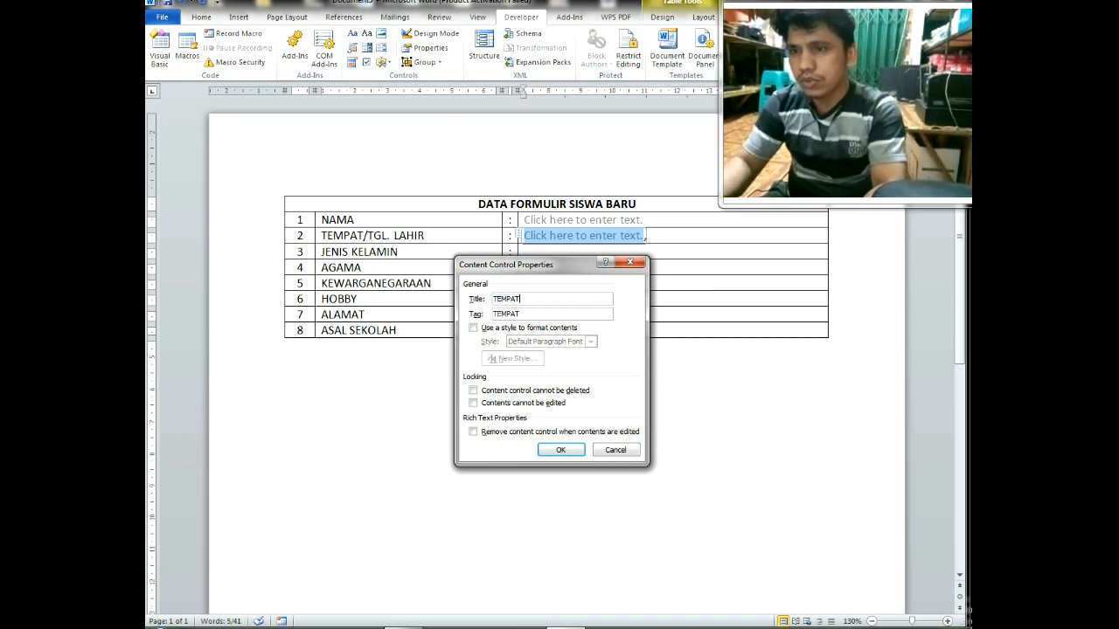
pyautogui.write('LAHIR')
pyautogui.press('Tab')
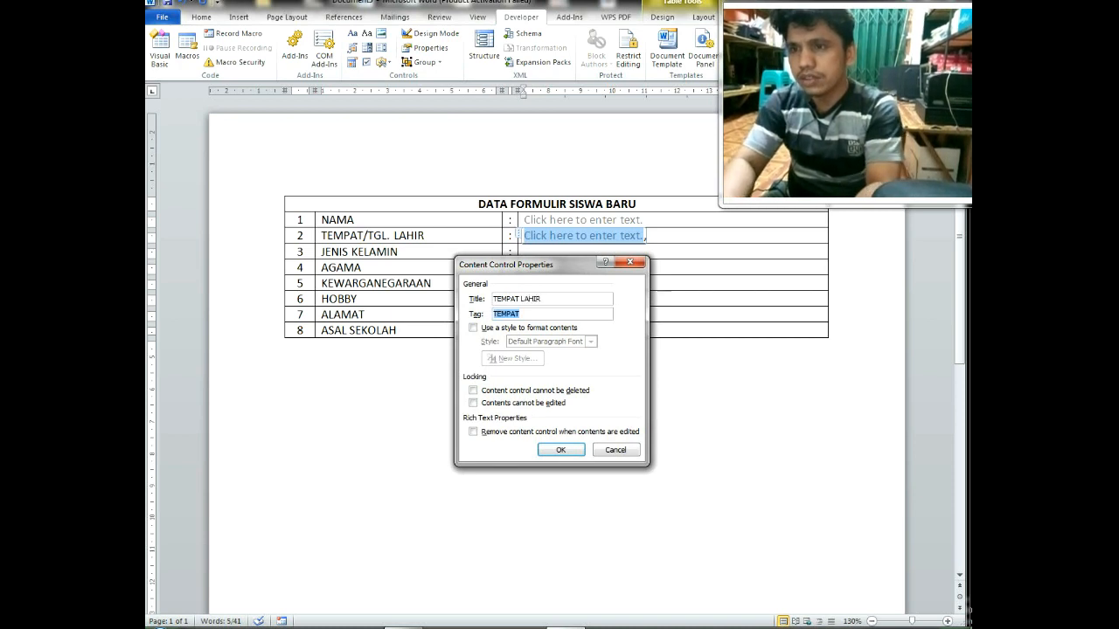
pyautogui.press('Right')
pyautogui.write('LAHIR')
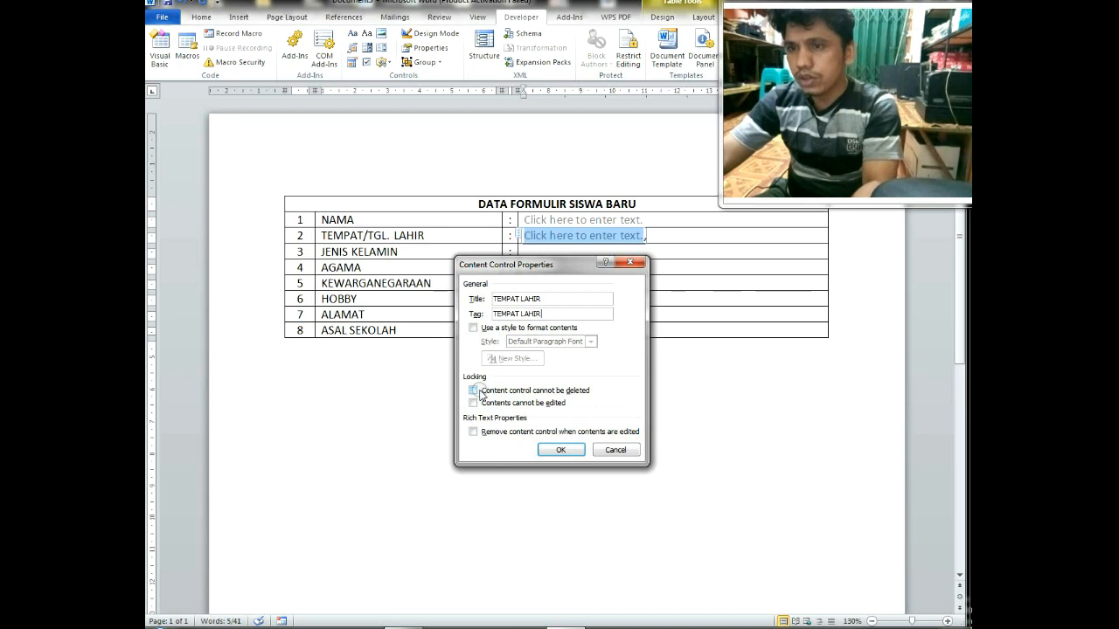
# - Lock the TEMPAT LAHIR content control so that it cannot be deleted
pyautogui.moveTo(509, 269); pyautogui.dragTo(442, 128)
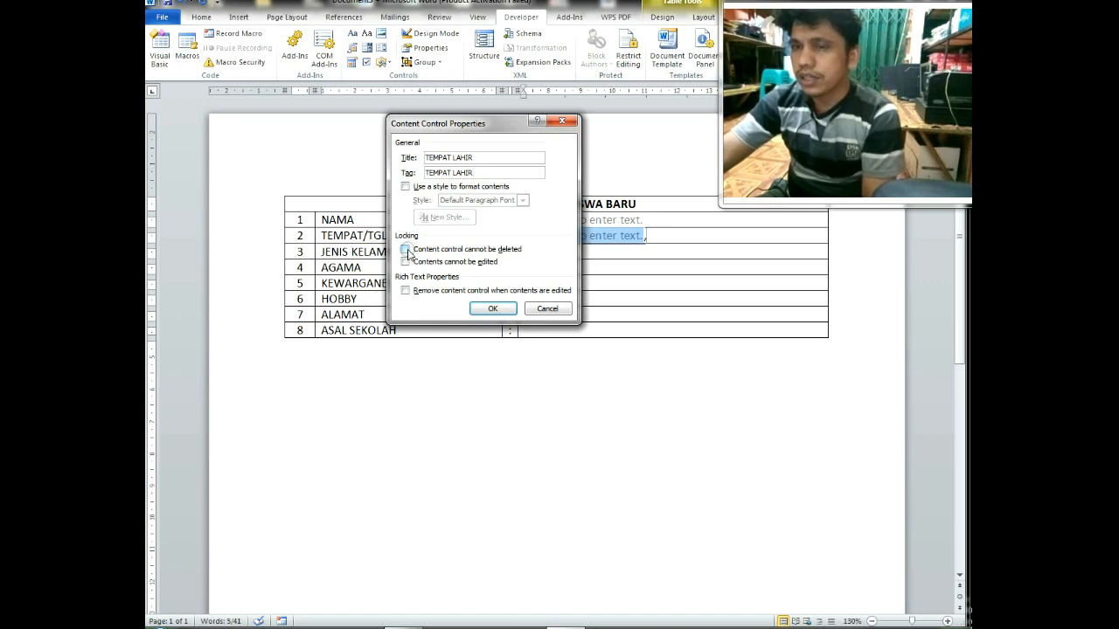
pyautogui.click(406, 250)
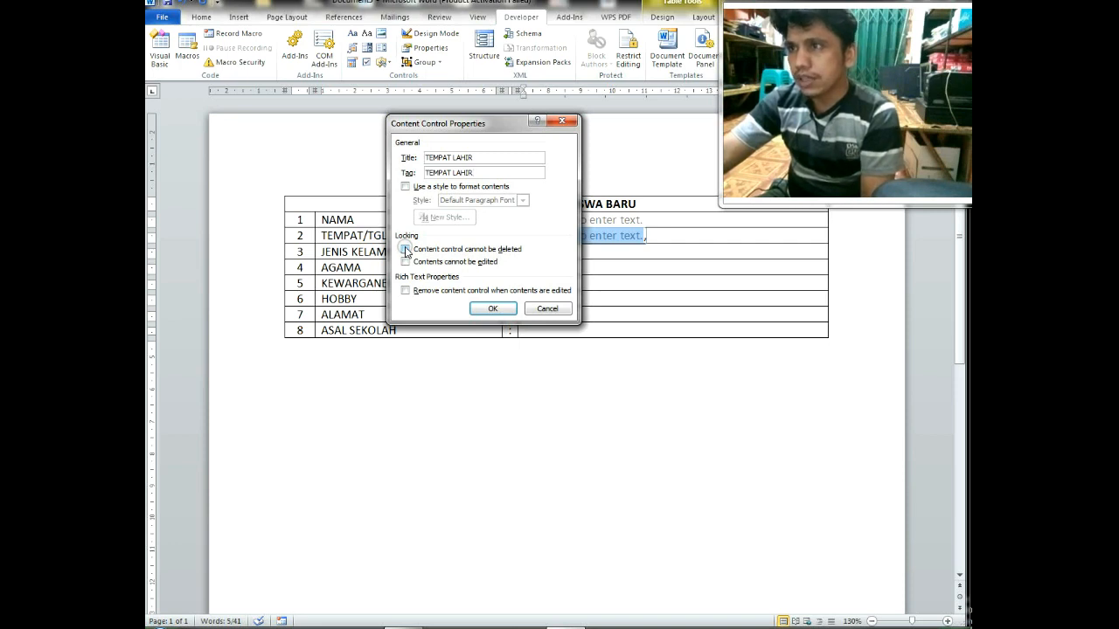
pyautogui.click(407, 250)
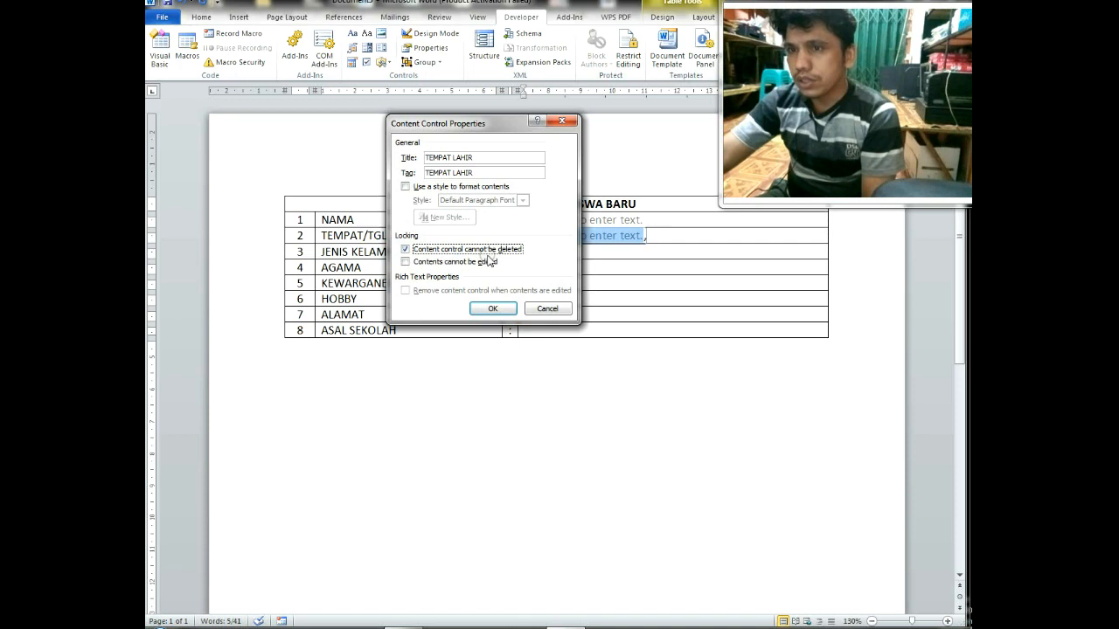
pyautogui.click(492, 308)
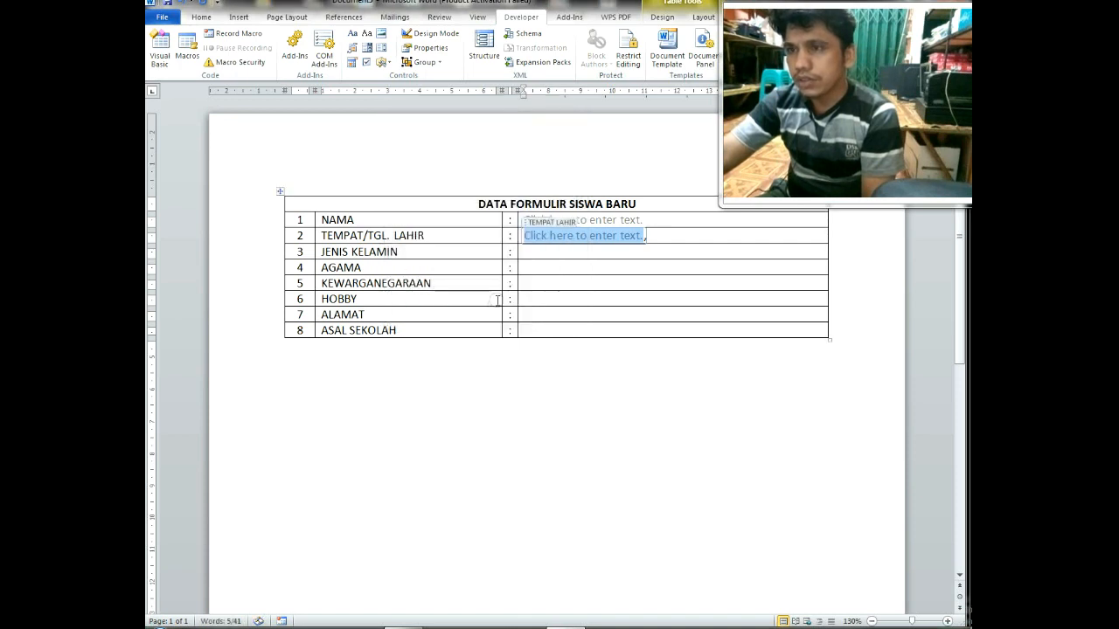
# - Insert a date picker content control after the comma in the TEMPAT/TGL. LAHIR row, with TANGGAL LAHIR as title and tag
pyautogui.click(669, 233)
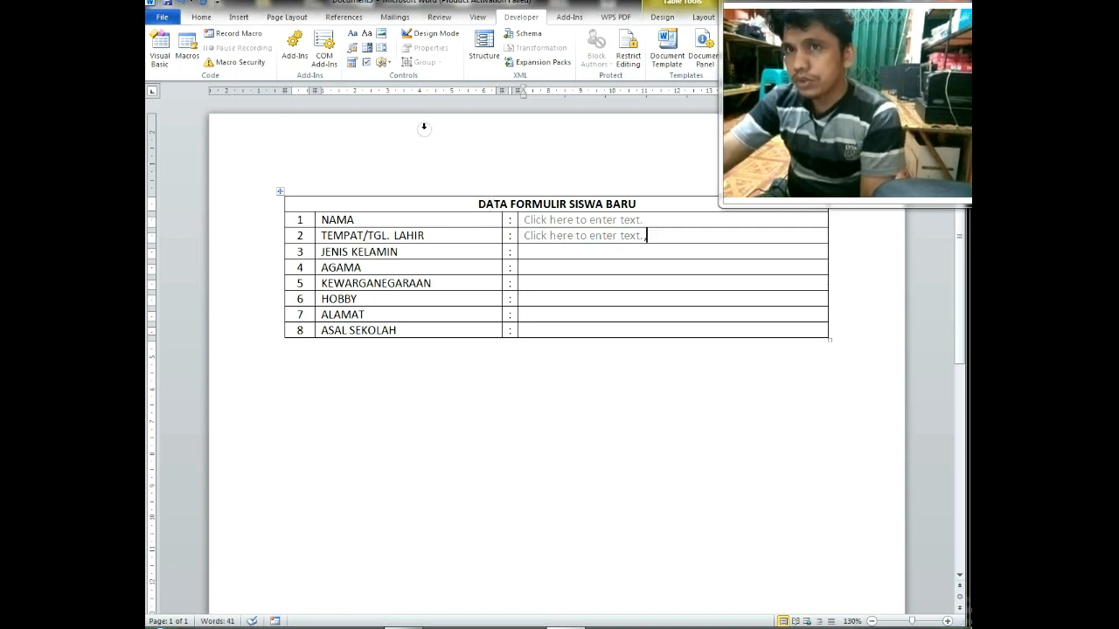
pyautogui.click(351, 65)
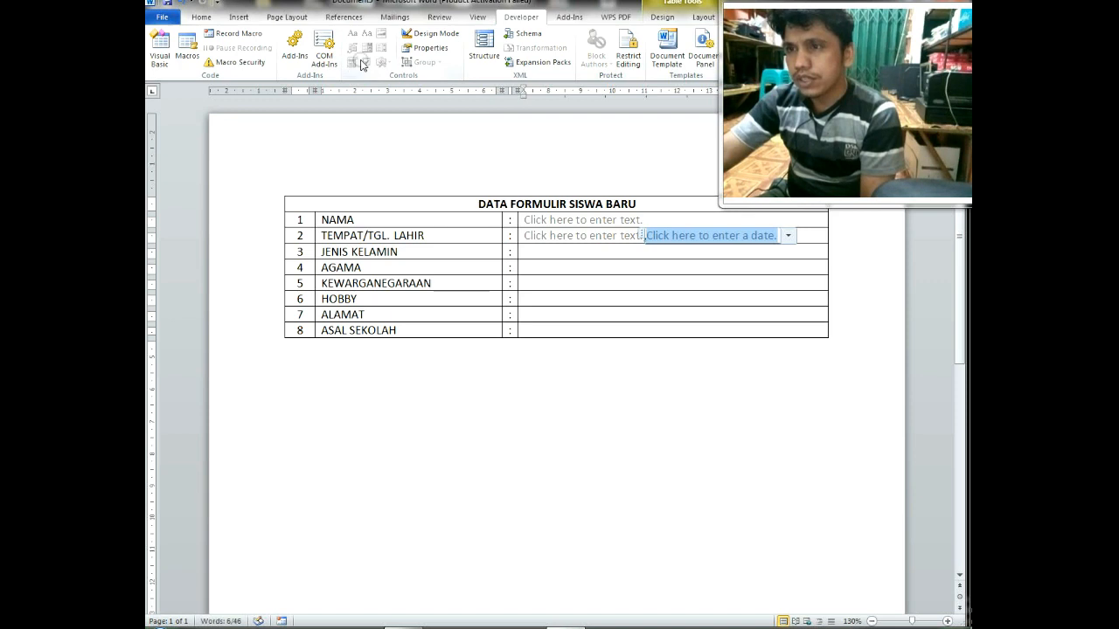
pyautogui.click(423, 52)
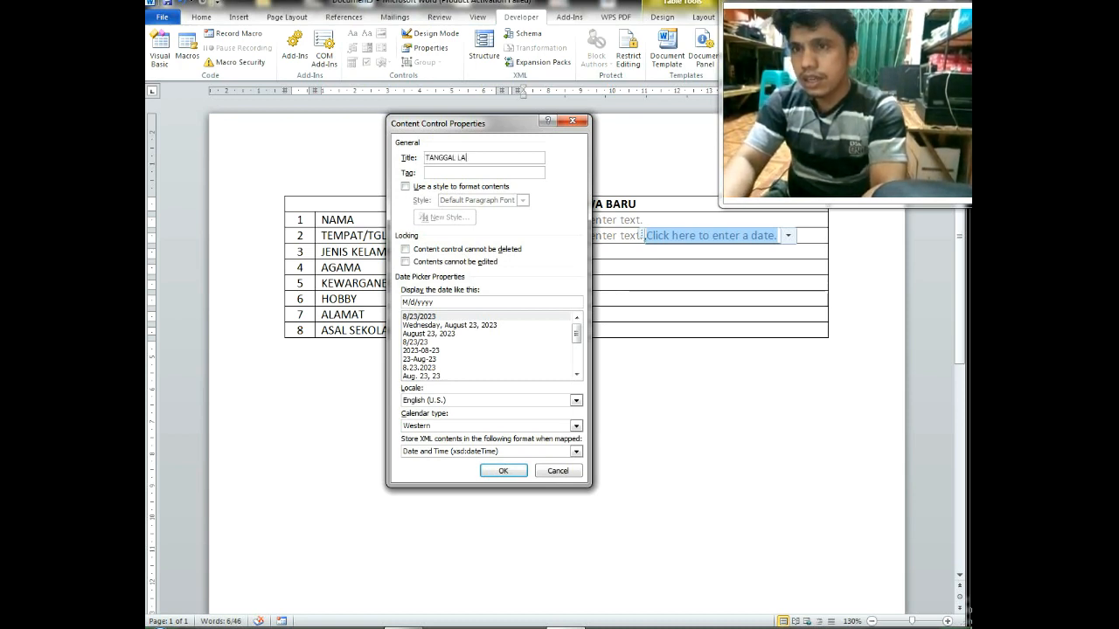
pyautogui.press('Tab')
pyautogui.write('TANGGAL')
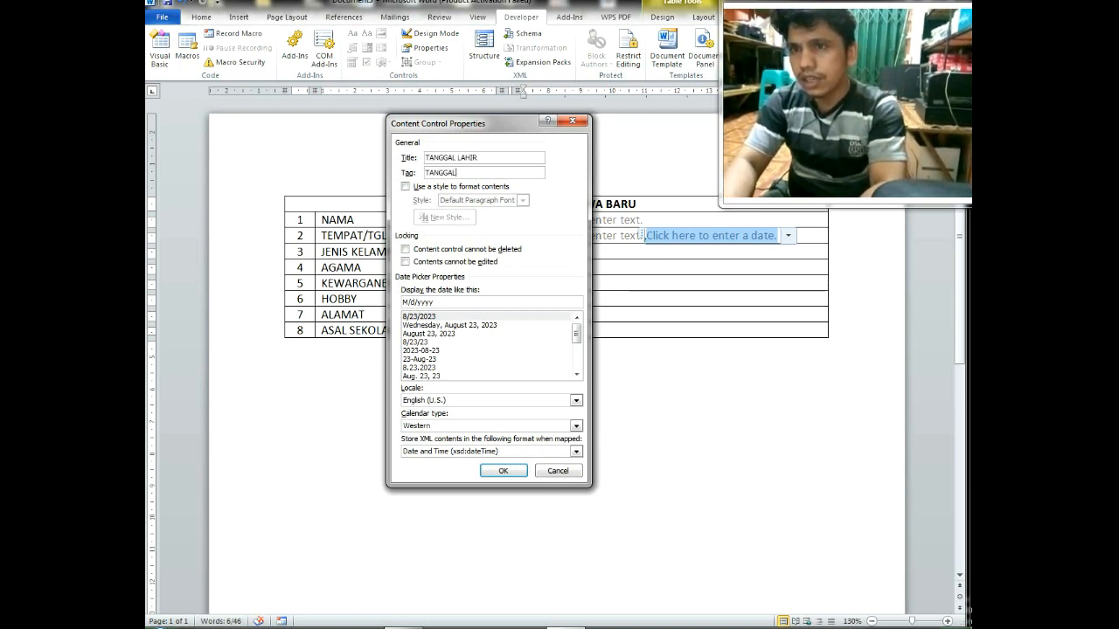
pyautogui.write(' LAHIR')
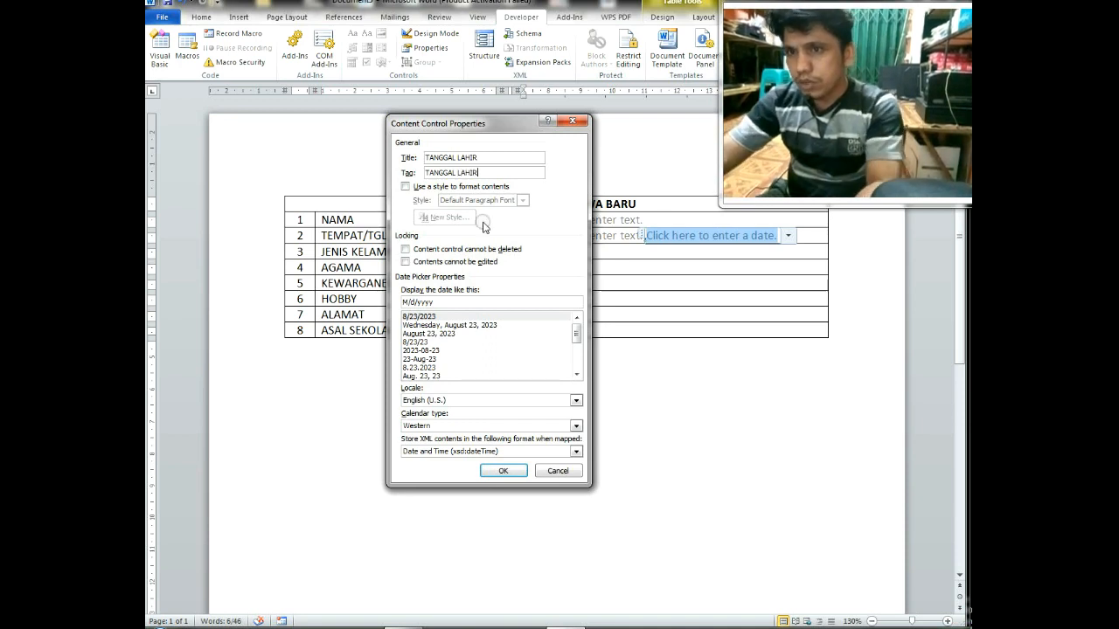
# - Lock the TANGGAL LAHIR date picker against deletion and set its date display format to d-MMM-yy
pyautogui.click(405, 250)
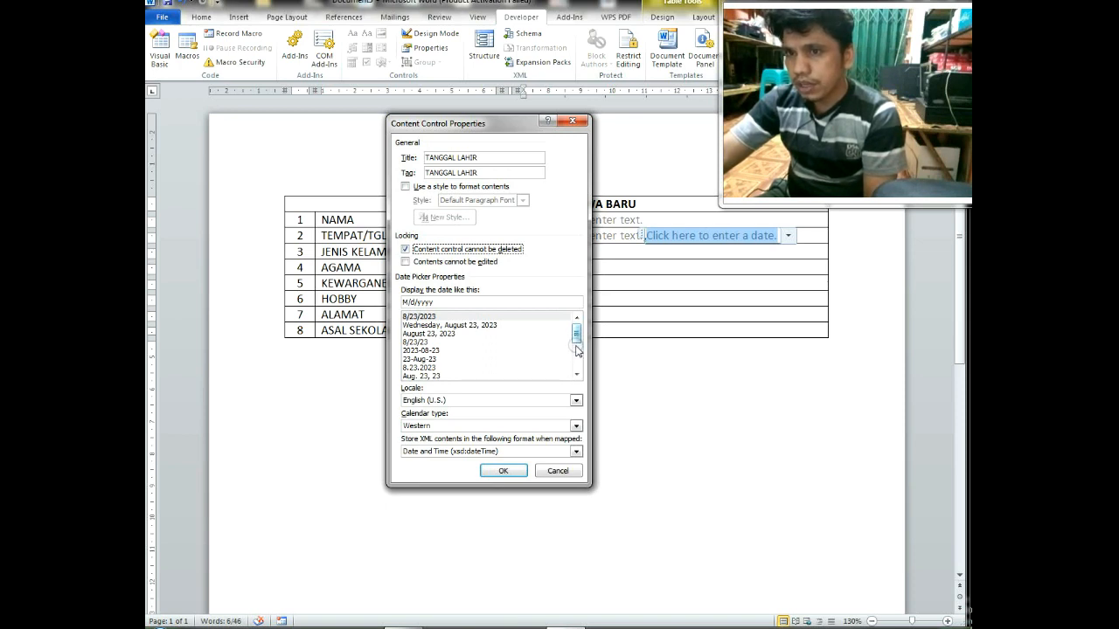
pyautogui.scroll(-2, 577, 374)
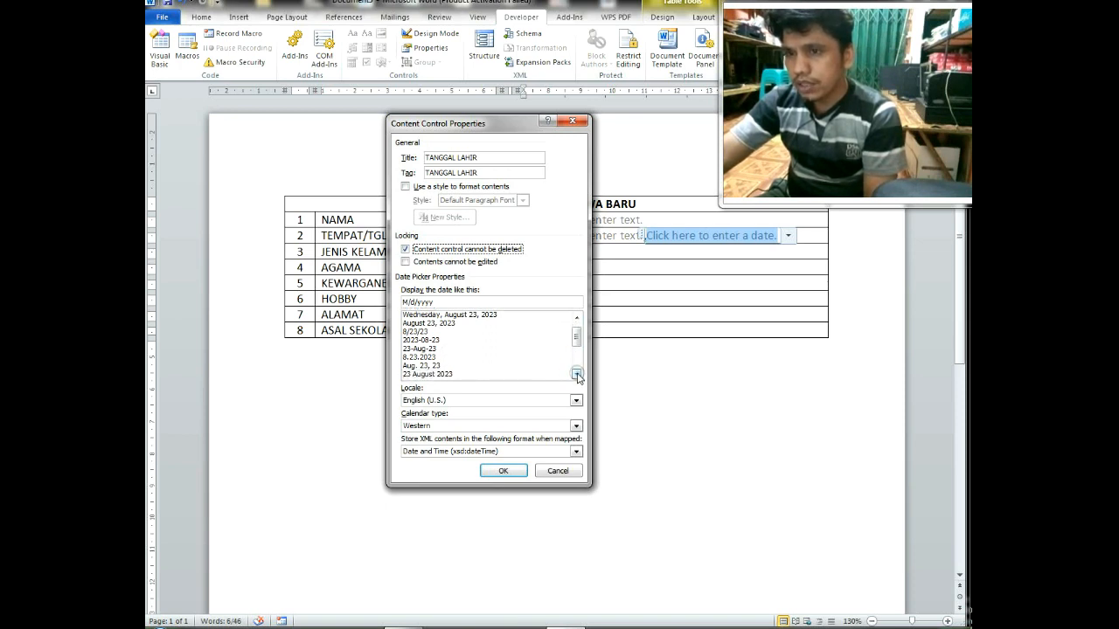
pyautogui.moveTo(578, 361); pyautogui.dragTo(580, 344)
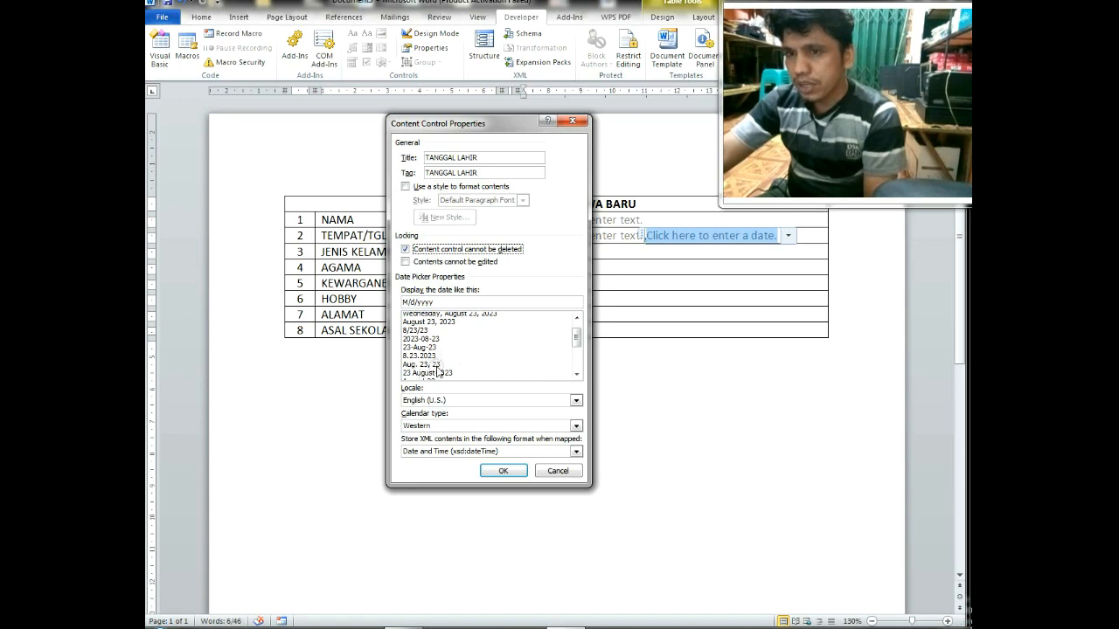
pyautogui.click(417, 347)
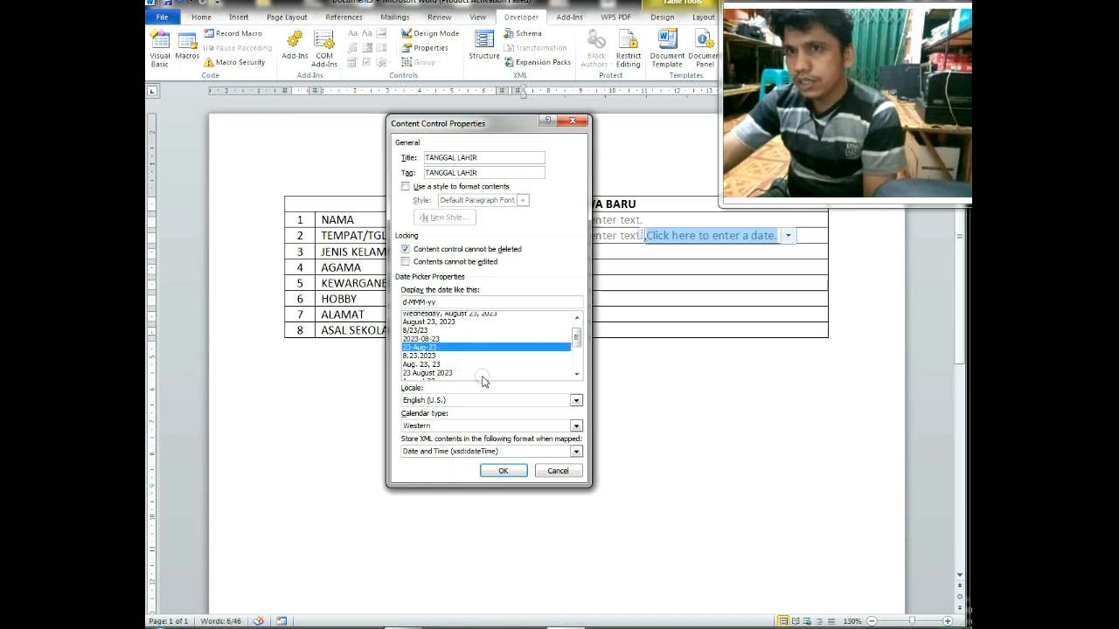
pyautogui.click(508, 472)
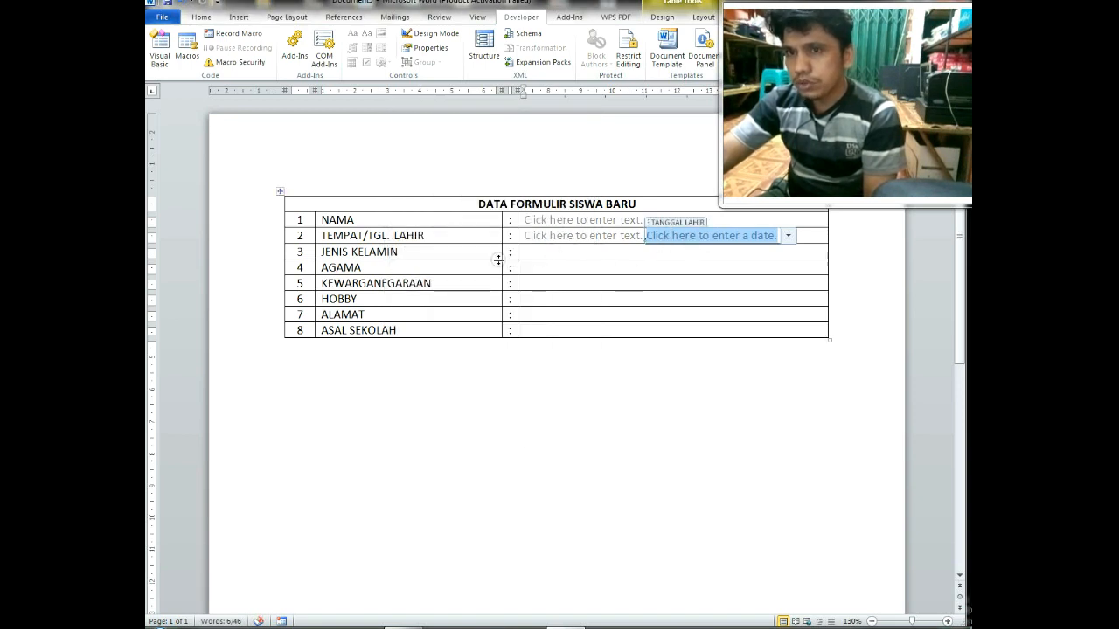
# - Insert a combo box content control in the JENIS KELAMIN row, titled and tagged JENIS KELAMIN and locked against deletion
pyautogui.click(547, 254)
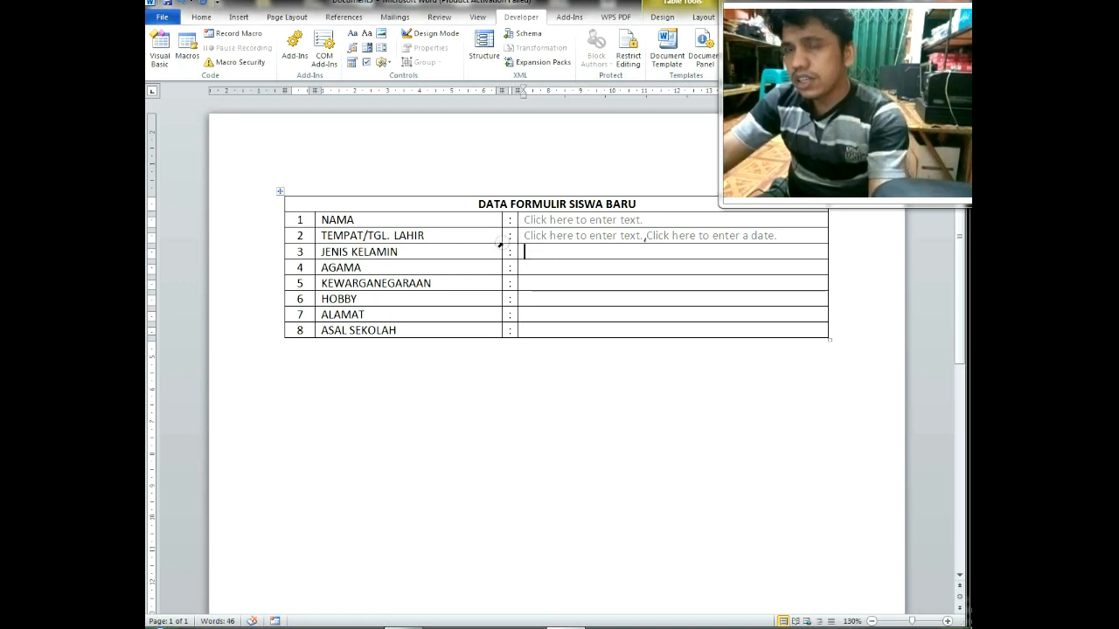
pyautogui.click(541, 252)
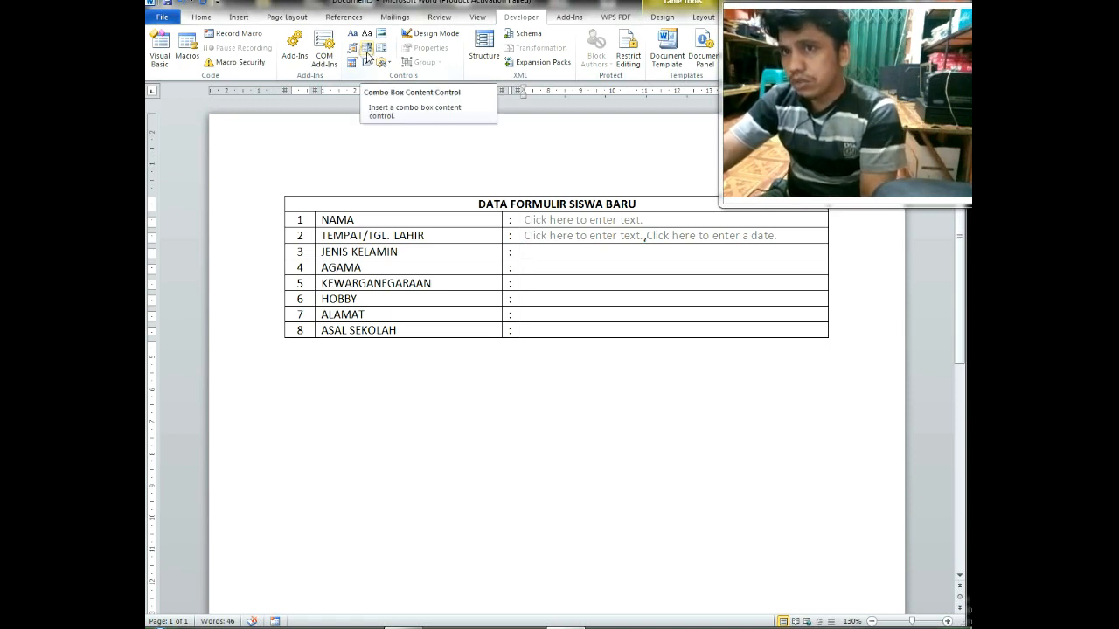
pyautogui.click(368, 55)
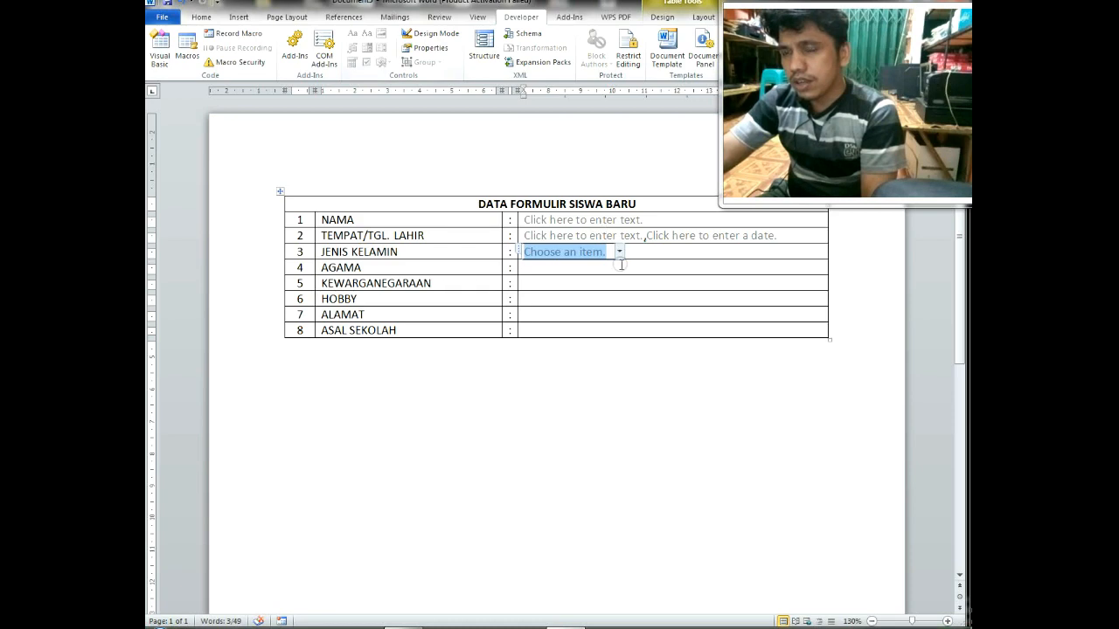
pyautogui.click(428, 48)
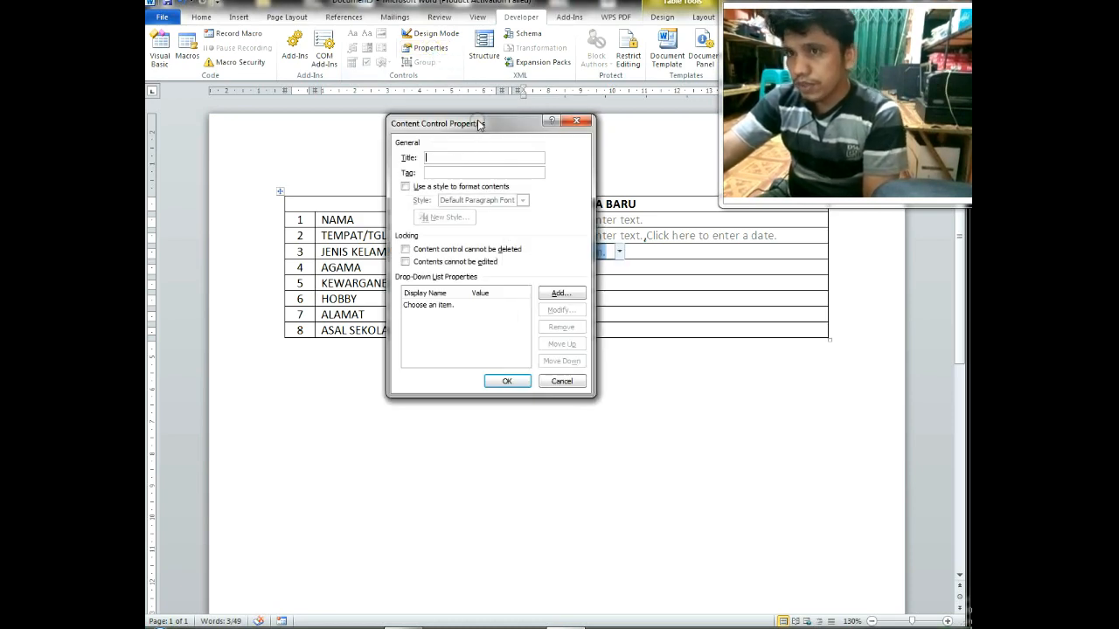
pyautogui.moveTo(478, 131); pyautogui.dragTo(664, 224)
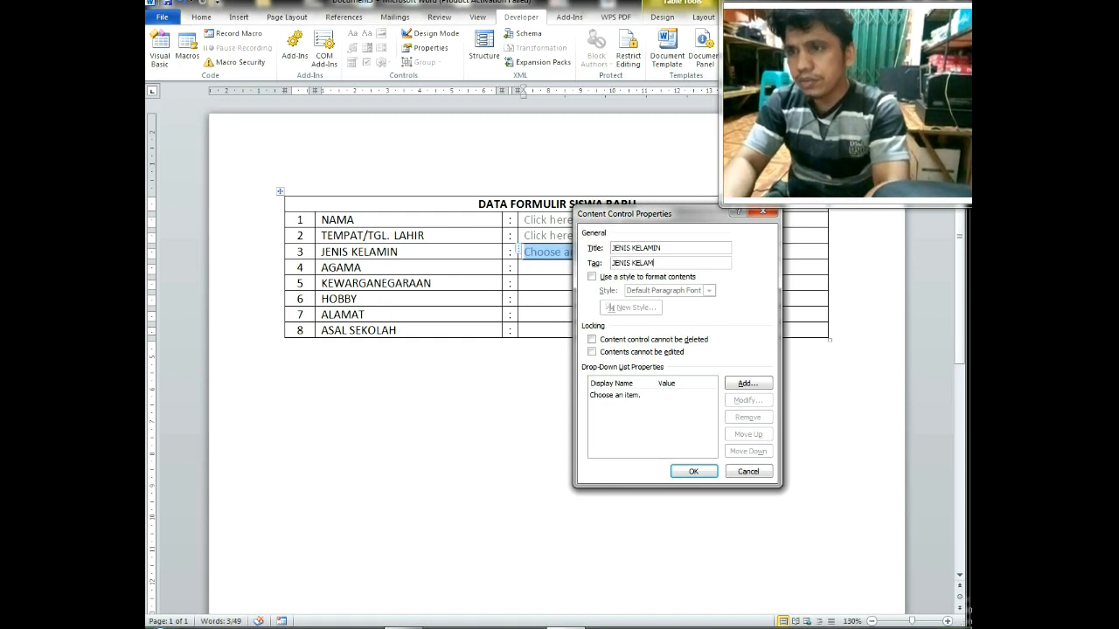
pyautogui.click(592, 340)
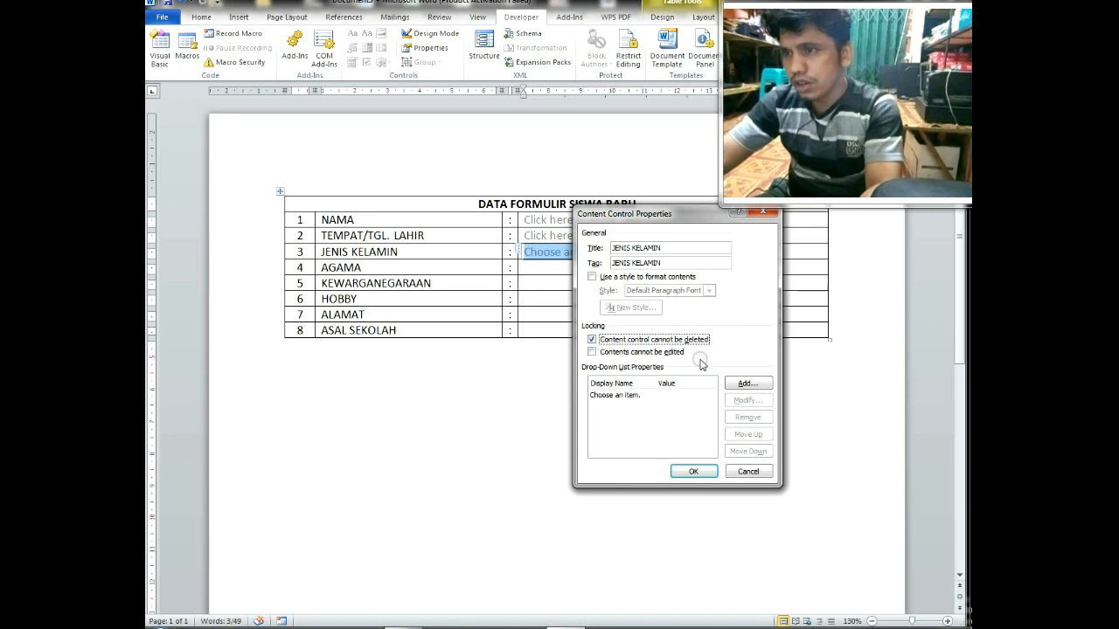
# - Add the choices LAKI-LAKI and PEREMPUAN to the JENIS KELAMIN combo box and apply its properties
pyautogui.click(748, 384)
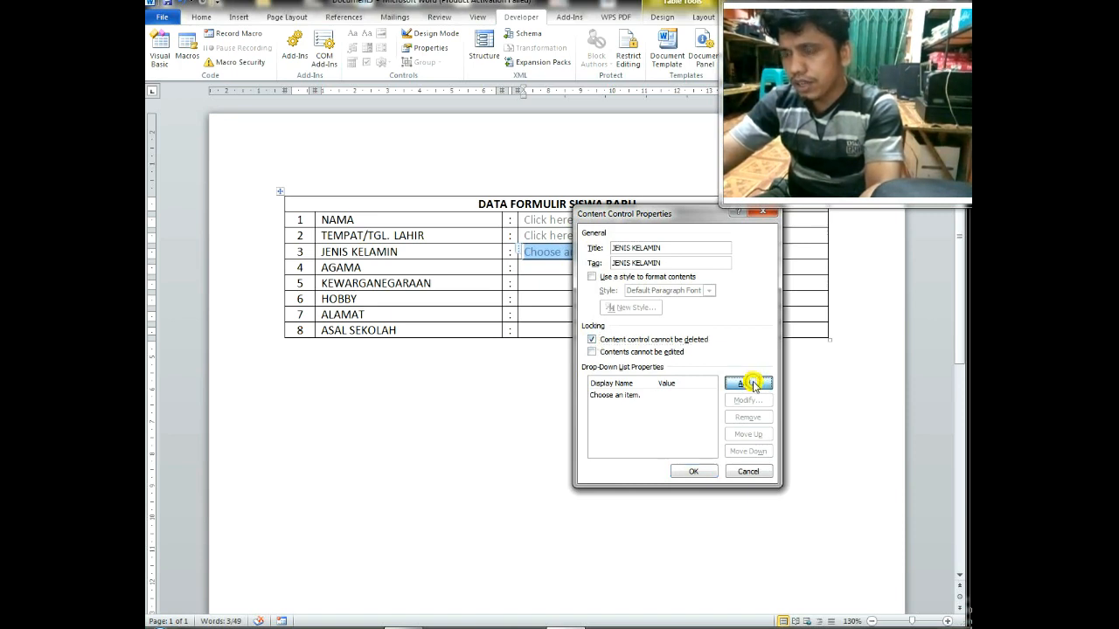
pyautogui.moveTo(655, 318); pyautogui.dragTo(532, 133)
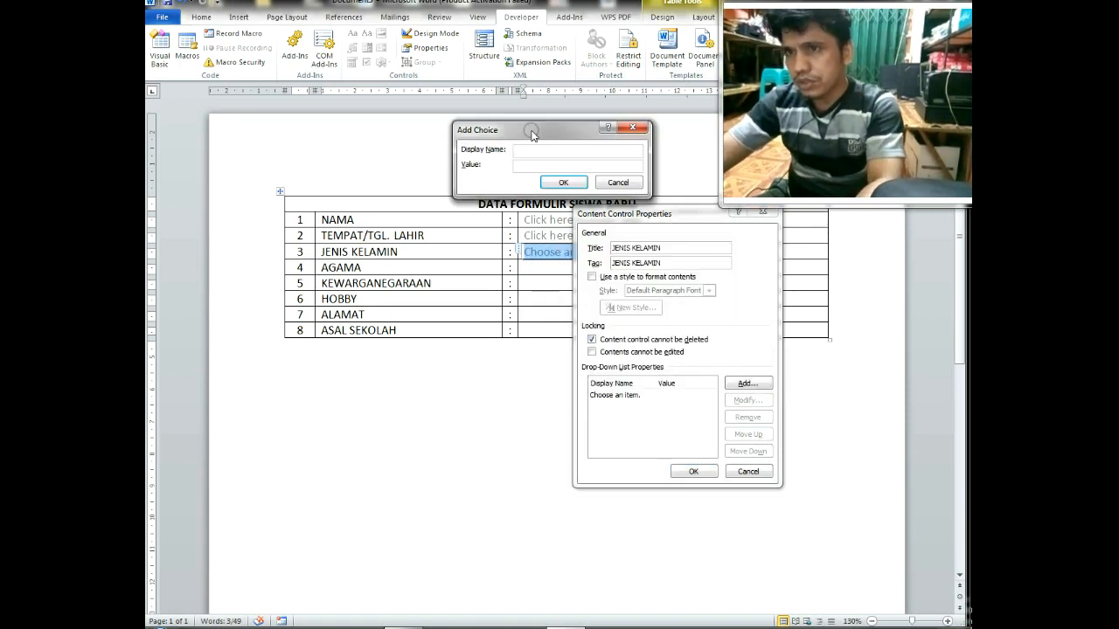
pyautogui.write('LAKI-LAKI')
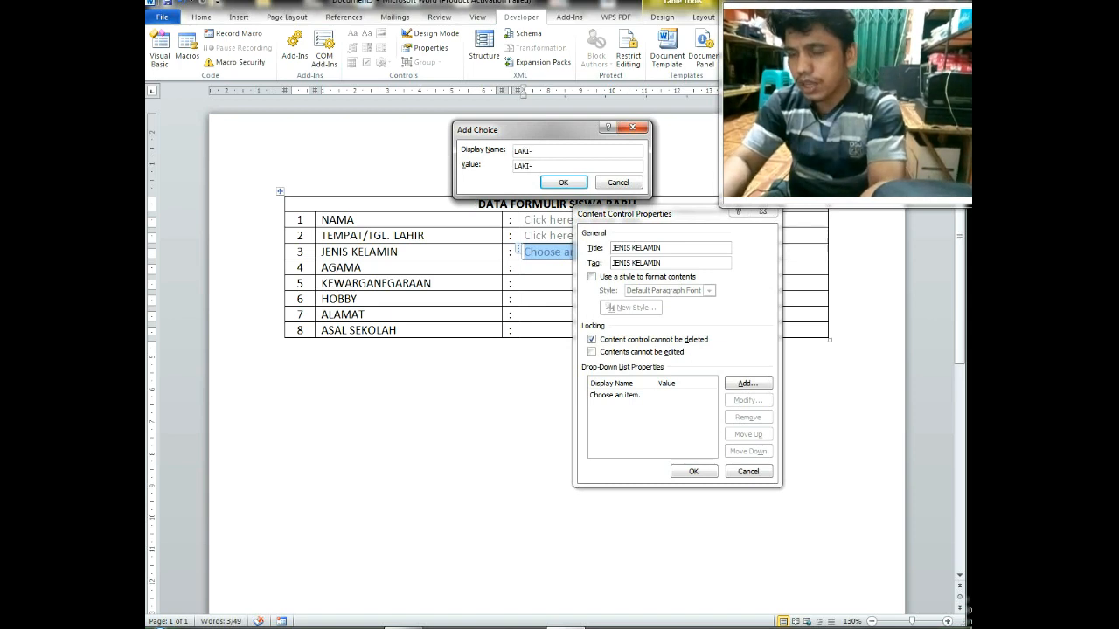
pyautogui.click(563, 182)
pyautogui.click(748, 383)
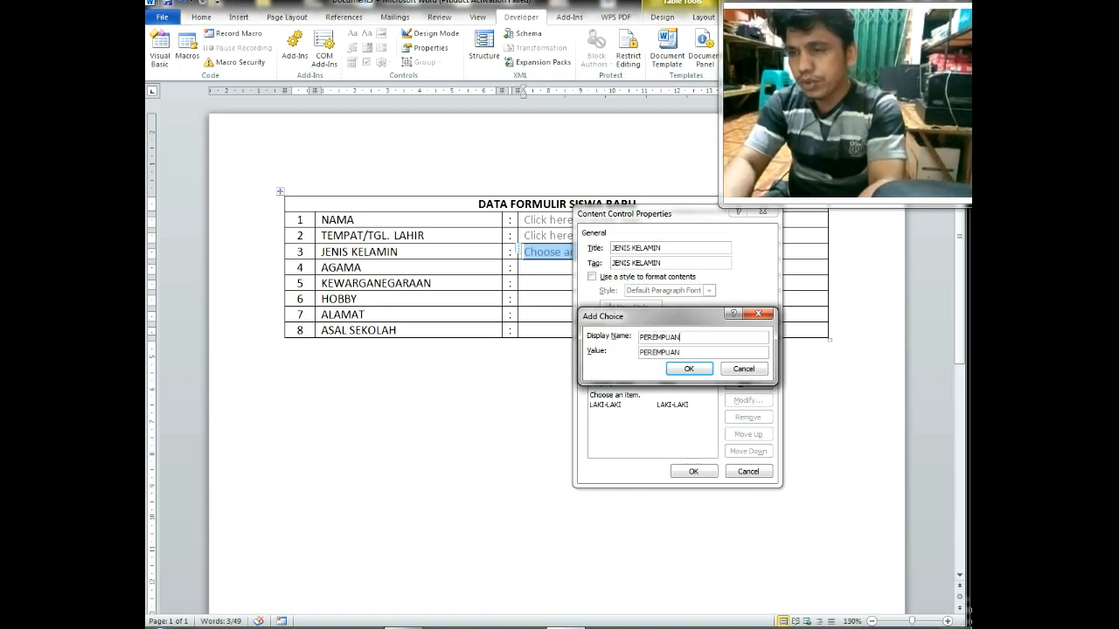
pyautogui.click(689, 368)
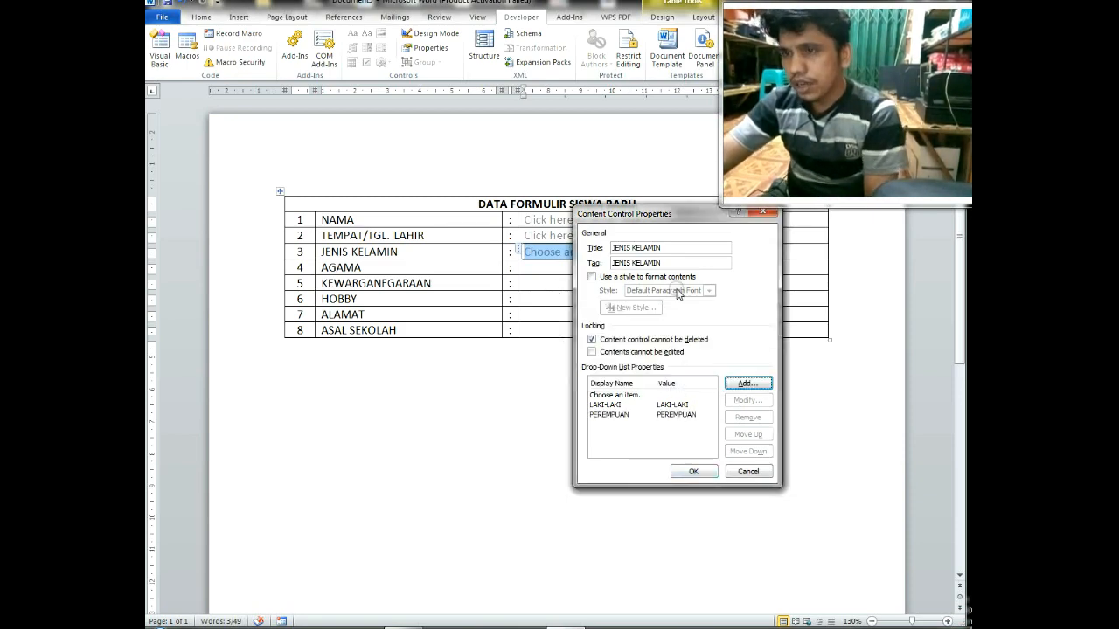
pyautogui.moveTo(699, 215); pyautogui.dragTo(477, 119)
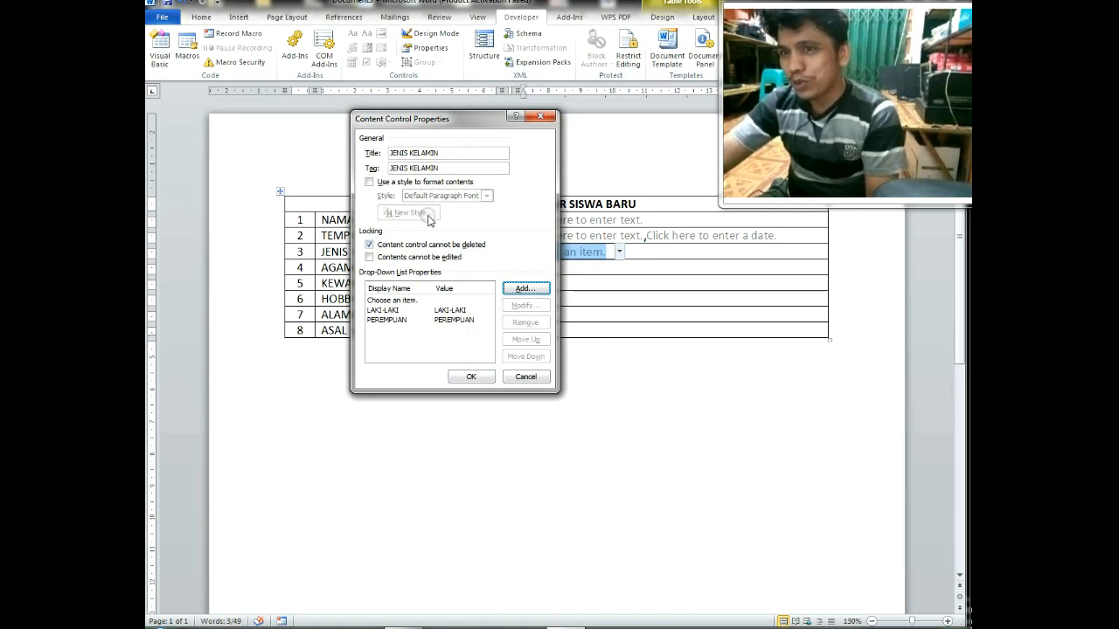
pyautogui.click(470, 378)
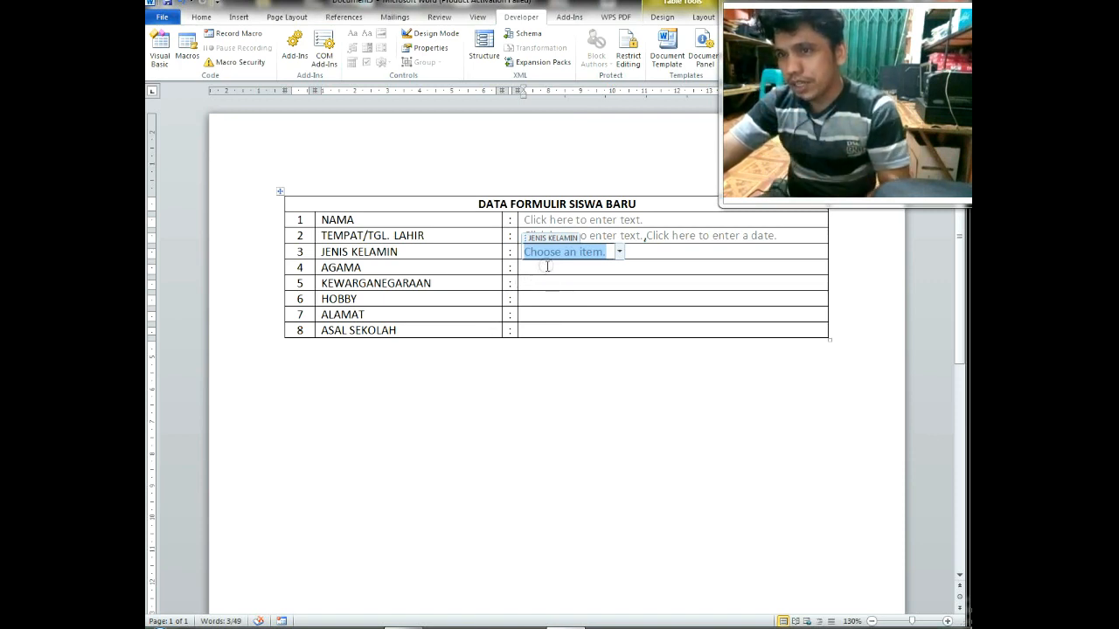
pyautogui.click(535, 267)
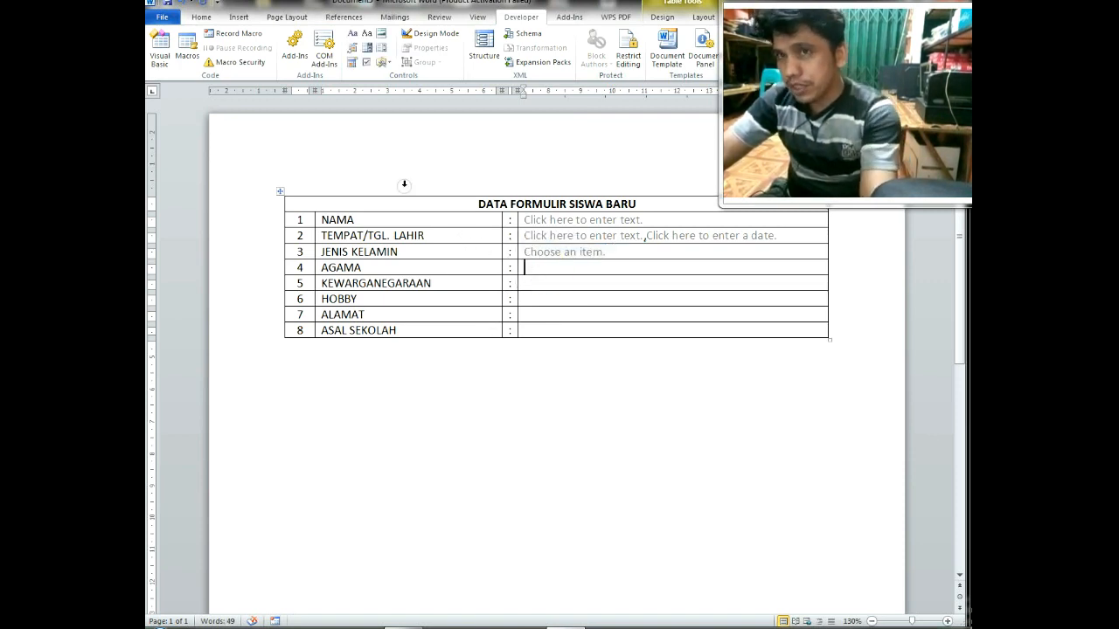
pyautogui.click(378, 51)
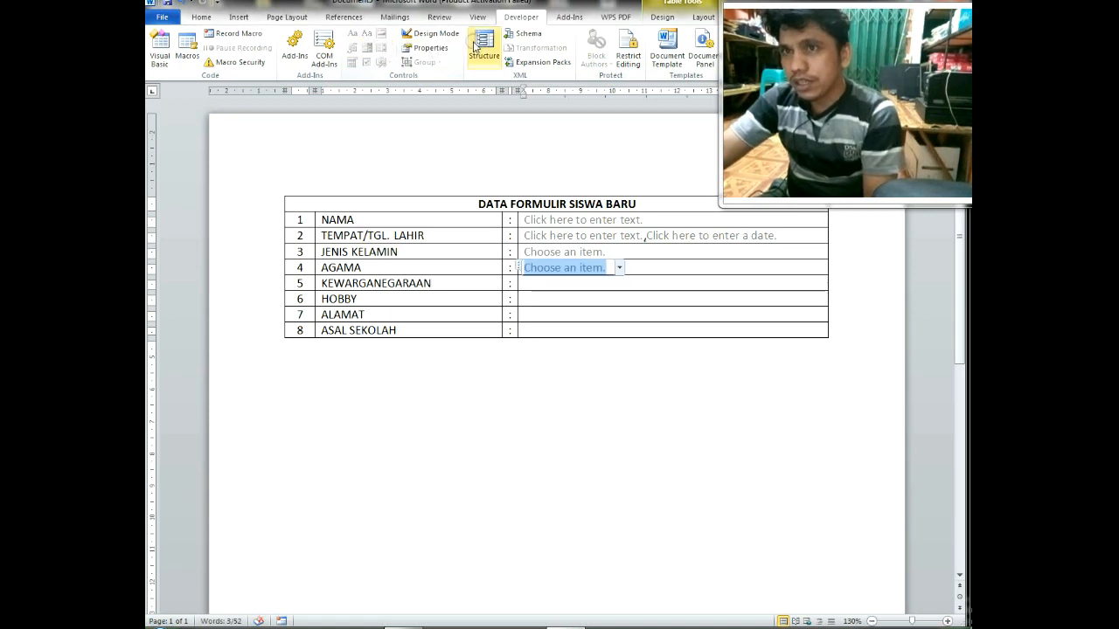
pyautogui.click(421, 51)
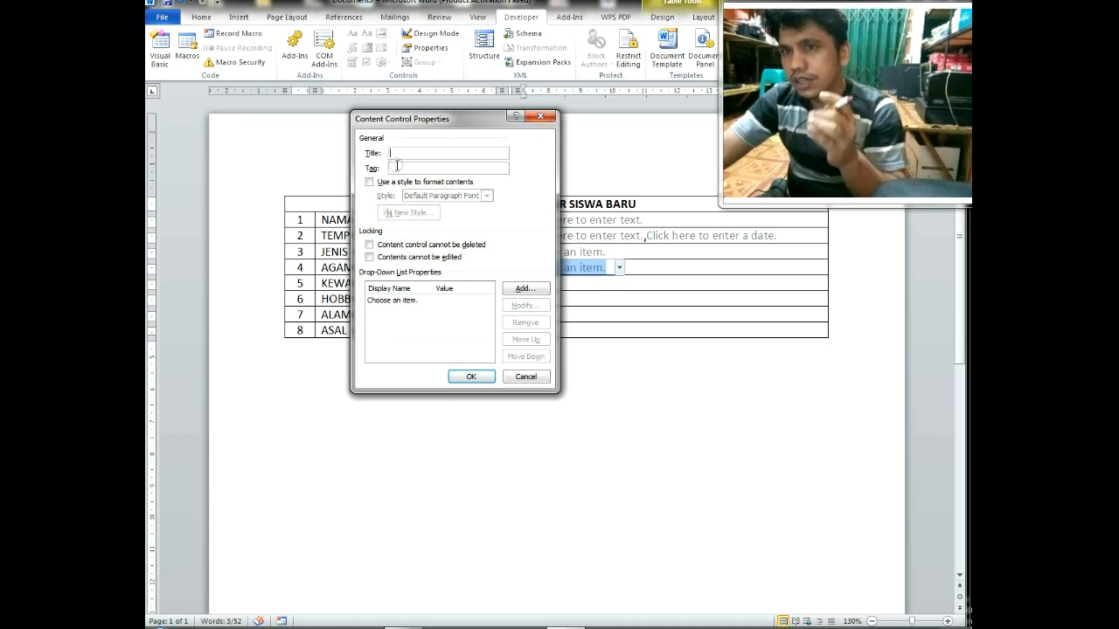
pyautogui.moveTo(439, 118); pyautogui.dragTo(442, 118)
pyautogui.click(547, 112)
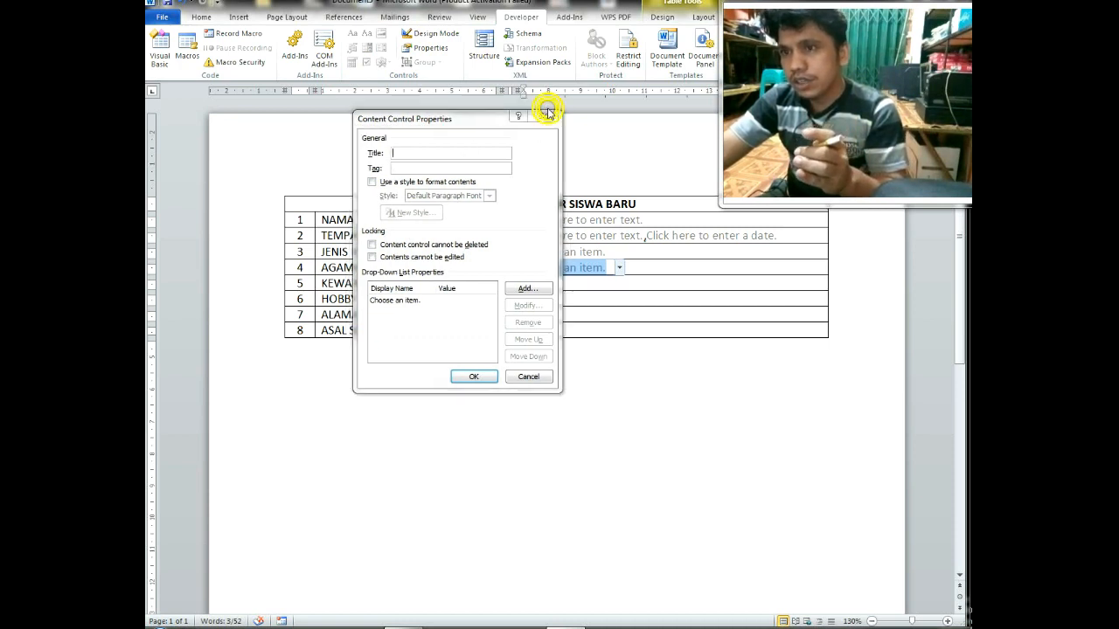
pyautogui.click(528, 376)
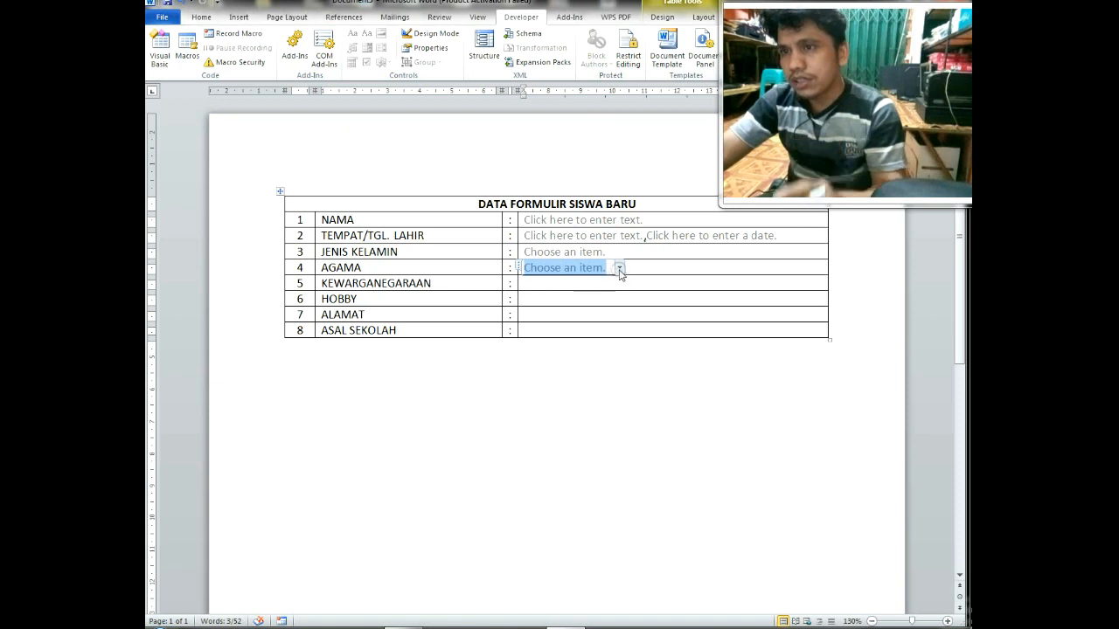
pyautogui.press('Delete')
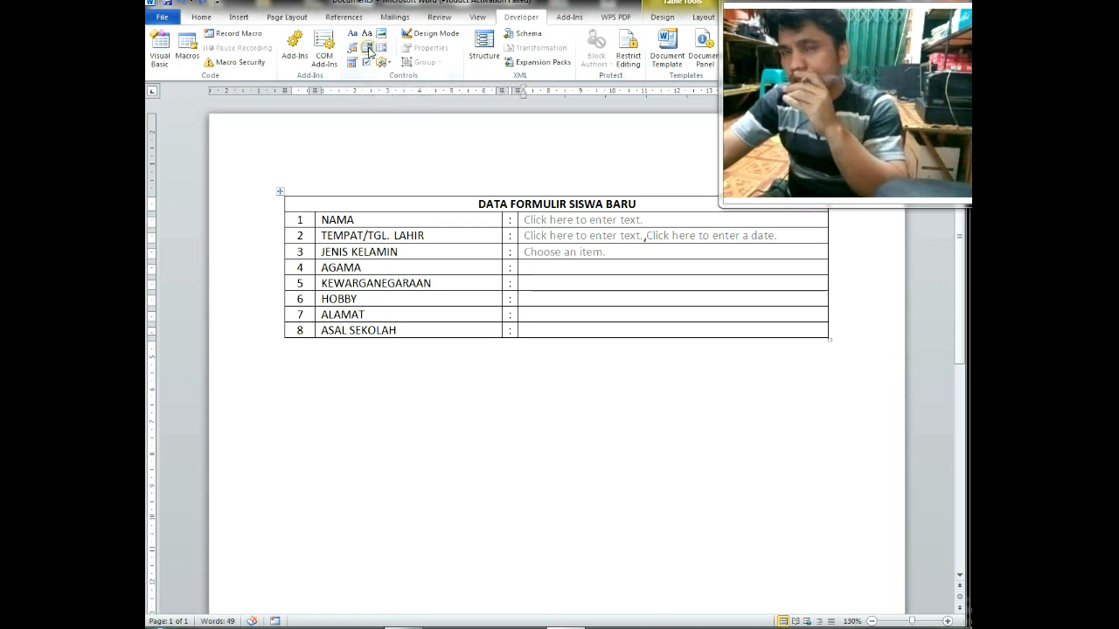
# - Try entering the free text FS in the JENIS KELAMIN combo box, and undo the entry
pyautogui.click(594, 255)
pyautogui.write('FS')
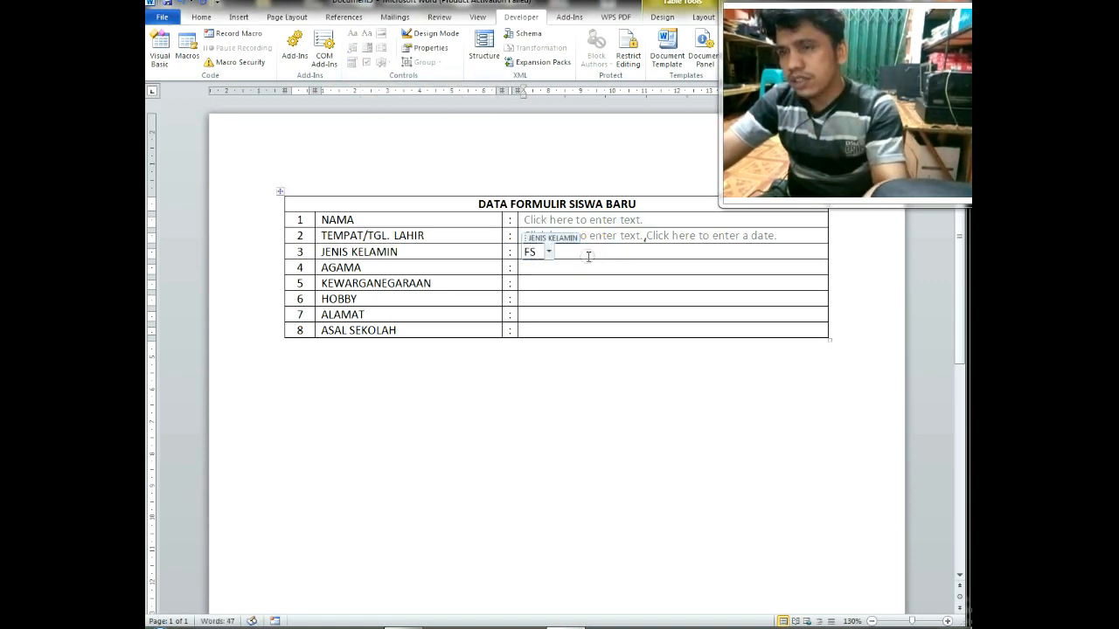
pyautogui.click(561, 284)
pyautogui.hotkey('ctrl', 'z')
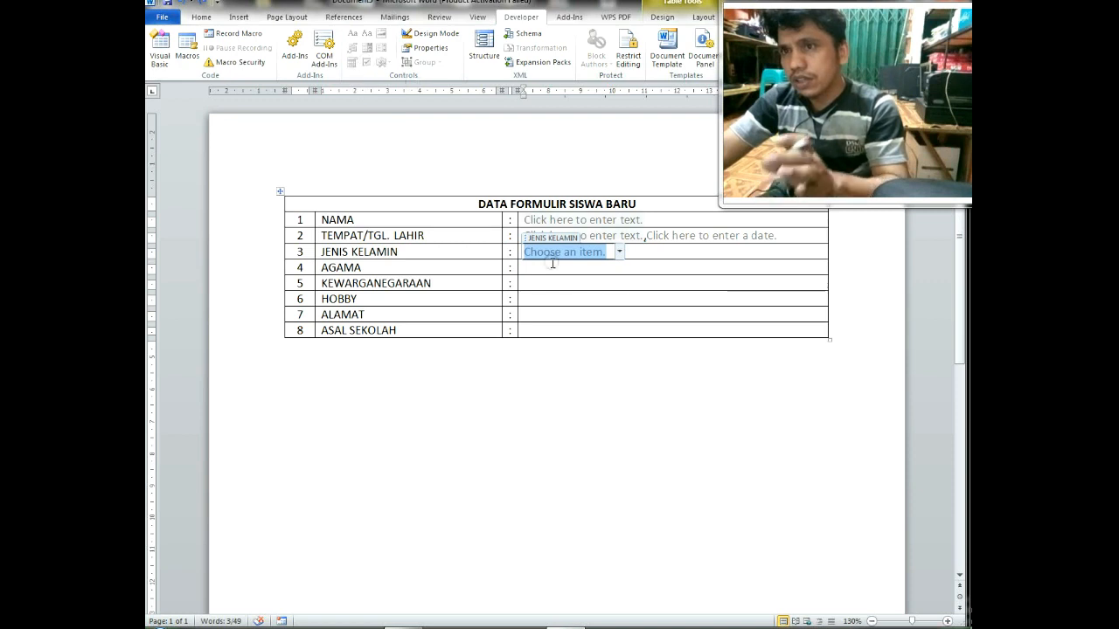
# - Insert a drop-down list content control in the AGAMA row, with AGAMA as its title and tag
pyautogui.click(557, 267)
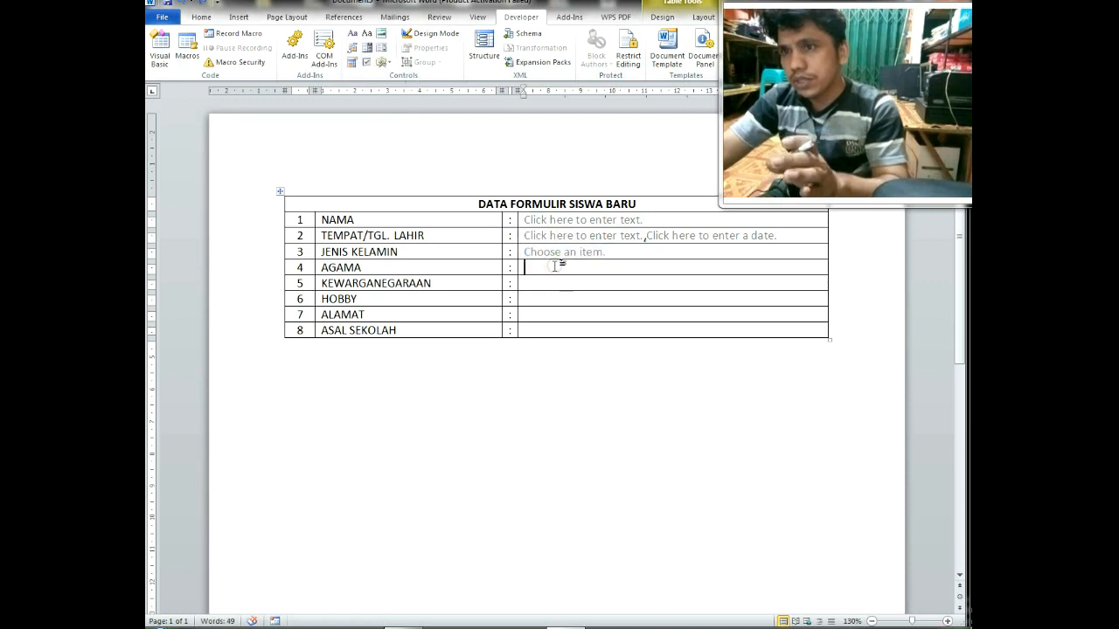
pyautogui.click(381, 50)
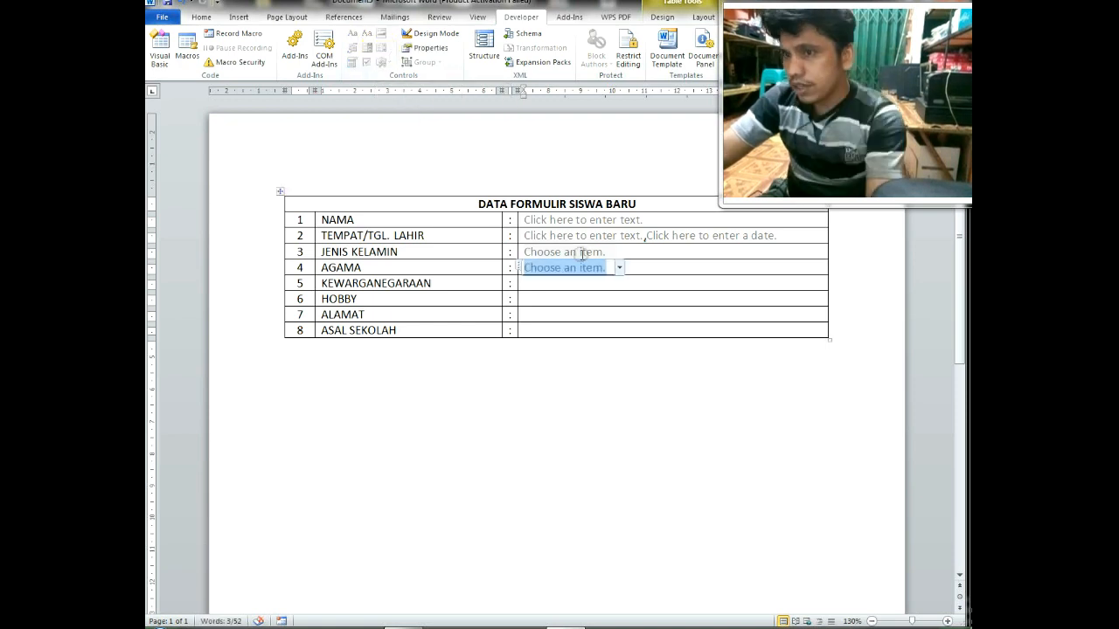
pyautogui.click(429, 50)
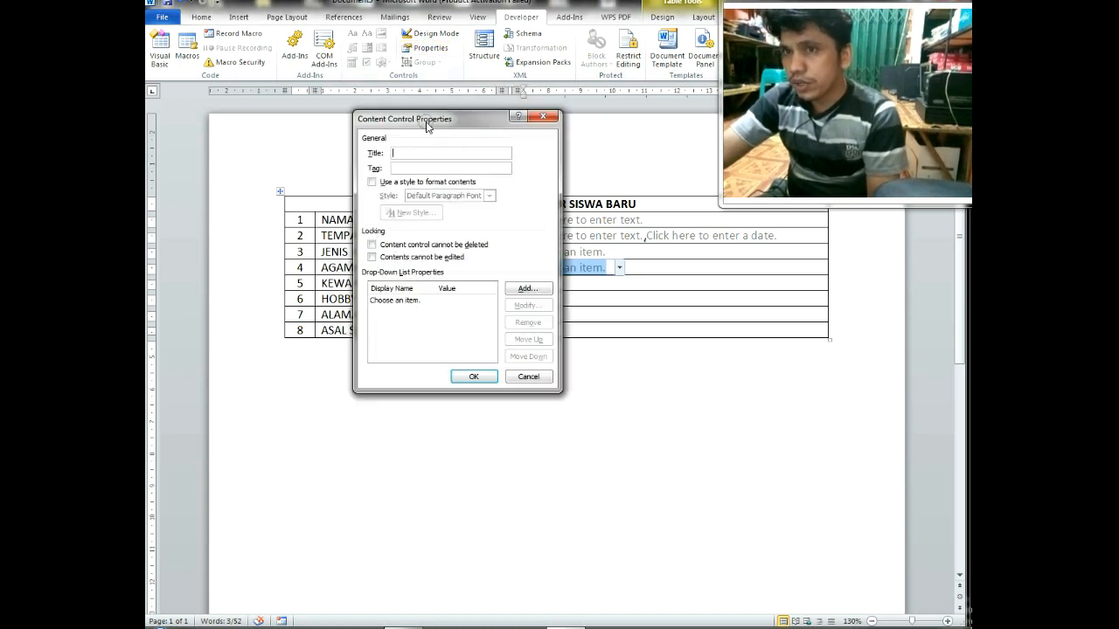
pyautogui.moveTo(423, 122); pyautogui.dragTo(445, 88)
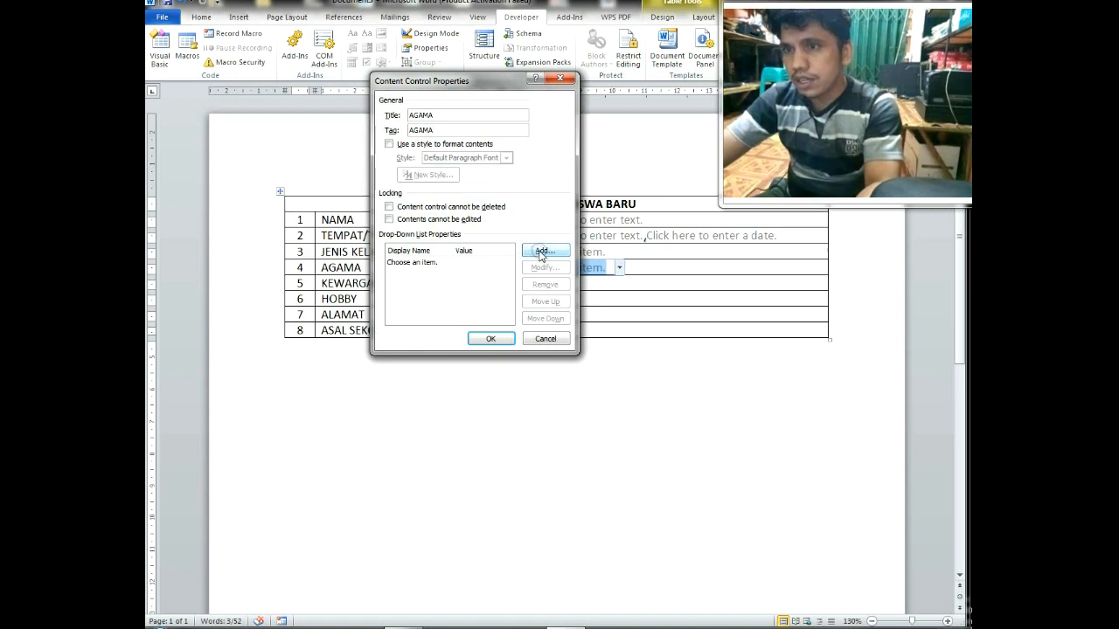
# - Add ISLAM and KRISTEN as choices of the AGAMA drop-down list
pyautogui.click(543, 251)
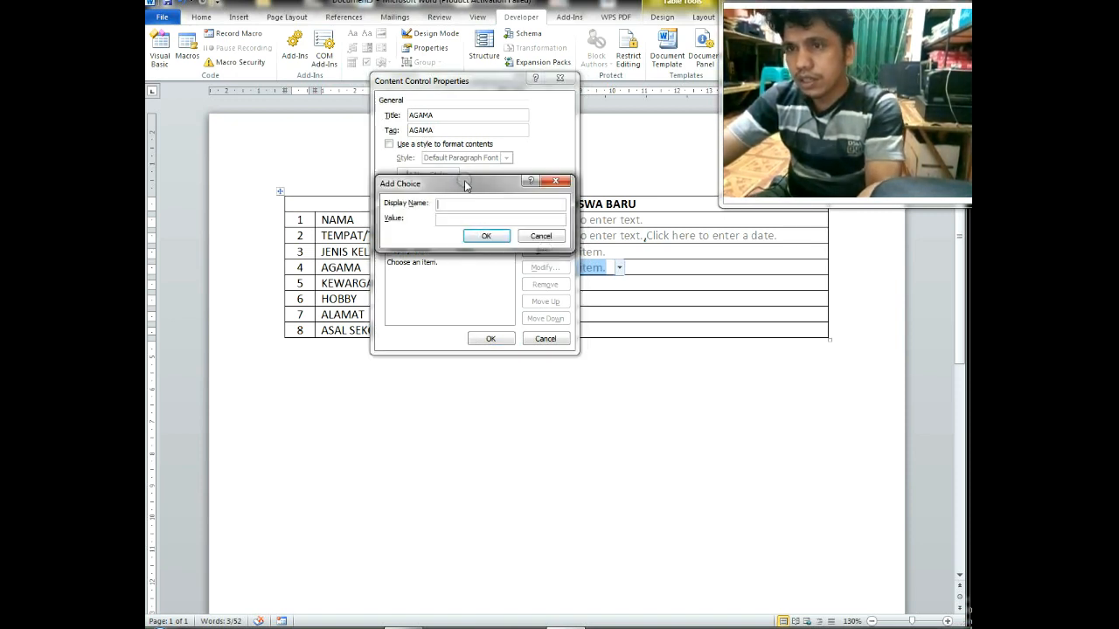
pyautogui.moveTo(466, 185); pyautogui.dragTo(501, 118)
pyautogui.click(494, 138)
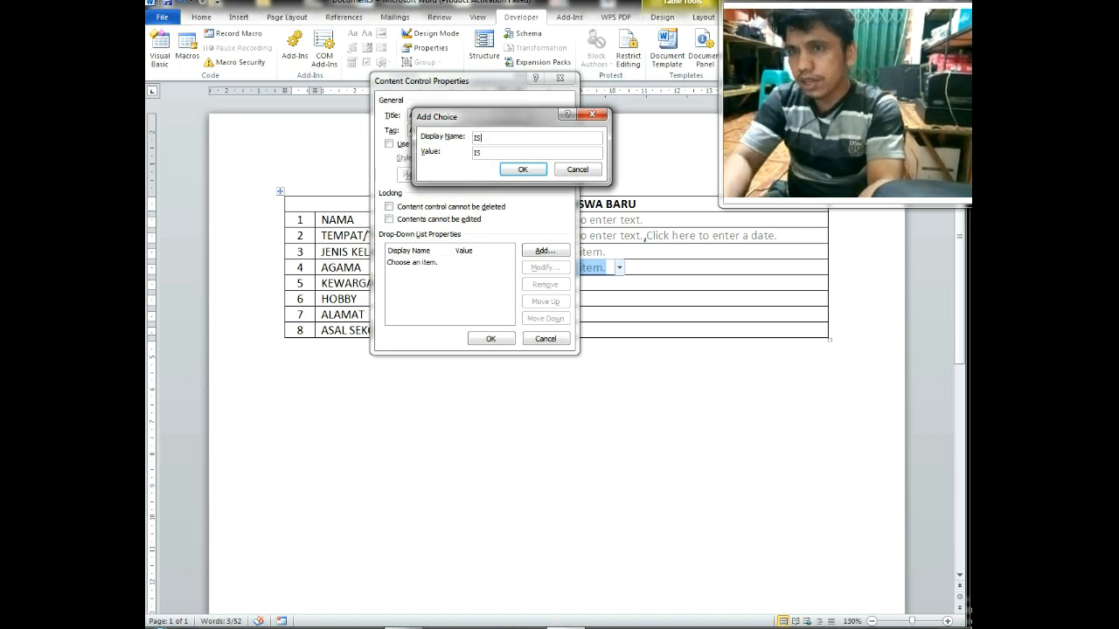
pyautogui.write('ISLAM')
pyautogui.click(523, 169)
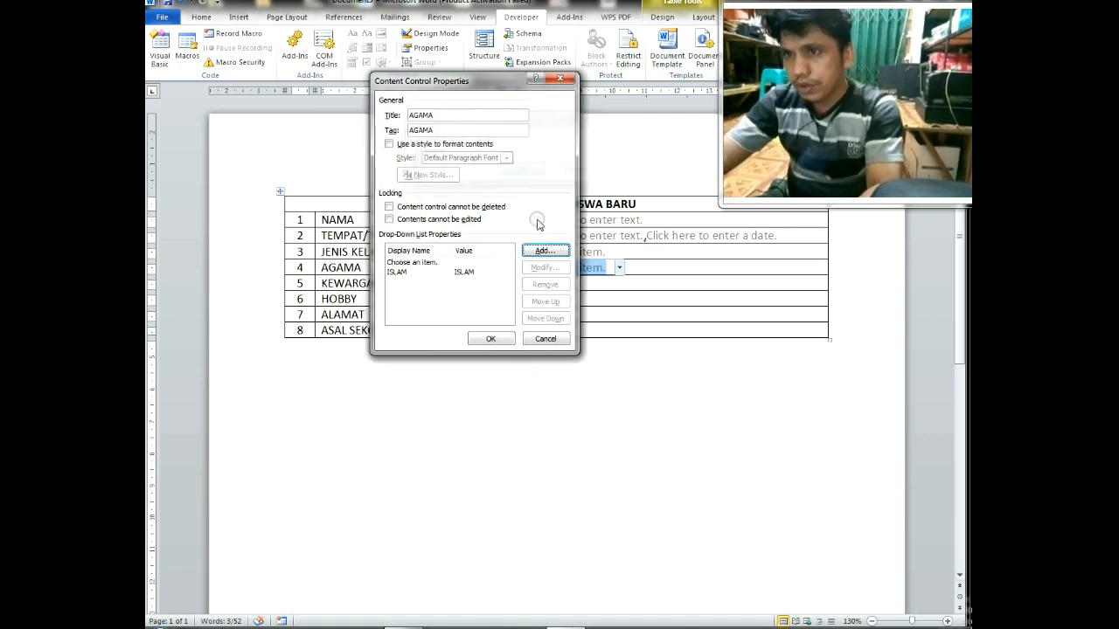
pyautogui.click(544, 250)
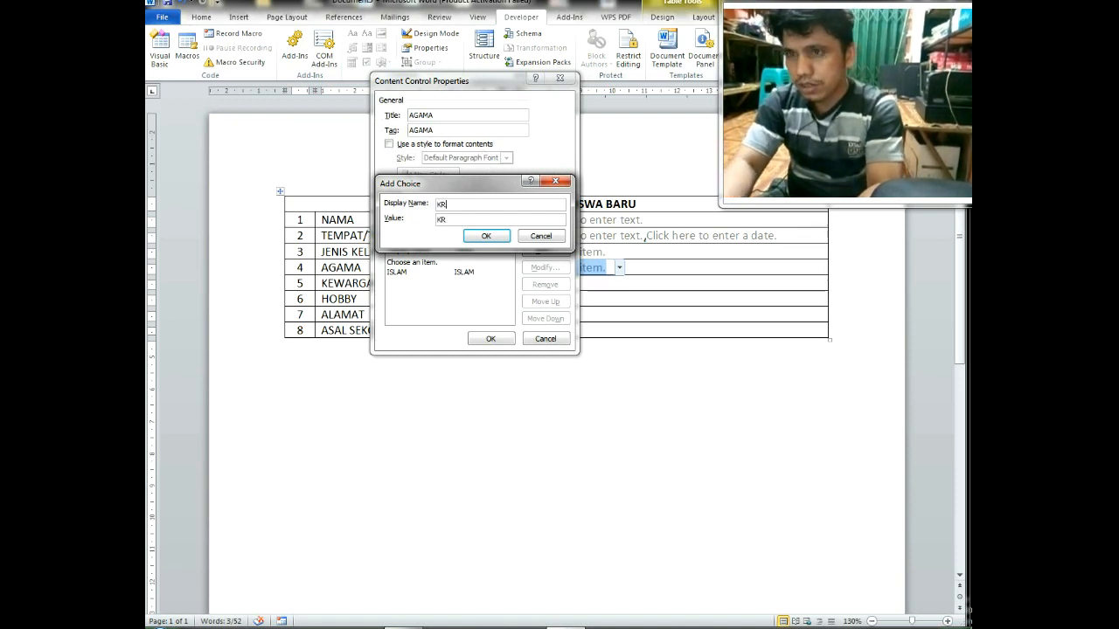
pyautogui.click(486, 236)
# - Add the choices BUDHA and KATOLIK to the AGAMA drop-down list and lock the control against deletion
pyautogui.click(549, 251)
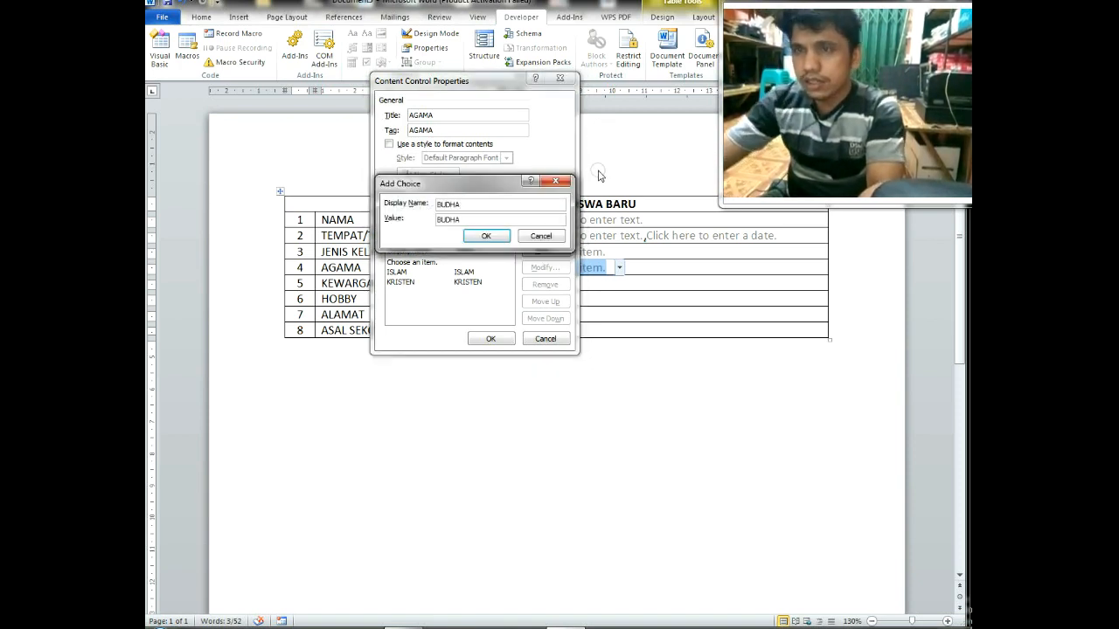
pyautogui.click(486, 236)
pyautogui.click(544, 251)
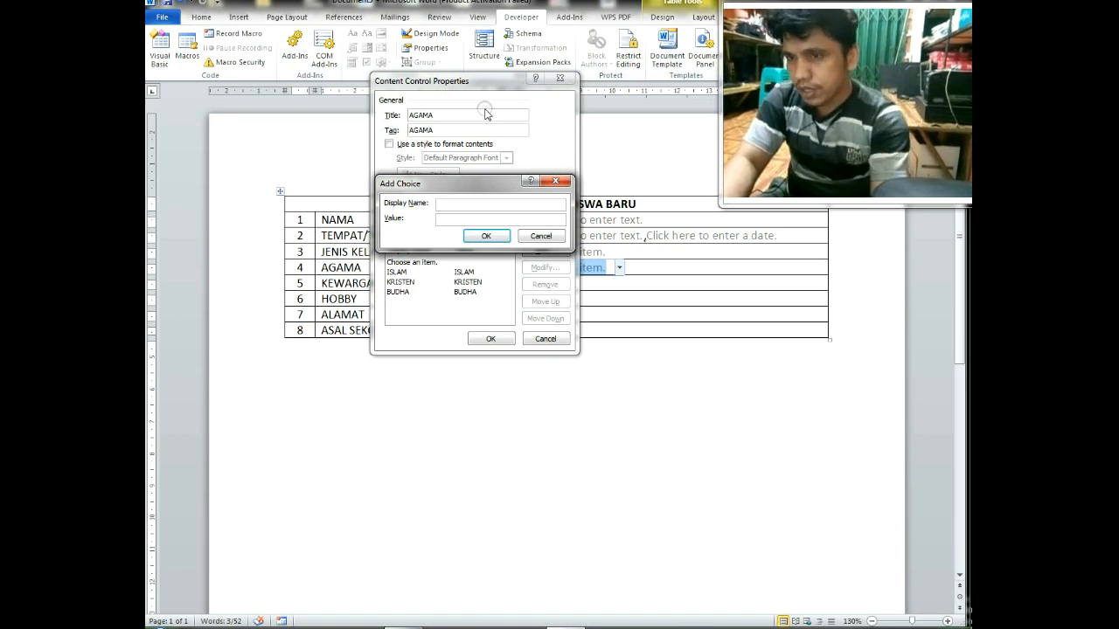
pyautogui.write('KAT')
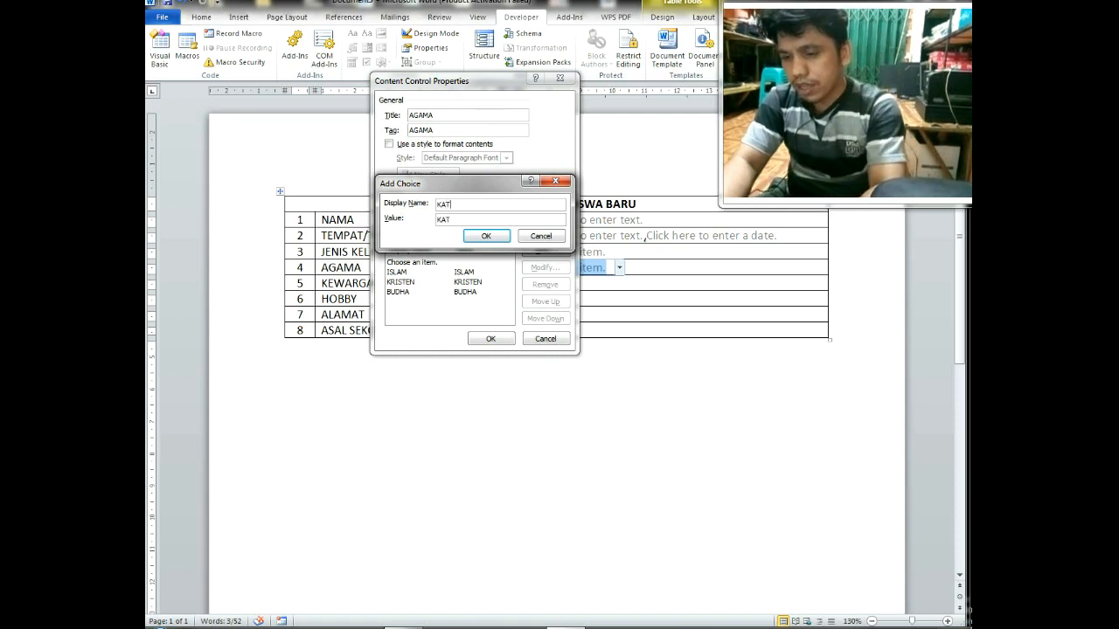
pyautogui.write('OLIK')
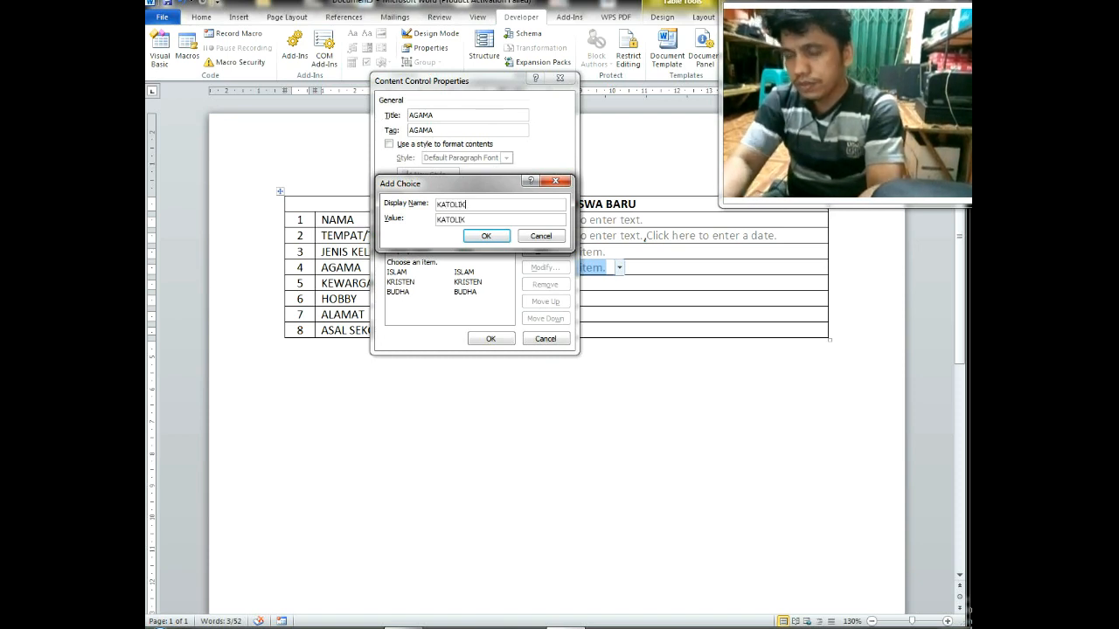
pyautogui.click(489, 237)
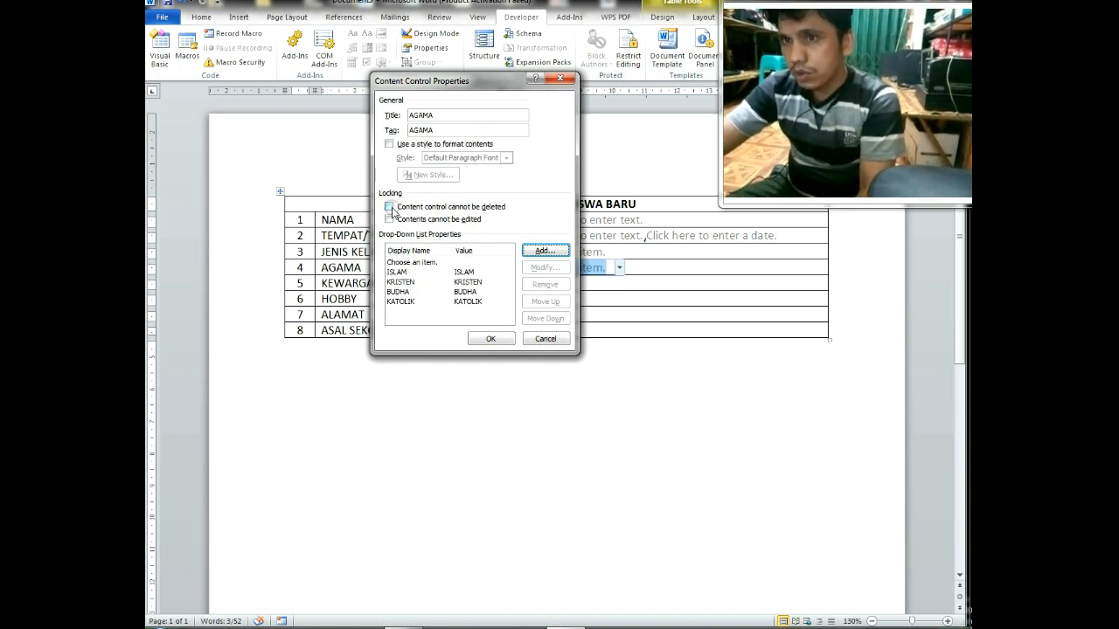
pyautogui.click(389, 207)
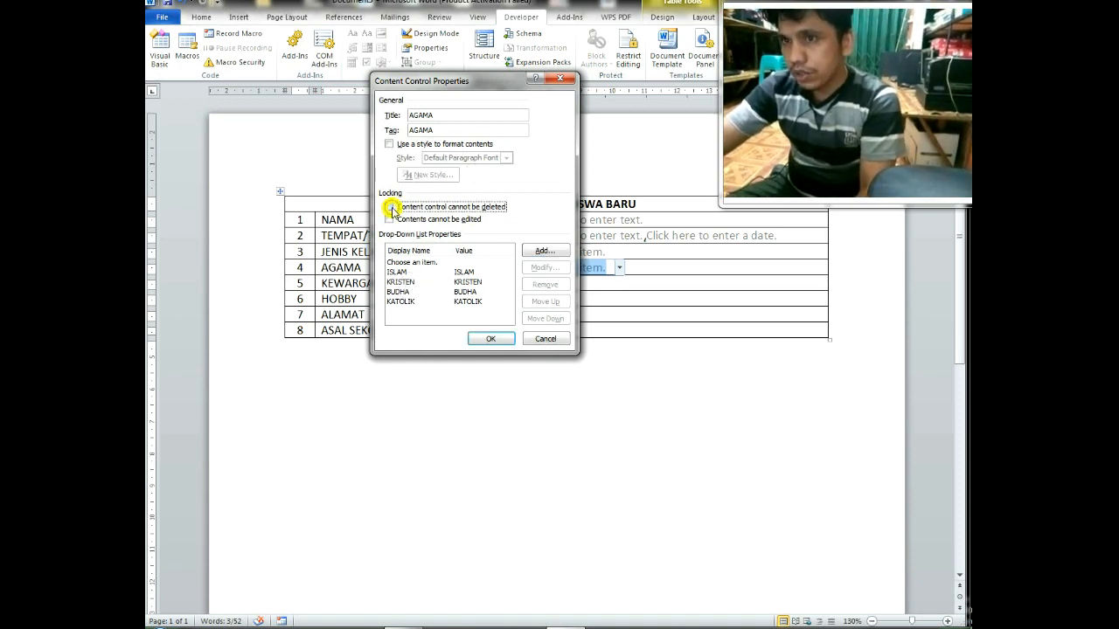
# - Apply the AGAMA control settings and check the existing controls in the JENIS KELAMIN, TEMPAT/TGL. LAHIR and NAMA rows
pyautogui.click(491, 340)
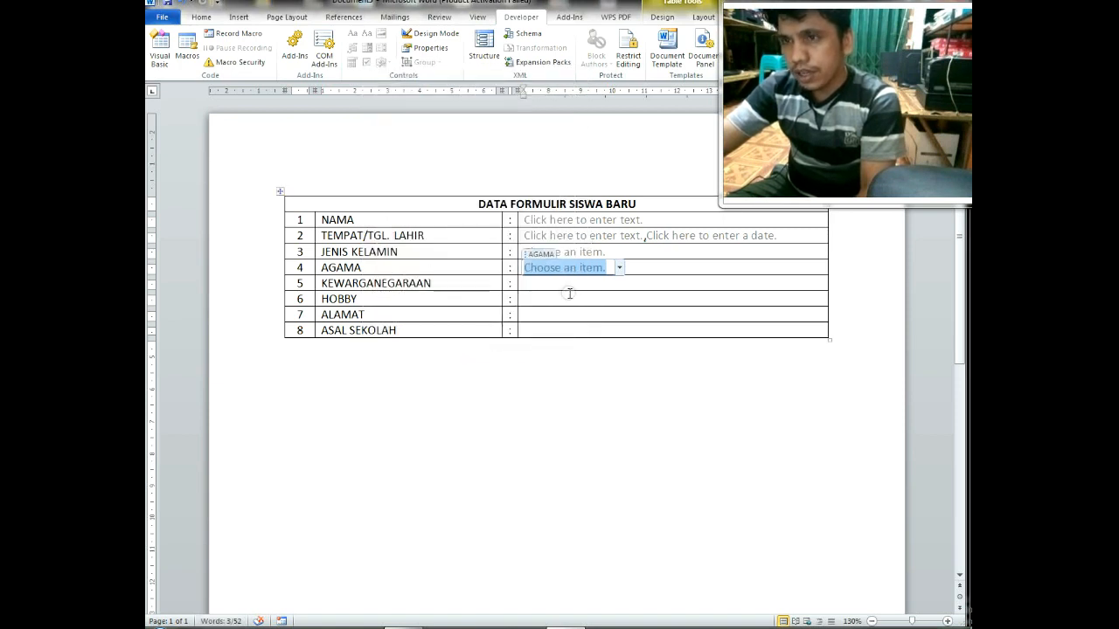
pyautogui.click(578, 252)
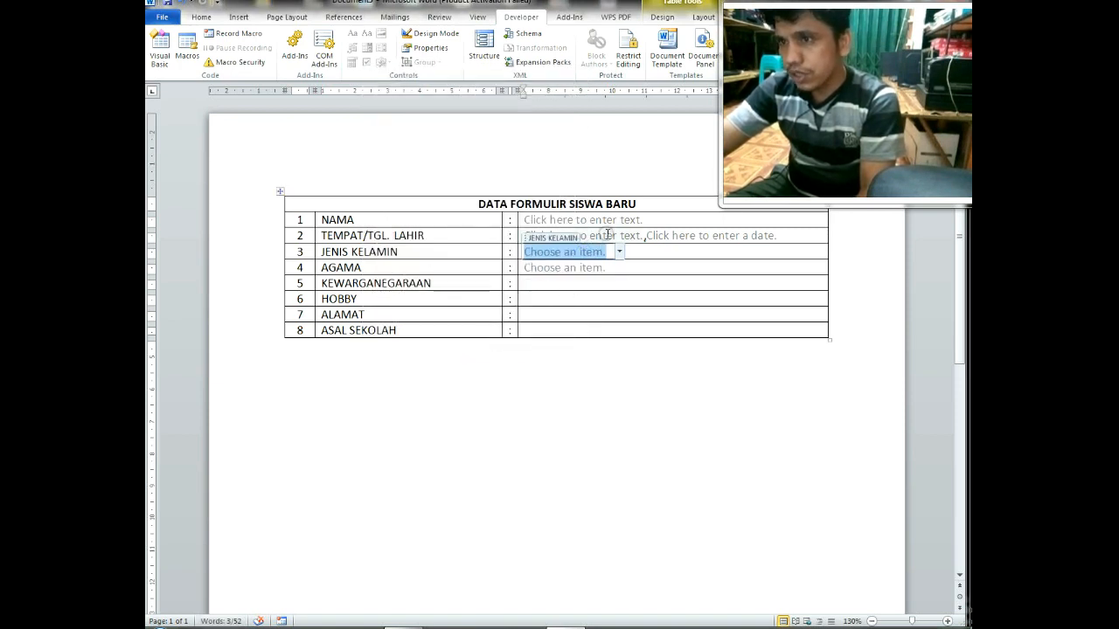
pyautogui.click(608, 235)
pyautogui.click(702, 236)
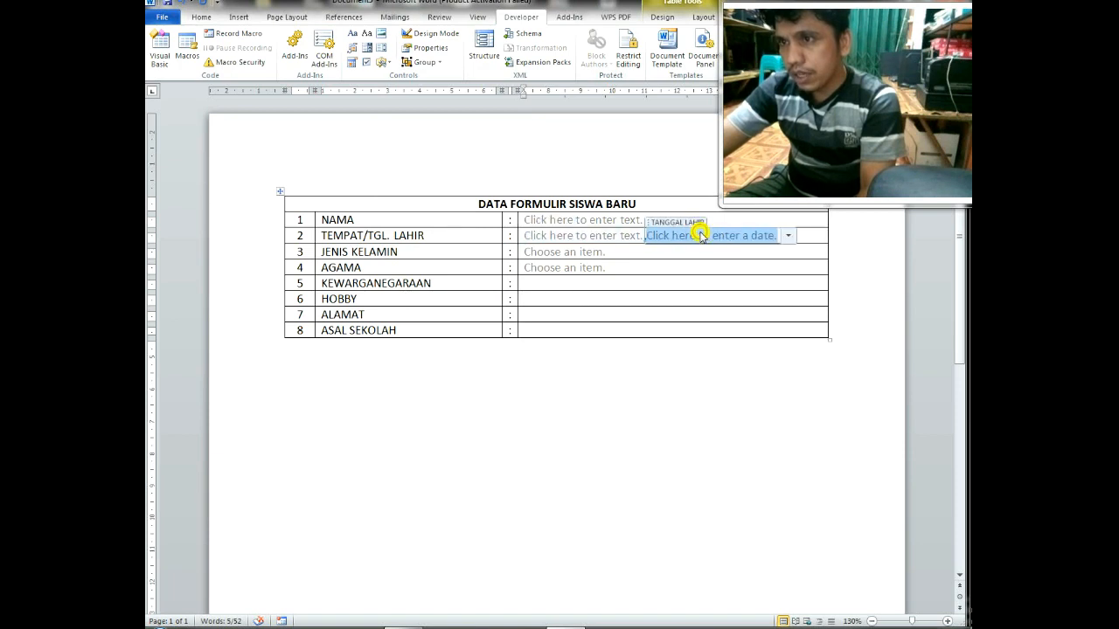
pyautogui.click(580, 219)
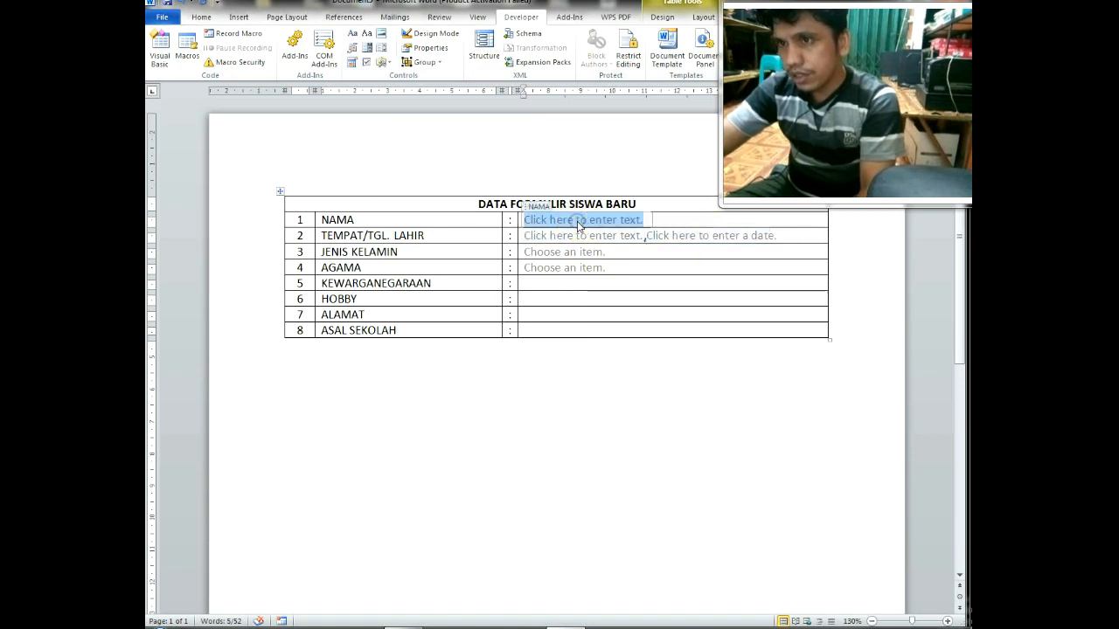
# - Insert a drop-down list content control in the KEWARGANEGARAAN row, with KEWARGANEGARAAN as its title and tag
pyautogui.click(548, 282)
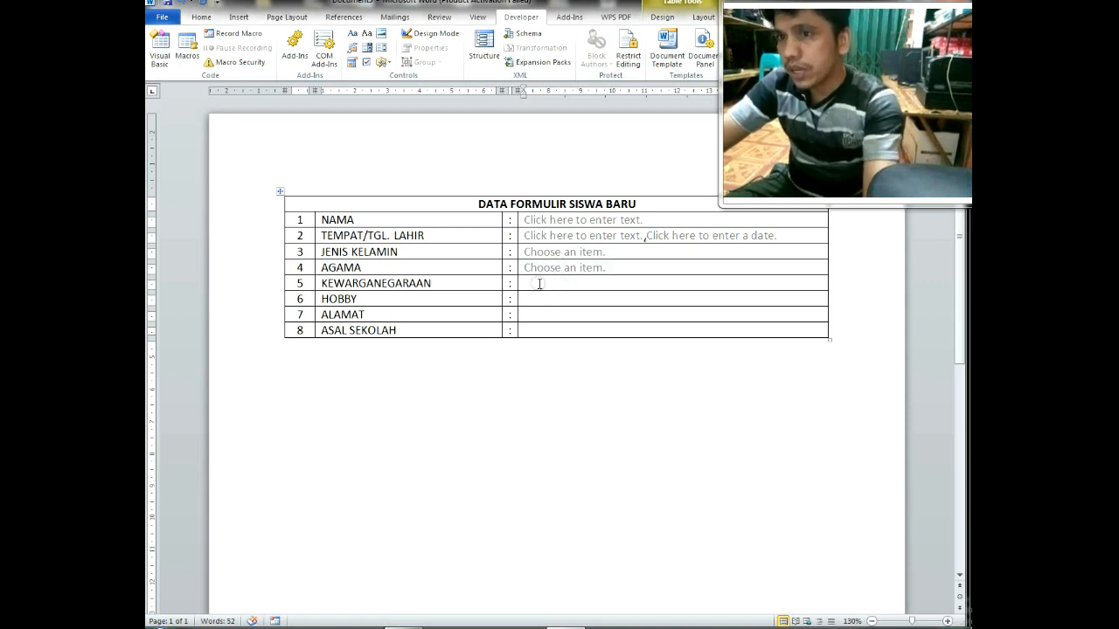
pyautogui.click(381, 49)
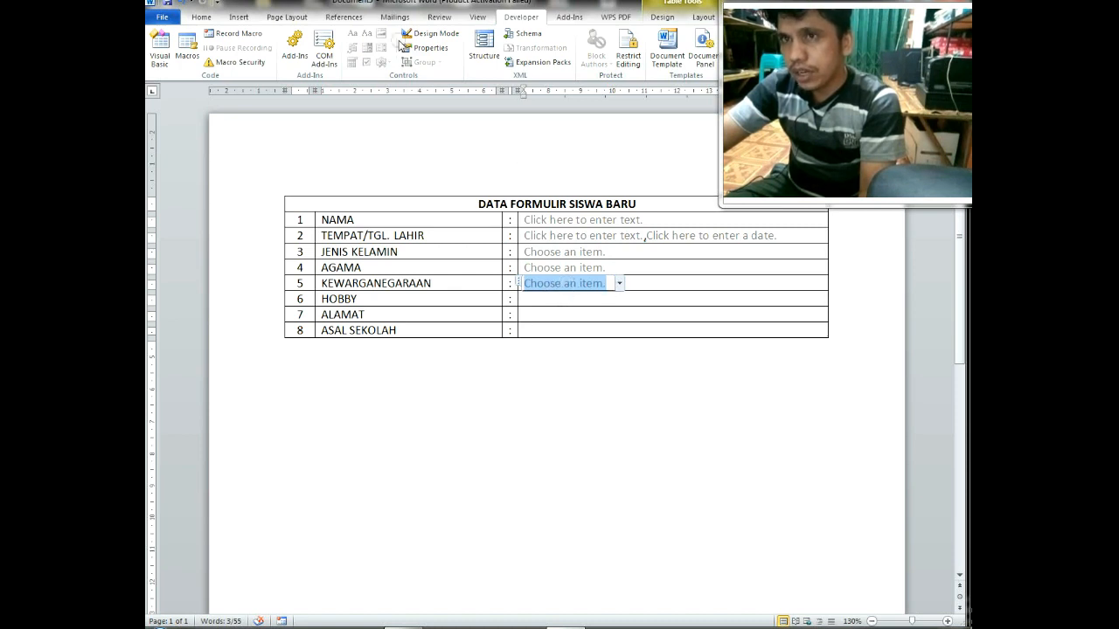
pyautogui.click(429, 48)
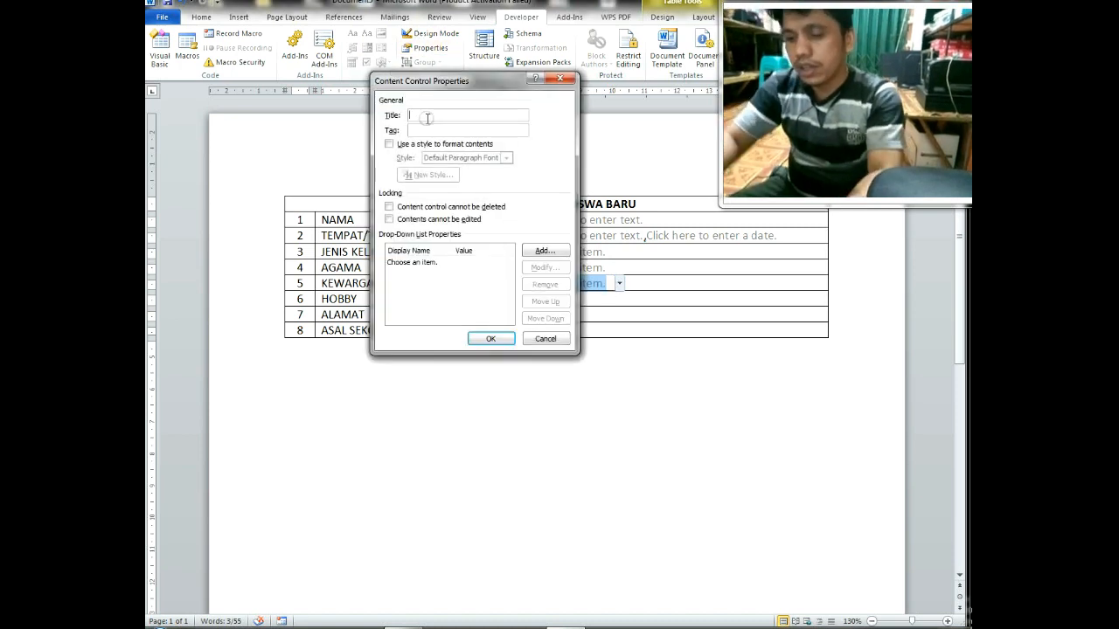
pyautogui.write('KEWARGANEGARAAN')
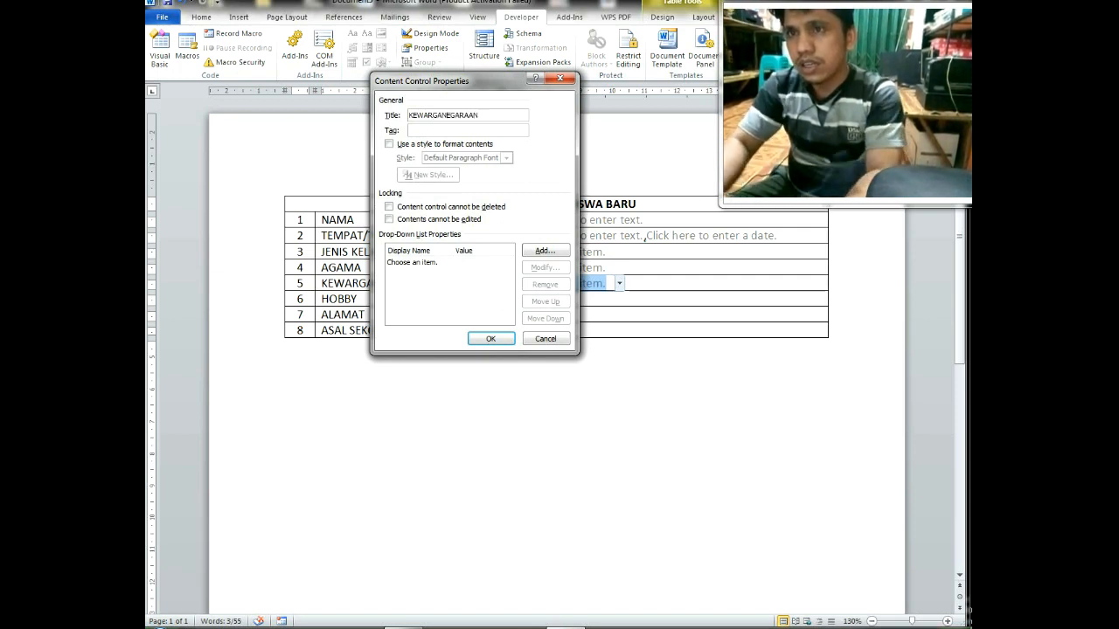
pyautogui.hotkey('ctrl', 'a')
pyautogui.hotkey('ctrl', 'c')
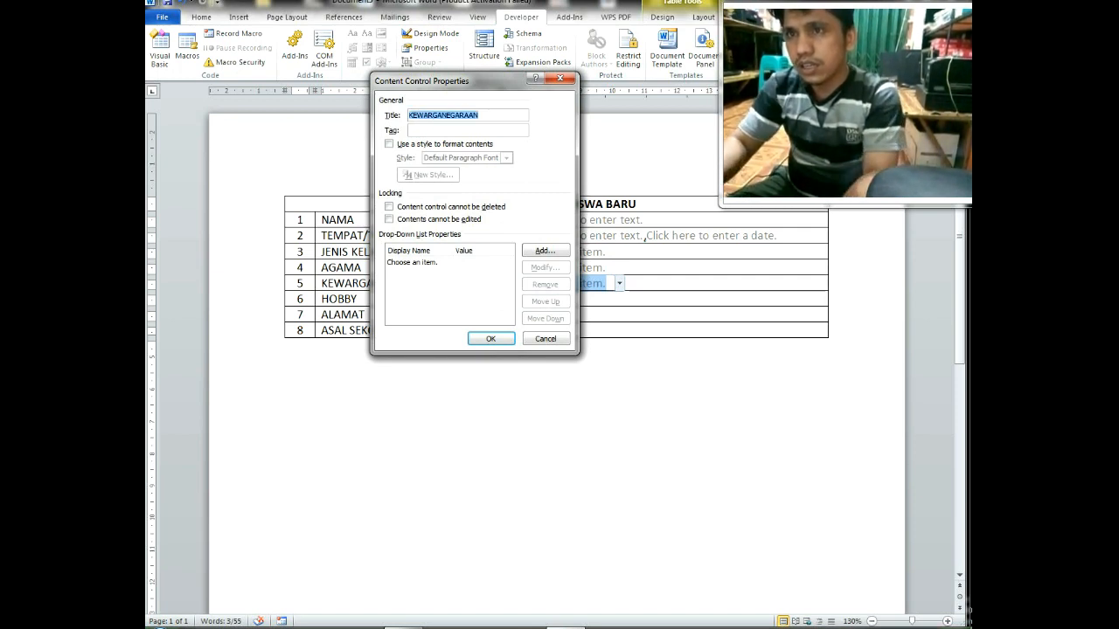
pyautogui.press('Tab')
pyautogui.hotkey('ctrl', 'v')
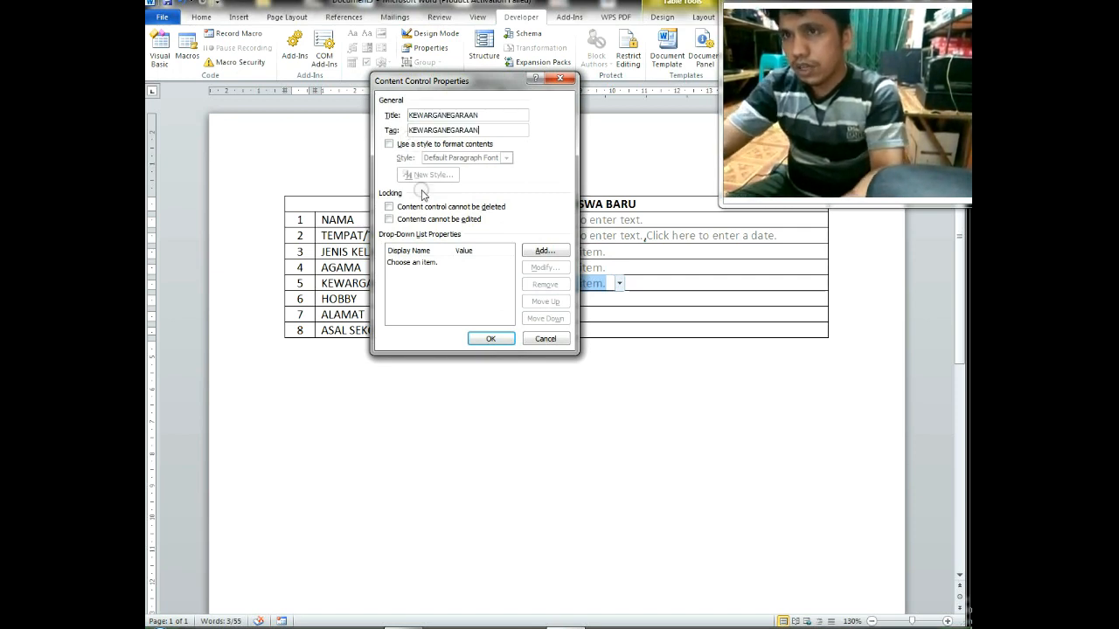
# - Add WNI and WNA as choices of the KEWARGANEGARAAN drop-down list and apply its properties
pyautogui.click(544, 250)
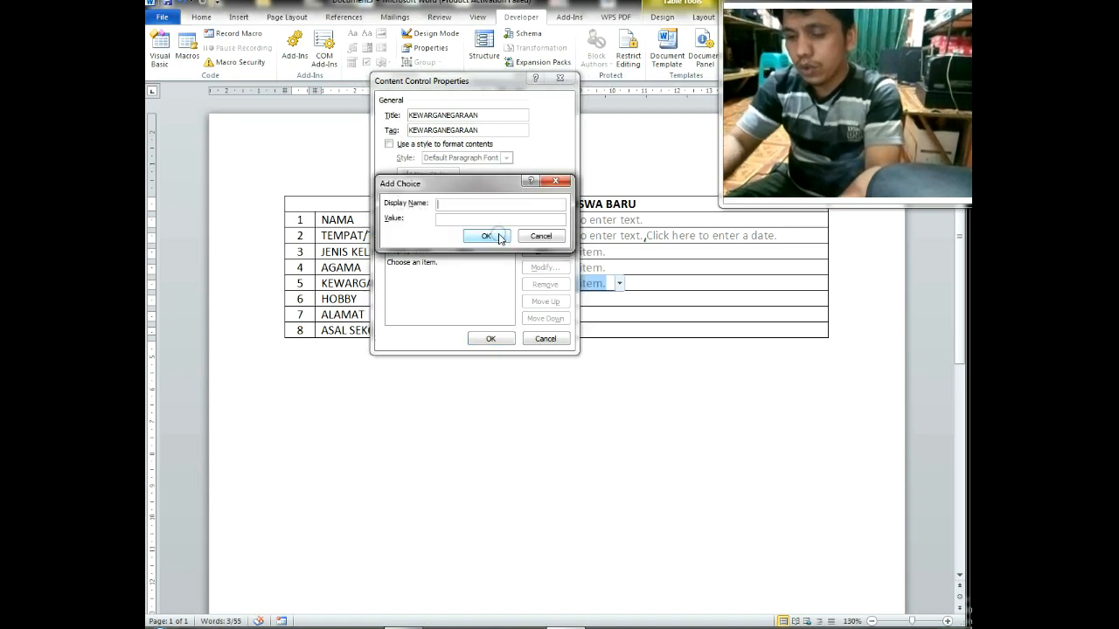
pyautogui.write('WNI')
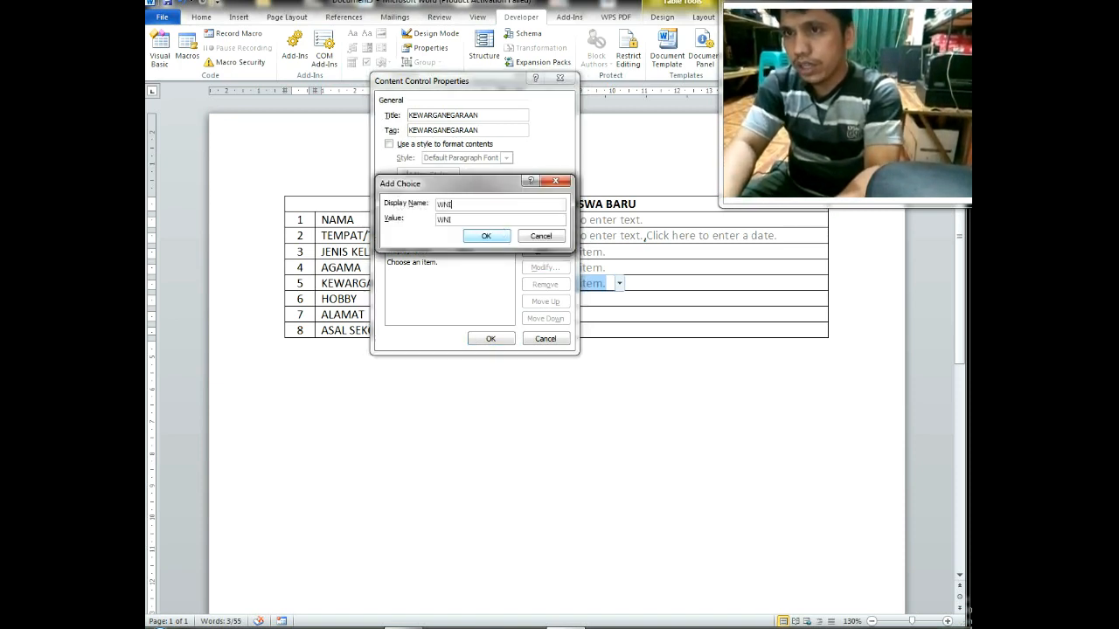
pyautogui.press('Tab')
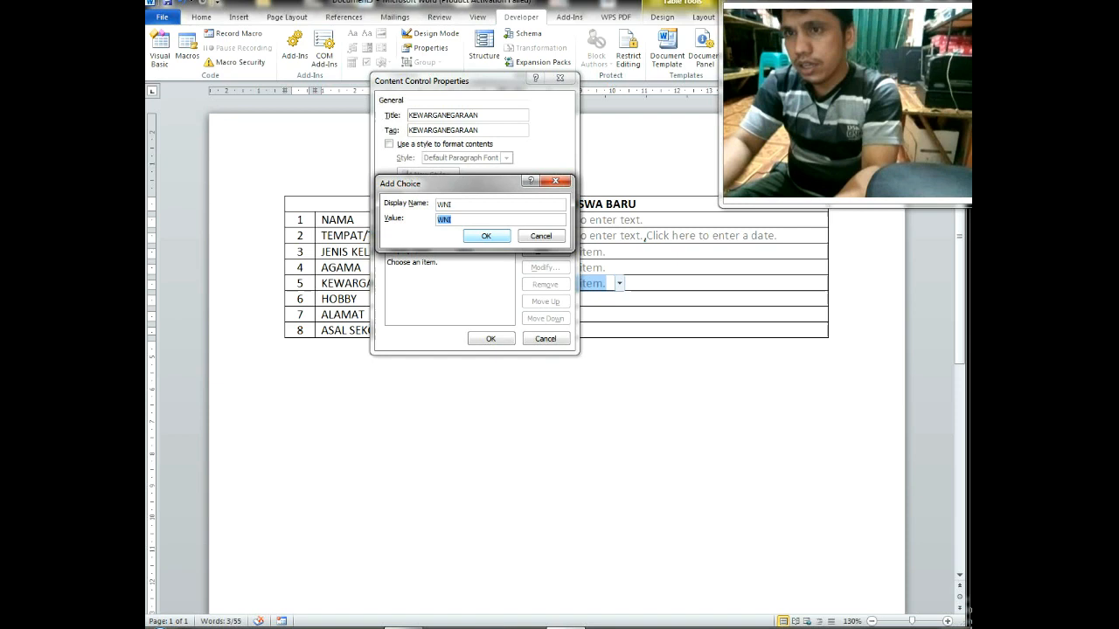
pyautogui.click(472, 238)
pyautogui.click(550, 251)
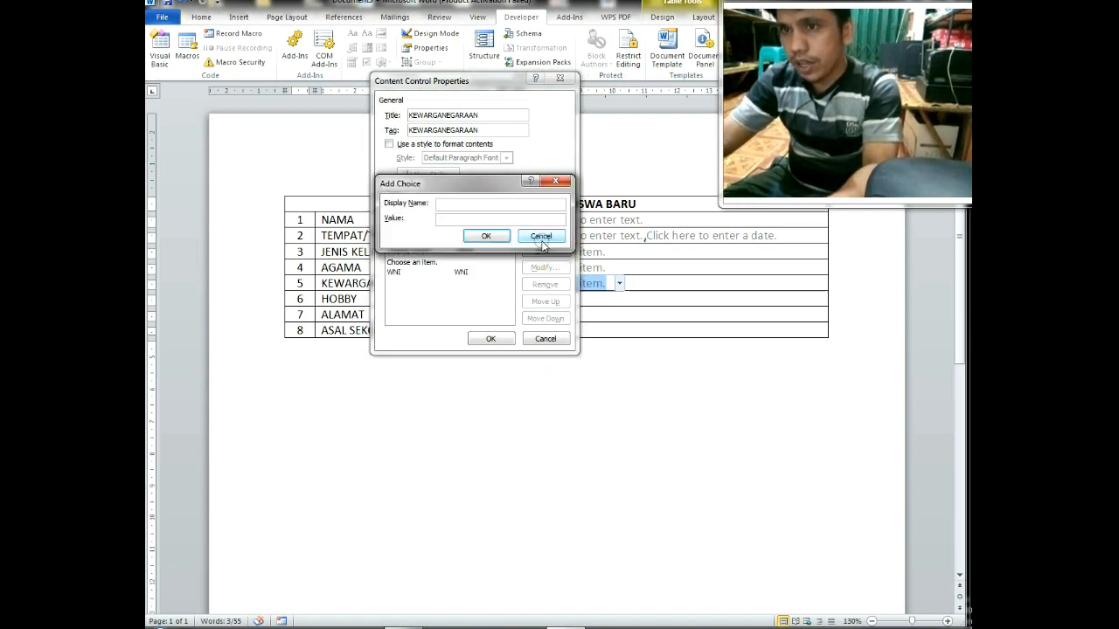
pyautogui.write('WNA')
pyautogui.click(486, 237)
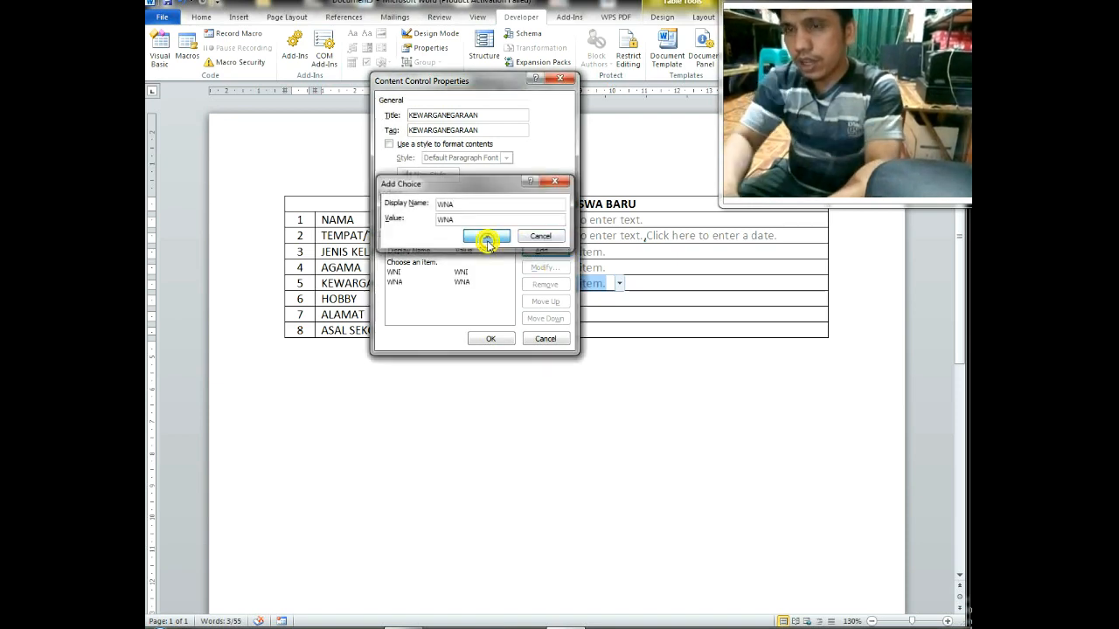
pyautogui.click(492, 338)
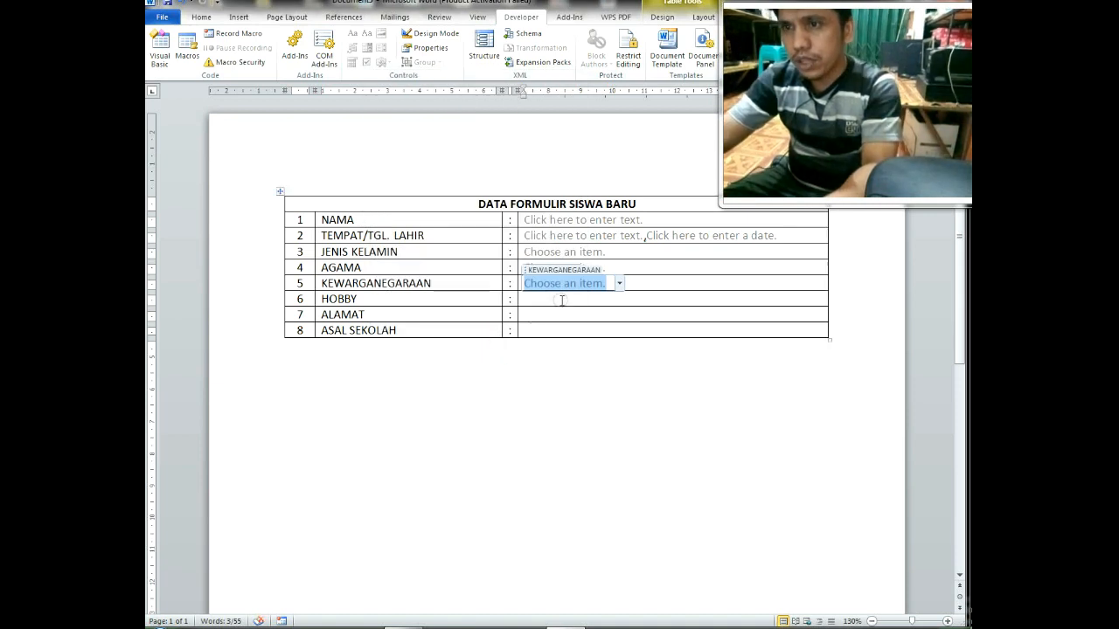
# - Insert a combo box content control in the HOBBY row, titled and tagged HOBBY and locked against deletion
pyautogui.click(559, 298)
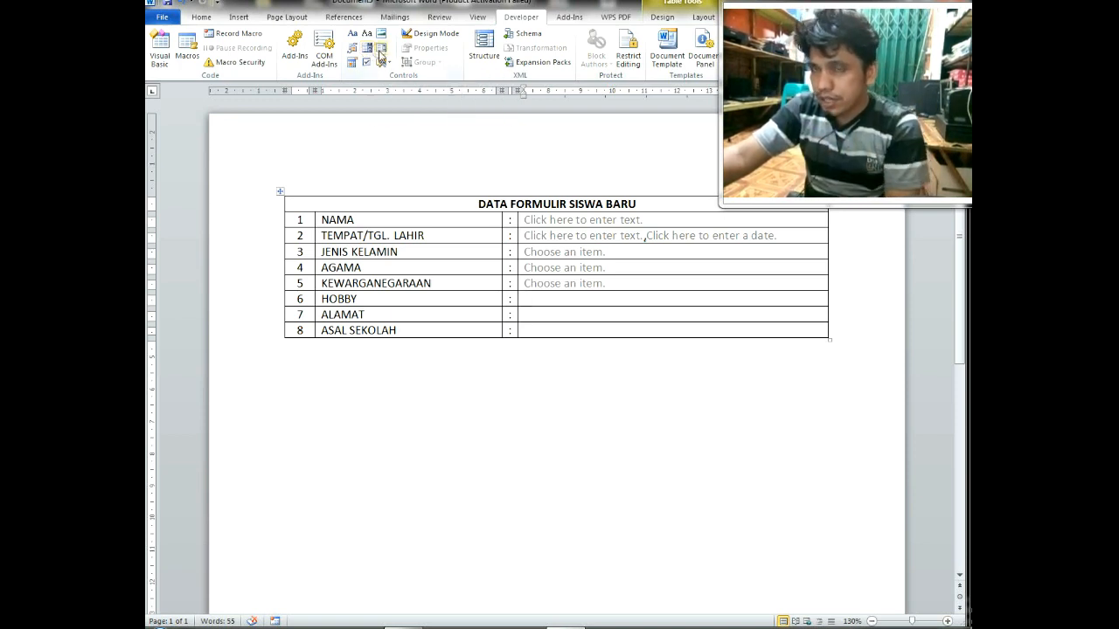
pyautogui.click(380, 55)
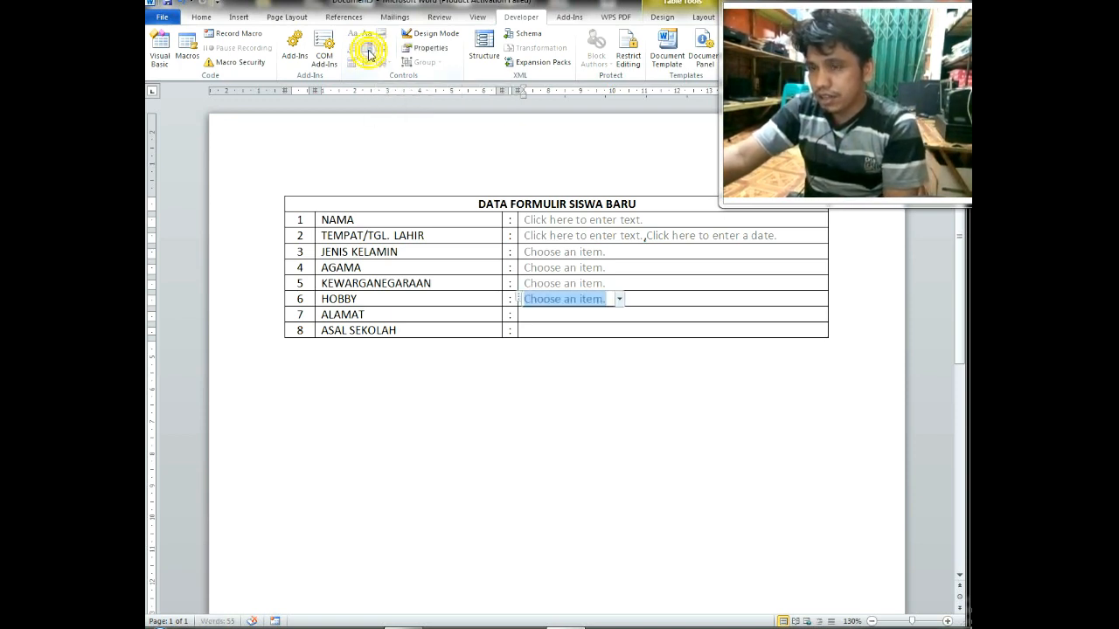
pyautogui.click(431, 48)
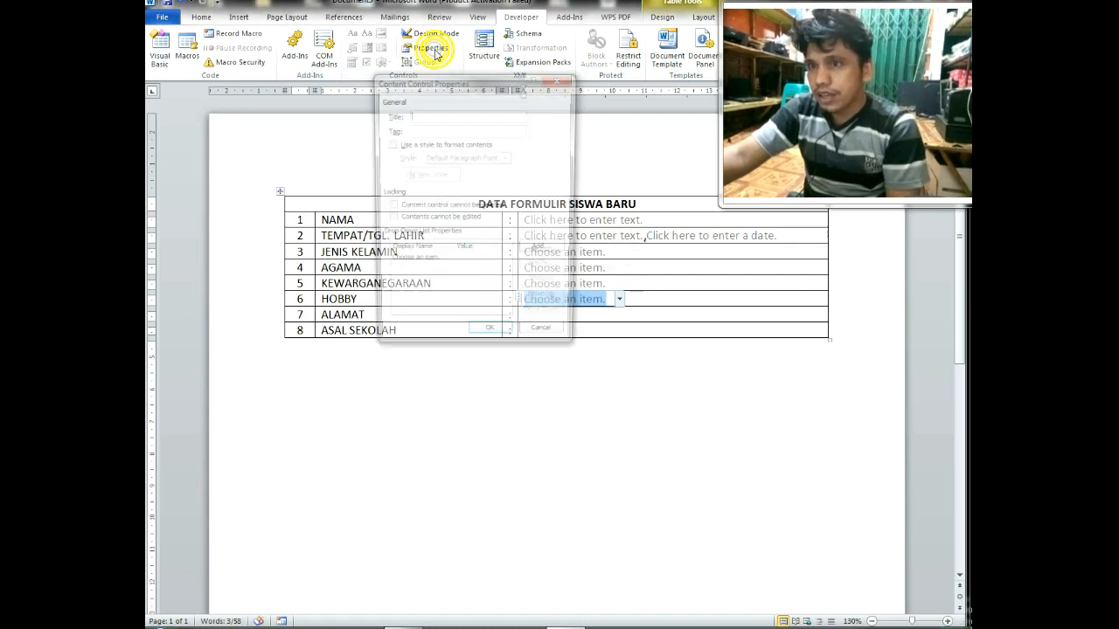
pyautogui.write('HOBBY')
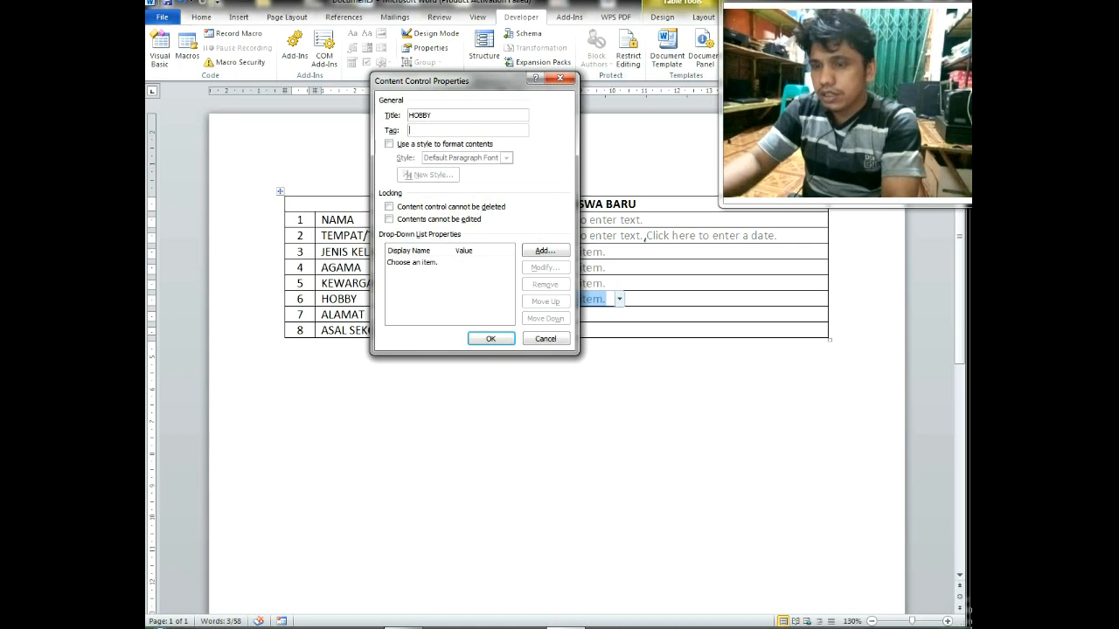
pyautogui.write('HOBBY')
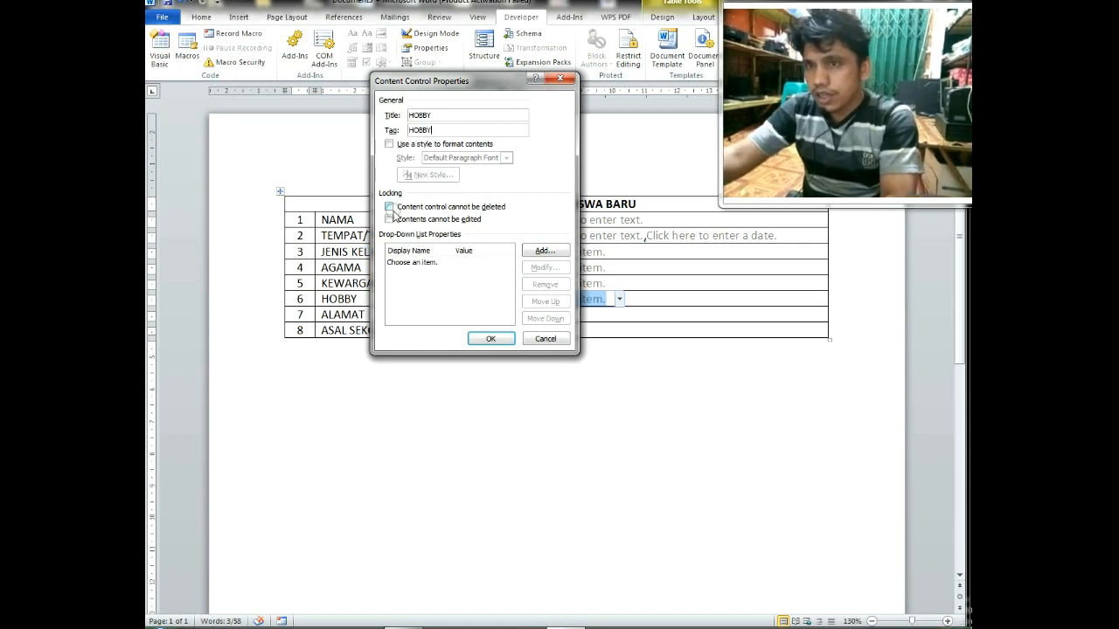
pyautogui.click(389, 206)
# - Add JALAN-JALAN and COOKING as choices of the HOBBY control
pyautogui.click(548, 251)
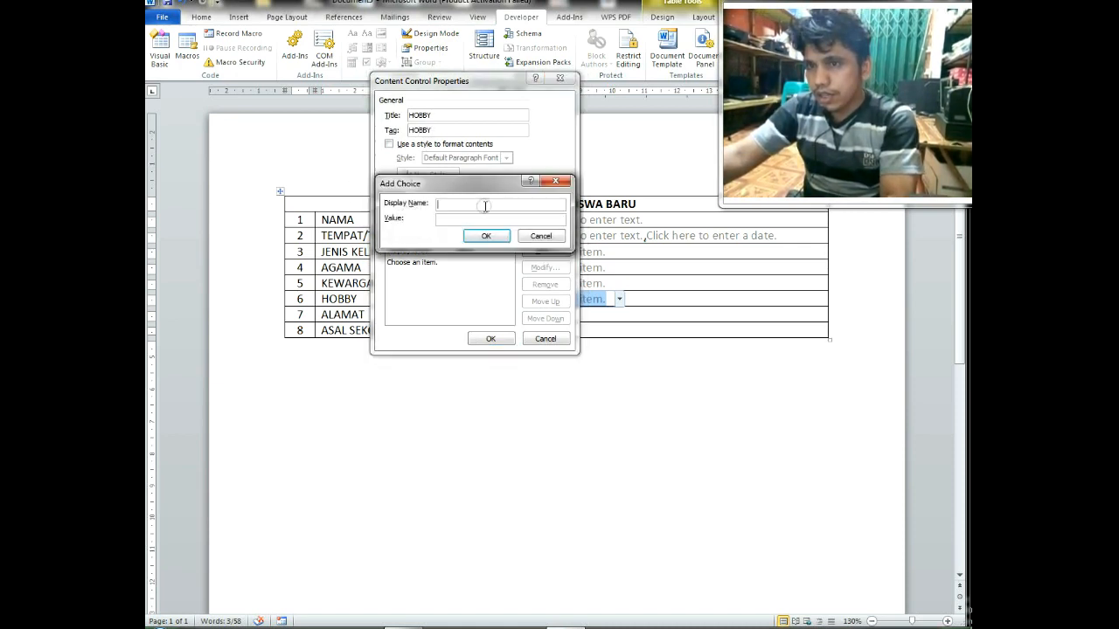
pyautogui.write('JALAN-')
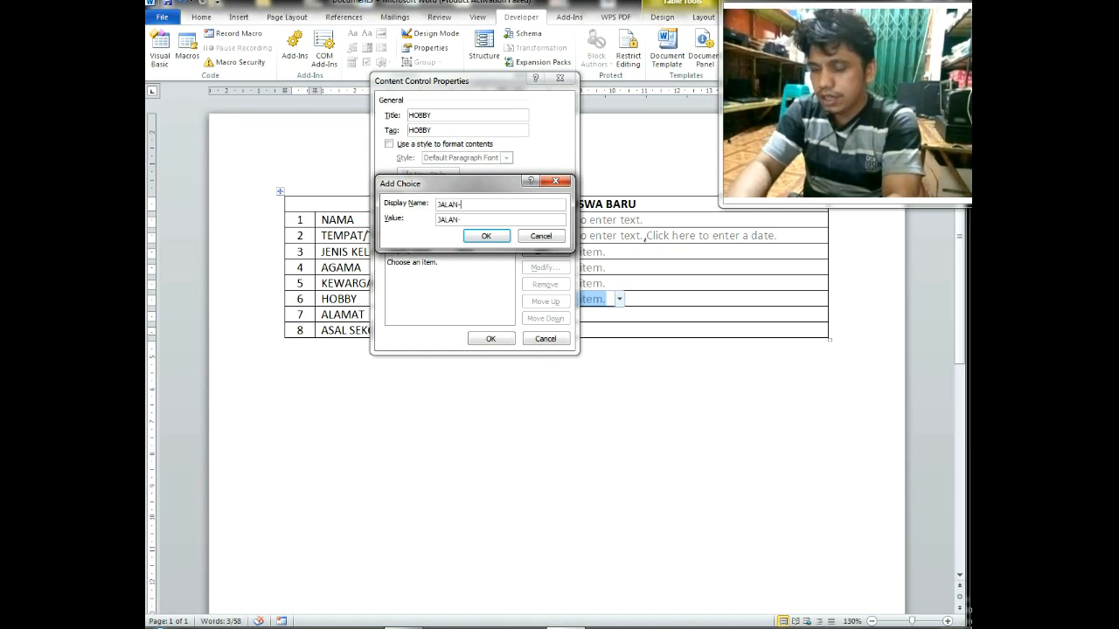
pyautogui.write('JALAN')
pyautogui.click(485, 236)
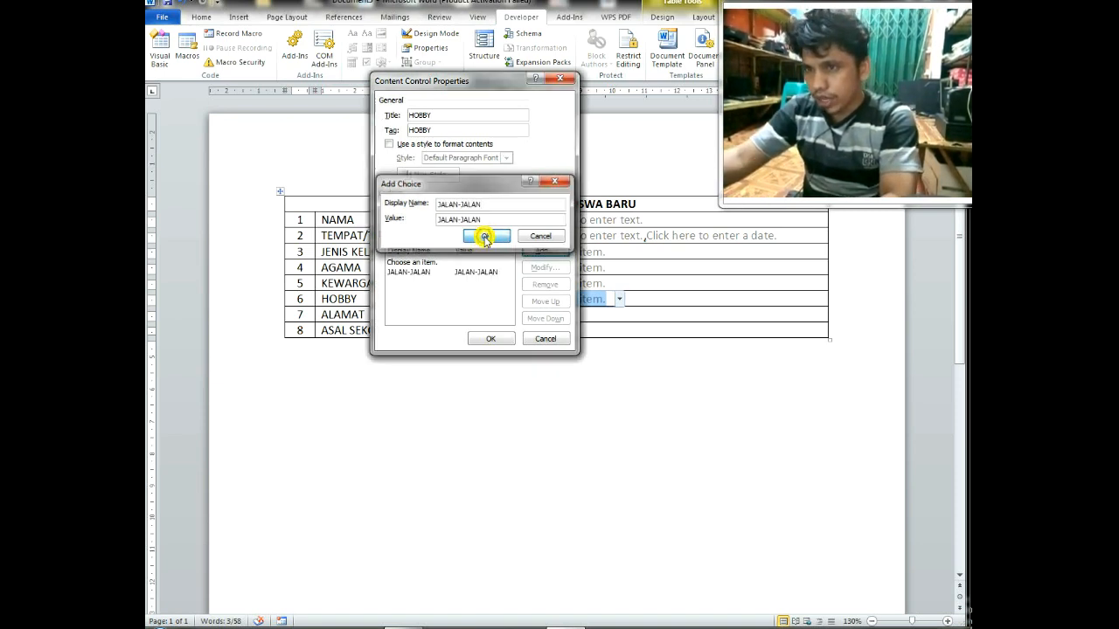
pyautogui.click(546, 251)
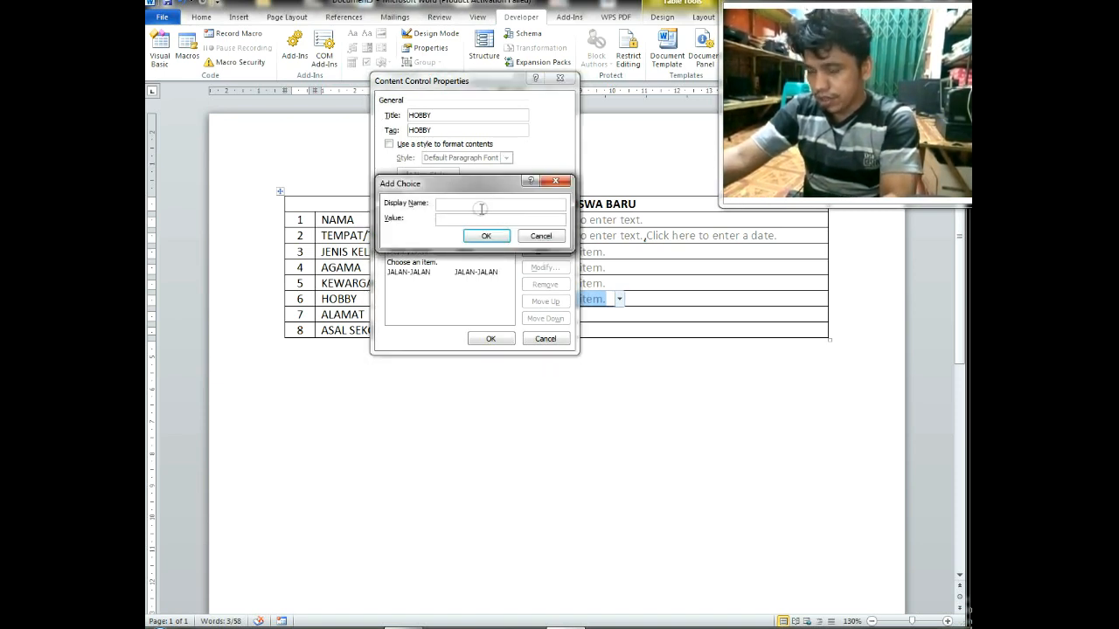
pyautogui.write('COO')
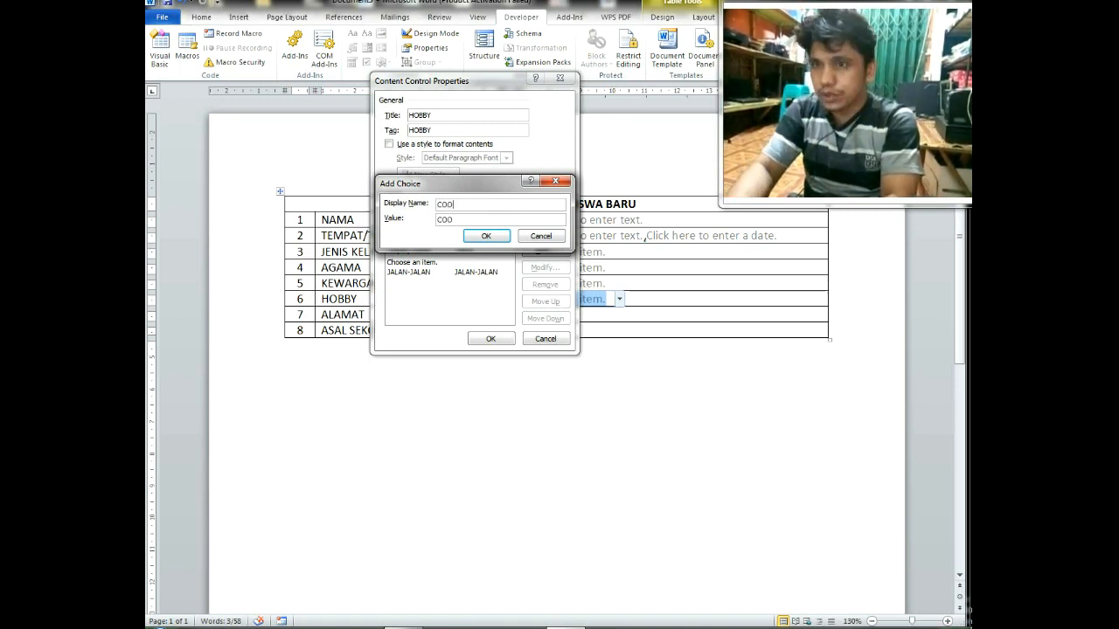
pyautogui.write('KING')
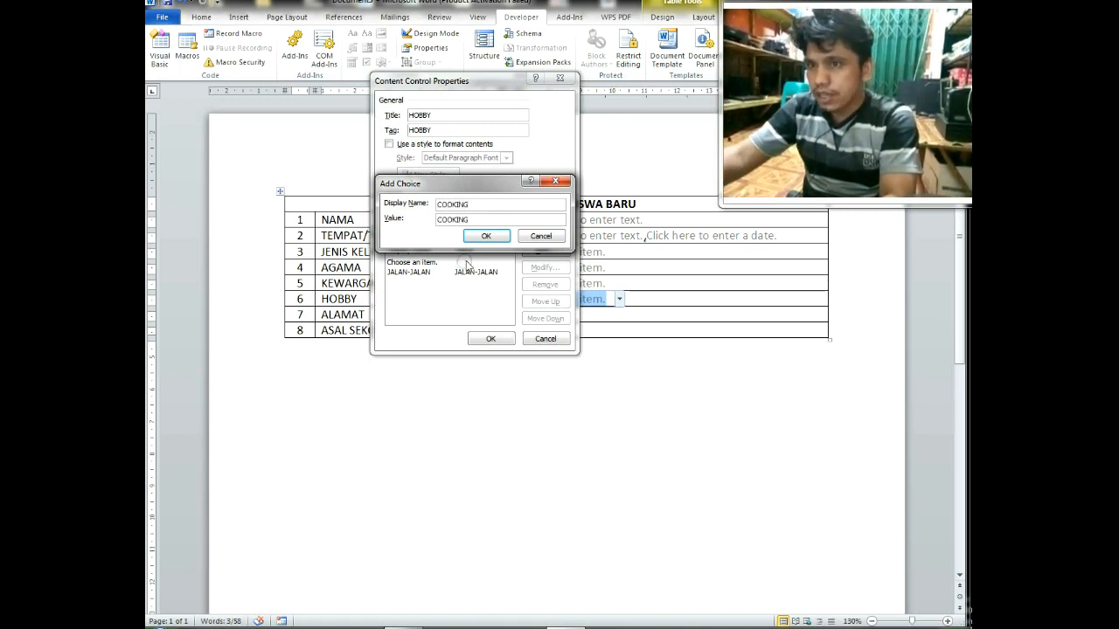
pyautogui.click(485, 236)
# - Add the choices TRAVELING, FOOTBALL and VOLYBALL to the HOBBY control and apply its properties
pyautogui.click(541, 250)
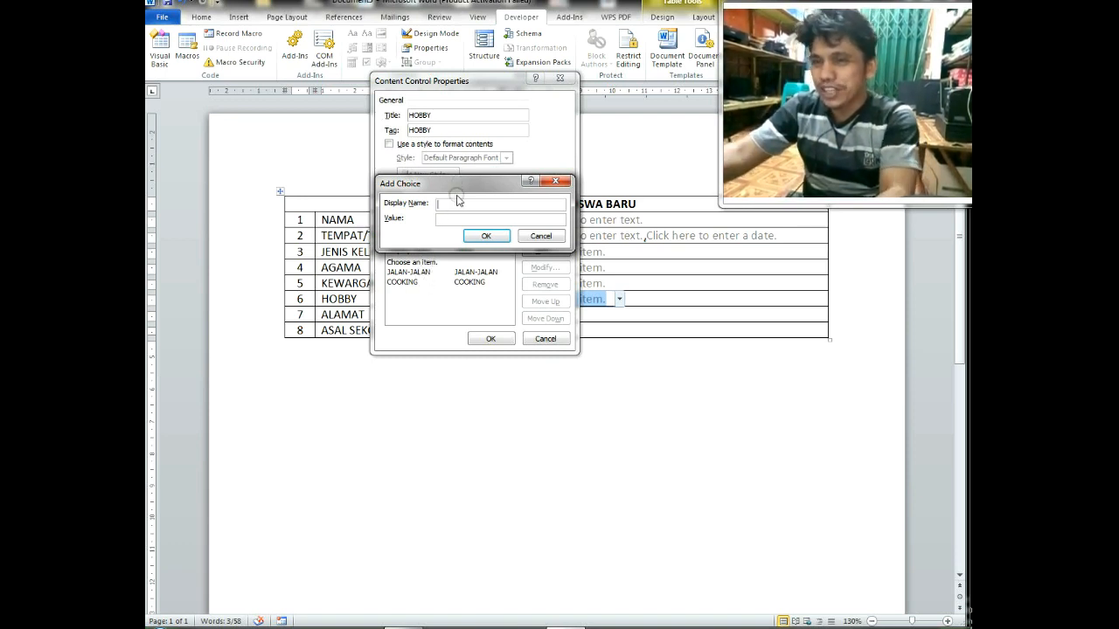
pyautogui.write('TRA')
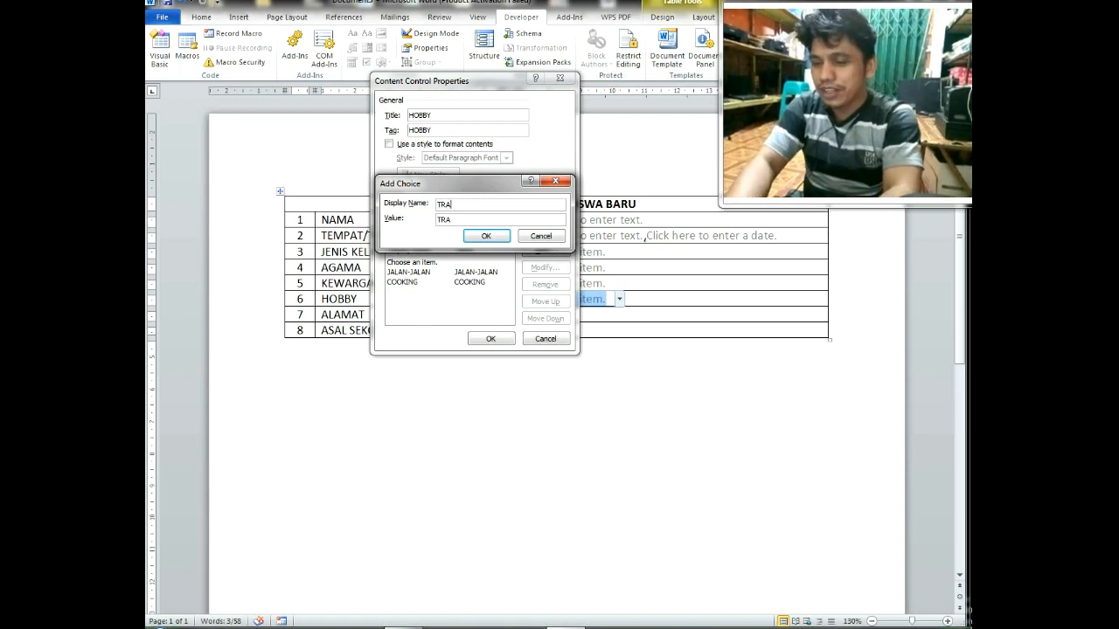
pyautogui.write('VELING')
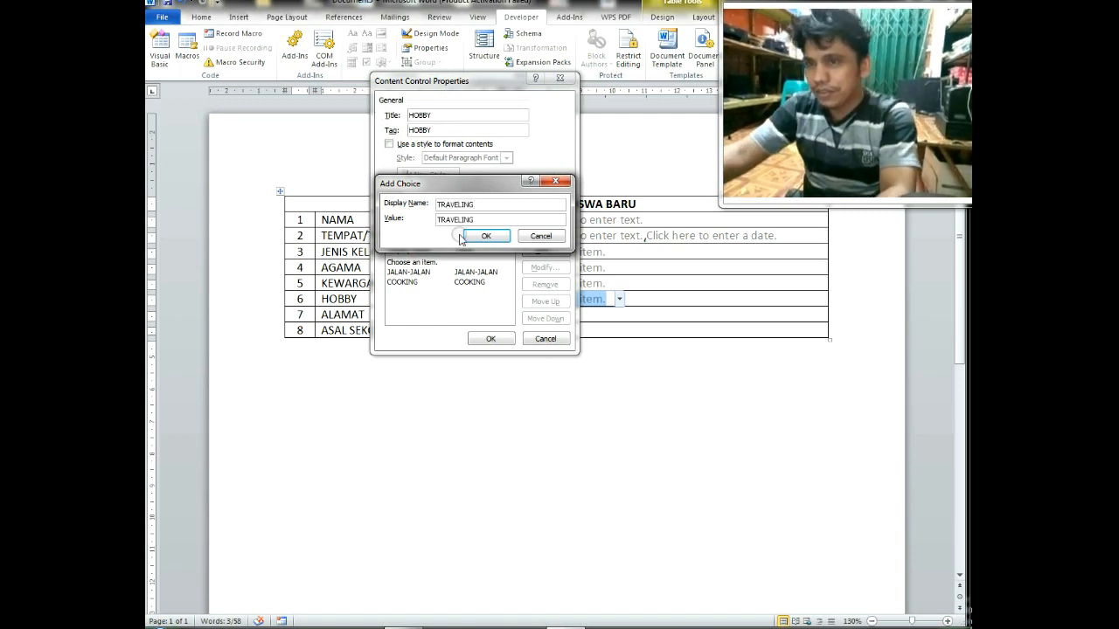
pyautogui.click(468, 238)
pyautogui.click(543, 252)
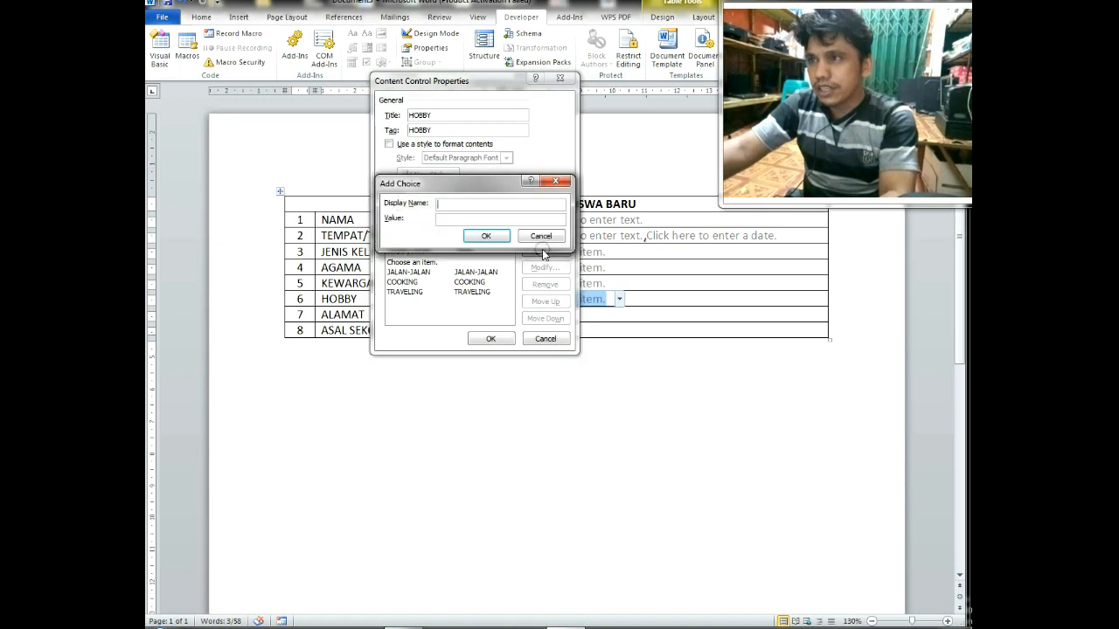
pyautogui.moveTo(486, 189); pyautogui.dragTo(483, 155)
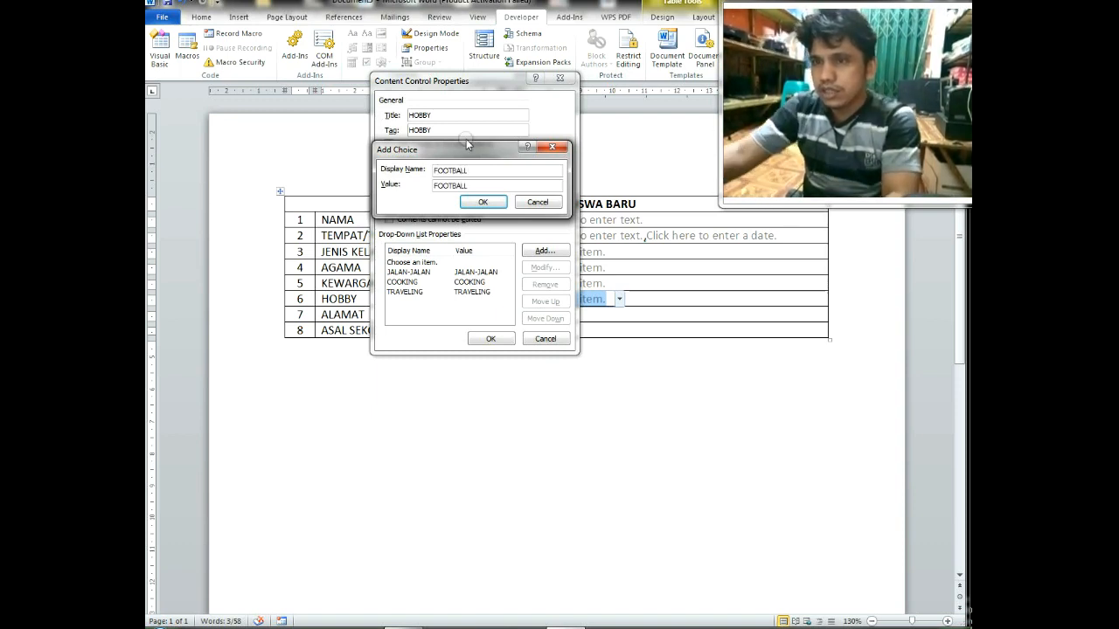
pyautogui.click(483, 202)
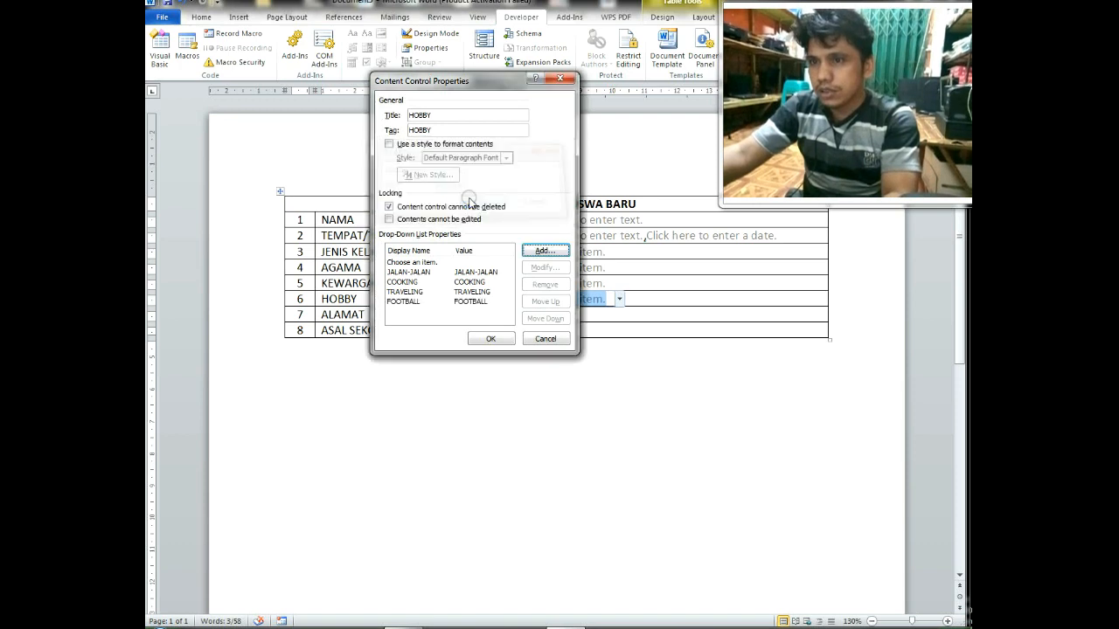
pyautogui.click(566, 254)
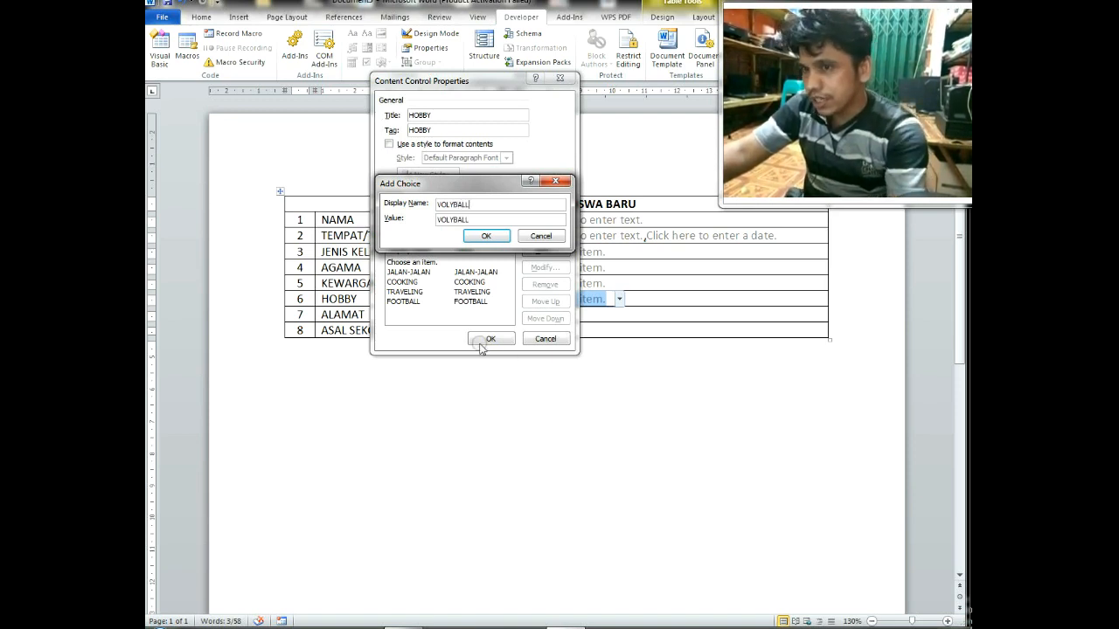
pyautogui.click(488, 235)
pyautogui.click(479, 339)
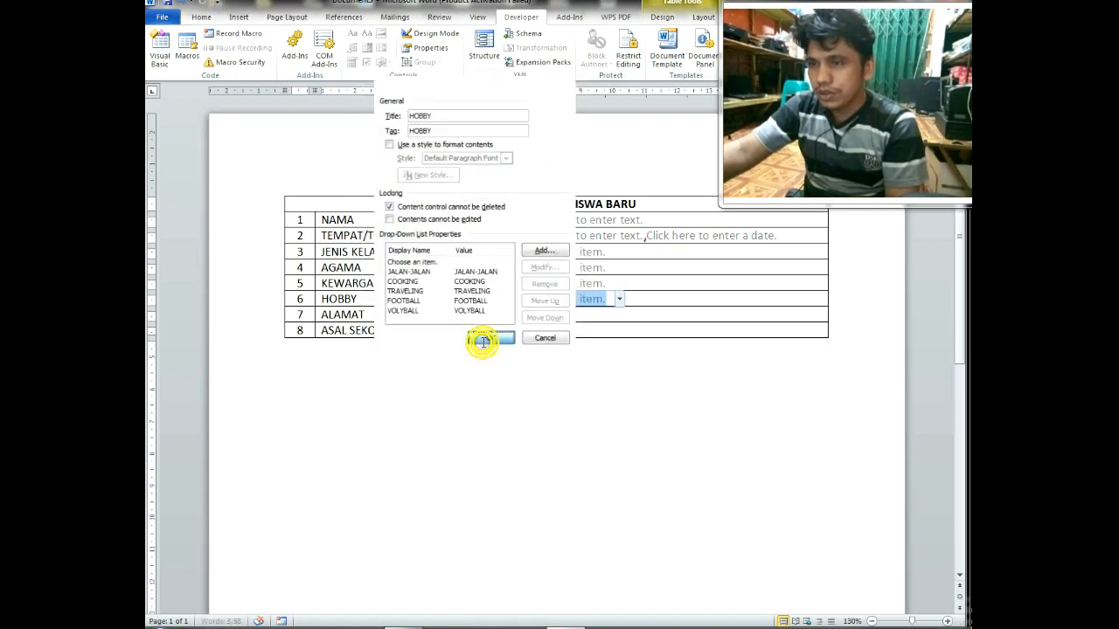
# - Test the HOBBY list by choosing COOKING and resetting the control to "Choose an item."
pyautogui.click(622, 299)
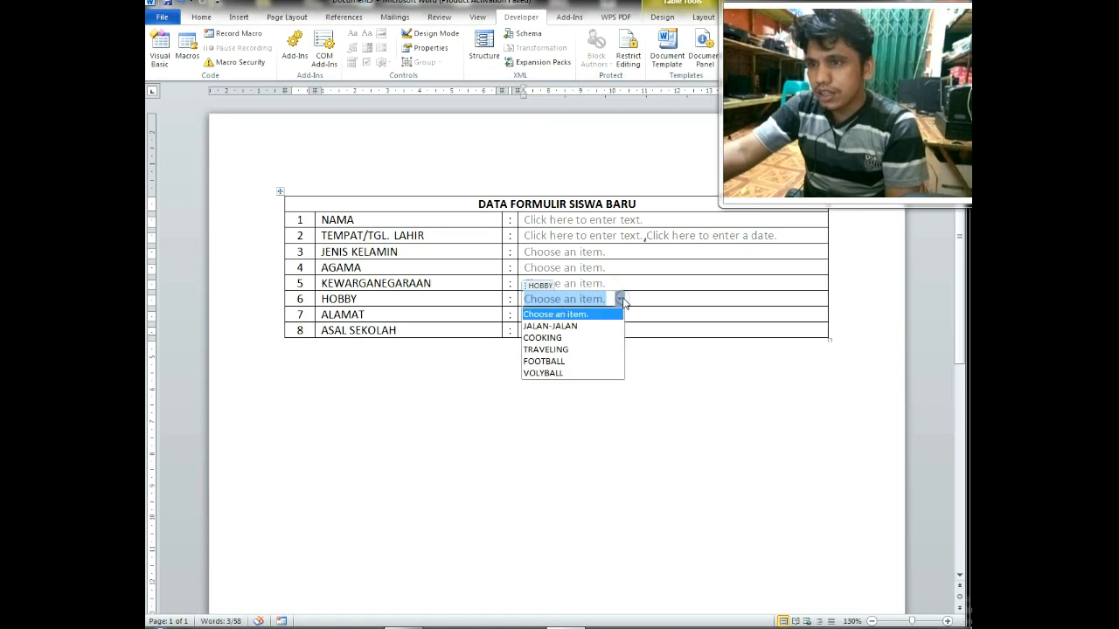
pyautogui.click(564, 338)
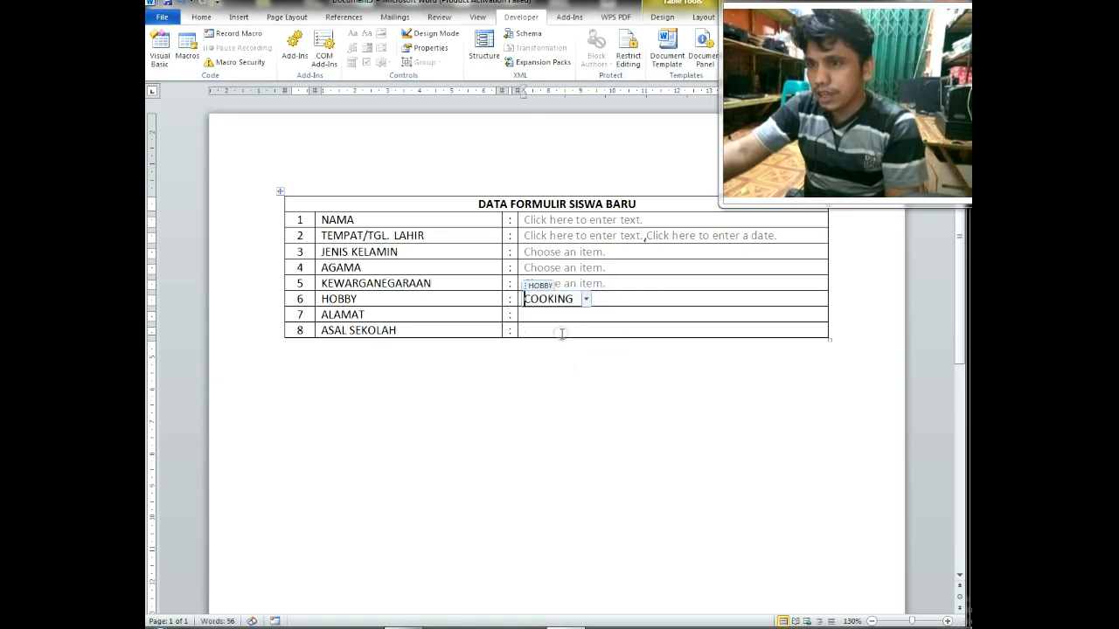
pyautogui.click(585, 299)
pyautogui.click(553, 317)
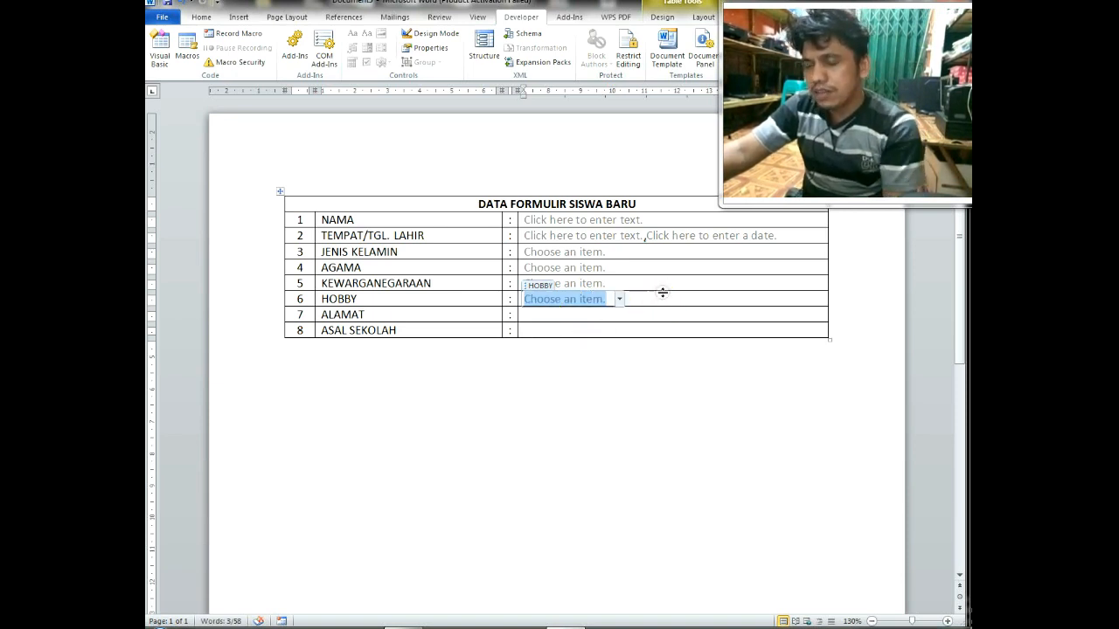
pyautogui.click(618, 299)
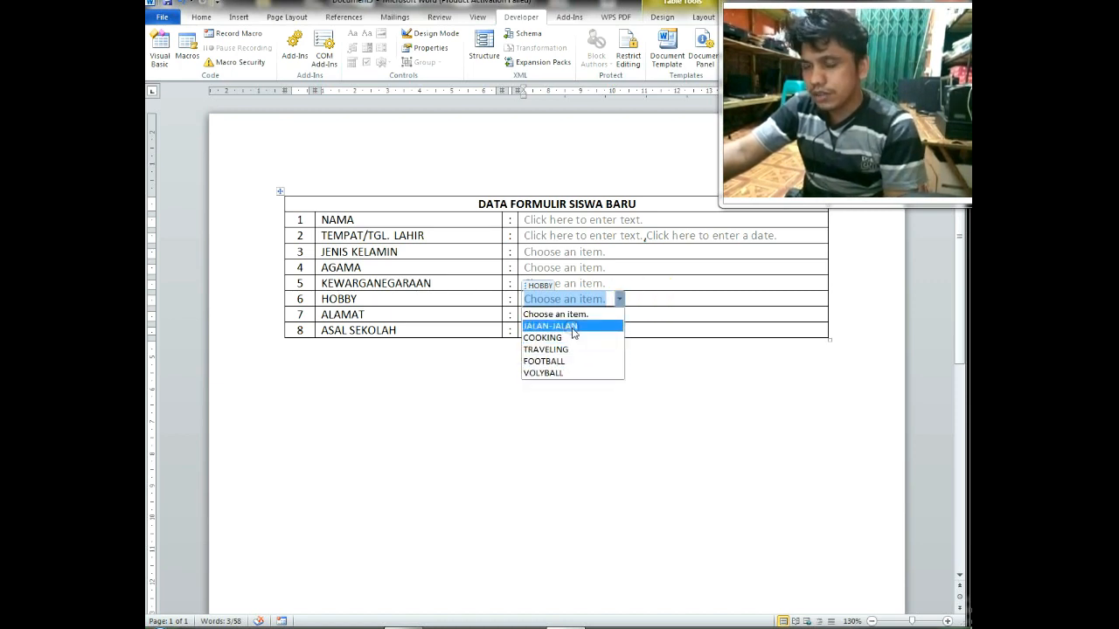
pyautogui.click(670, 312)
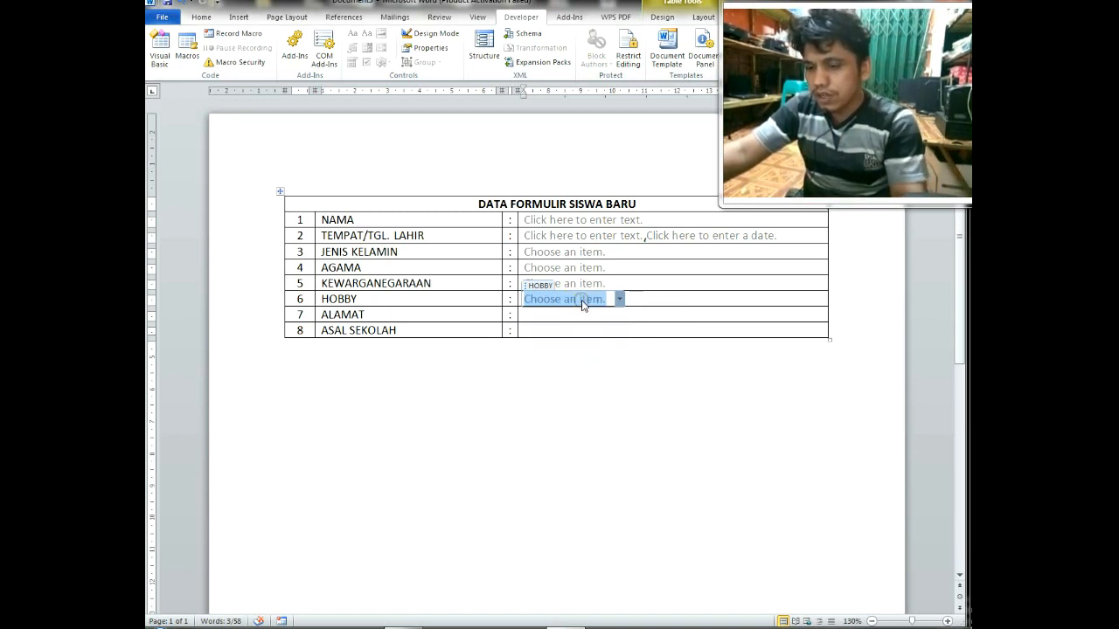
# - Test free-text entry in the HOBBY control with MAIN TENIS and clear the entry again
pyautogui.write('F')
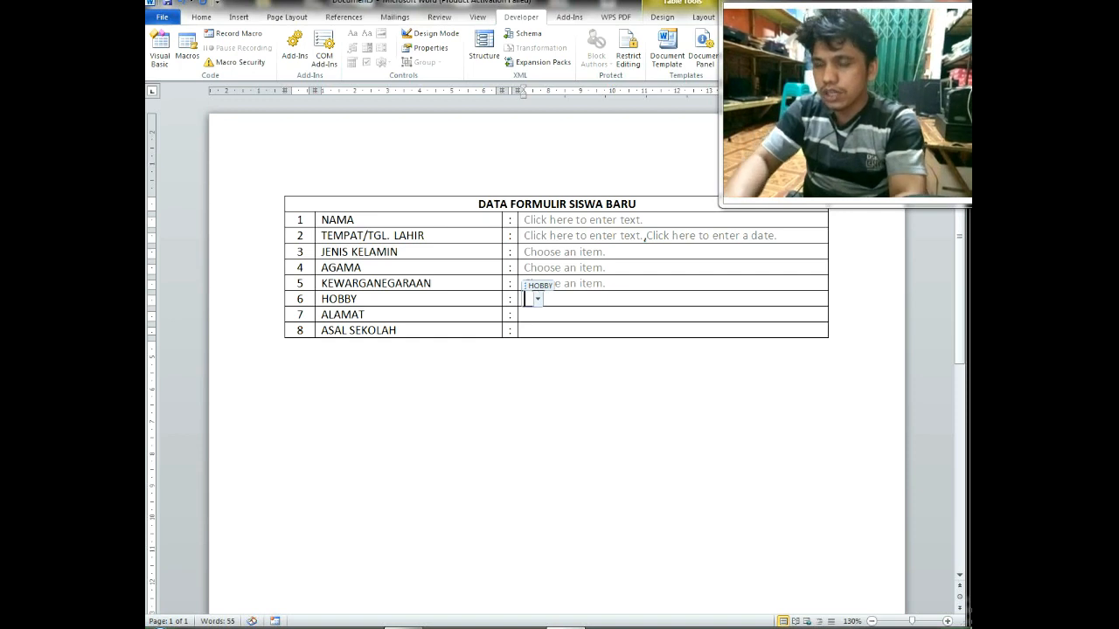
pyautogui.write('MAIN TENIS')
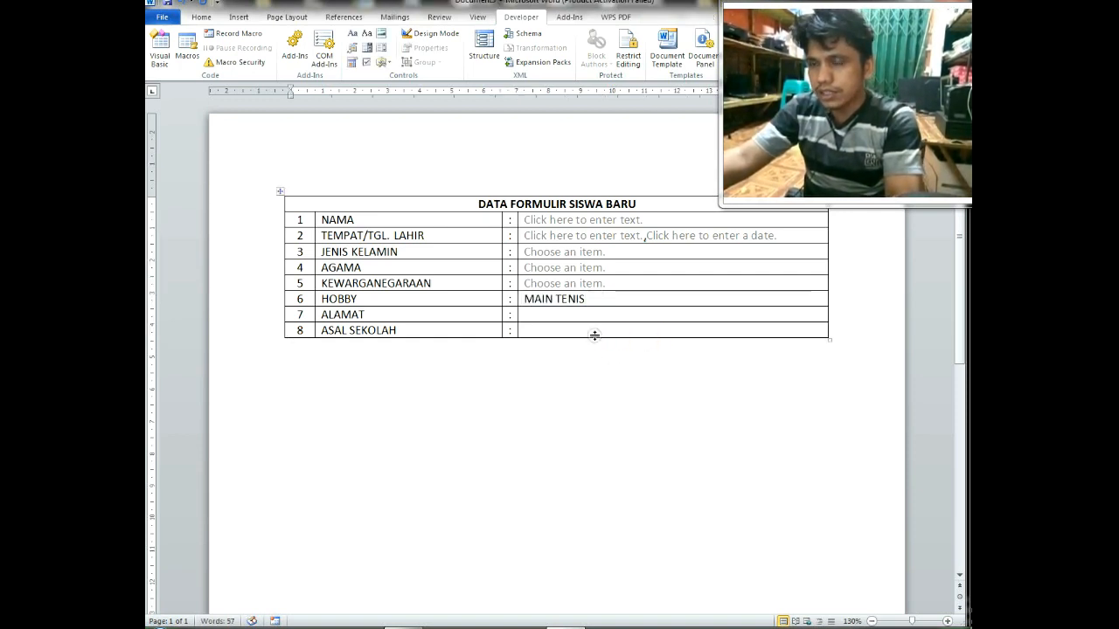
pyautogui.click(556, 299)
pyautogui.moveTo(589, 301); pyautogui.dragTo(544, 300)
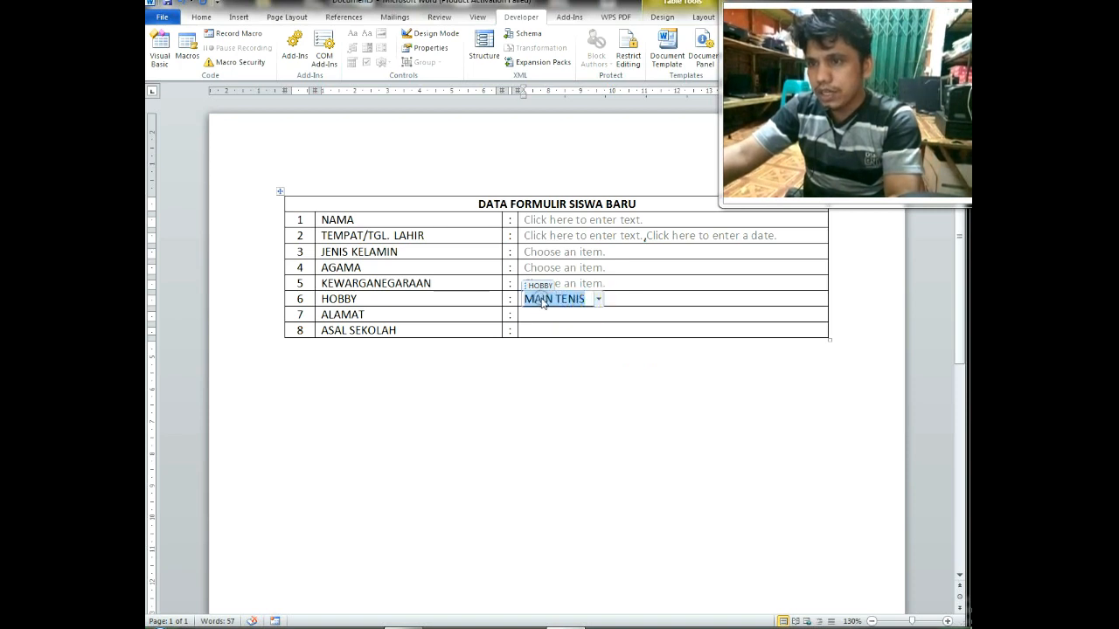
pyautogui.press('Delete')
pyautogui.click(539, 299)
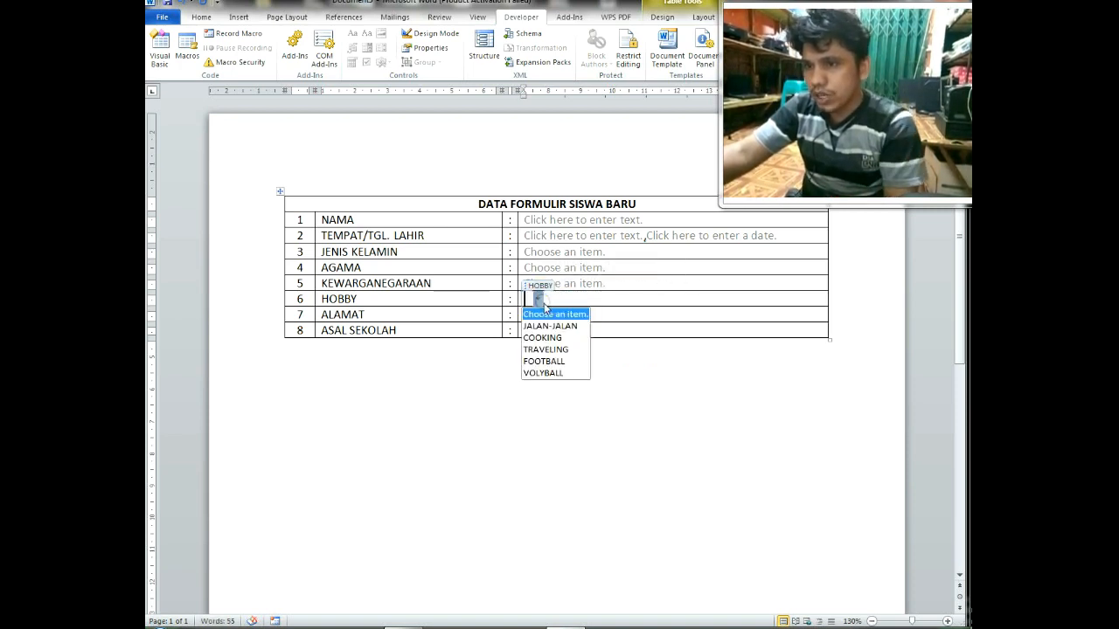
pyautogui.click(679, 312)
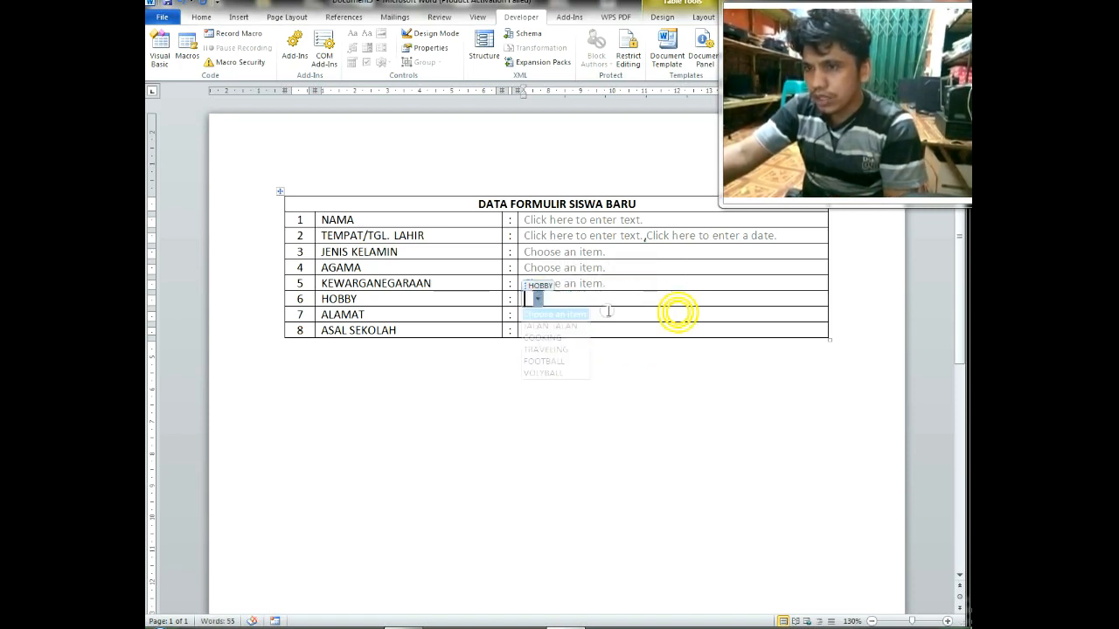
pyautogui.click(542, 330)
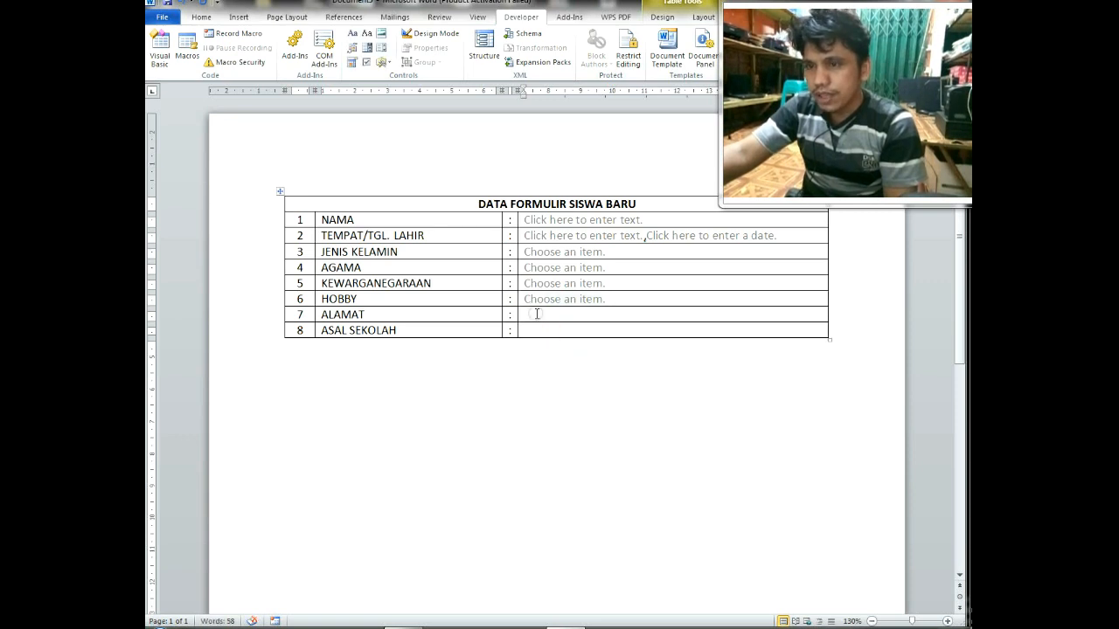
pyautogui.click(537, 314)
# - Try a meaningless string of repeated FD letters as the HOBBY entry and undo it
pyautogui.click(586, 297)
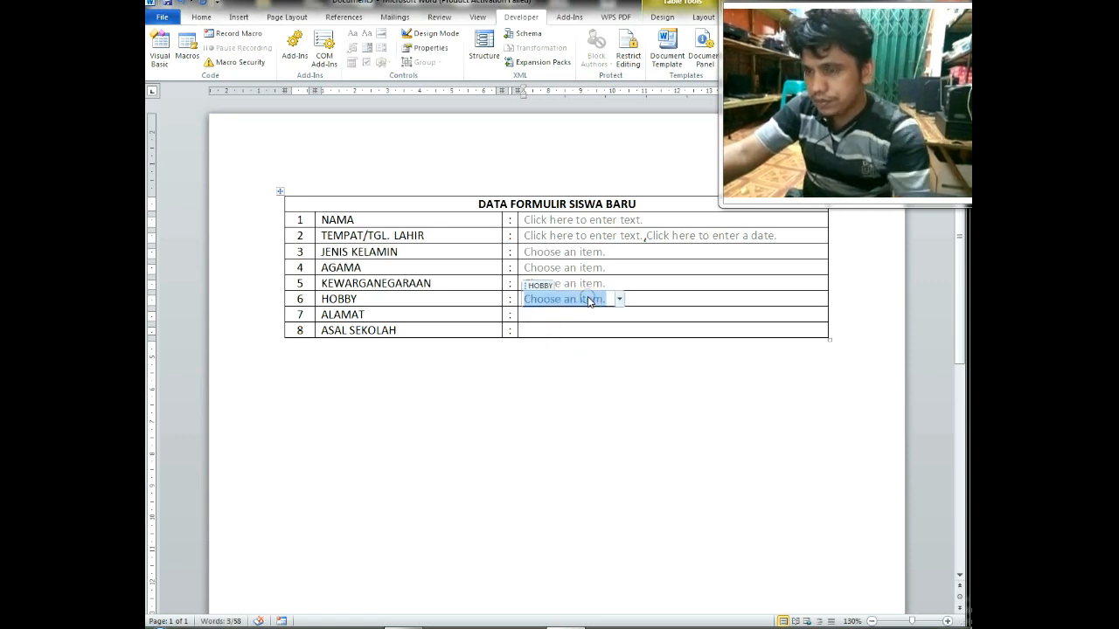
pyautogui.write('FDFDFDFDFDFDFDFDFDF')
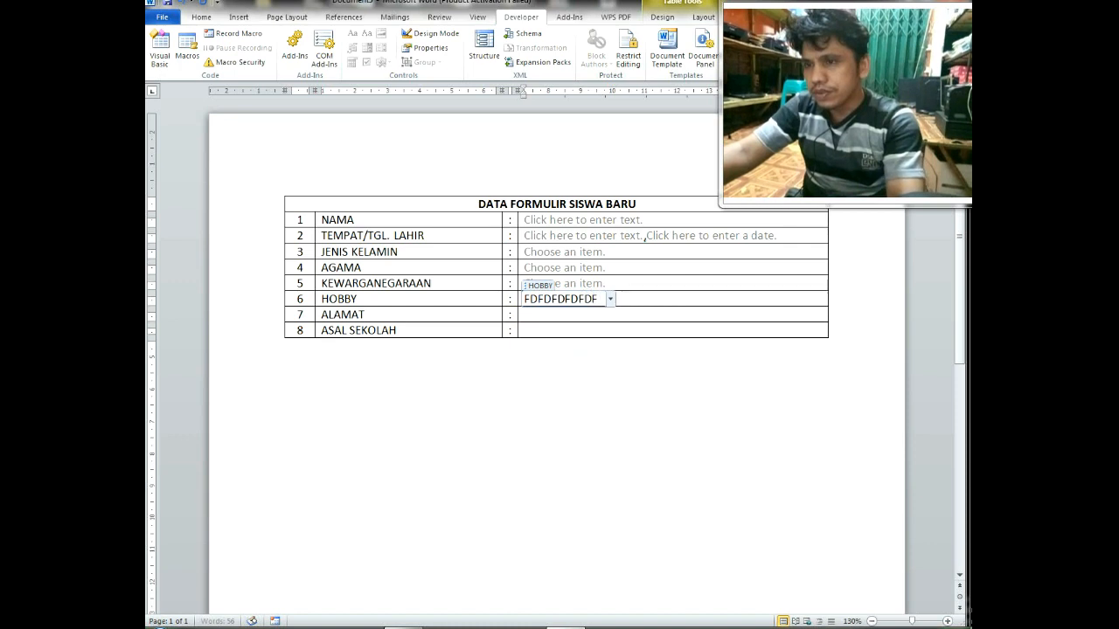
pyautogui.click(689, 322)
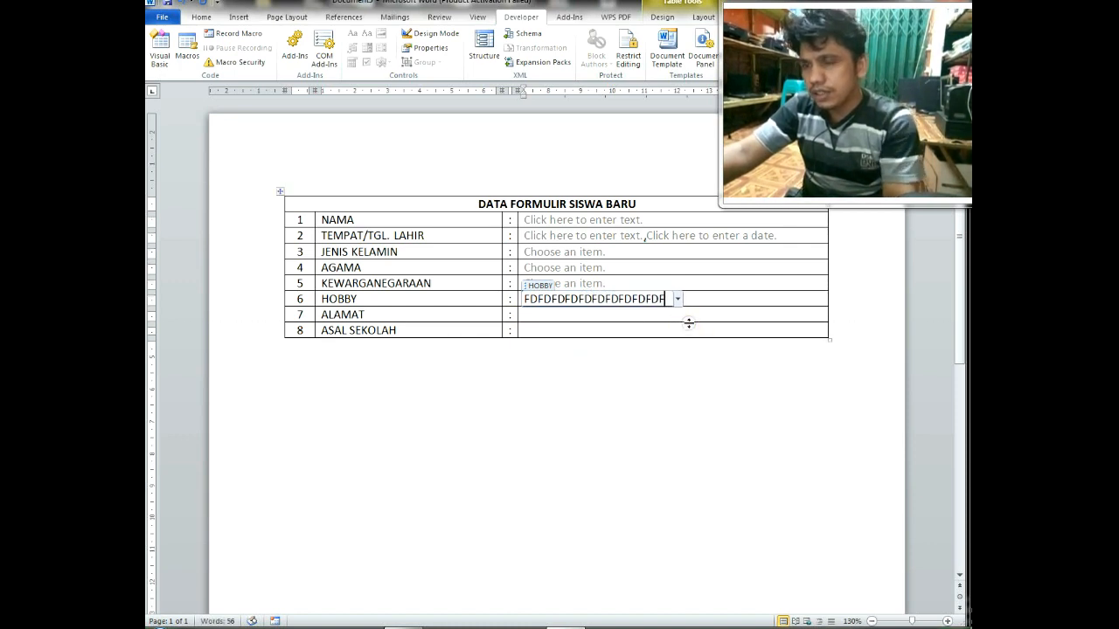
pyautogui.hotkey('ctrl', 'z')
# - Insert a plain text content control in the ALAMAT row, titled ALAMAT and locked against deletion
pyautogui.click(553, 315)
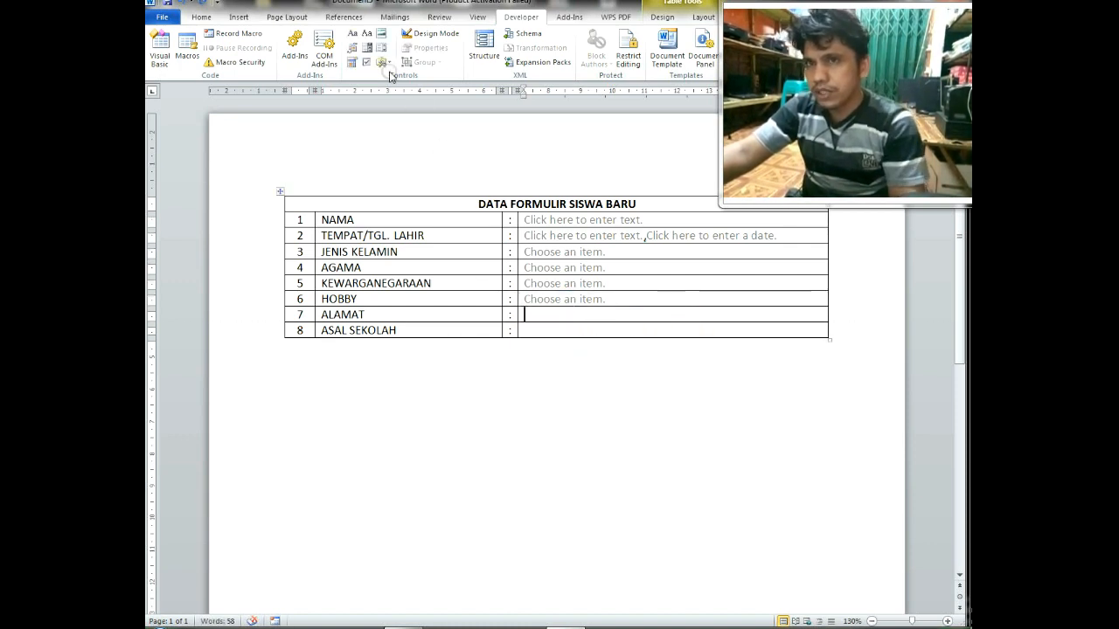
pyautogui.click(371, 52)
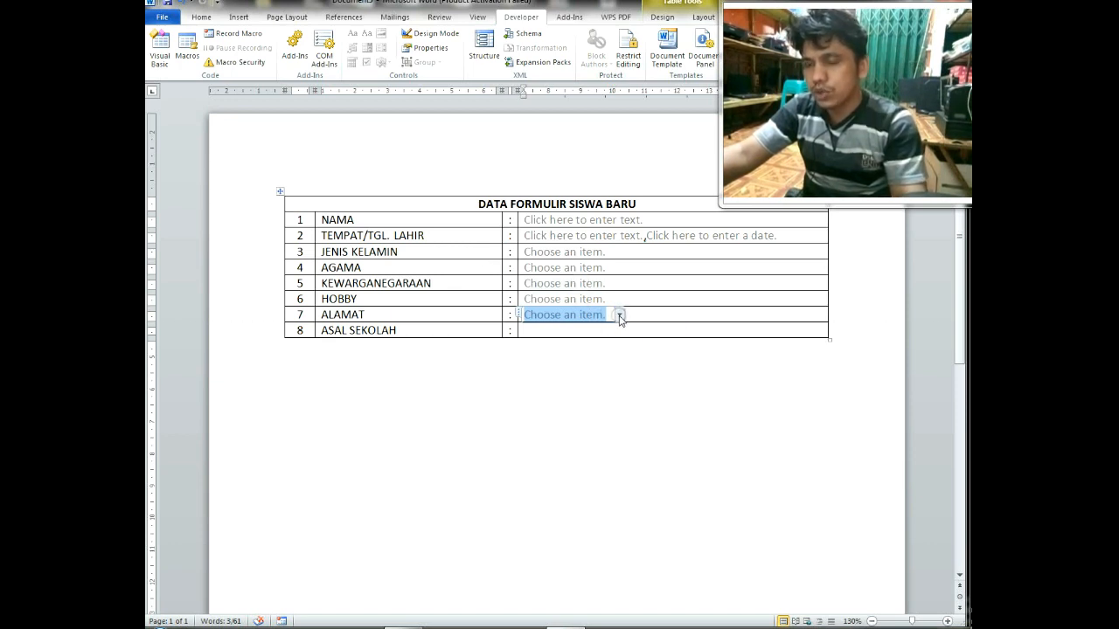
pyautogui.press('Delete')
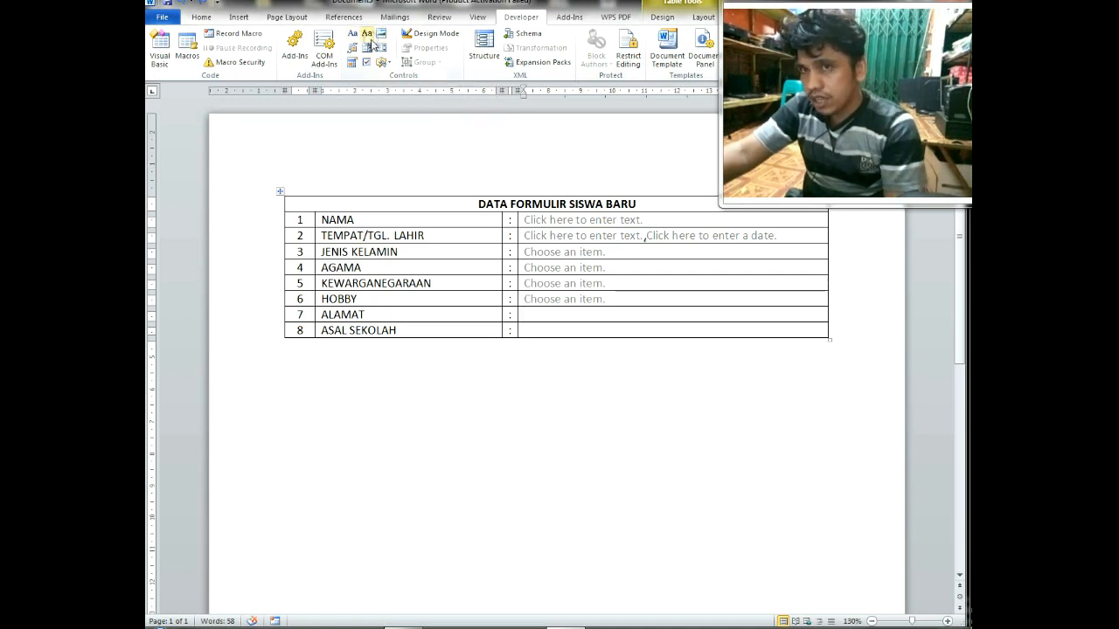
pyautogui.click(363, 36)
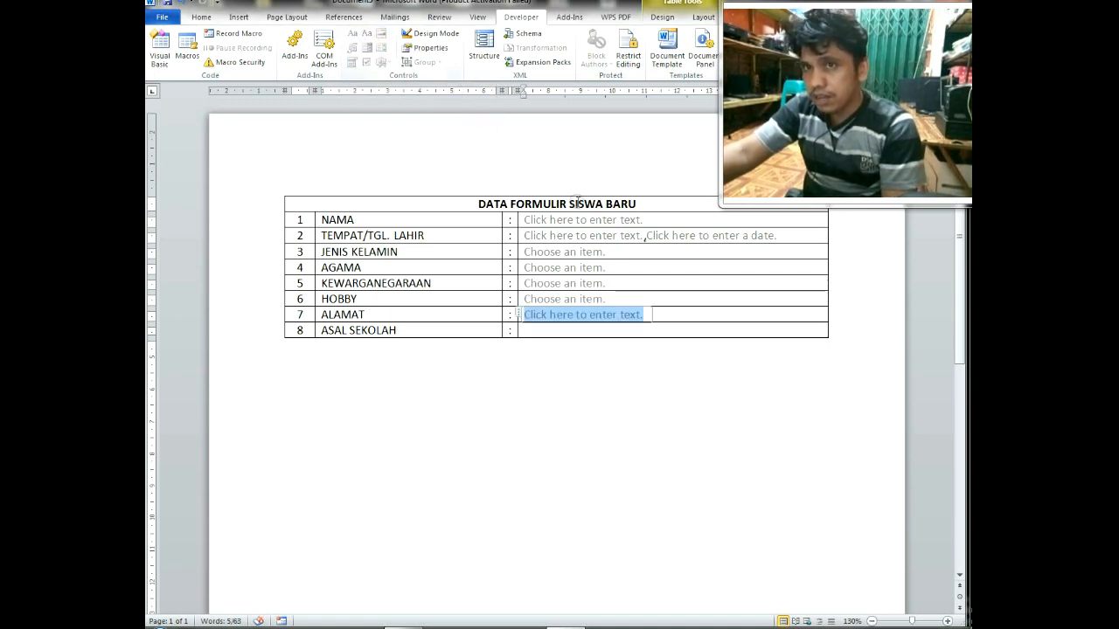
pyautogui.click(430, 47)
pyautogui.write('ALAMAT')
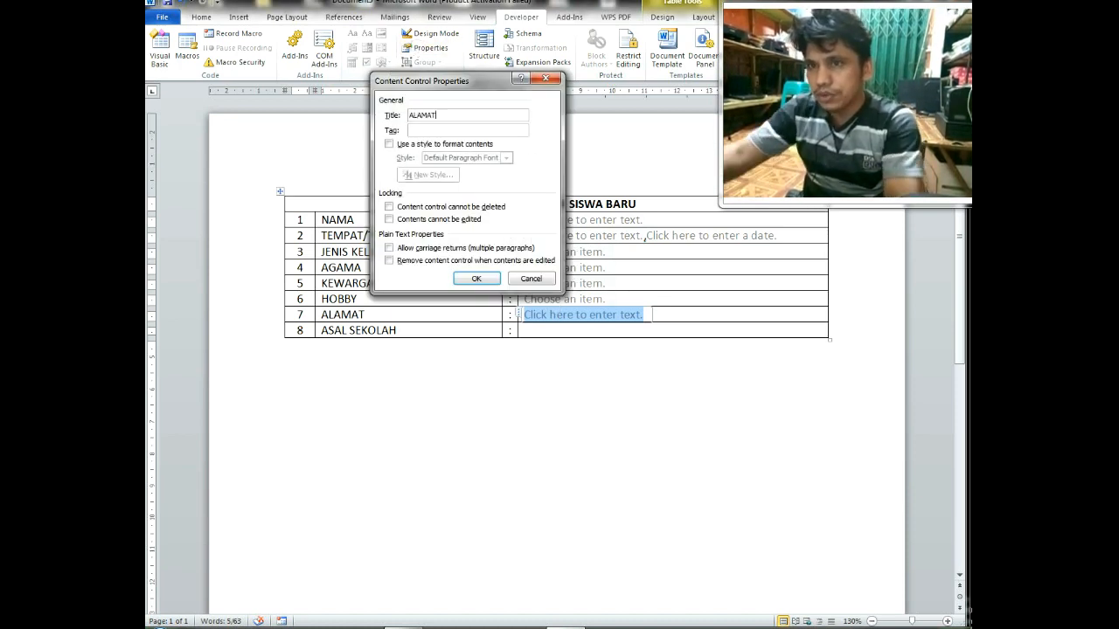
pyautogui.click(389, 207)
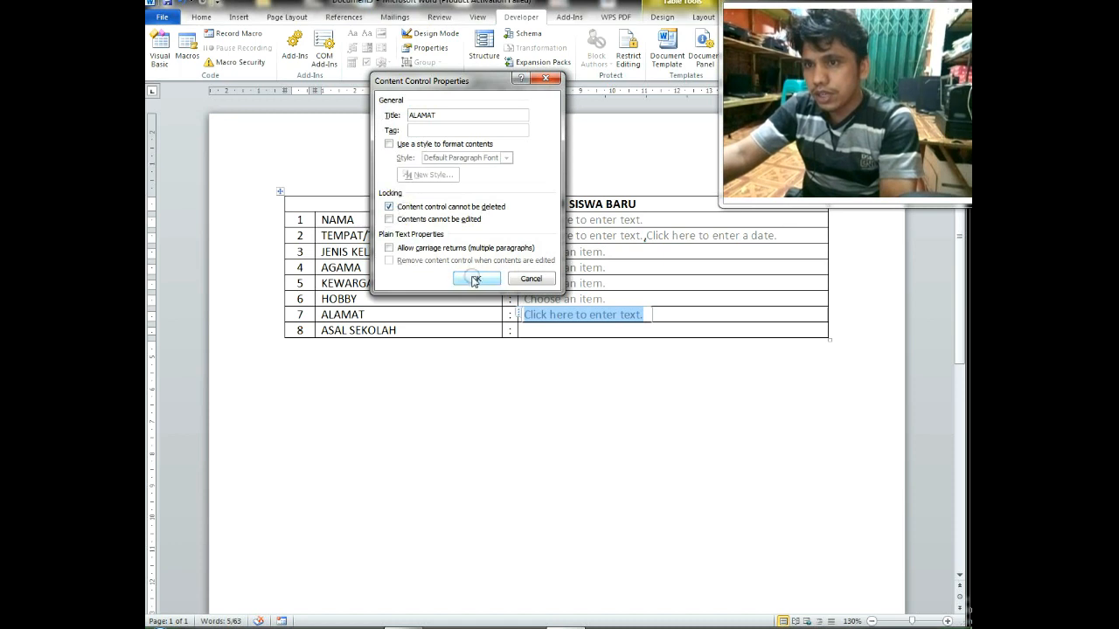
pyautogui.click(477, 278)
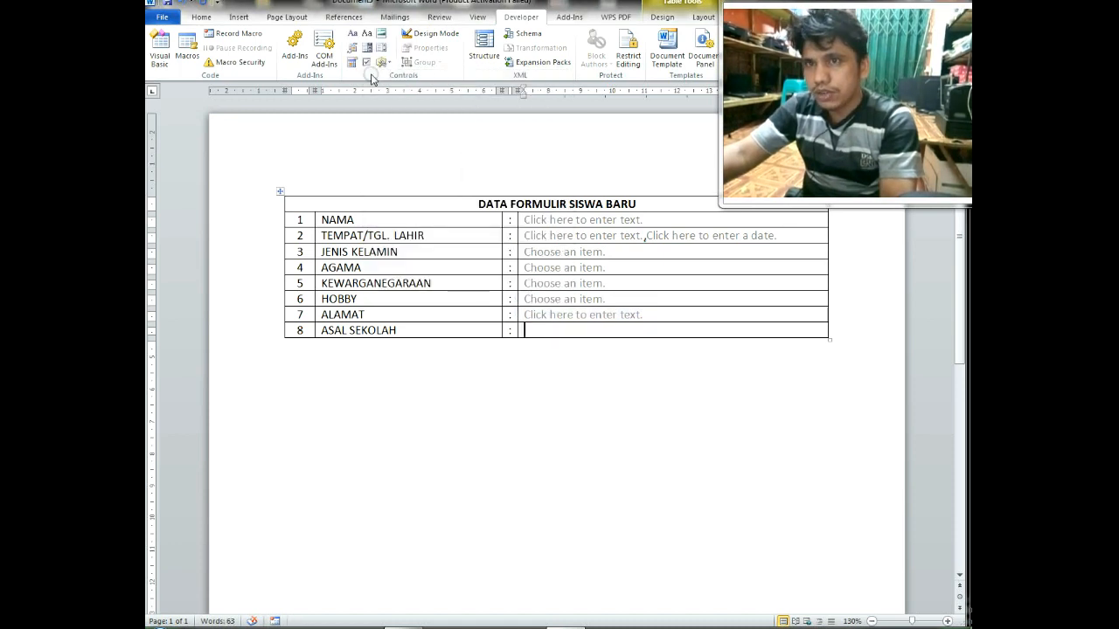
# - Insert a plain text content control in the ASAL SEKOLAH row, titled and tagged ASAL SEKOLAH and locked against deletion
pyautogui.click(366, 33)
pyautogui.click(437, 50)
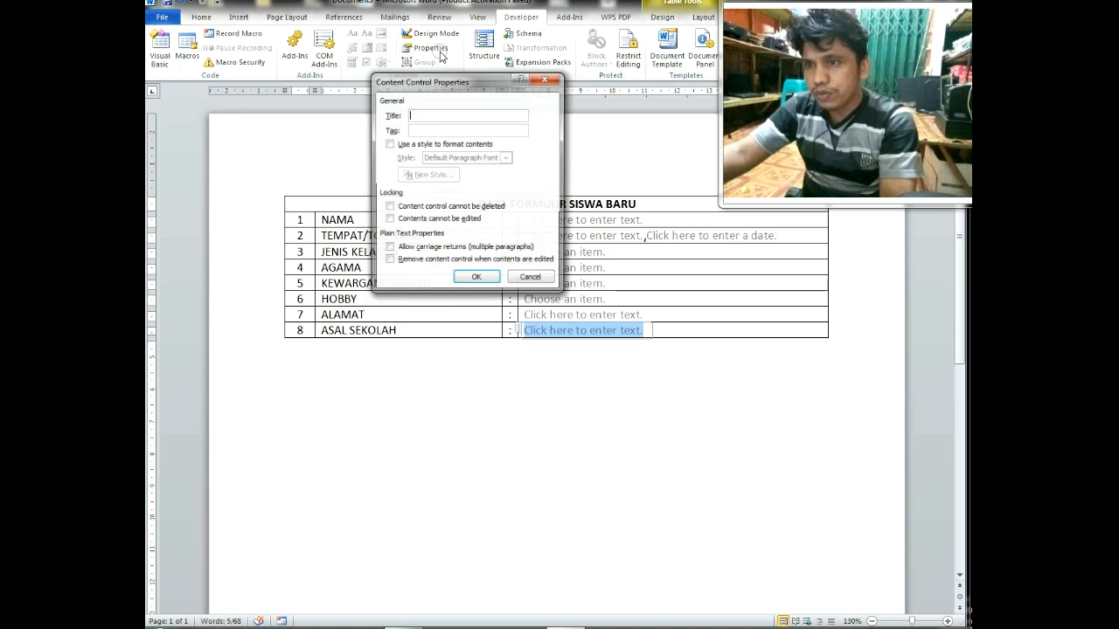
pyautogui.write('ASAL SEKOLAH')
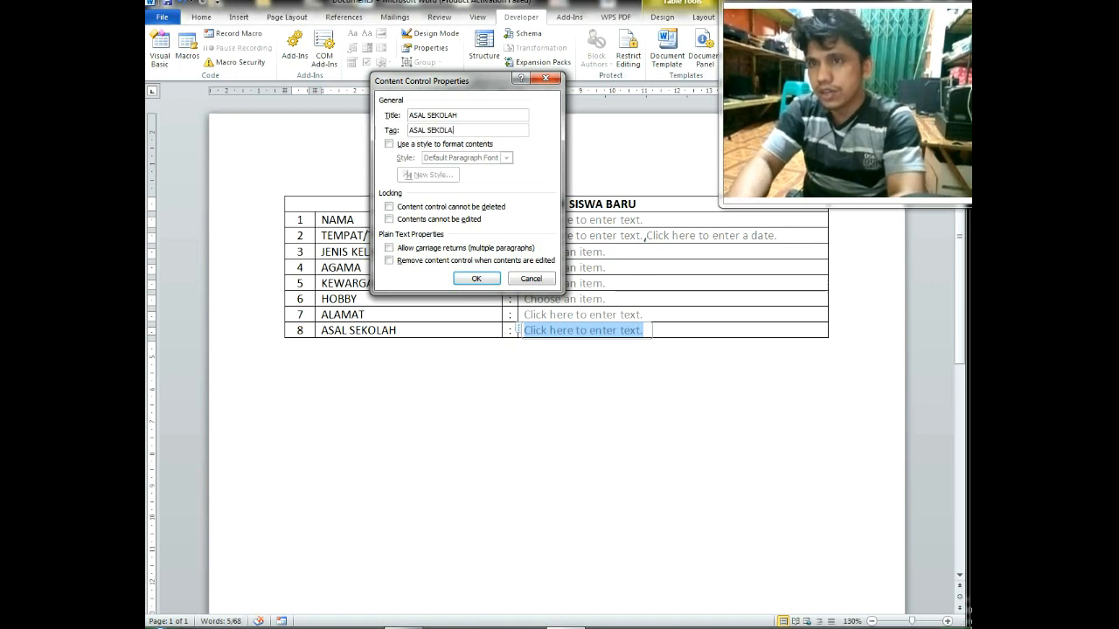
pyautogui.click(390, 206)
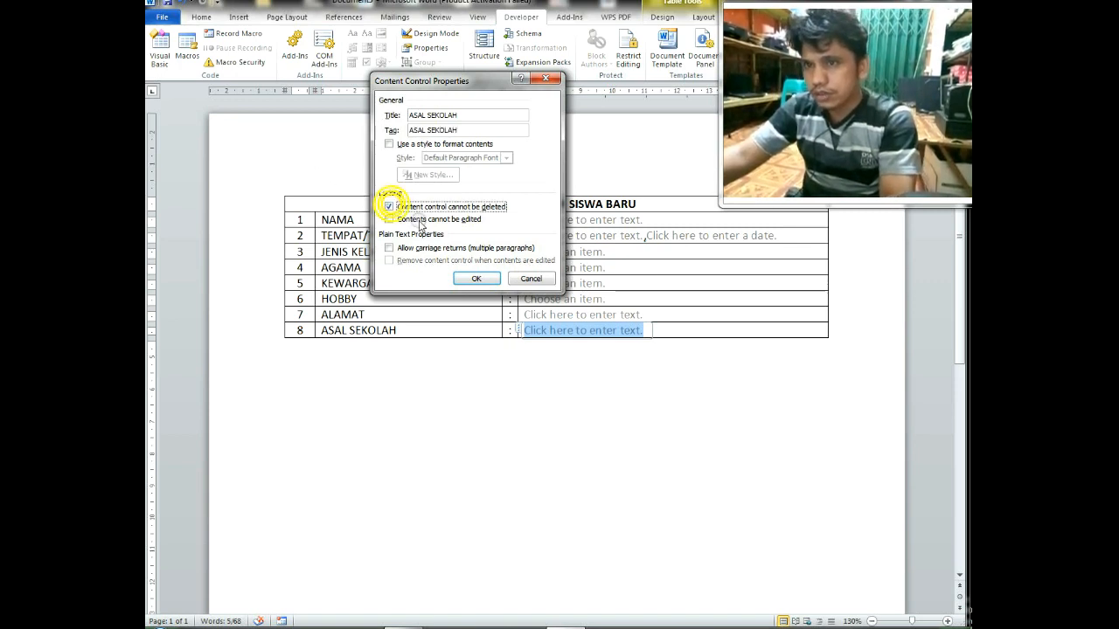
pyautogui.click(473, 279)
pyautogui.click(604, 402)
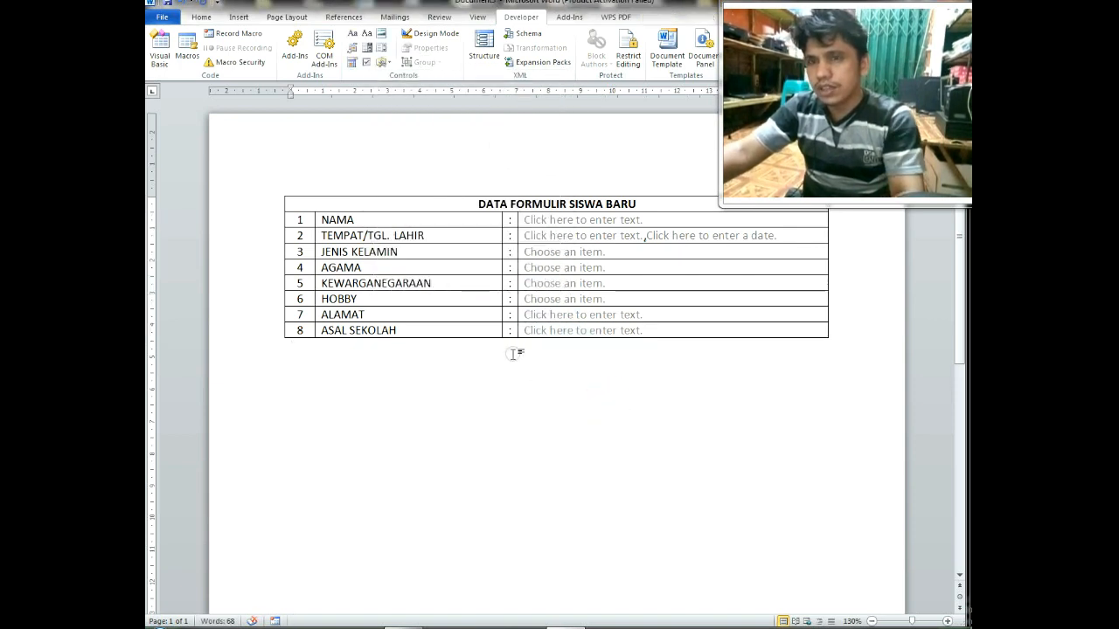
# - Shade the DATA FORMULIR SISWA BARU title row of the table yellow
pyautogui.scroll(-1, 513, 353)
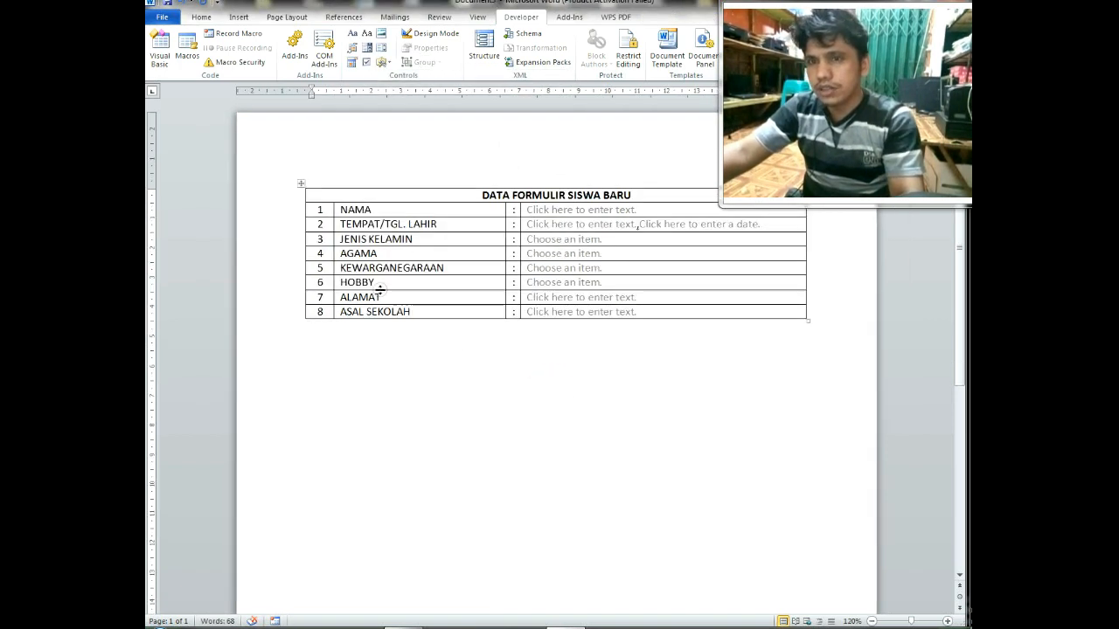
pyautogui.click(303, 186)
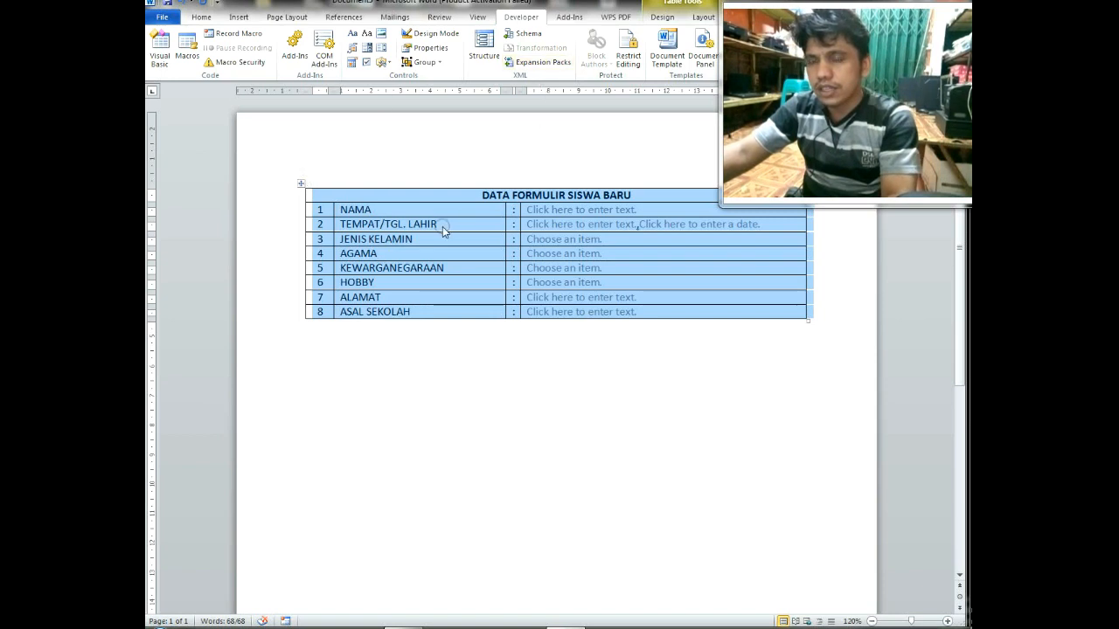
pyautogui.click(437, 198)
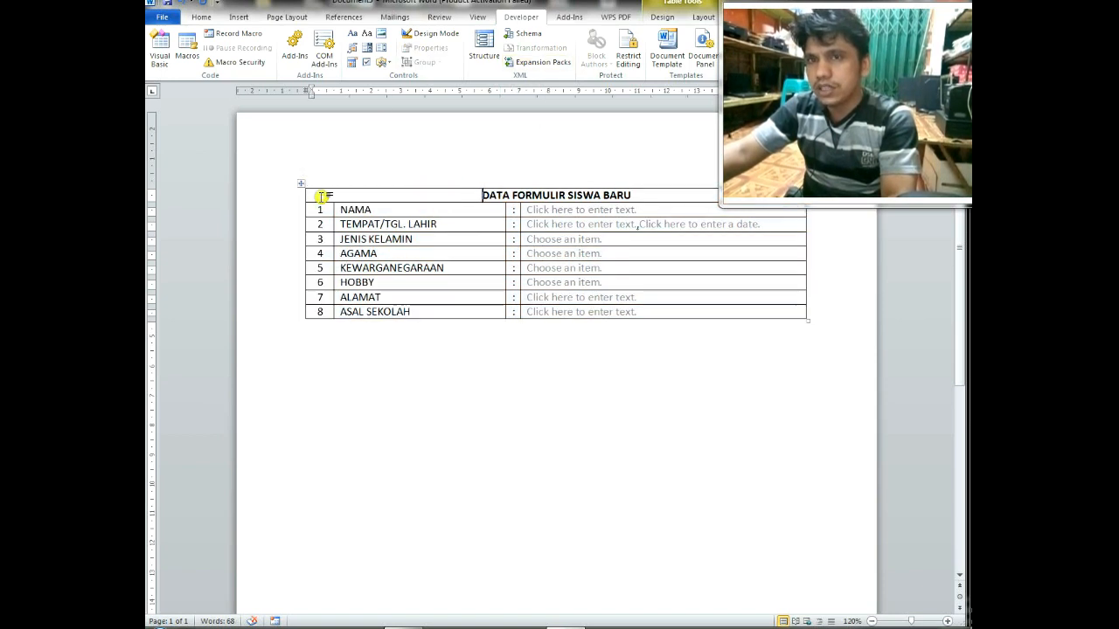
pyautogui.click(200, 17)
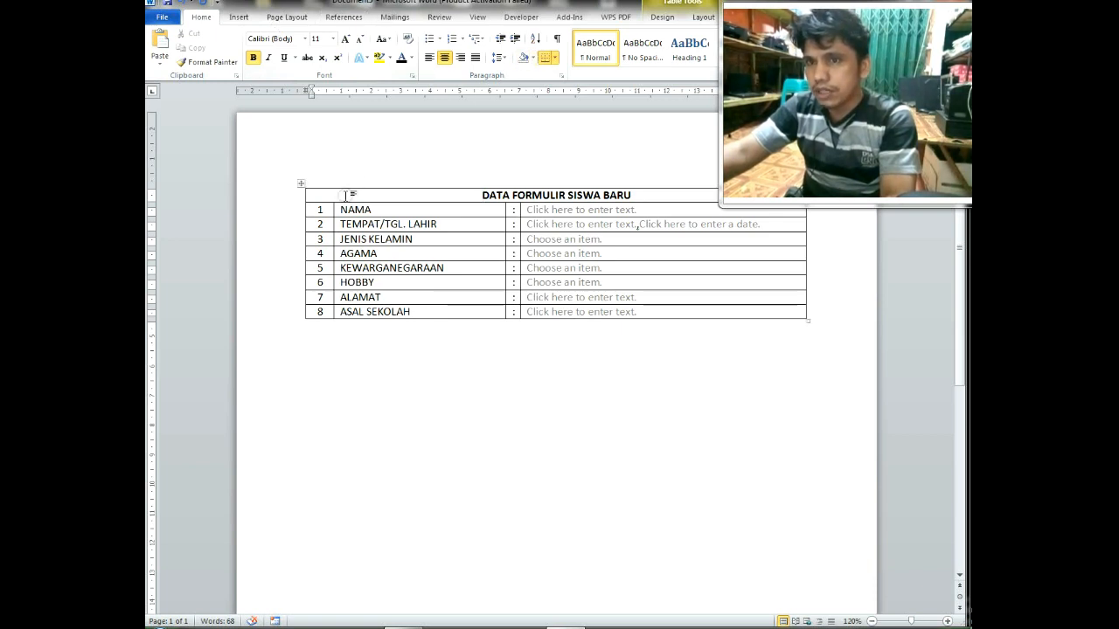
pyautogui.click(304, 199)
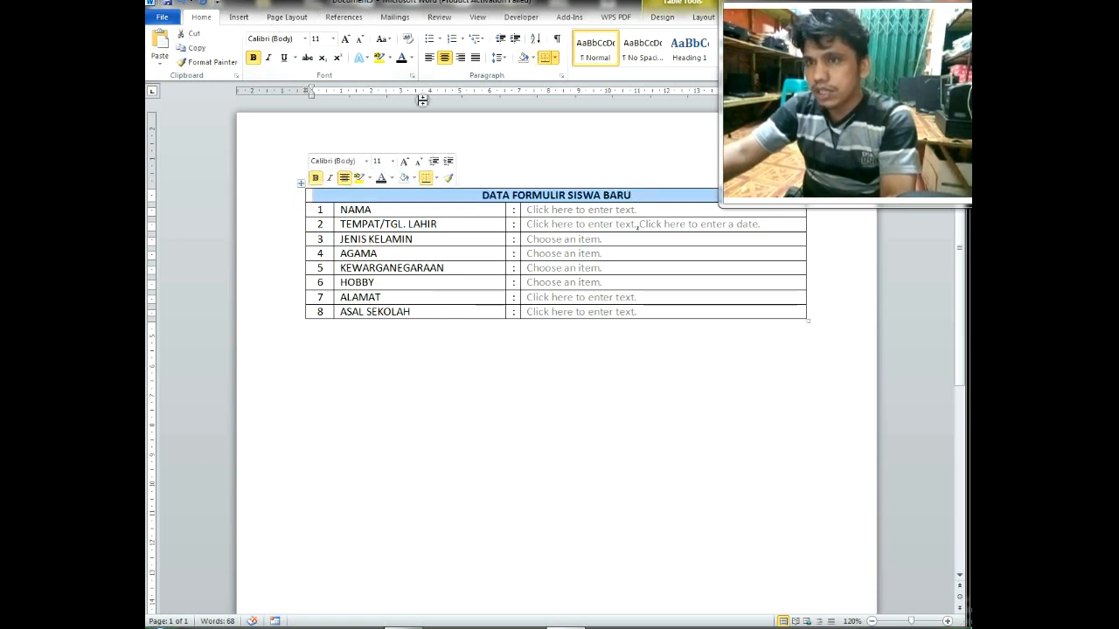
pyautogui.click(532, 58)
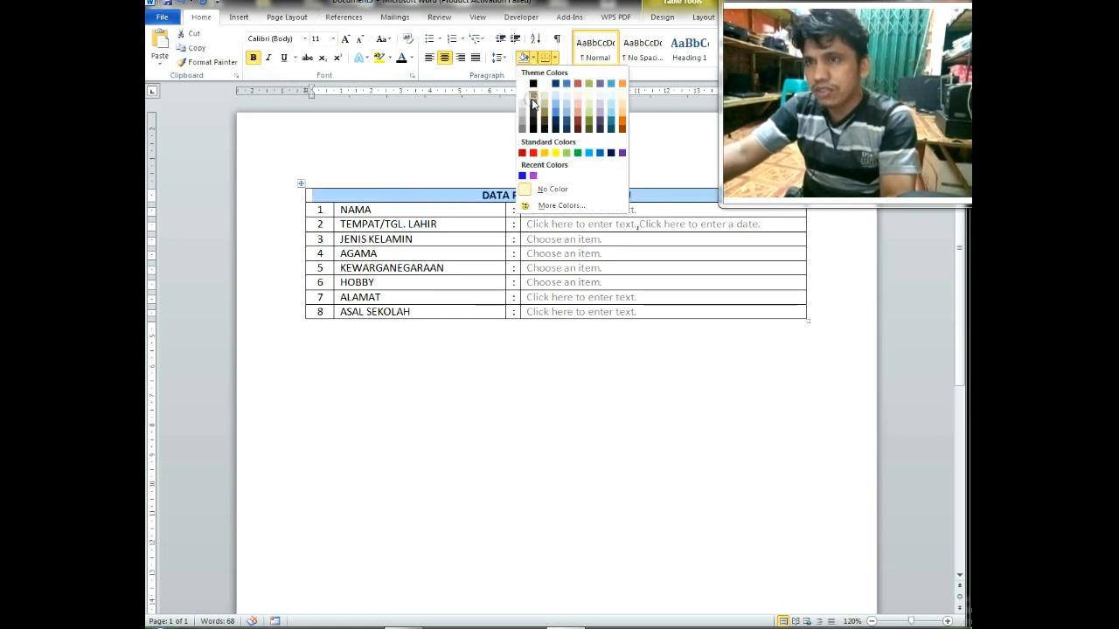
pyautogui.click(556, 152)
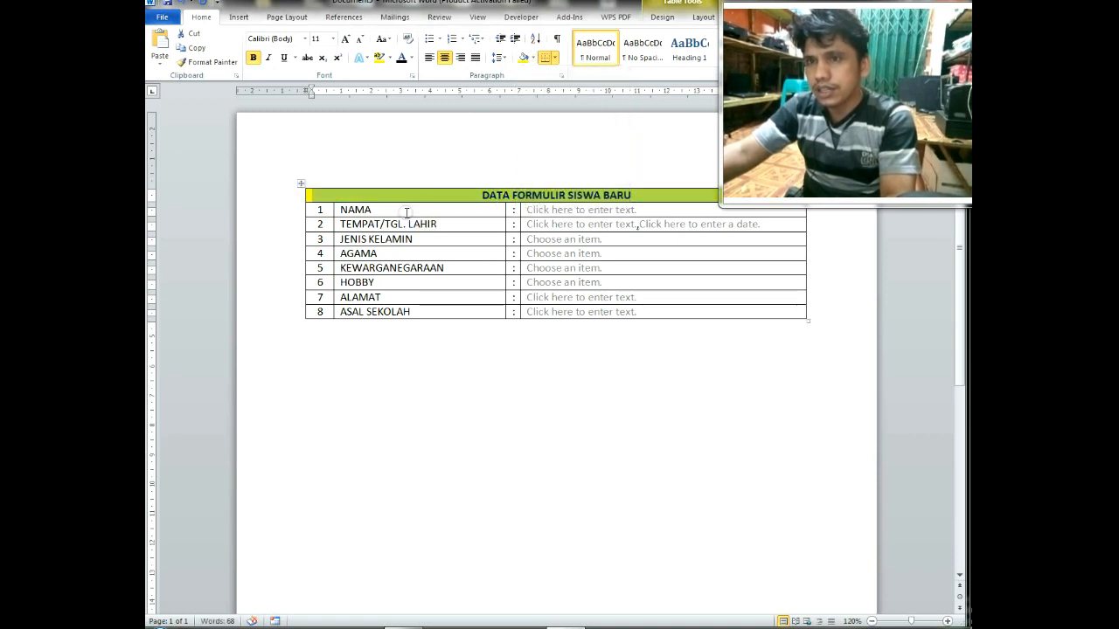
pyautogui.click(456, 215)
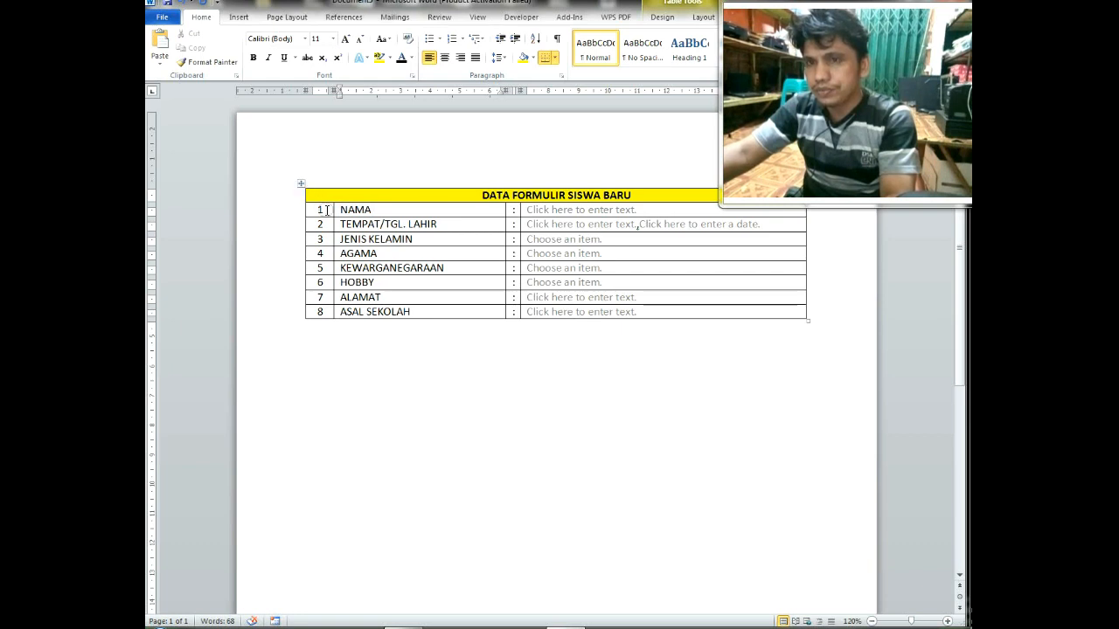
# - Set a specified height of 1 cm for the eight numbered rows from NAMA to ASAL SEKOLAH
pyautogui.moveTo(326, 210); pyautogui.dragTo(725, 309)
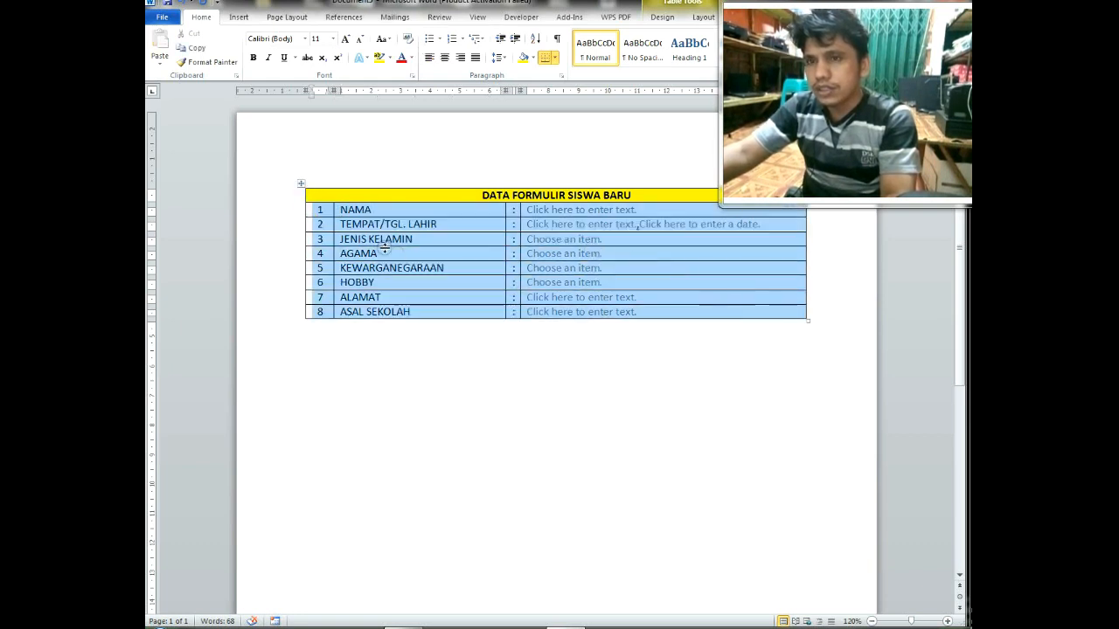
pyautogui.rightClick(356, 226)
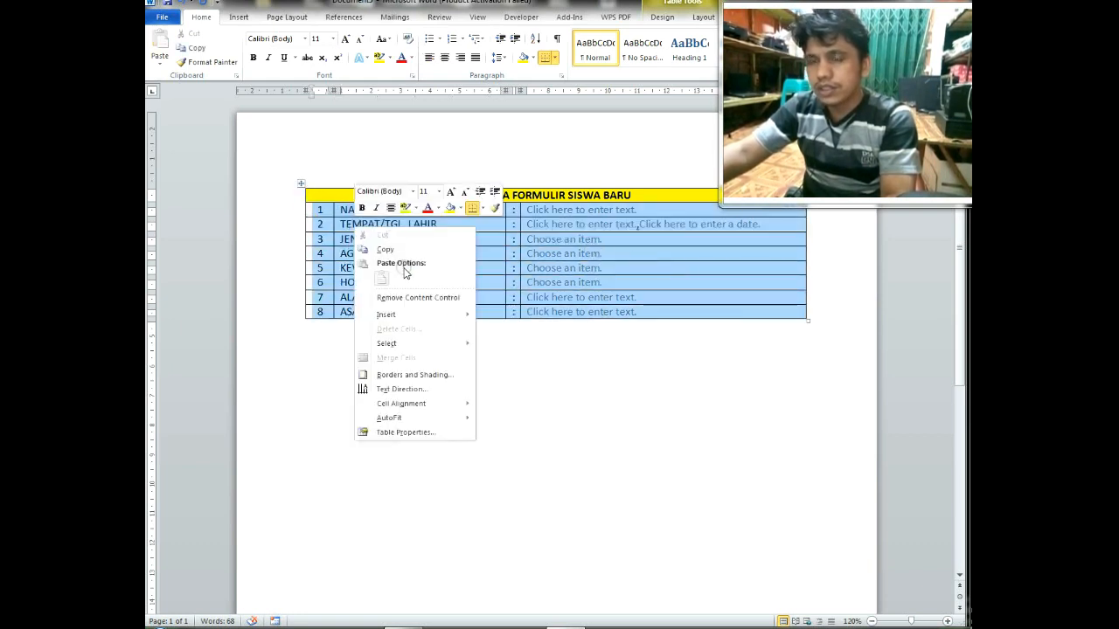
pyautogui.click(558, 227)
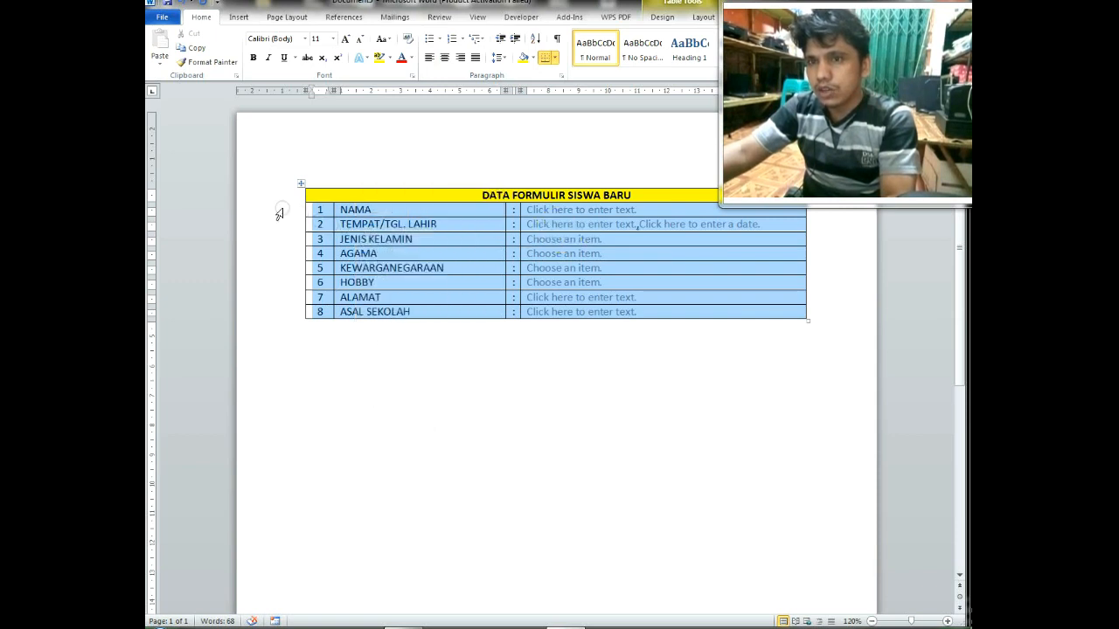
pyautogui.moveTo(279, 214); pyautogui.dragTo(292, 320)
pyautogui.rightClick(401, 223)
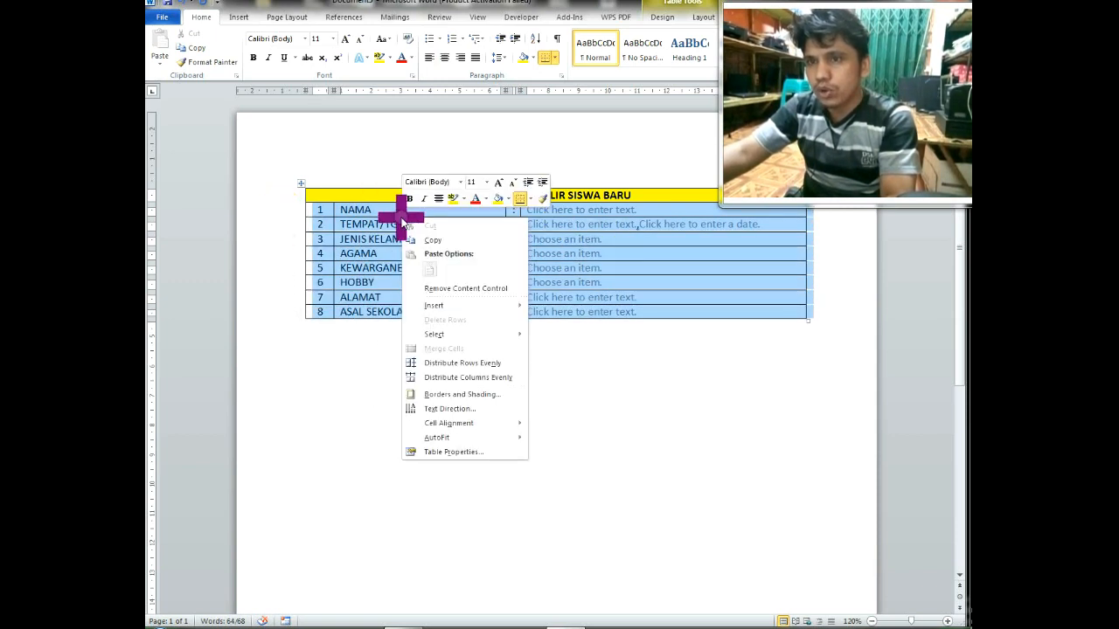
pyautogui.click(447, 452)
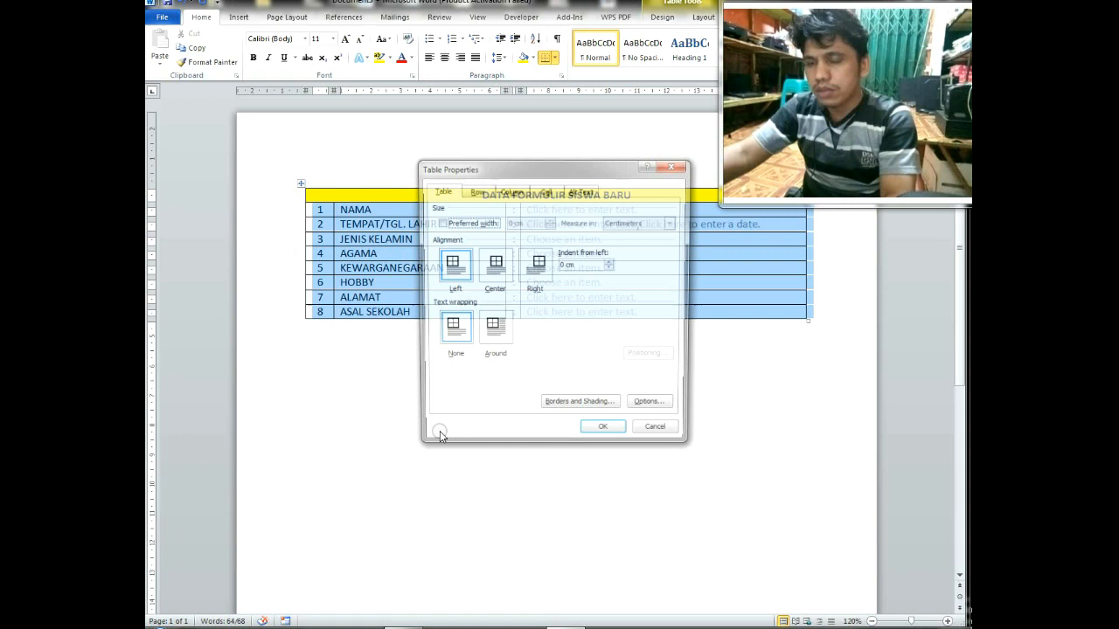
pyautogui.click(475, 190)
pyautogui.click(451, 233)
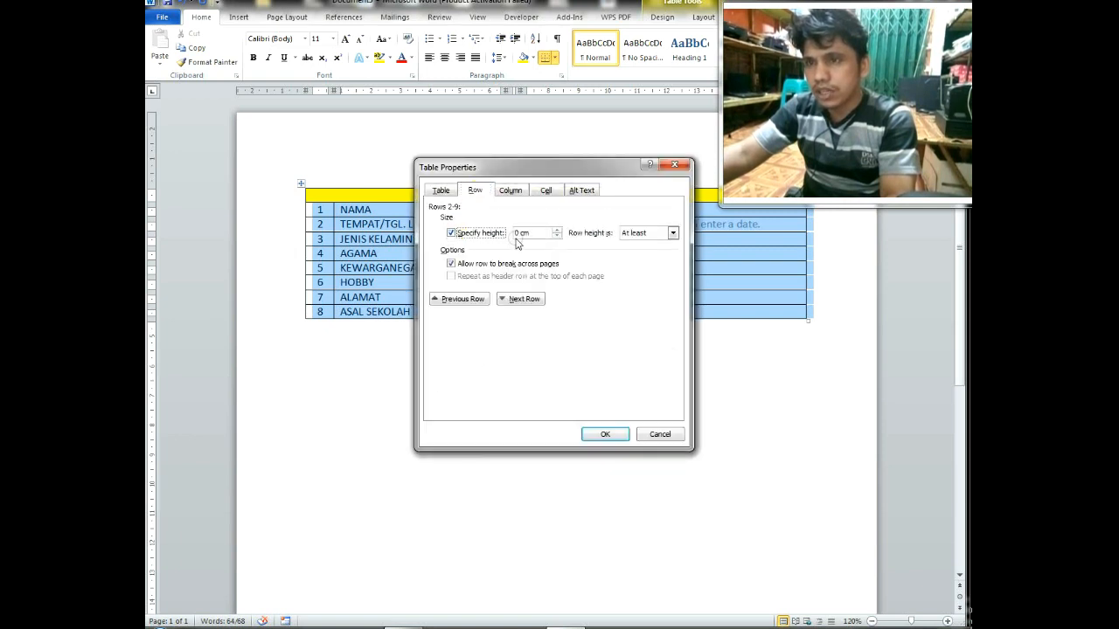
pyautogui.doubleClick(521, 234)
pyautogui.write('1')
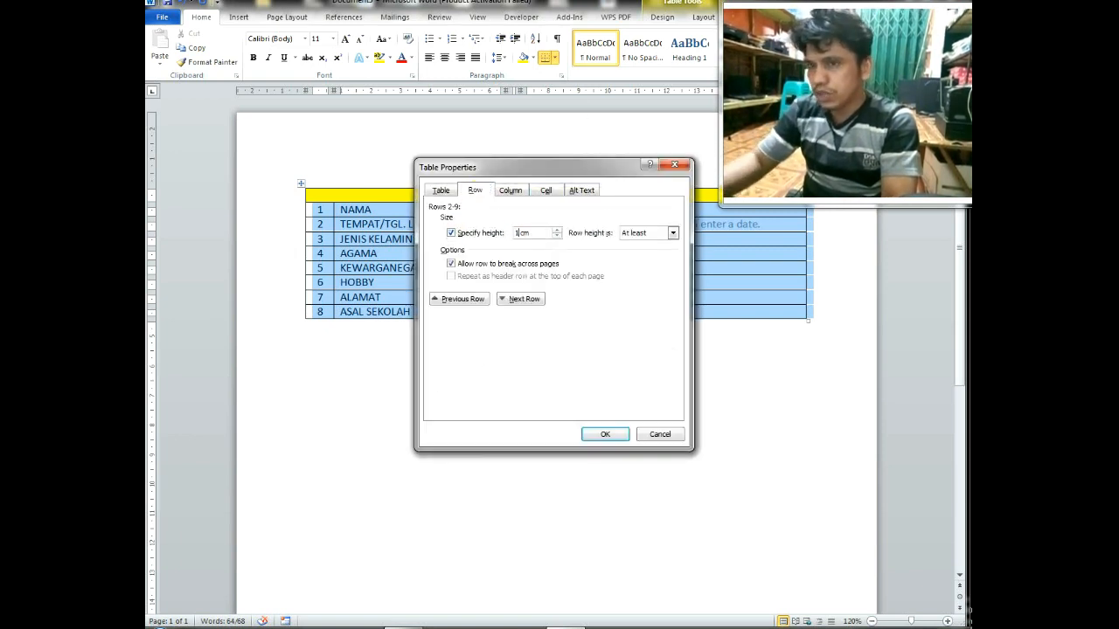
pyautogui.click(603, 434)
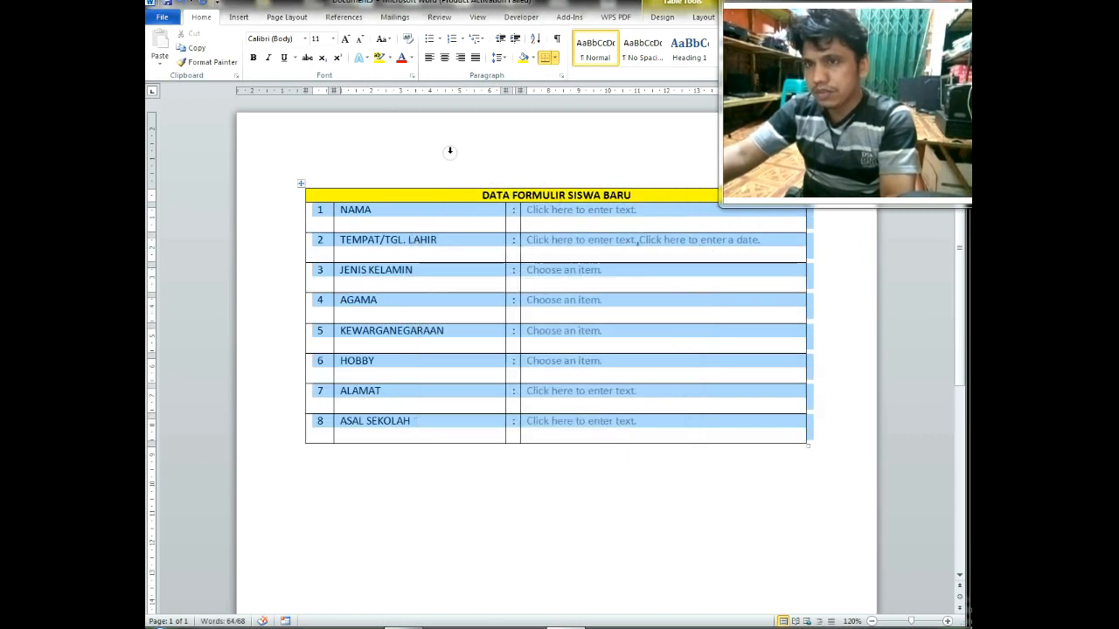
# - Center the contents of the eight numbered rows both horizontally and vertically in their cells
pyautogui.click(702, 19)
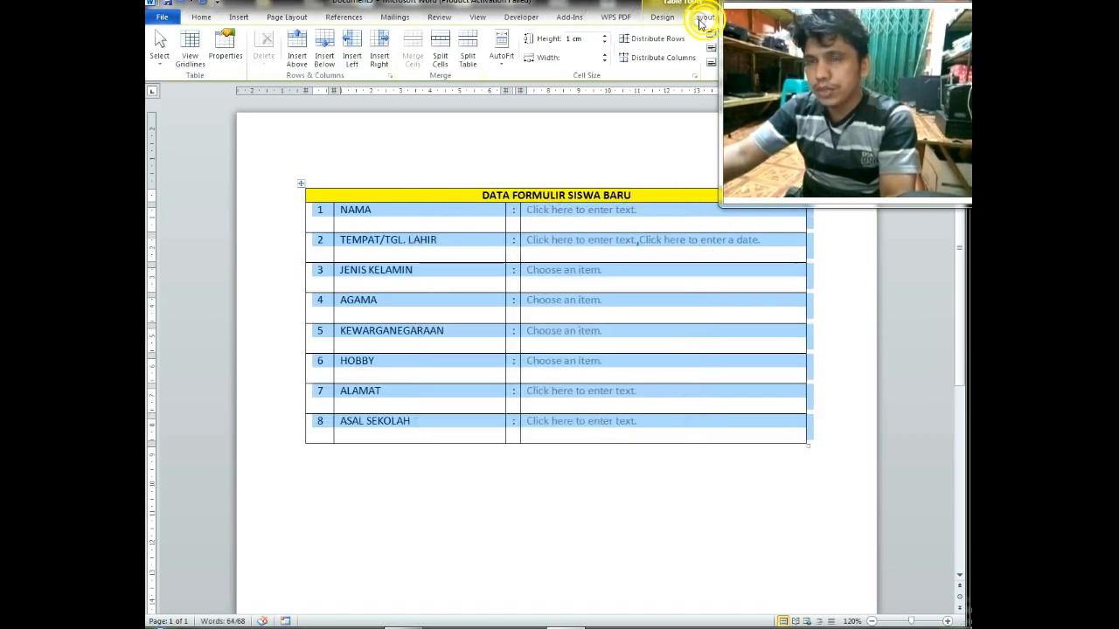
pyautogui.click(659, 18)
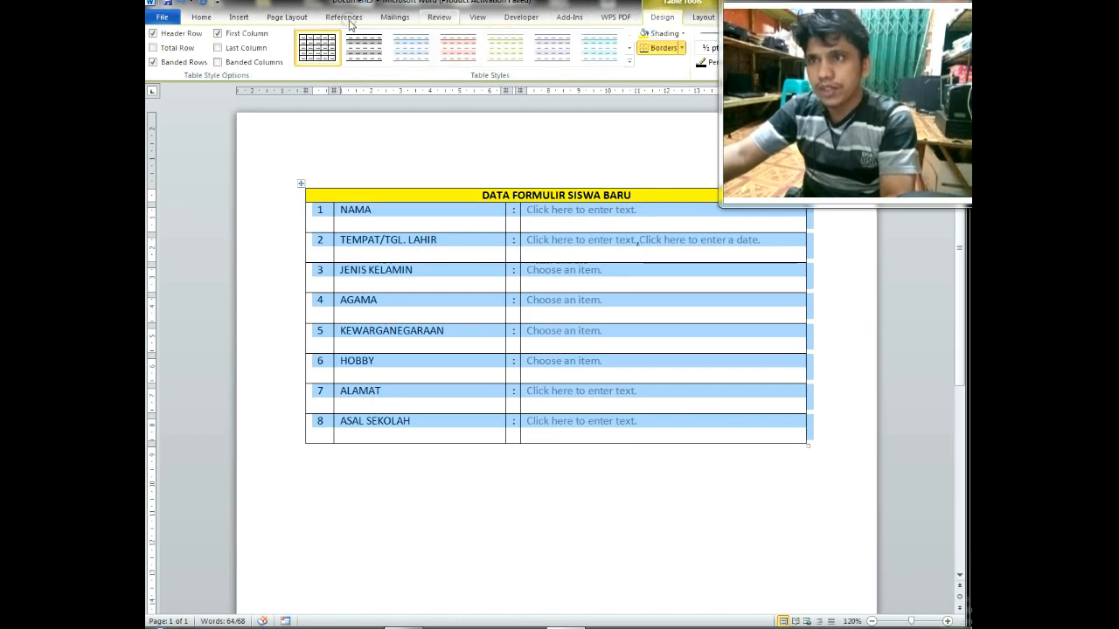
pyautogui.click(201, 17)
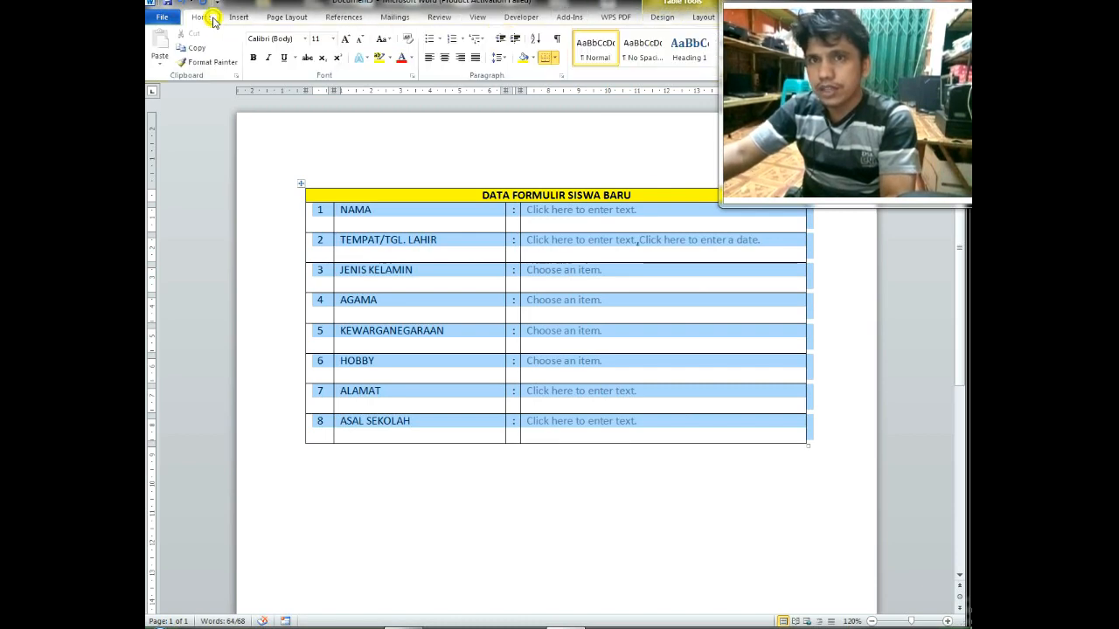
pyautogui.click(704, 18)
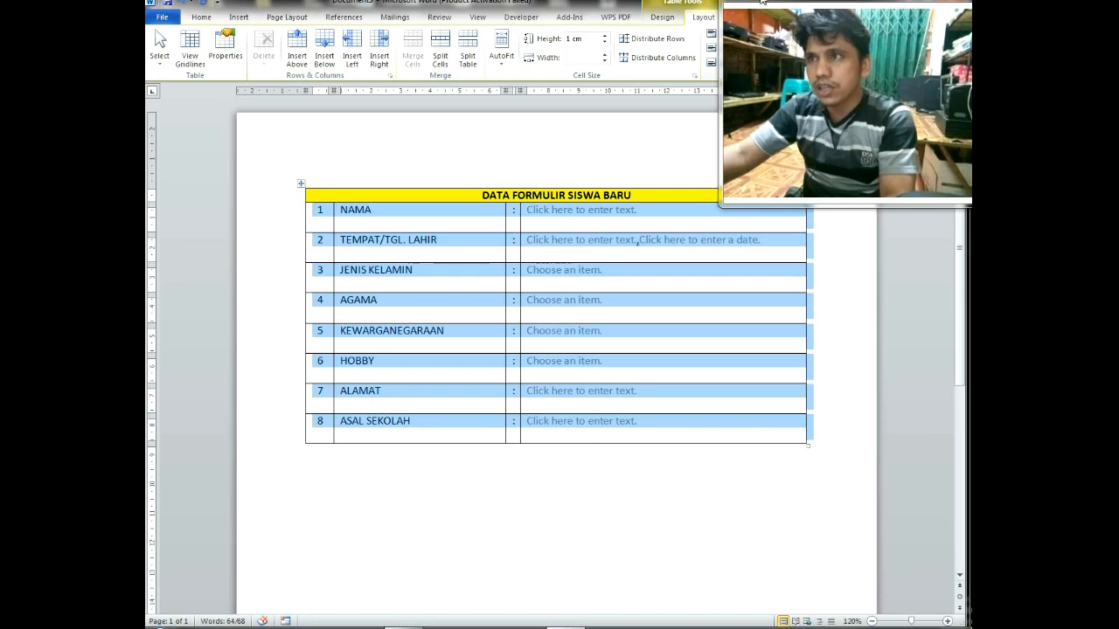
pyautogui.moveTo(763, 2); pyautogui.dragTo(784, 1)
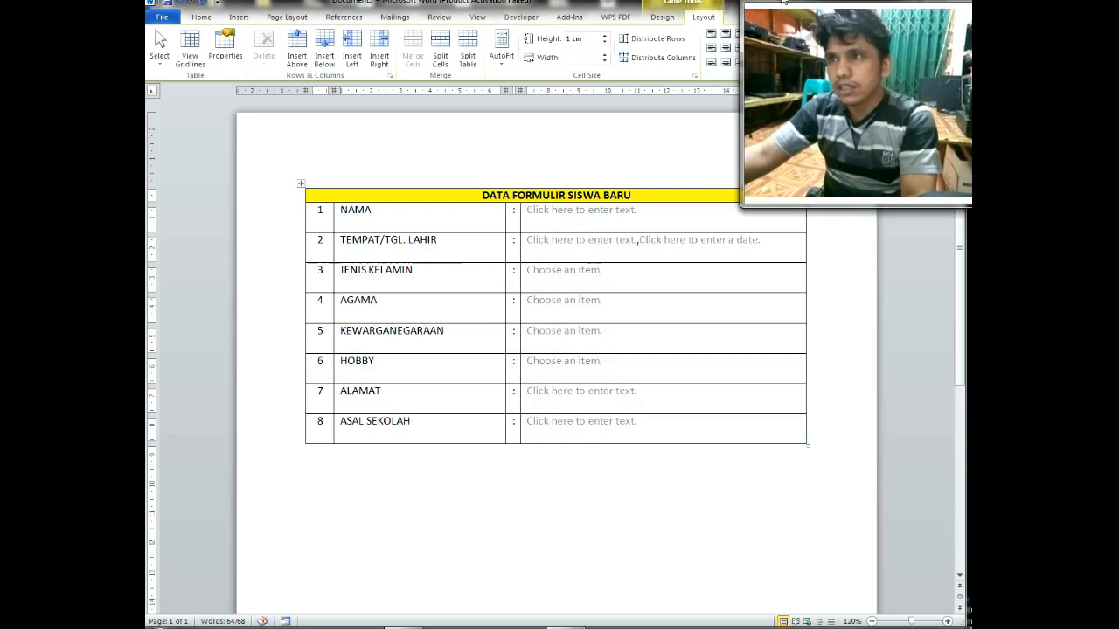
pyautogui.click(725, 48)
pyautogui.click(723, 50)
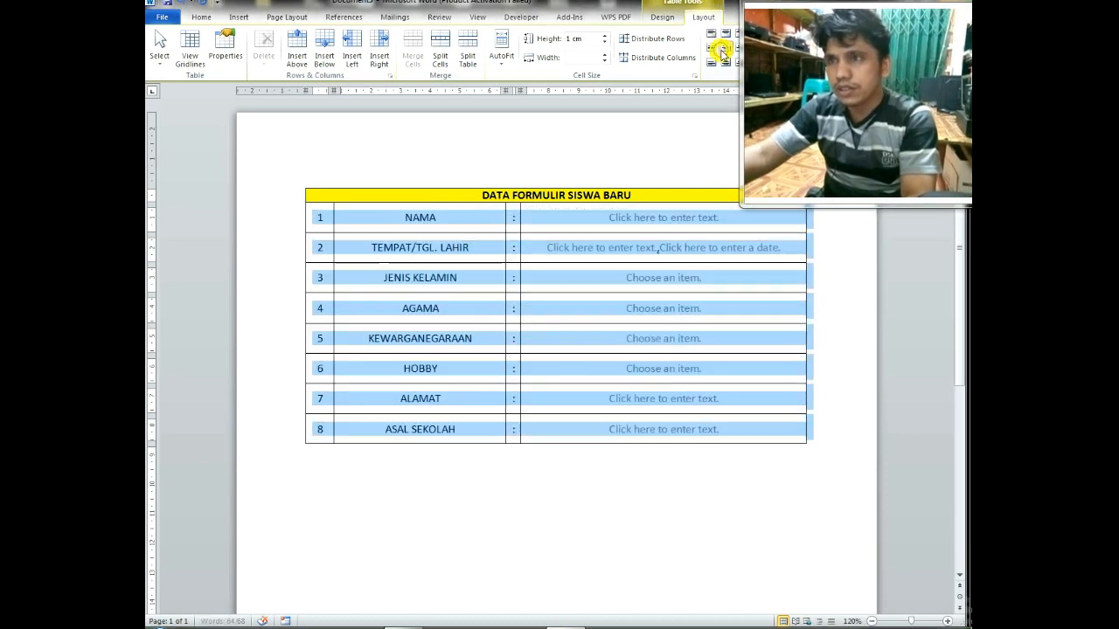
pyautogui.click(550, 453)
# - Align the content controls in the entry column to the left and vertically centered for all eight rows
pyautogui.moveTo(642, 217); pyautogui.dragTo(655, 370)
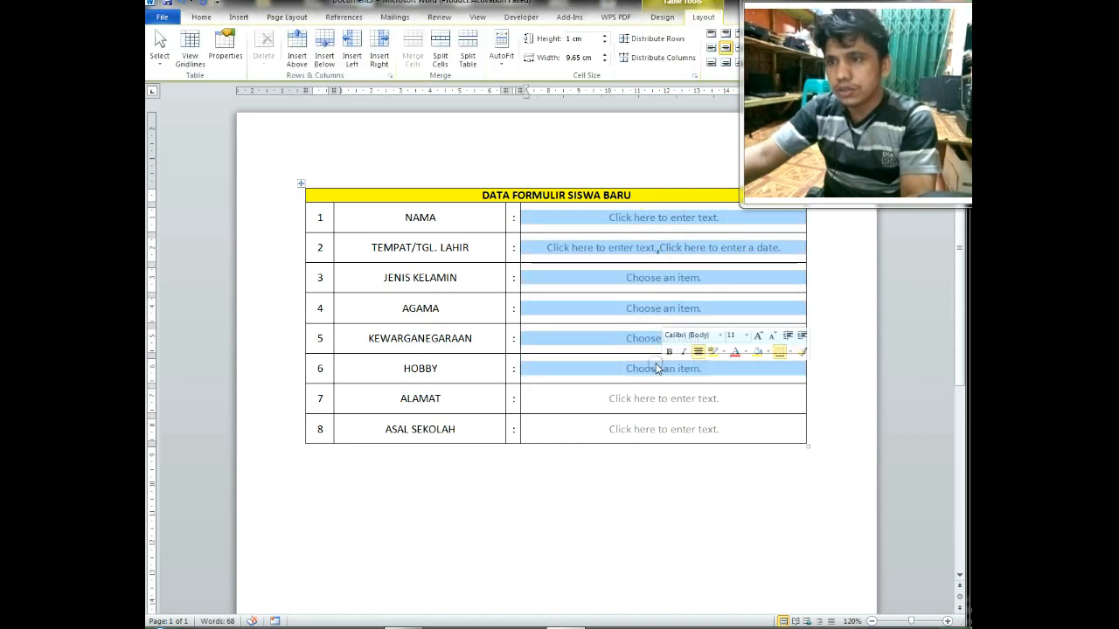
pyautogui.moveTo(626, 431); pyautogui.dragTo(646, 430)
pyautogui.click(712, 49)
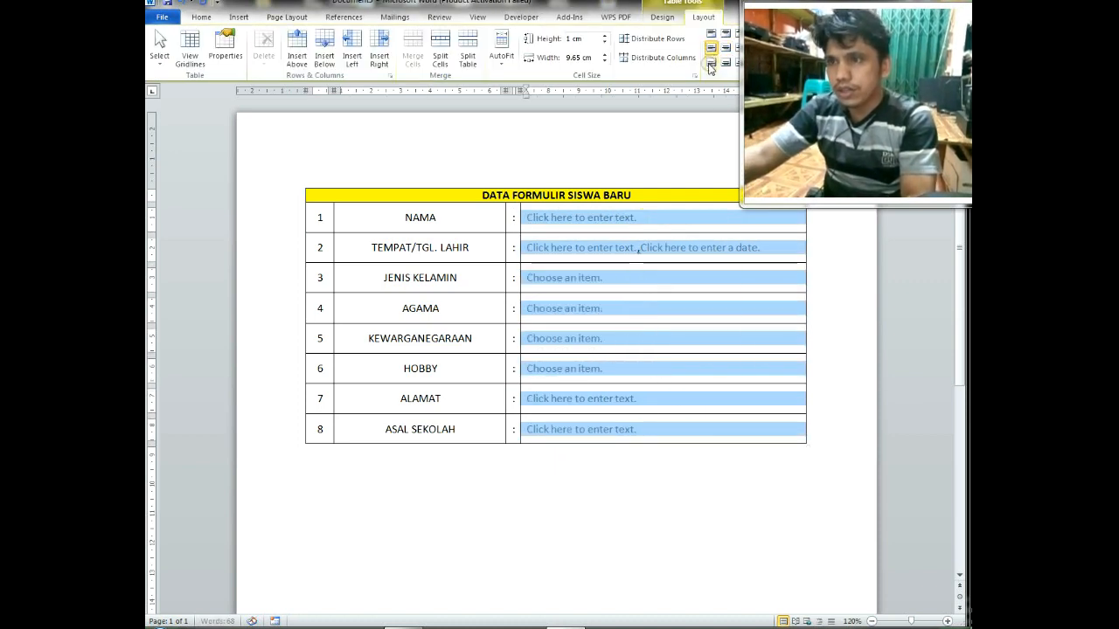
pyautogui.click(581, 485)
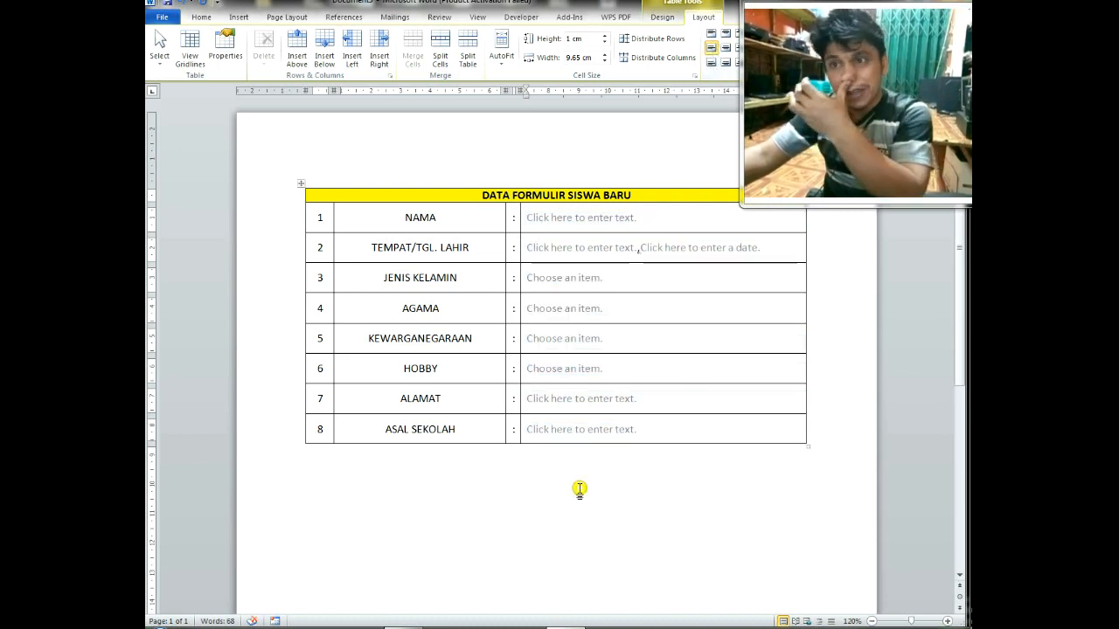
# - Enlarge the DATA FORMULIR SISWA BARU title row to about 0.98 cm high and center its text vertically and horizontally
pyautogui.moveTo(479, 220); pyautogui.dragTo(479, 217)
pyautogui.click(455, 200)
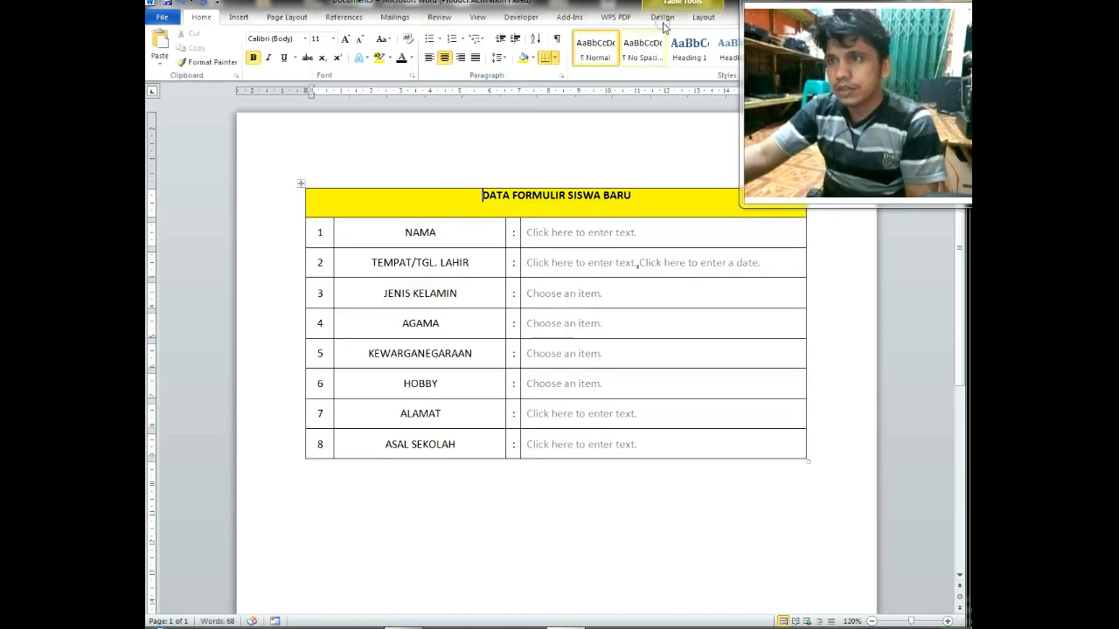
pyautogui.click(703, 16)
pyautogui.click(725, 49)
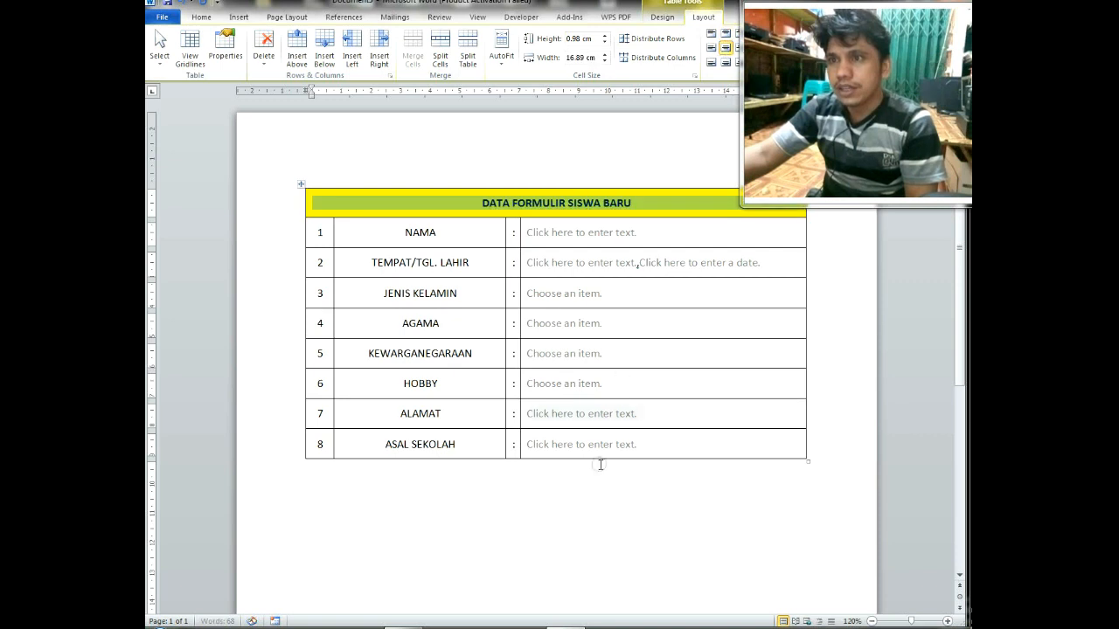
pyautogui.click(590, 511)
# - Align the label column from NAMA to ASAL SEKOLAH to the left and vertically centered
pyautogui.moveTo(463, 241); pyautogui.dragTo(457, 439)
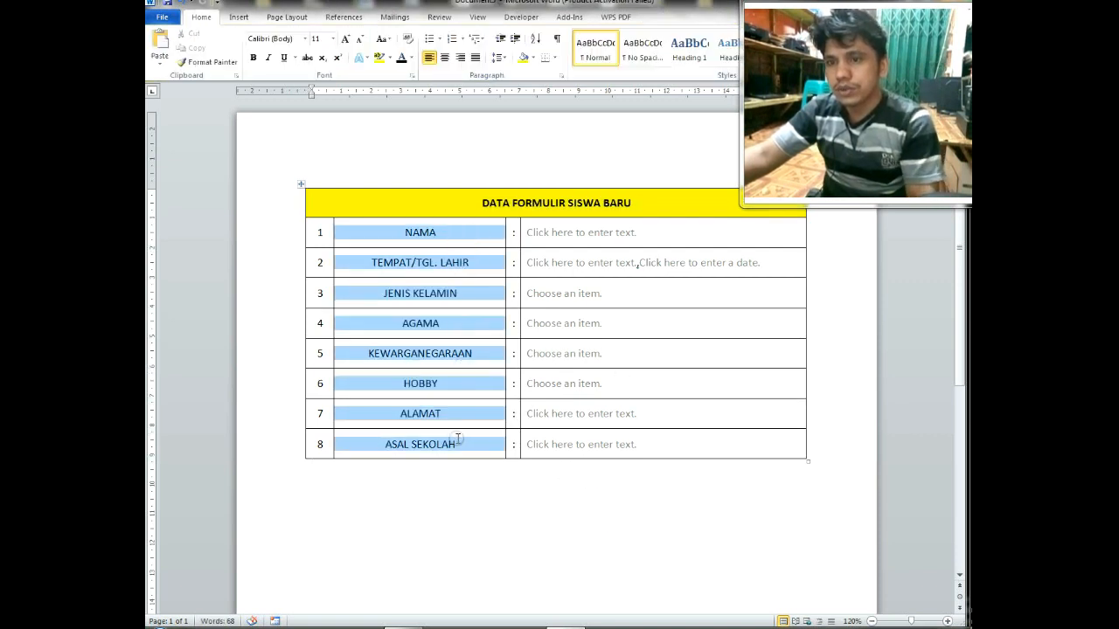
pyautogui.click(703, 17)
pyautogui.click(713, 49)
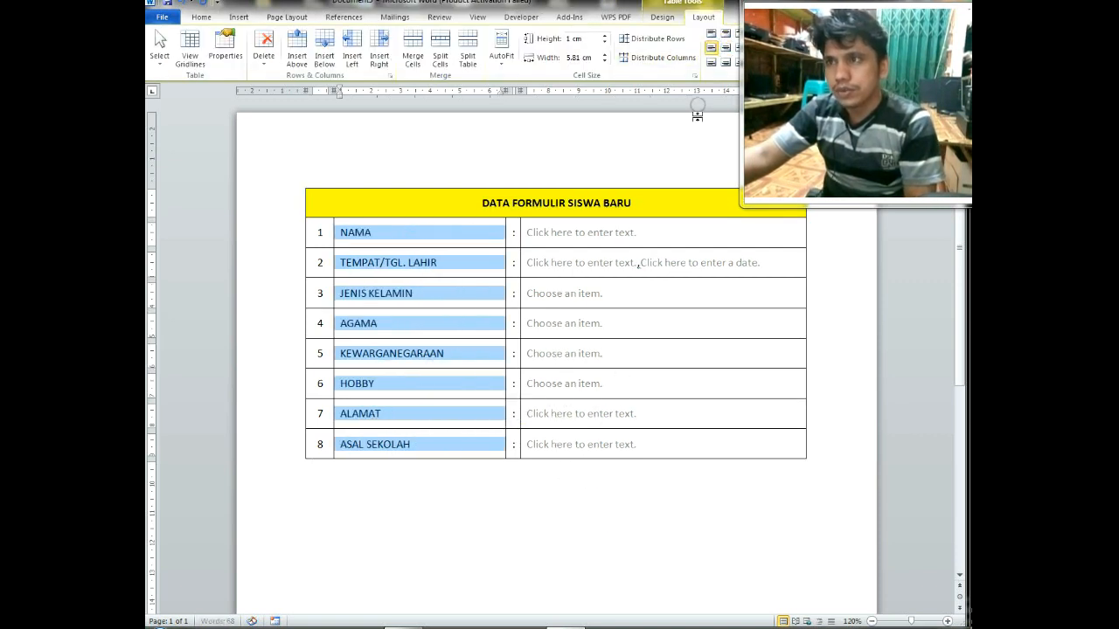
pyautogui.click(577, 466)
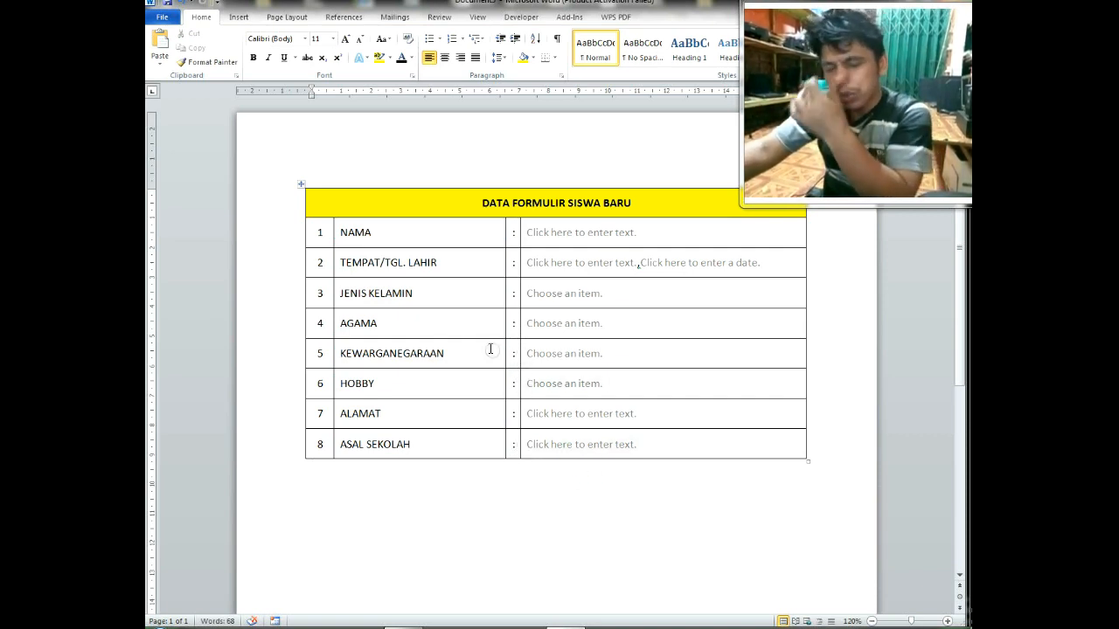
# - Remove all borders from the whole form table
pyautogui.click(300, 186)
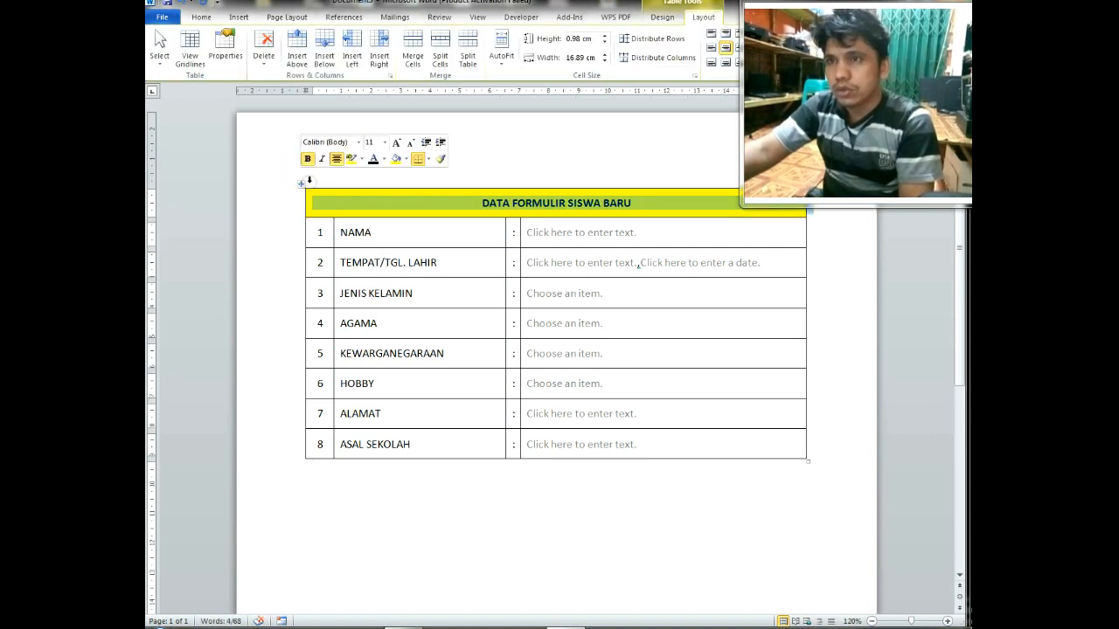
pyautogui.click(342, 207)
pyautogui.click(304, 184)
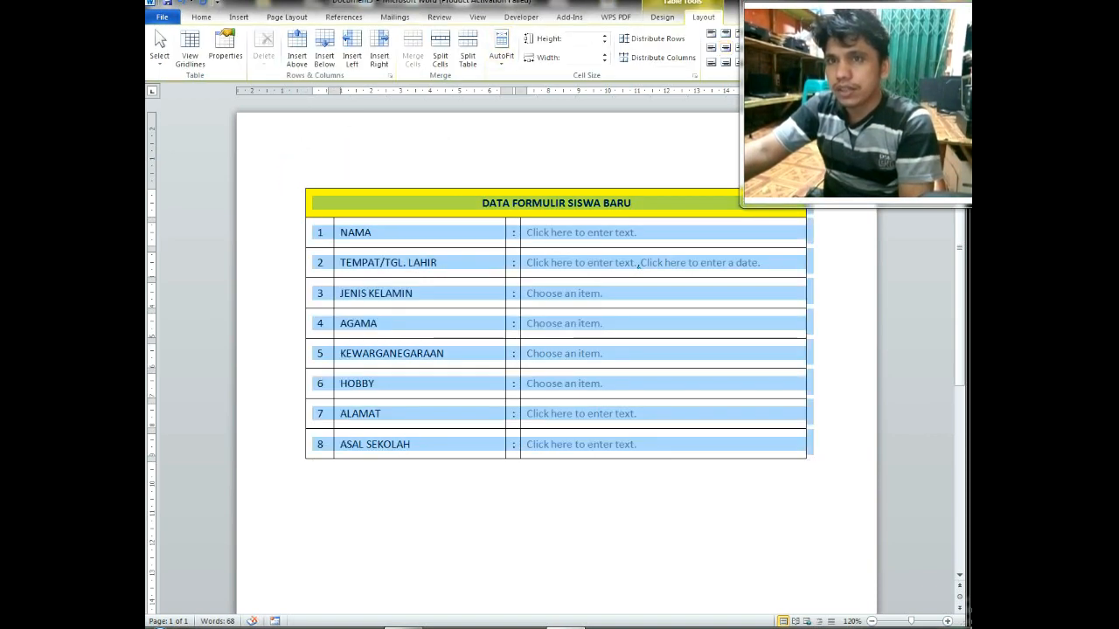
pyautogui.click(206, 16)
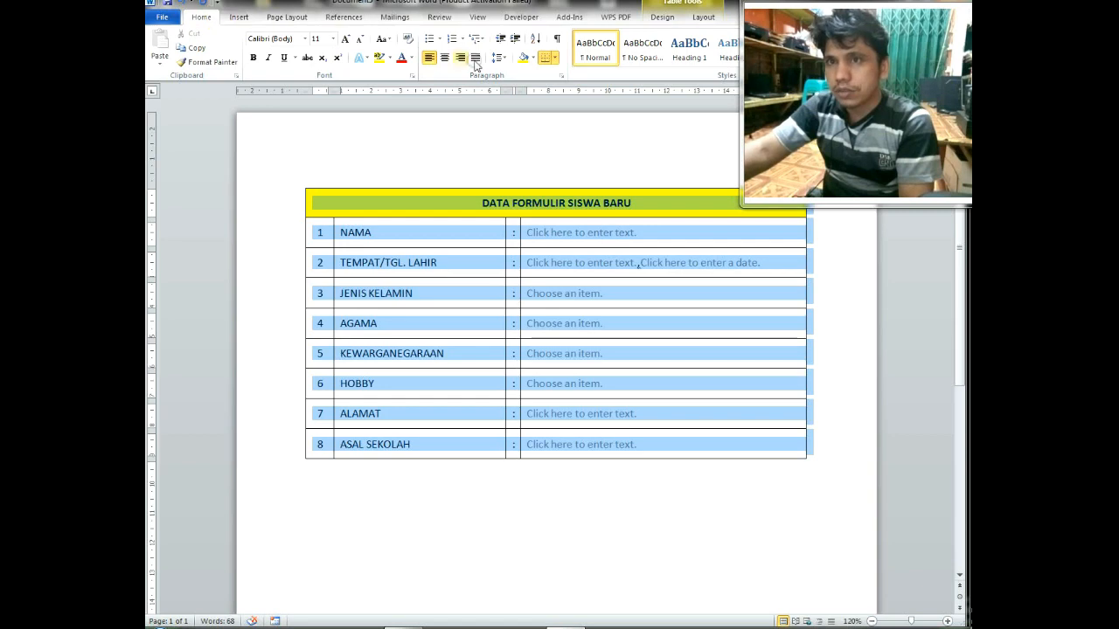
pyautogui.click(553, 59)
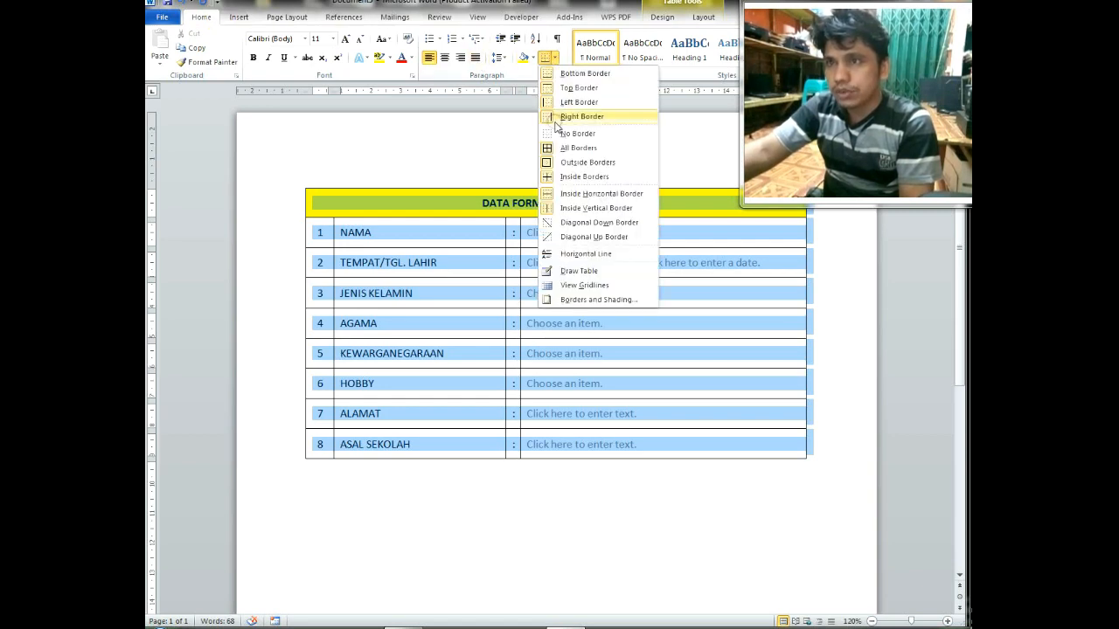
pyautogui.click(576, 131)
pyautogui.click(633, 486)
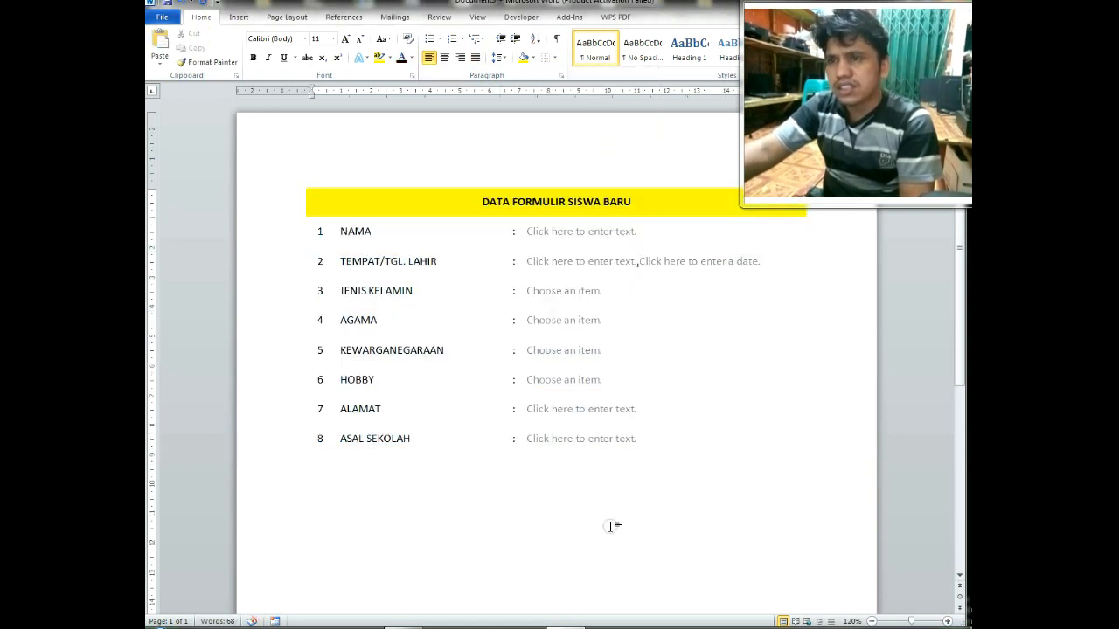
pyautogui.scroll(-2, 605, 494)
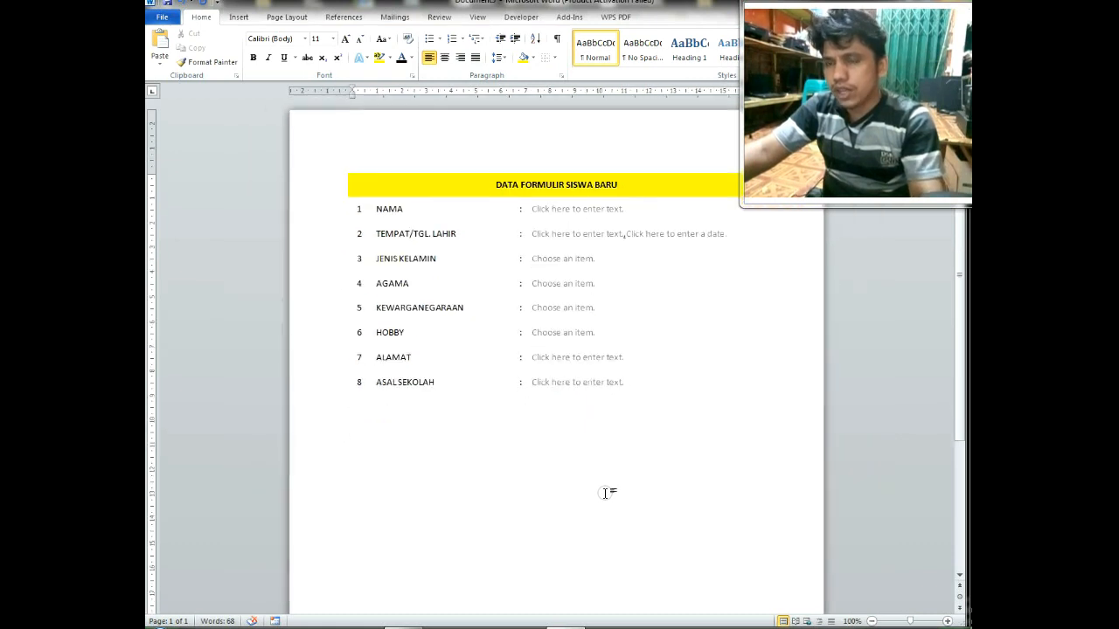
pyautogui.scroll(1, 564, 463)
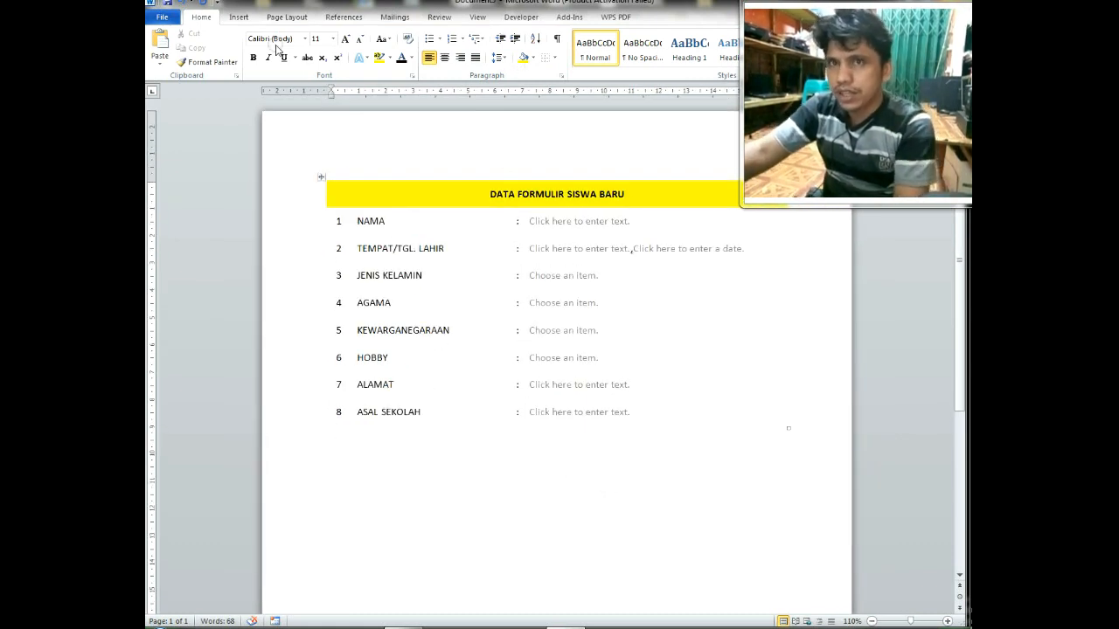
pyautogui.click(165, 18)
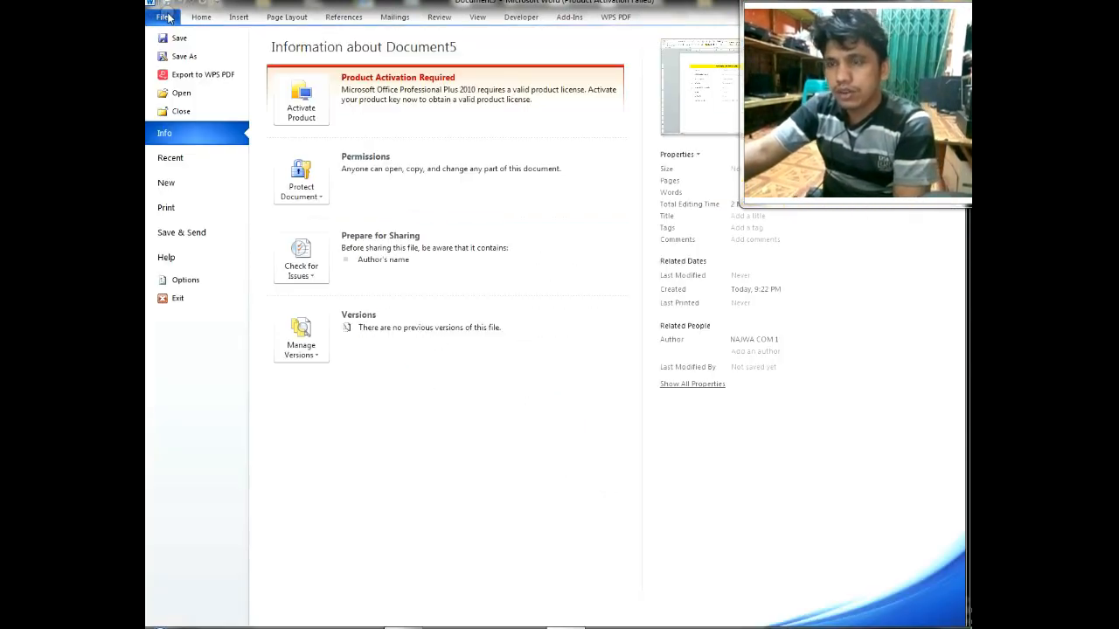
pyautogui.click(163, 18)
pyautogui.click(163, 17)
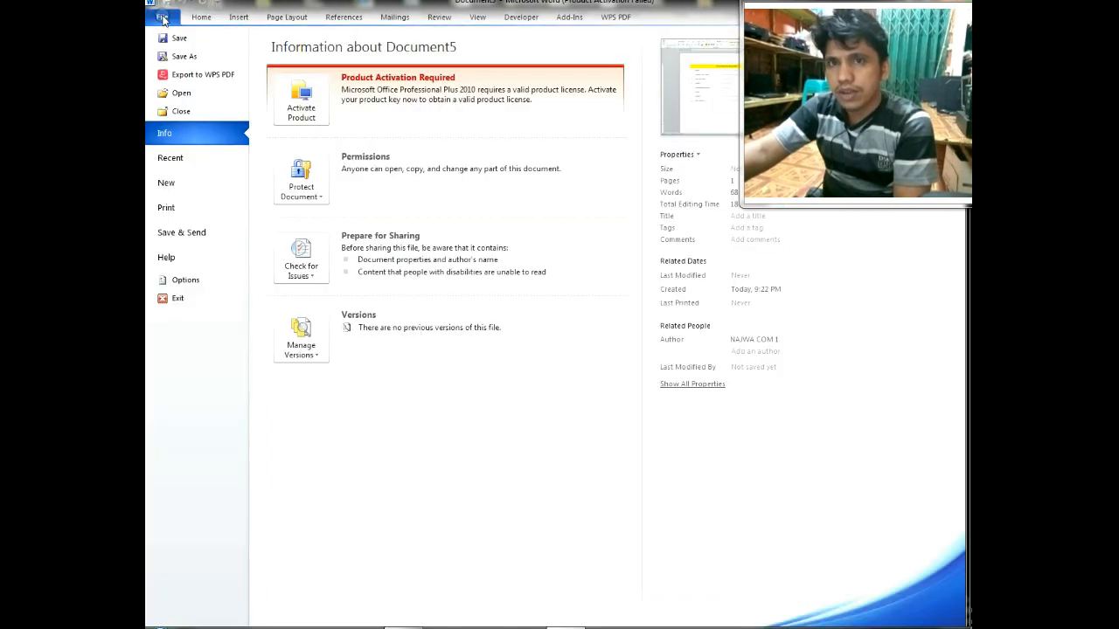
pyautogui.click(162, 18)
pyautogui.click(163, 18)
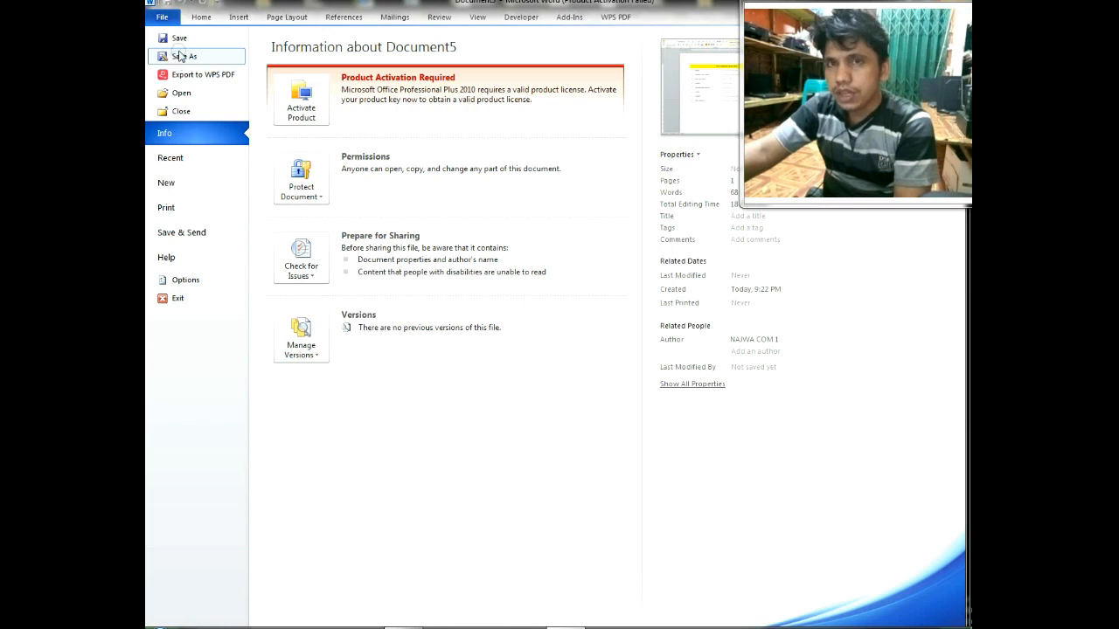
pyautogui.click(198, 17)
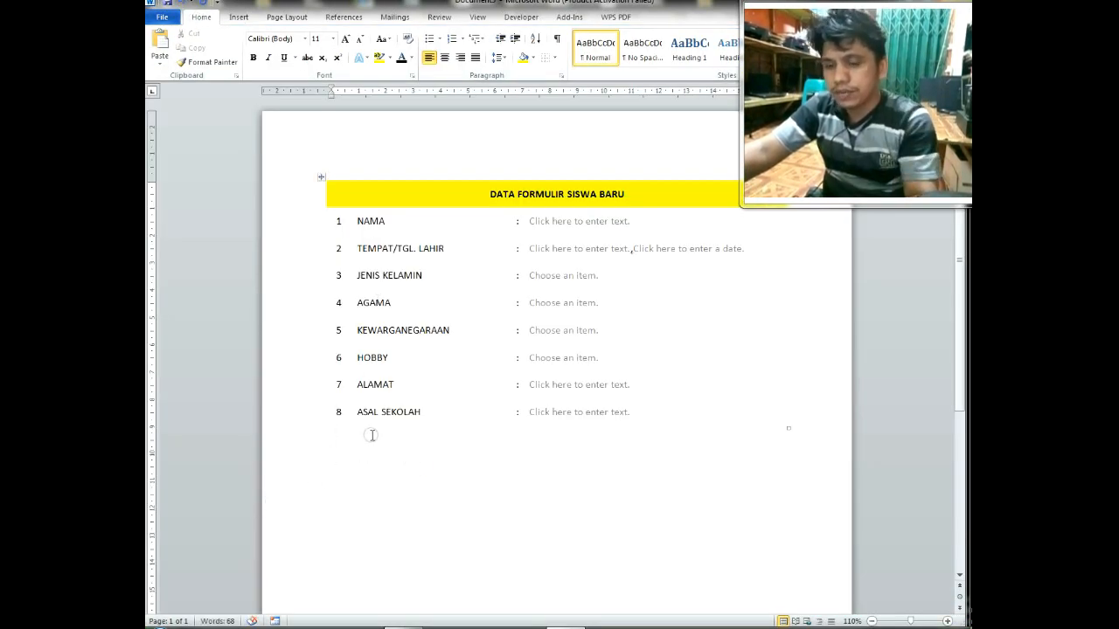
# - Insert an ActiveX command button on the right-aligned line below the form table
pyautogui.hotkey('ctrl', 'r')
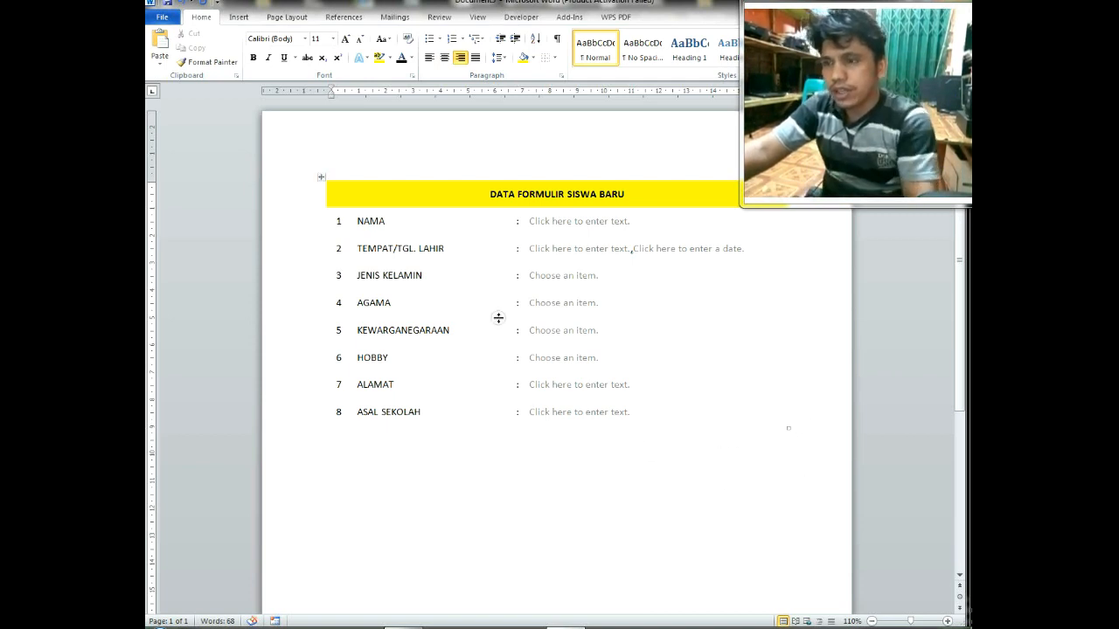
pyautogui.click(520, 17)
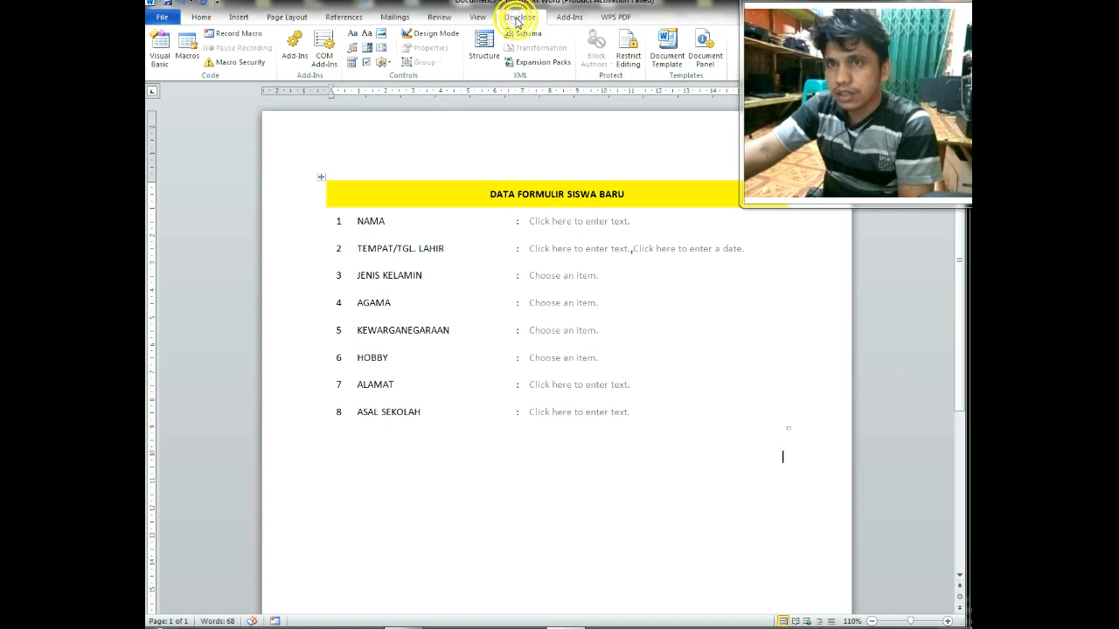
pyautogui.click(386, 63)
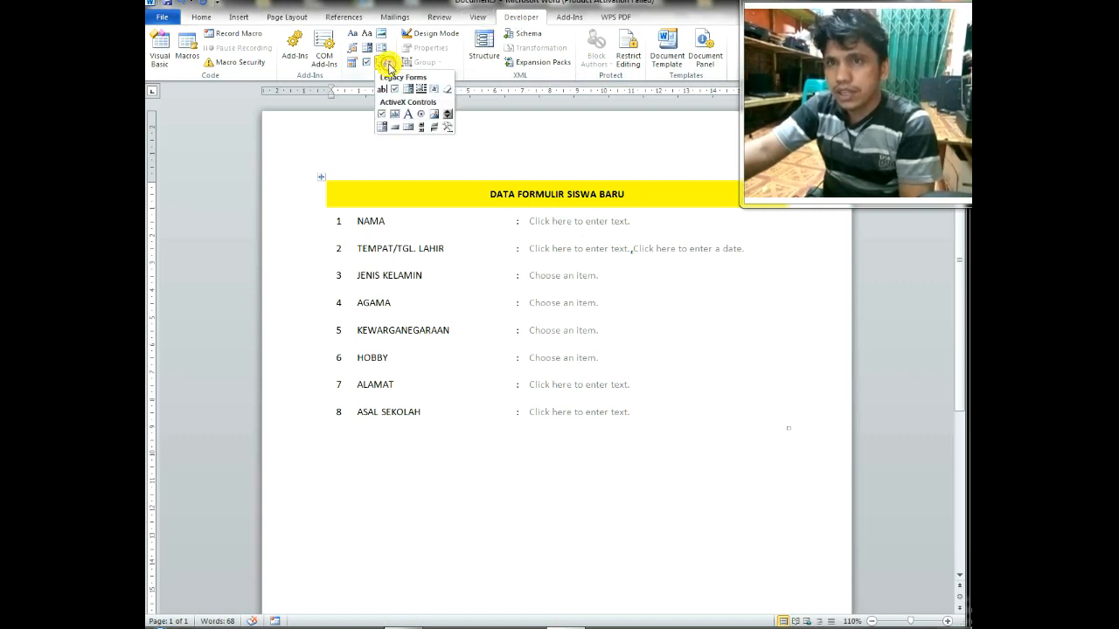
pyautogui.click(395, 129)
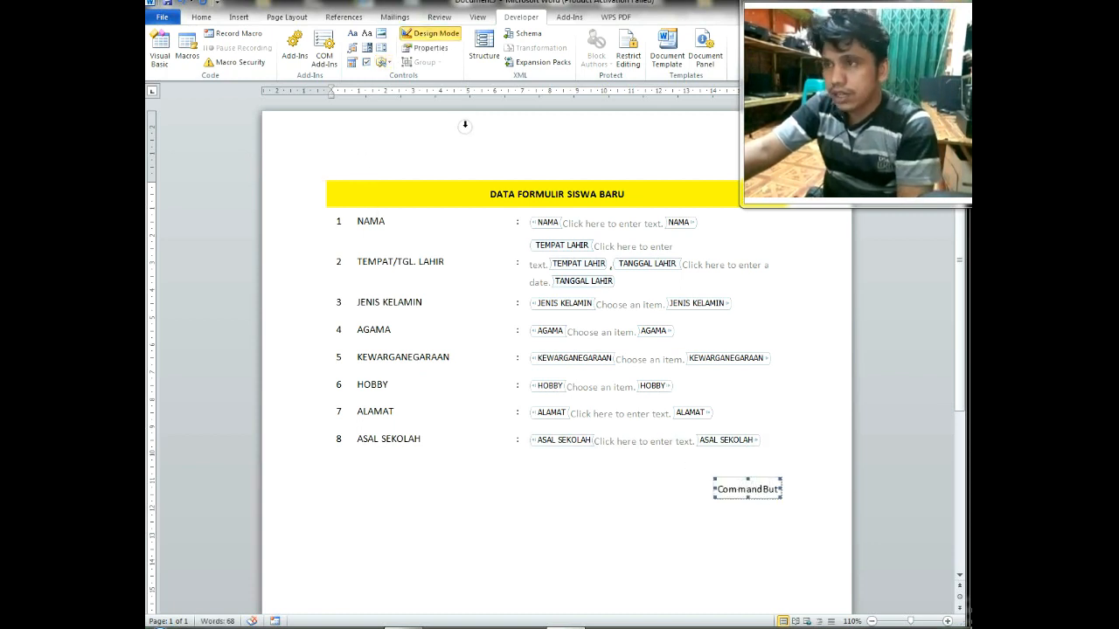
# - View the command button's click procedure in the Visual Basic editor and close the editor
pyautogui.doubleClick(745, 490)
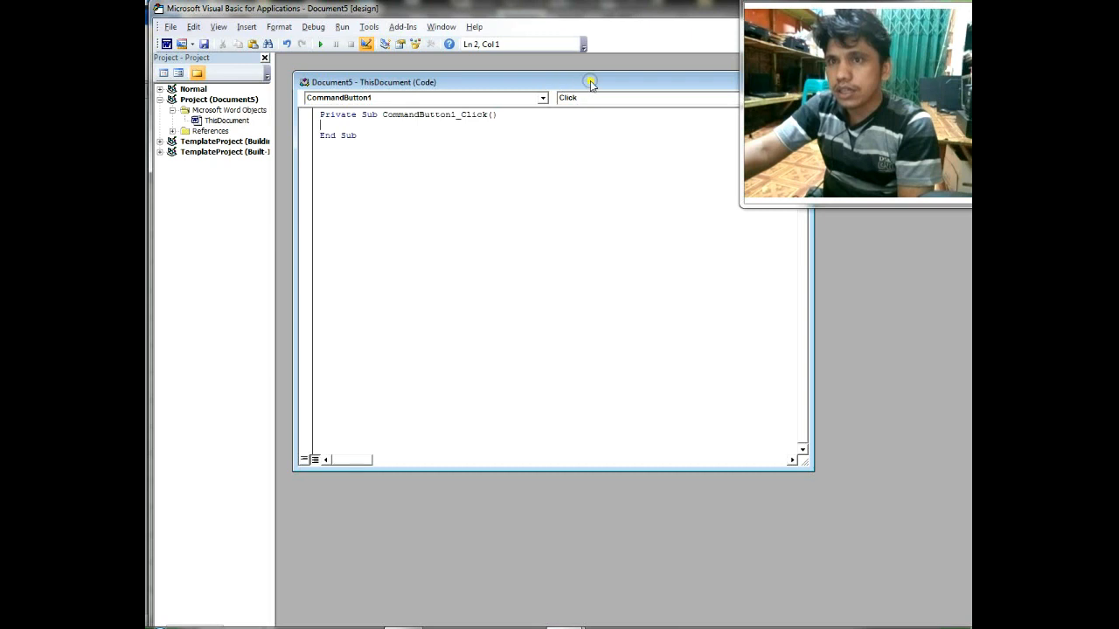
pyautogui.moveTo(590, 83); pyautogui.dragTo(568, 94)
pyautogui.moveTo(297, 129); pyautogui.dragTo(402, 196)
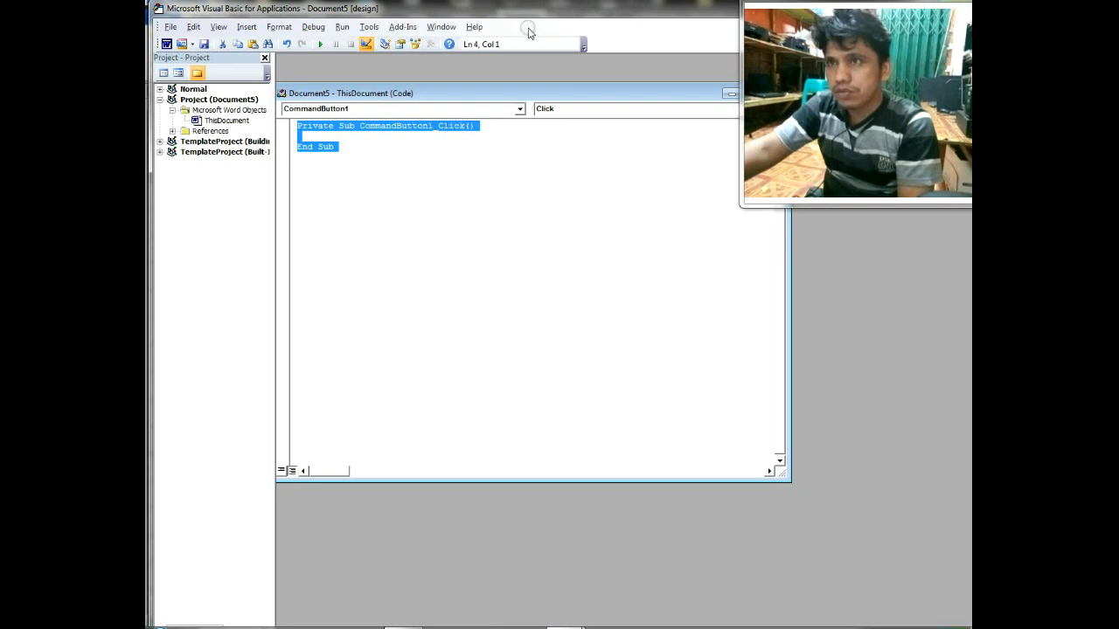
pyautogui.moveTo(646, 9); pyautogui.dragTo(320, 125)
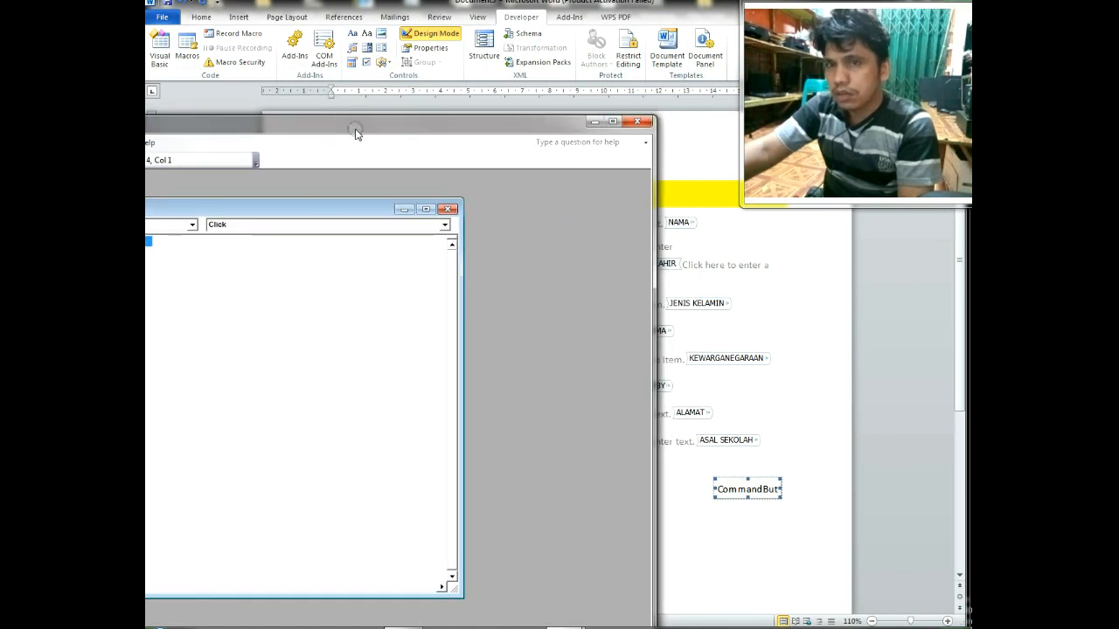
pyautogui.moveTo(475, 119); pyautogui.dragTo(425, 120)
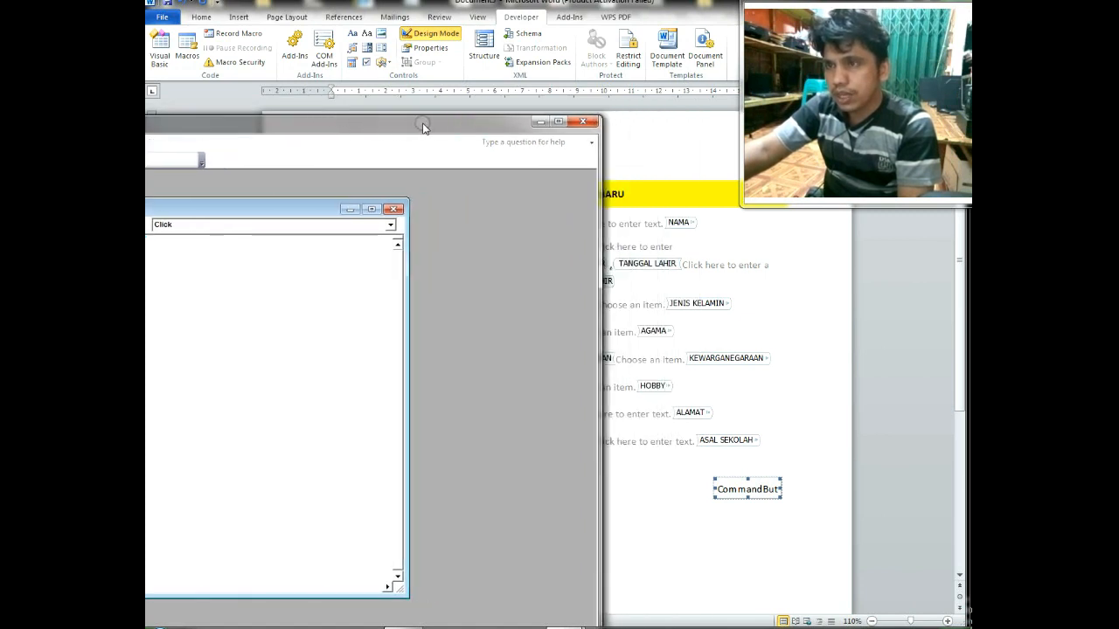
pyautogui.click(583, 123)
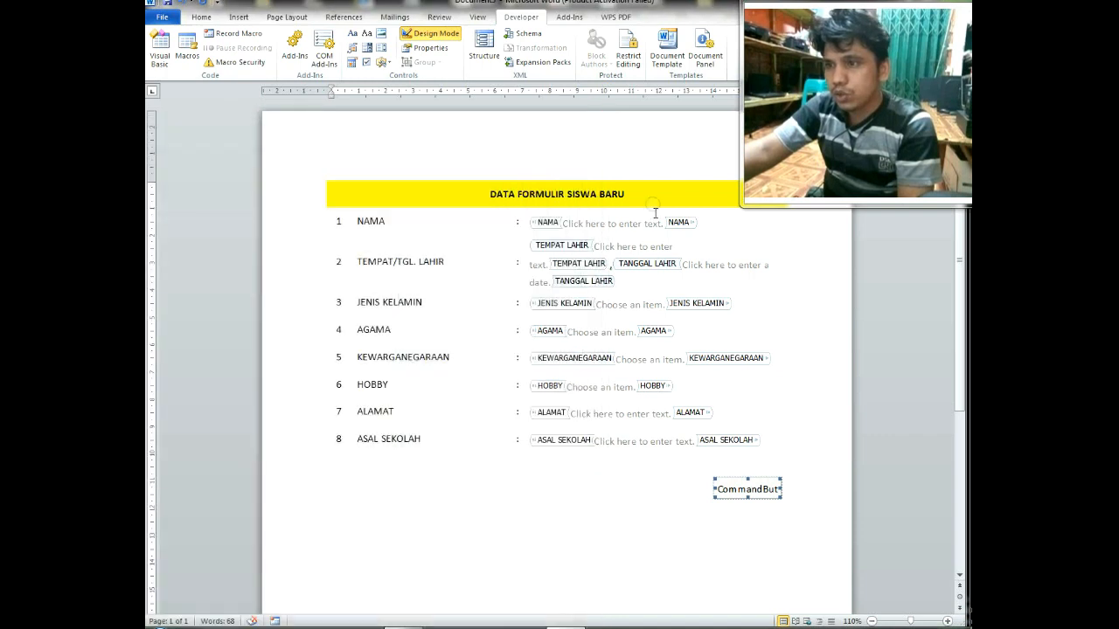
# - Set the command button's Caption property to Simpan and close its properties
pyautogui.rightClick(758, 488)
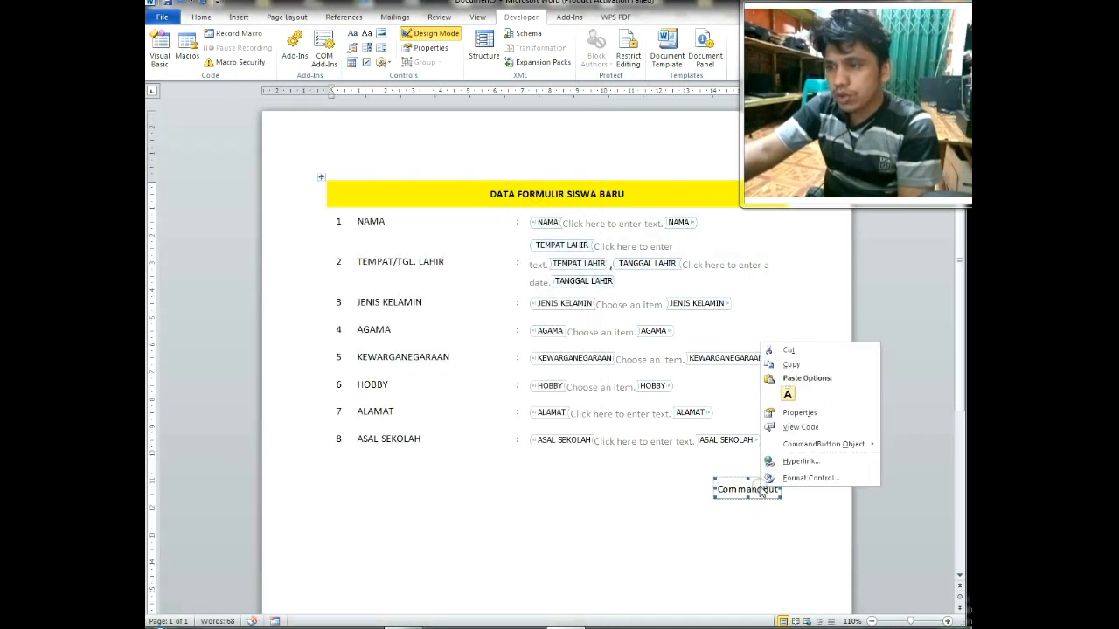
pyautogui.click(737, 486)
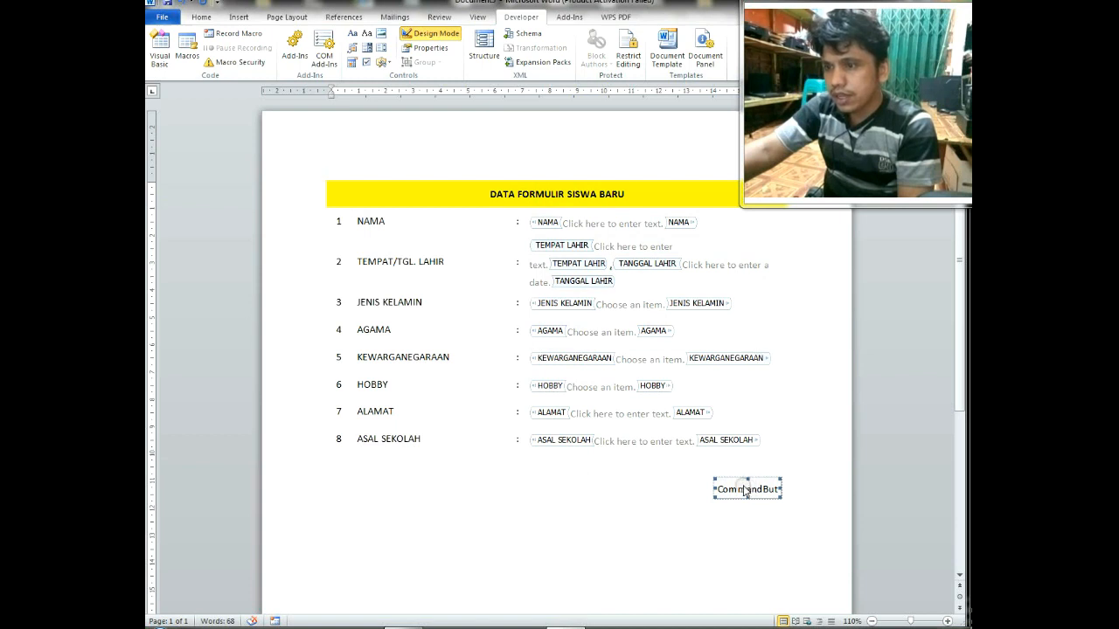
pyautogui.click(382, 62)
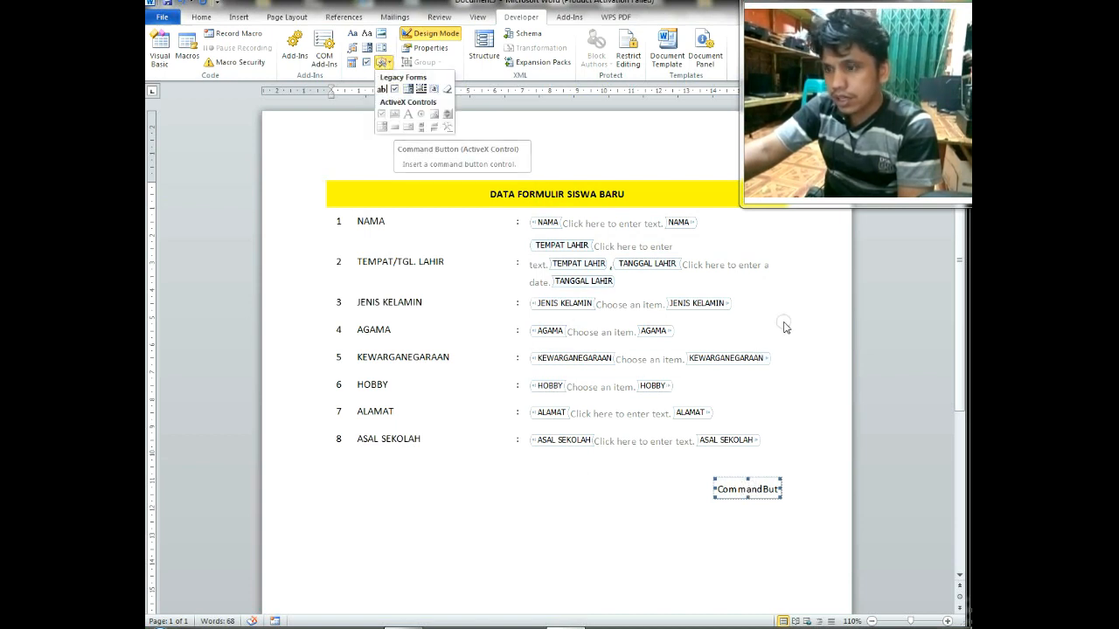
pyautogui.rightClick(741, 494)
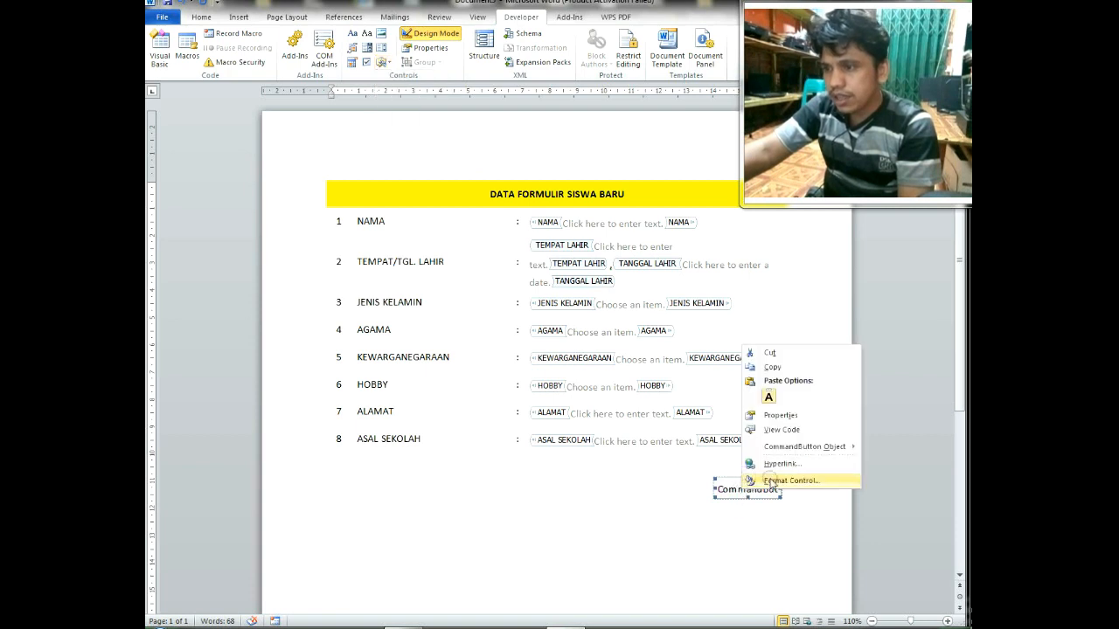
pyautogui.click(788, 415)
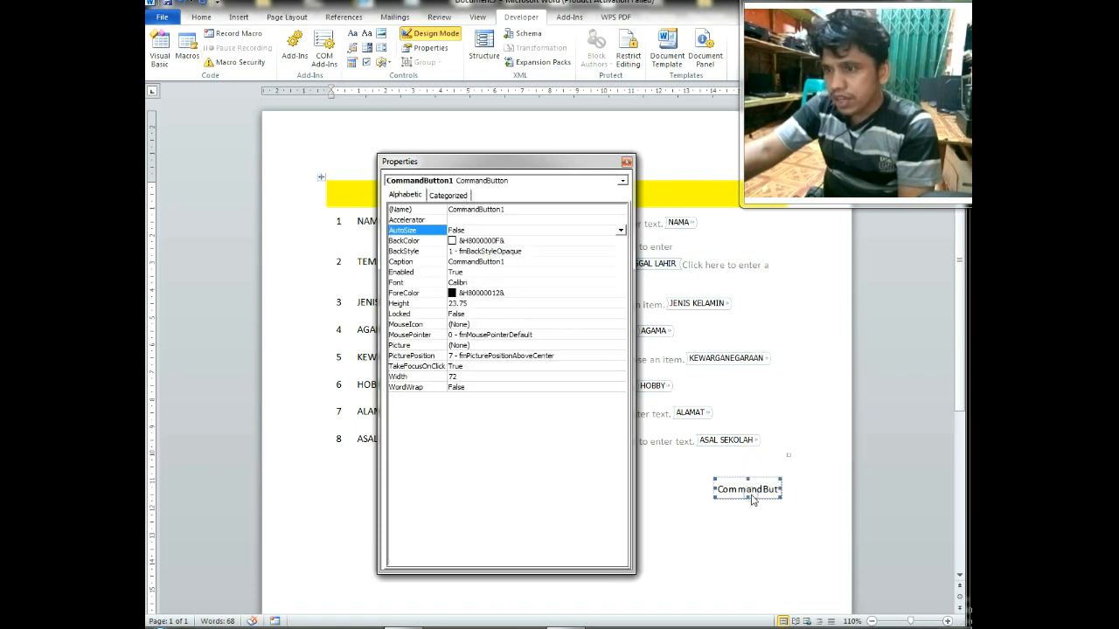
pyautogui.click(469, 262)
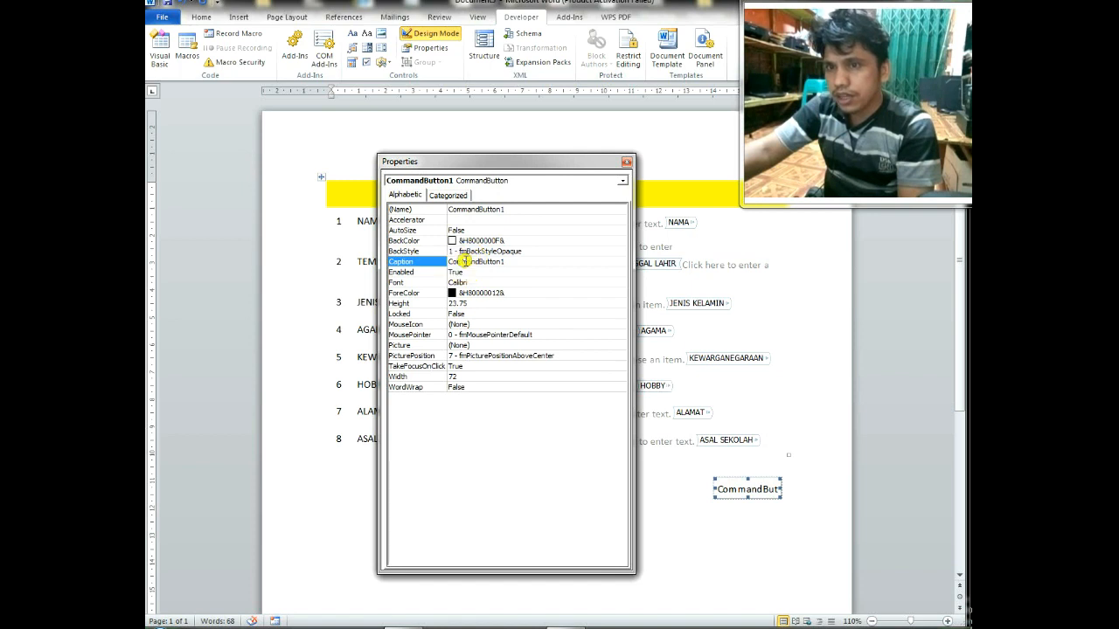
pyautogui.doubleClick(511, 261)
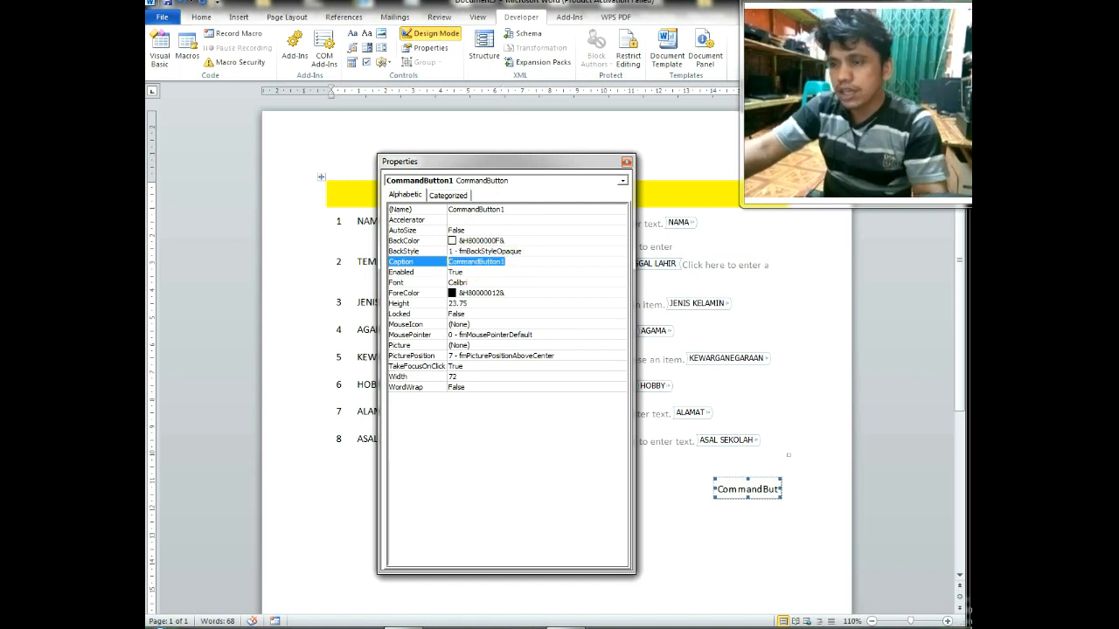
pyautogui.write('s')
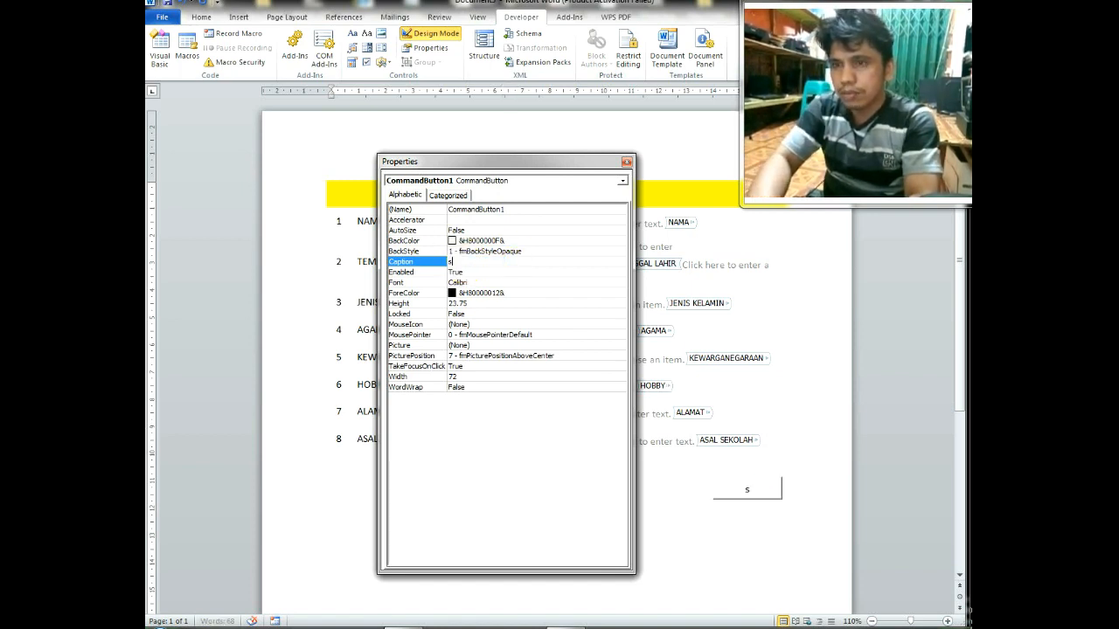
pyautogui.write('Sim')
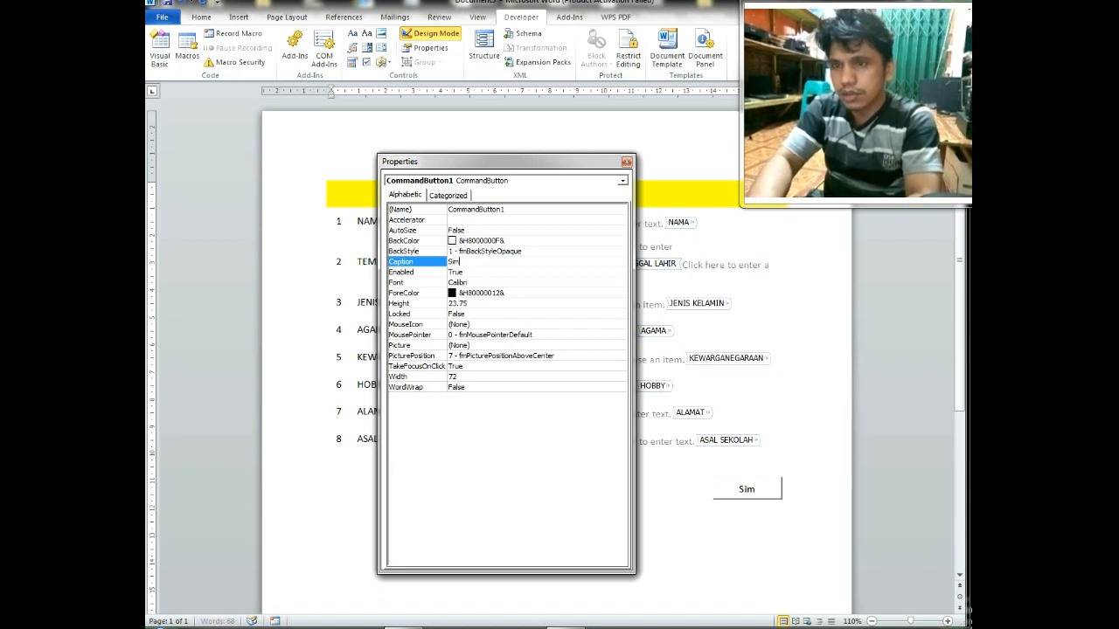
pyautogui.write('pan')
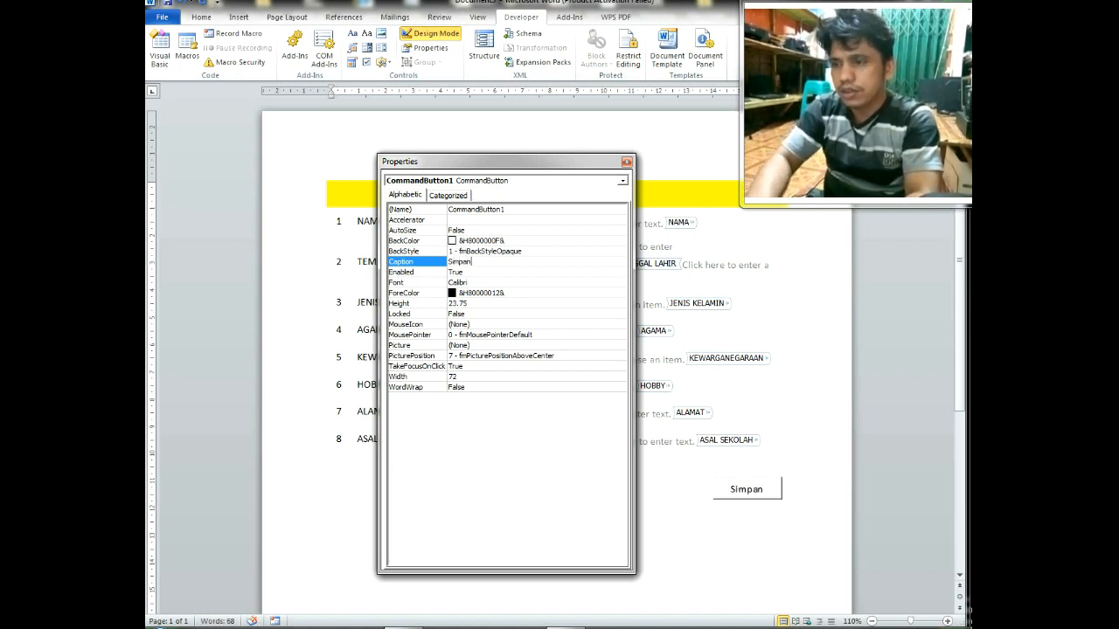
pyautogui.click(626, 162)
pyautogui.click(846, 358)
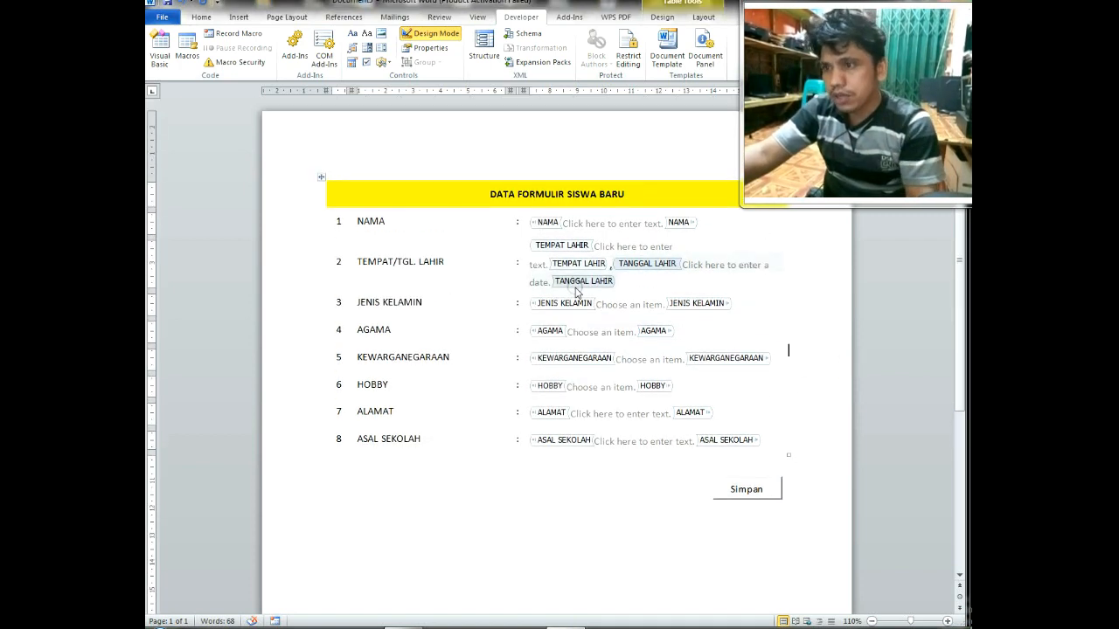
pyautogui.click(749, 492)
pyautogui.click(619, 497)
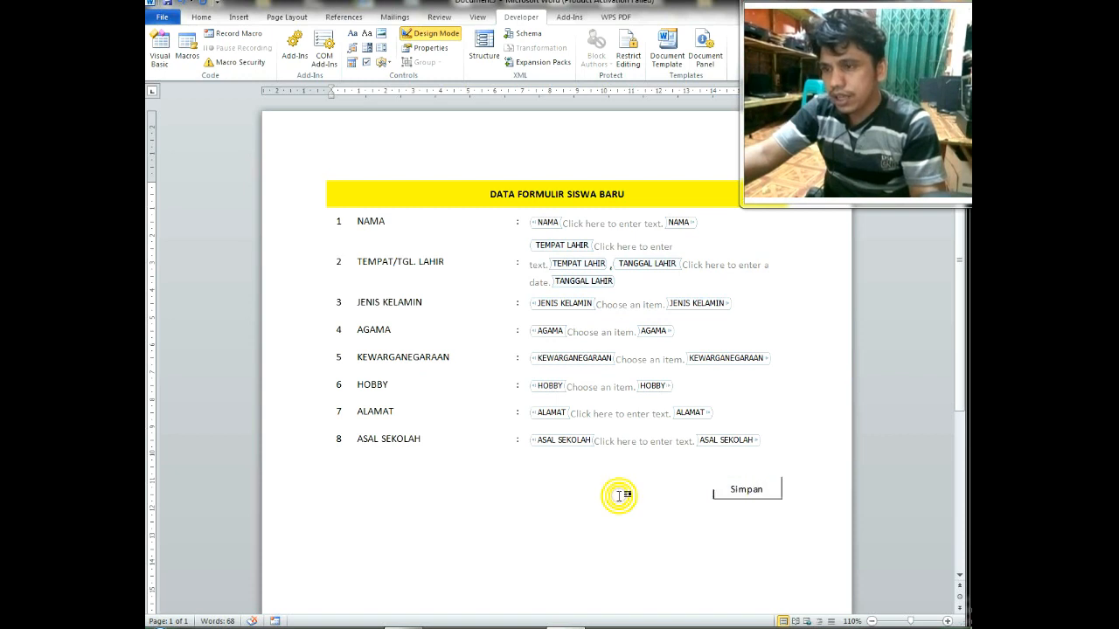
pyautogui.click(748, 494)
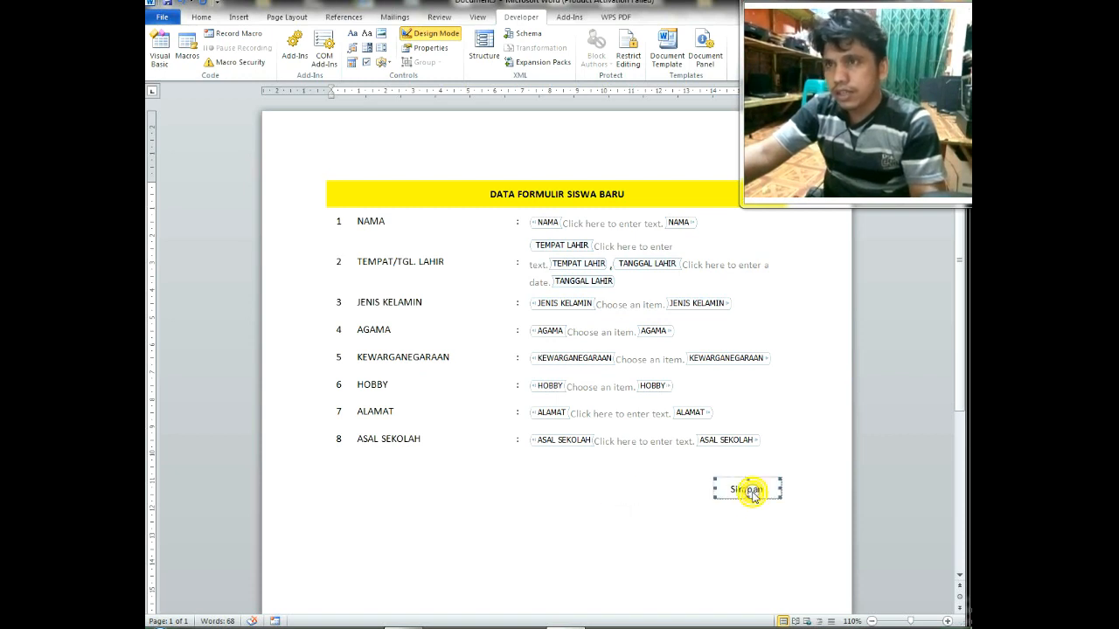
pyautogui.click(620, 505)
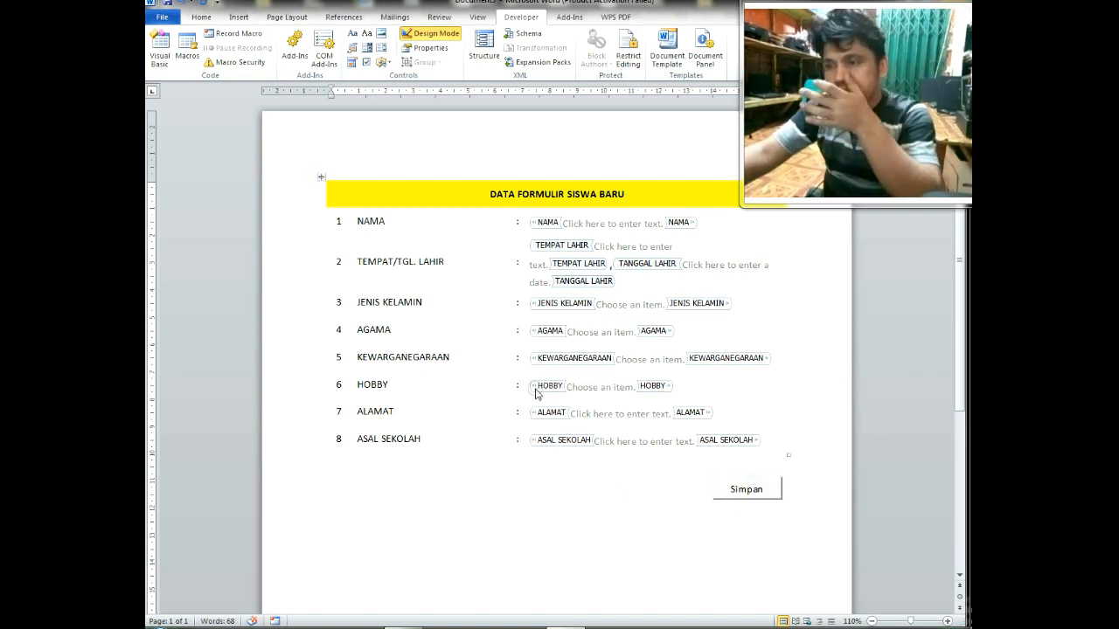
# - Begin saving the document under a new name with the Desktop as the destination folder
pyautogui.click(162, 19)
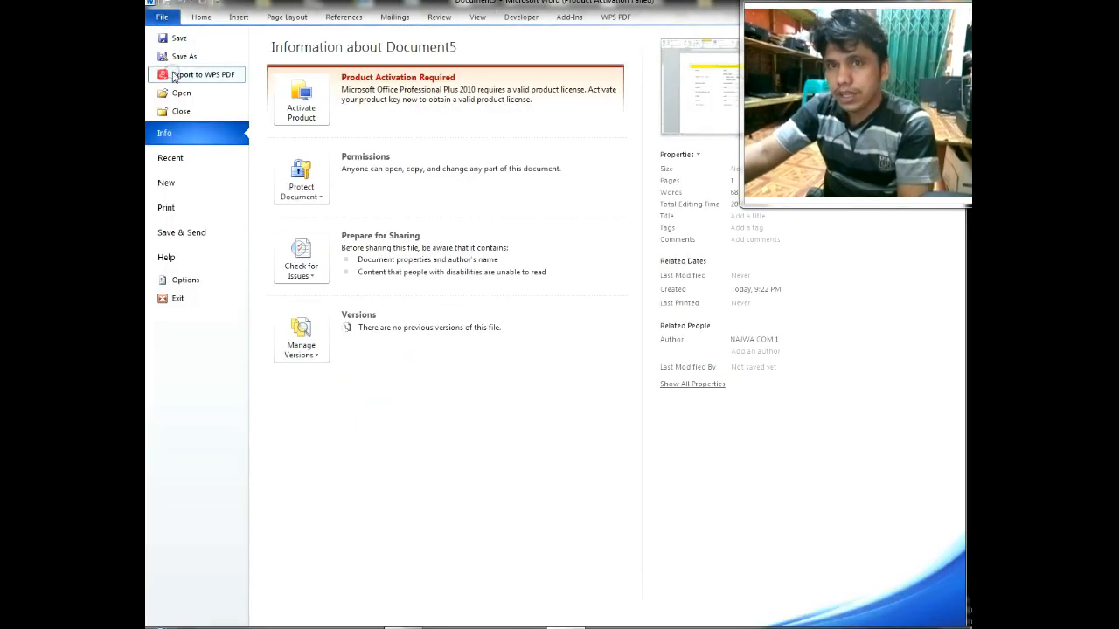
pyautogui.click(179, 58)
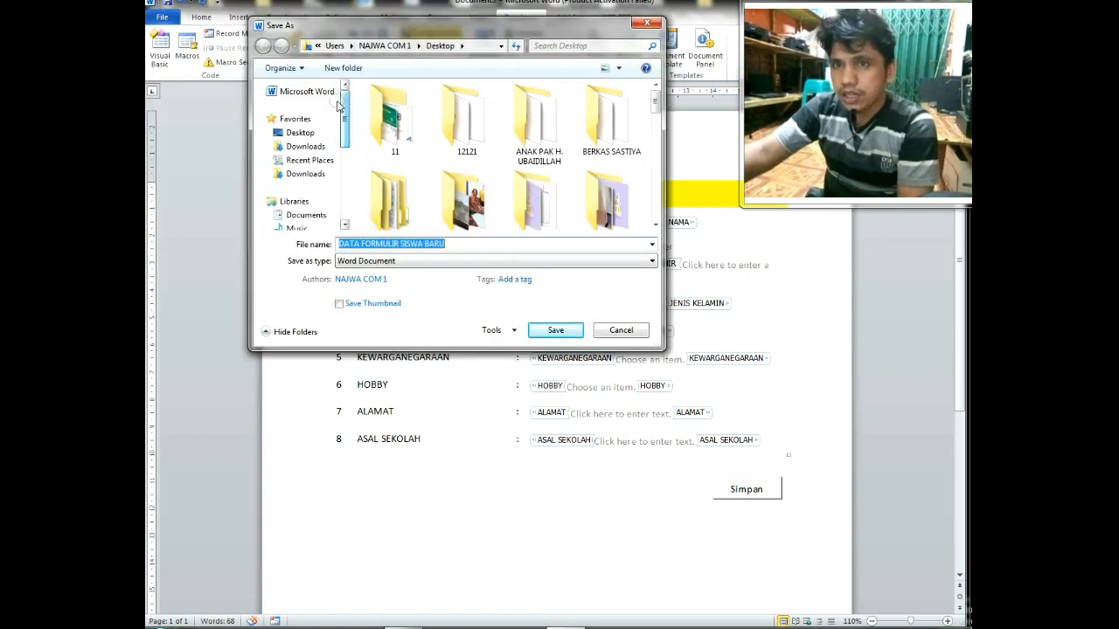
pyautogui.click(300, 132)
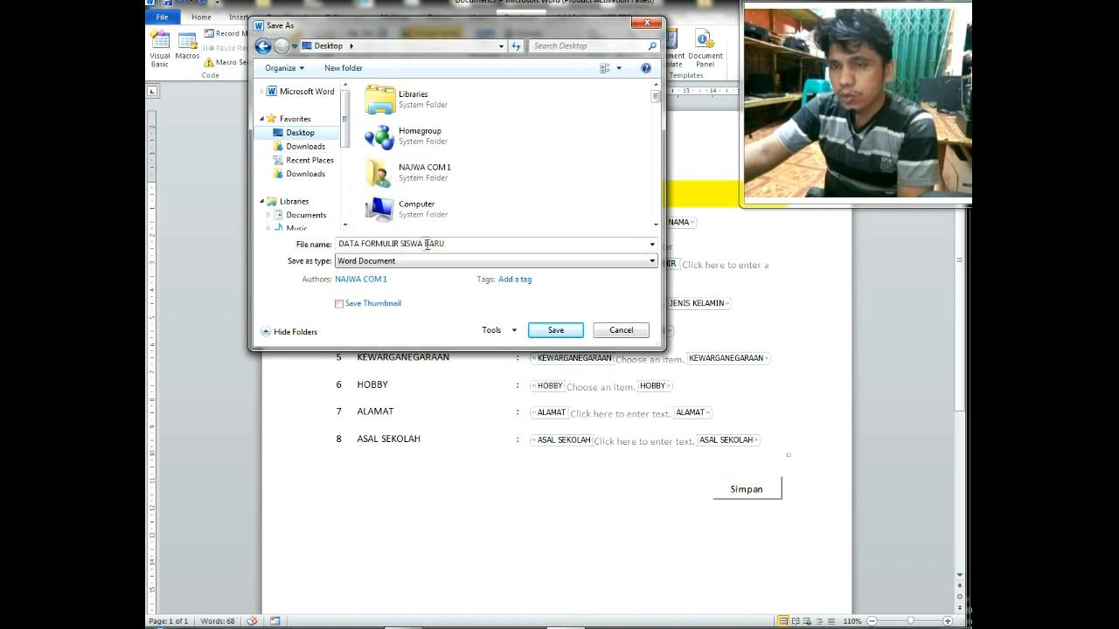
# - Change the file name to APLIKASI DATA PENGISIAN FORMULIR SISWA BARU
pyautogui.click(466, 242)
pyautogui.click(339, 246)
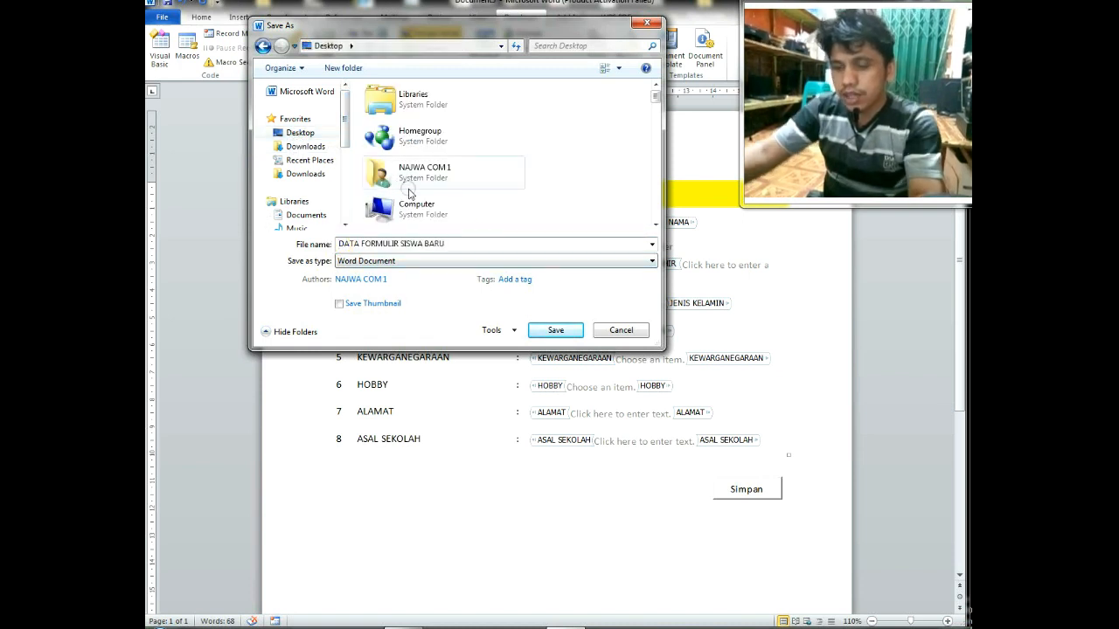
pyautogui.write('aplika')
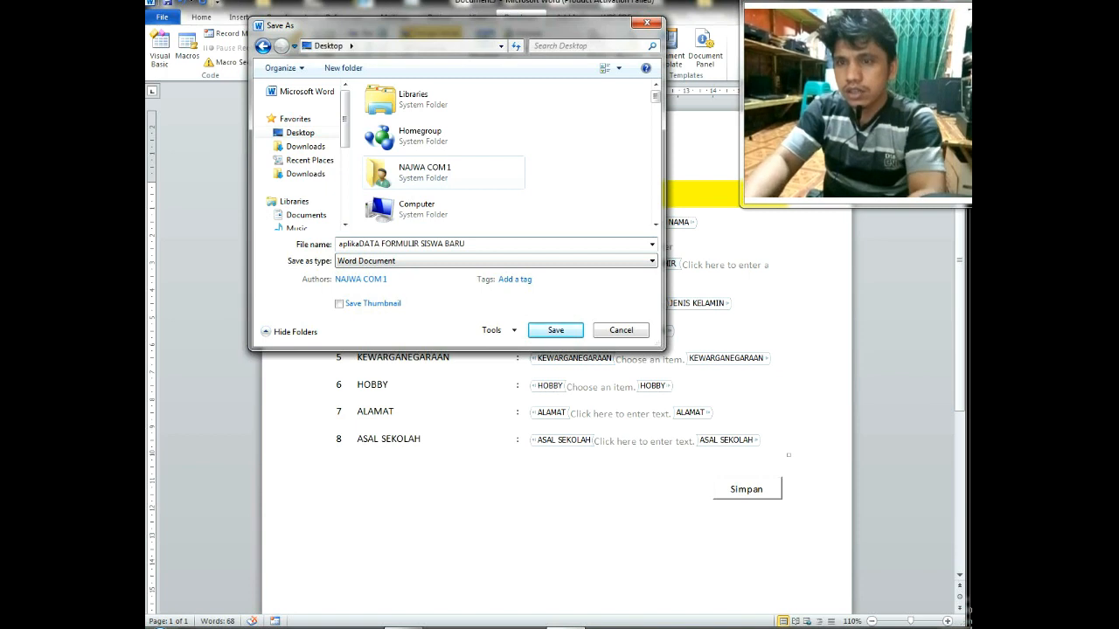
pyautogui.press('BackSpace')
pyautogui.press('BackSpace')
pyautogui.press('BackSpace')
pyautogui.press('BackSpace')
pyautogui.press('BackSpace')
pyautogui.press('BackSpace')
pyautogui.write('APLIKA')
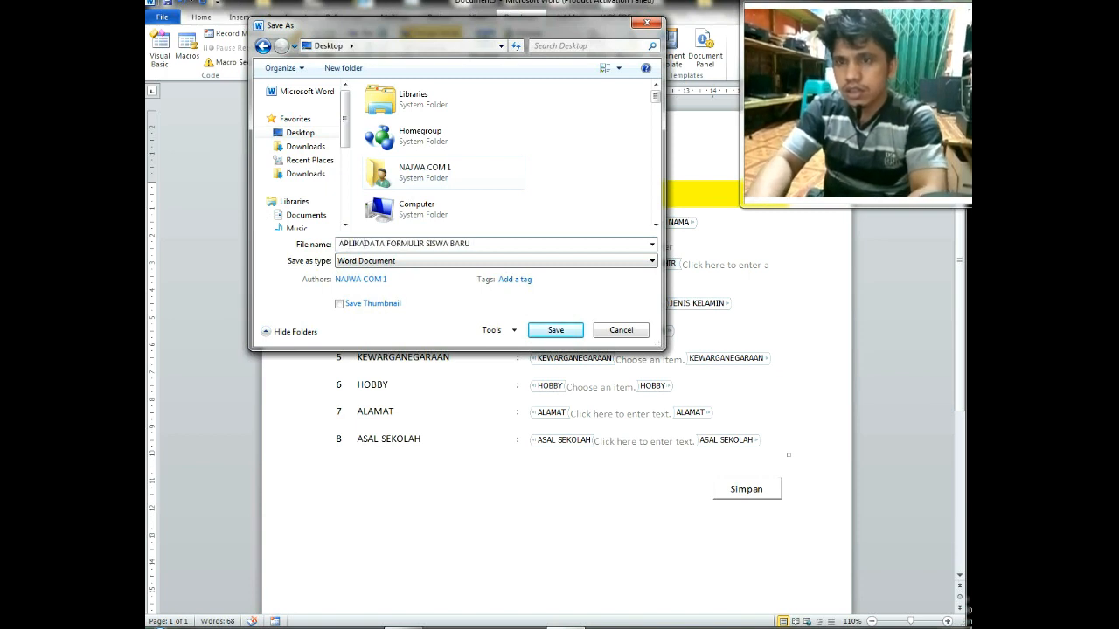
pyautogui.write('SI DATA ')
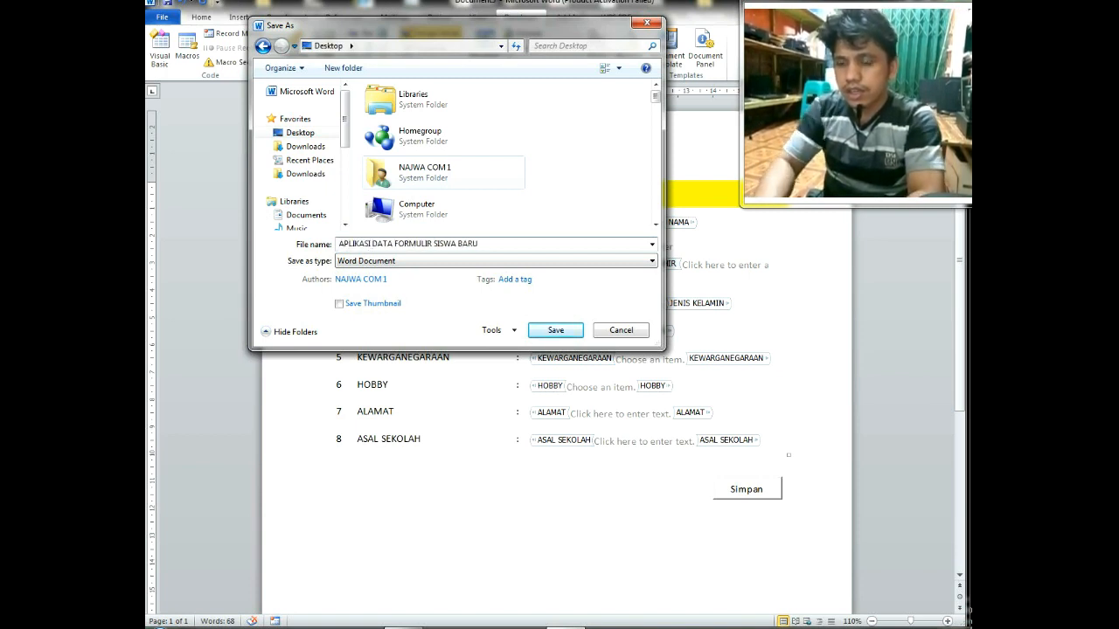
pyautogui.write('PENGISIAN')
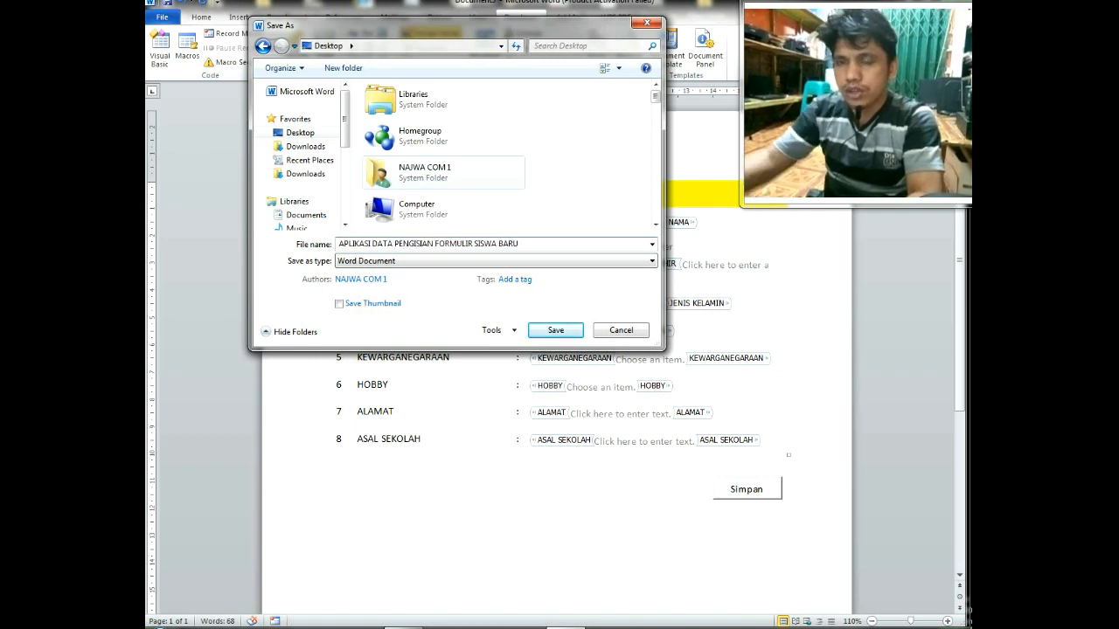
# - Save the document to the Desktop as a Word Document, agreeing to continue in the macro-free format without the VBA project
pyautogui.click(552, 332)
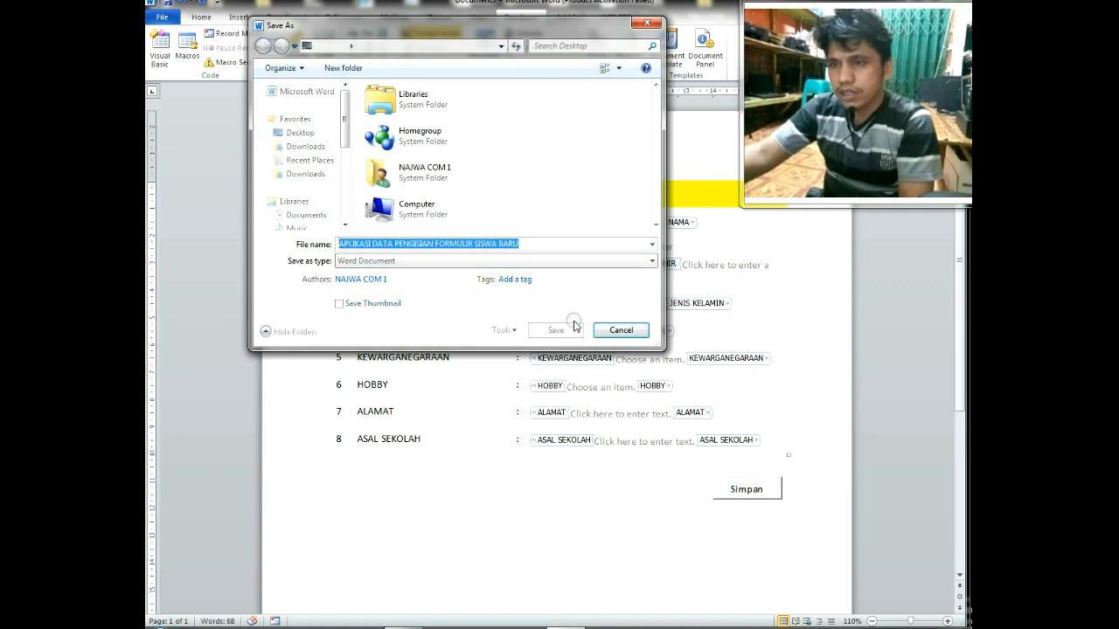
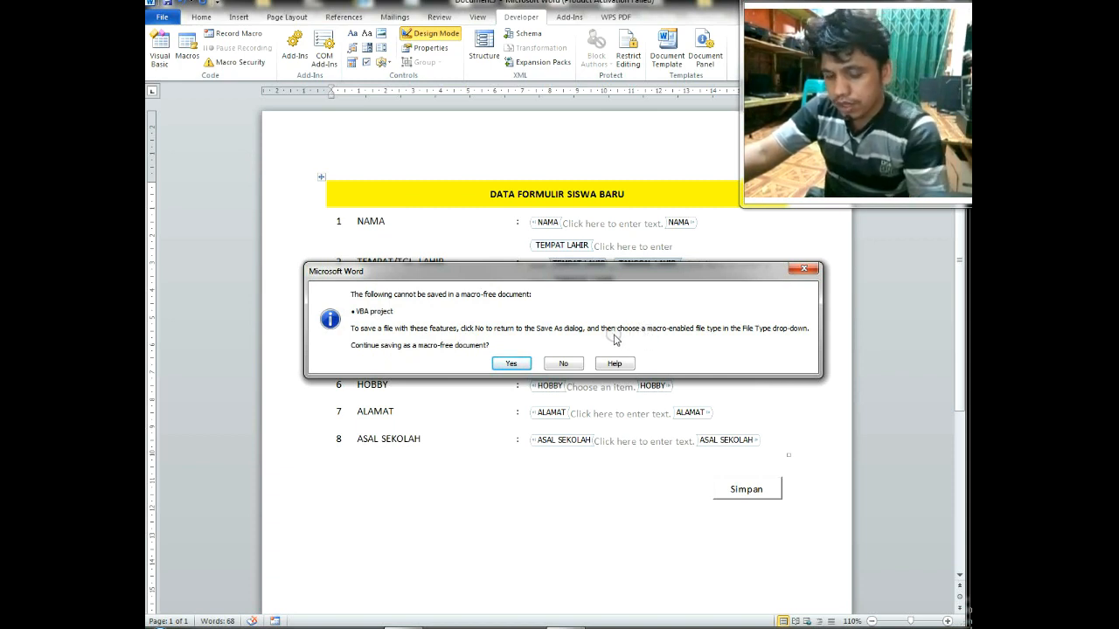
pyautogui.click(508, 363)
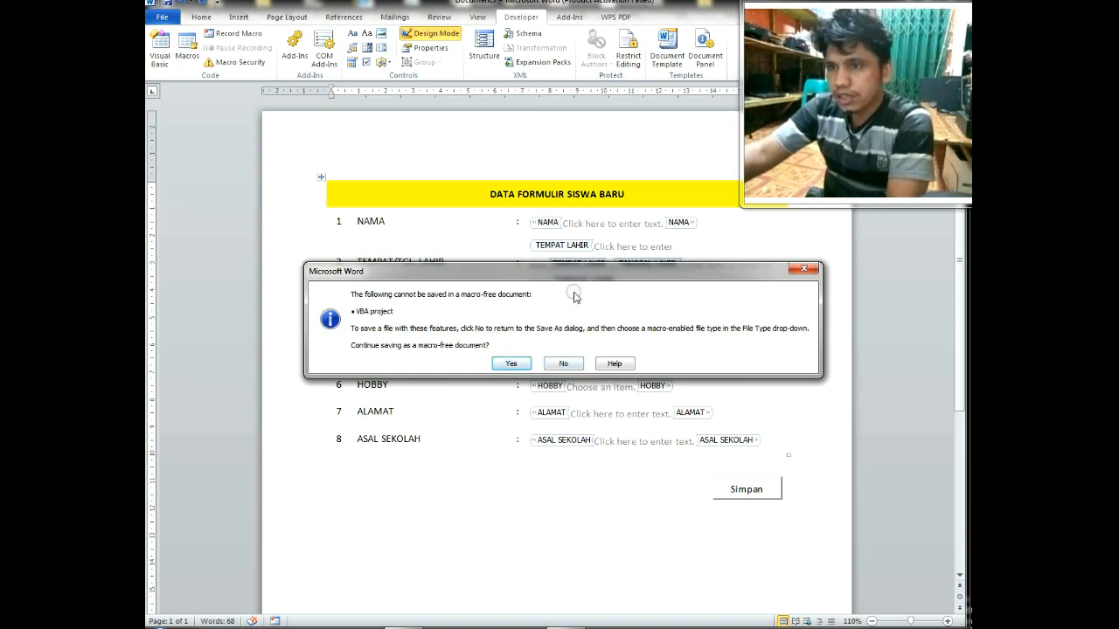
pyautogui.moveTo(600, 269); pyautogui.dragTo(541, 347)
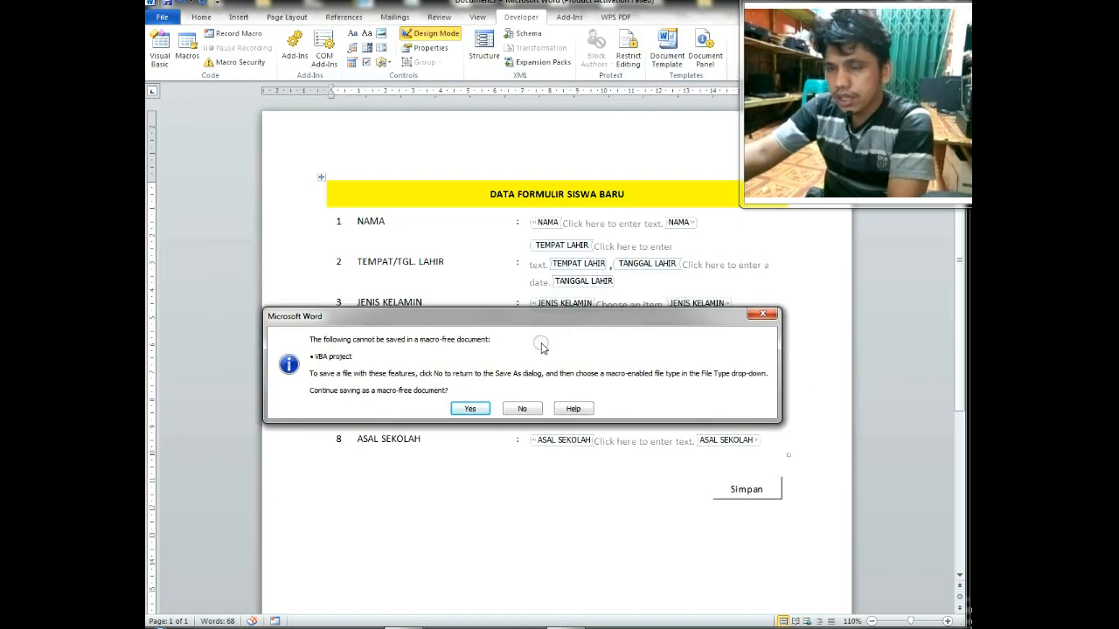
pyautogui.click(470, 409)
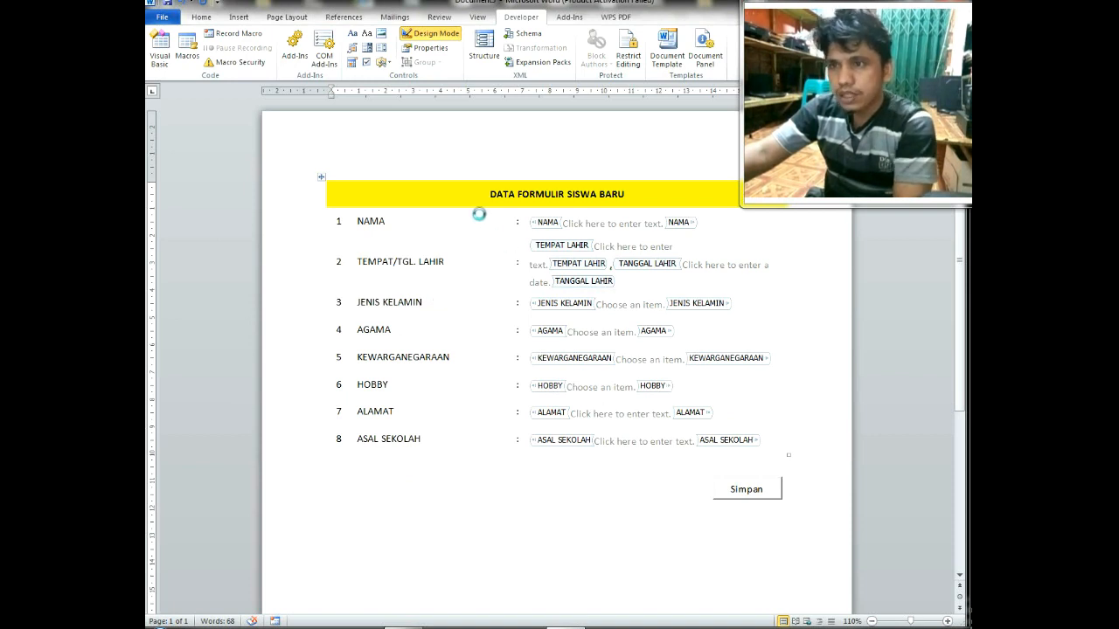
# - Close the saved form and exit Word, choosing to remove the unopened recovered files
pyautogui.click(162, 18)
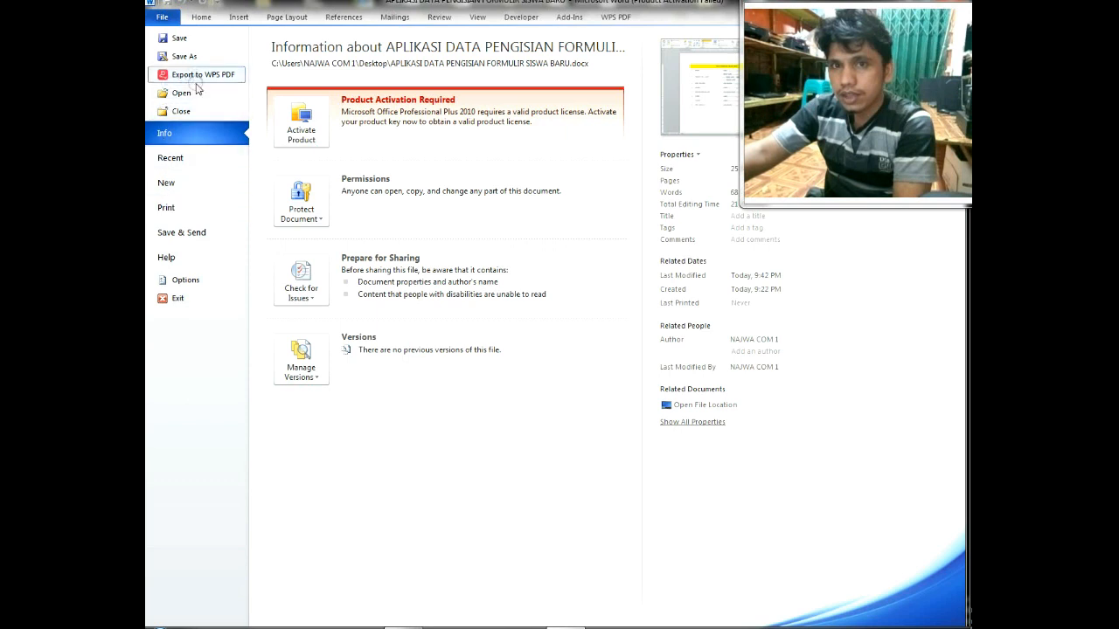
pyautogui.click(191, 111)
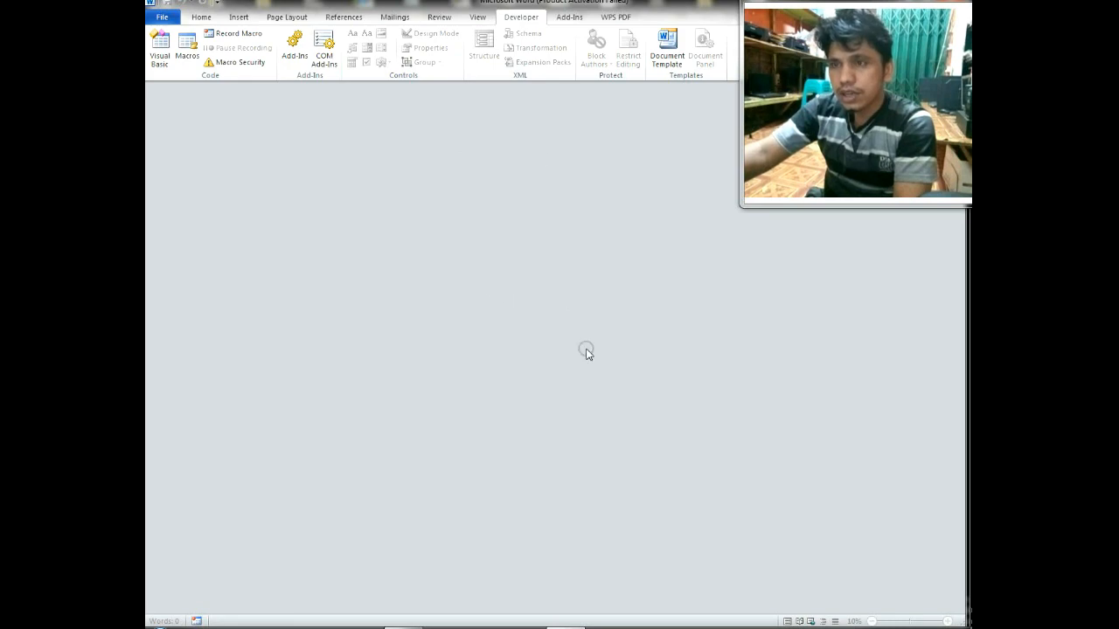
pyautogui.doubleClick(672, 7)
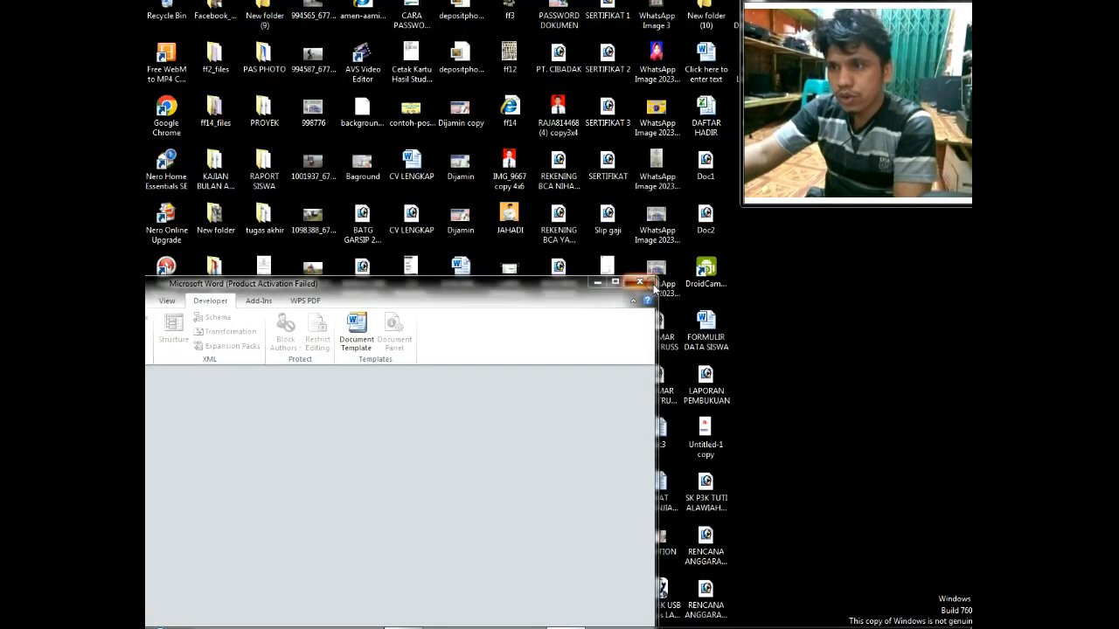
pyautogui.click(652, 286)
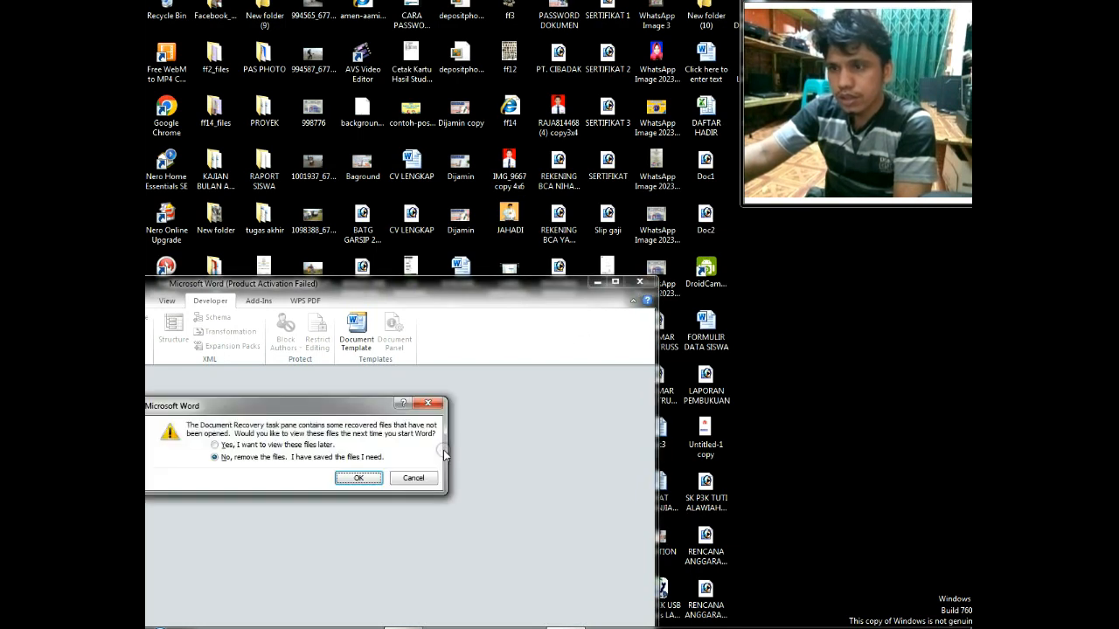
pyautogui.click(361, 478)
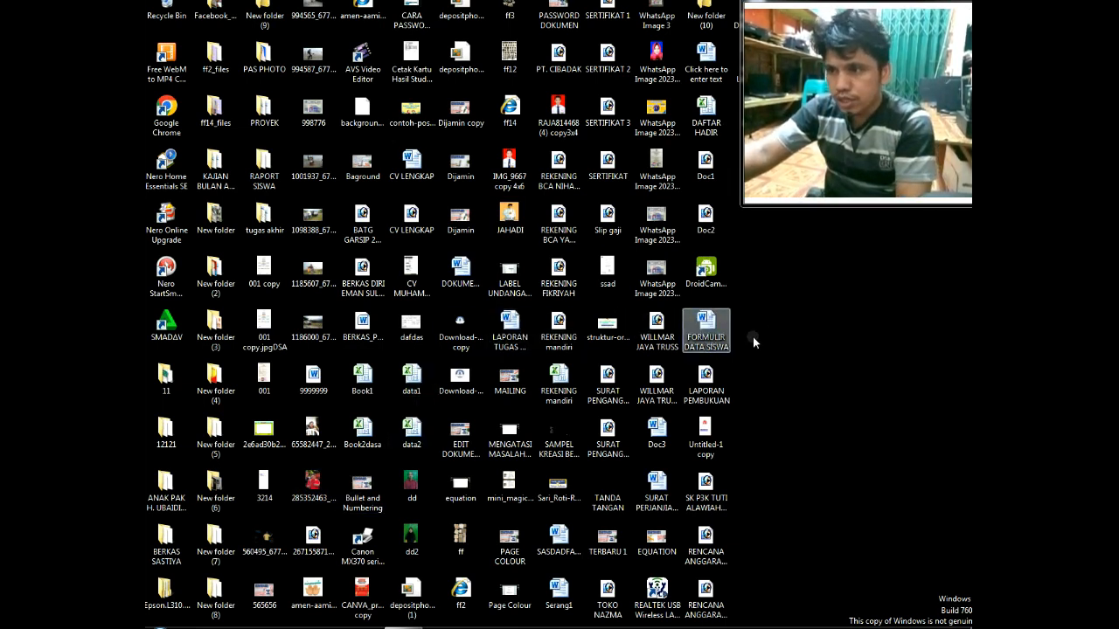
# - Move the FORMULIR DATA SISWA file to an empty desktop area, open it and dismiss the activation wizard
pyautogui.moveTo(706, 331); pyautogui.dragTo(800, 330)
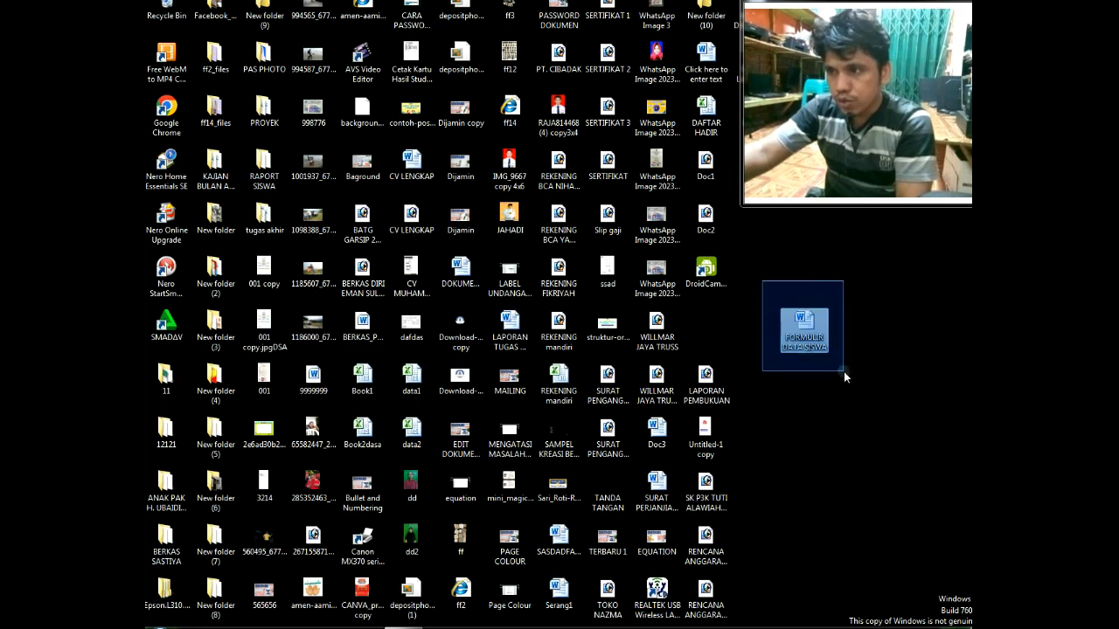
pyautogui.moveTo(769, 287); pyautogui.dragTo(828, 420)
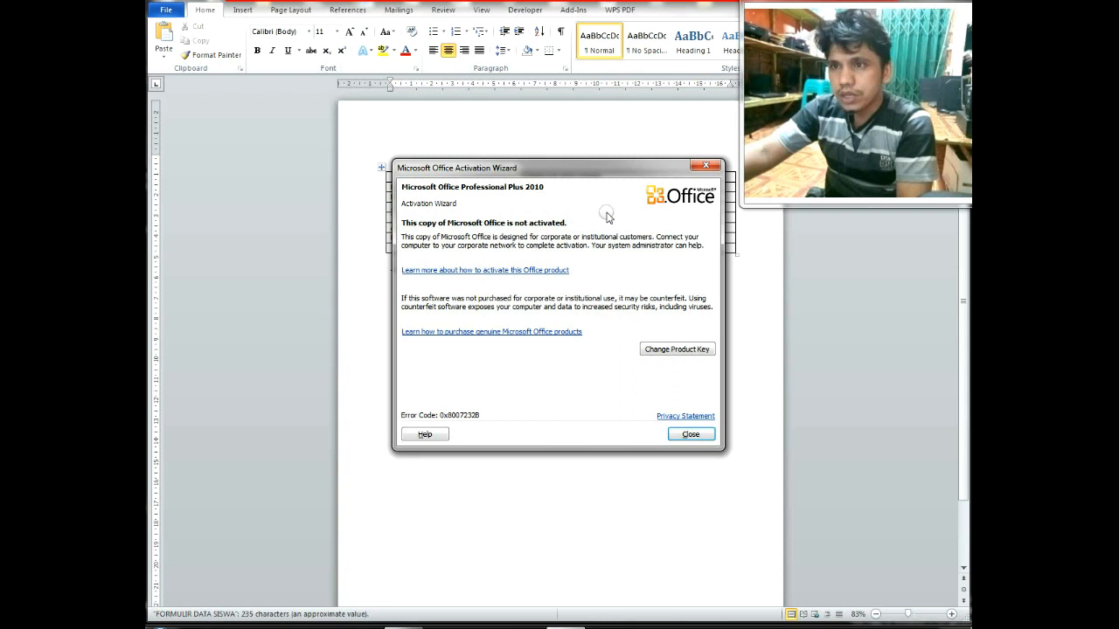
pyautogui.click(704, 166)
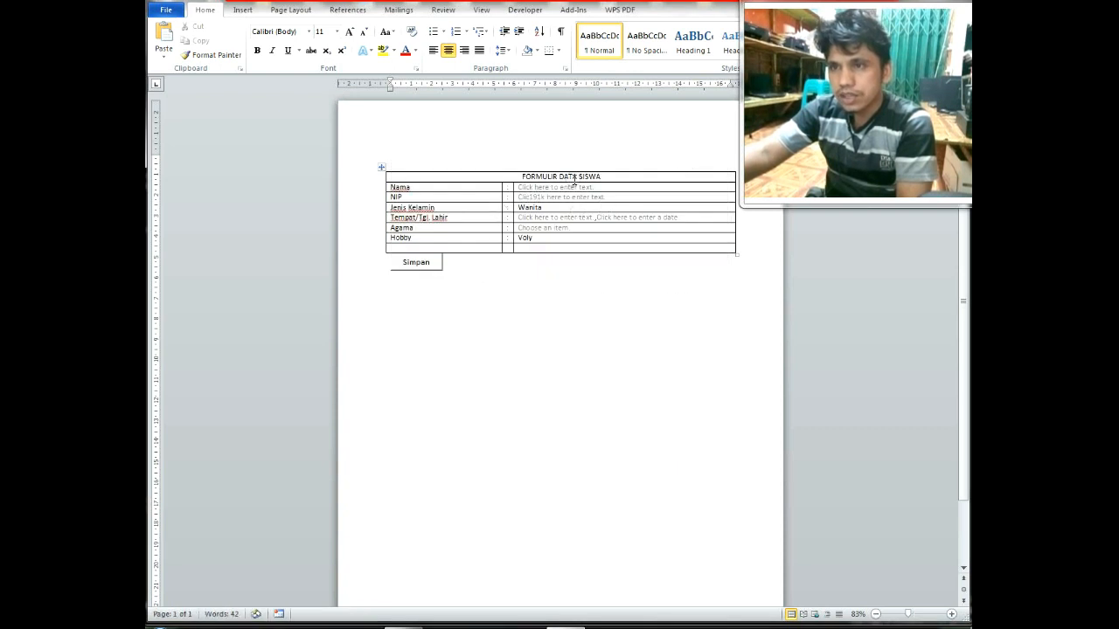
# - Fill in the student's name in the Nama field of the FORMULIR DATA SISWA form
pyautogui.click(542, 187)
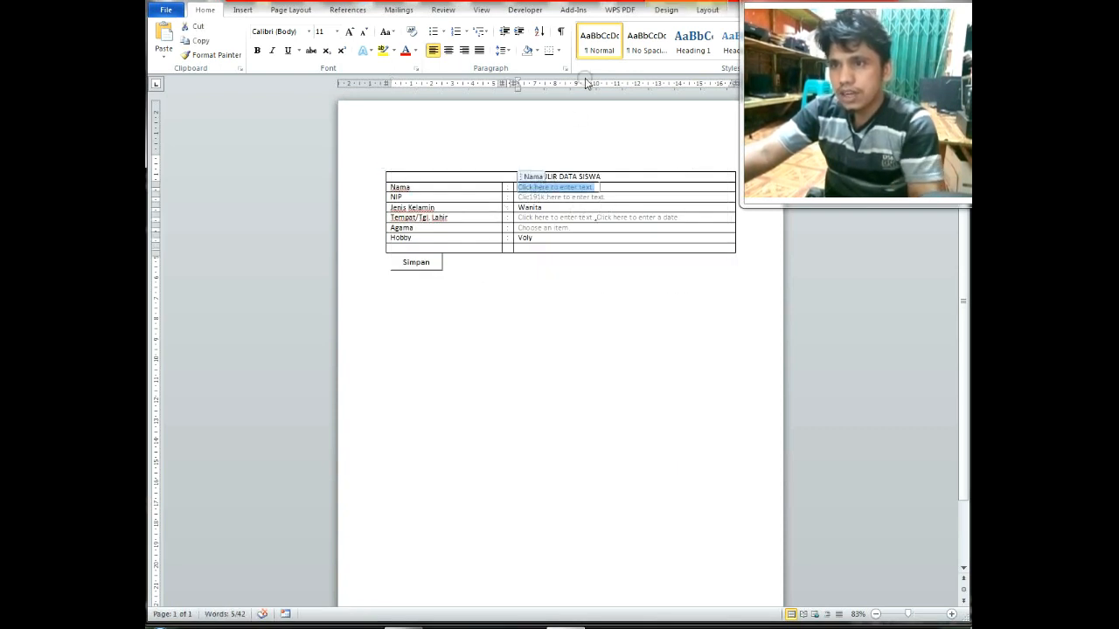
pyautogui.press('BackSpace')
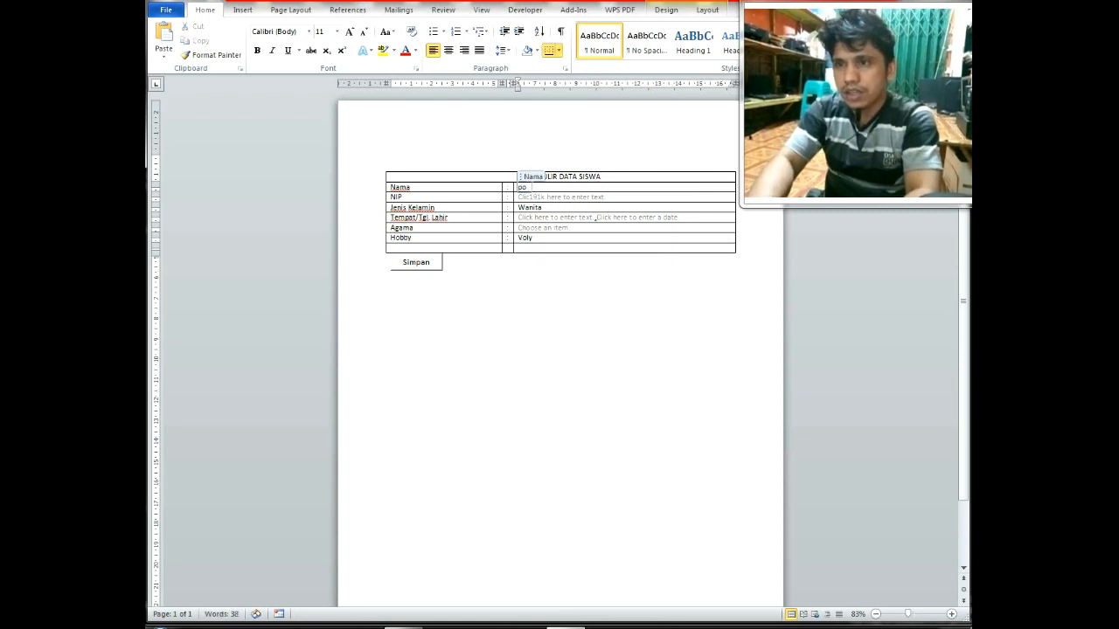
pyautogui.write('S')
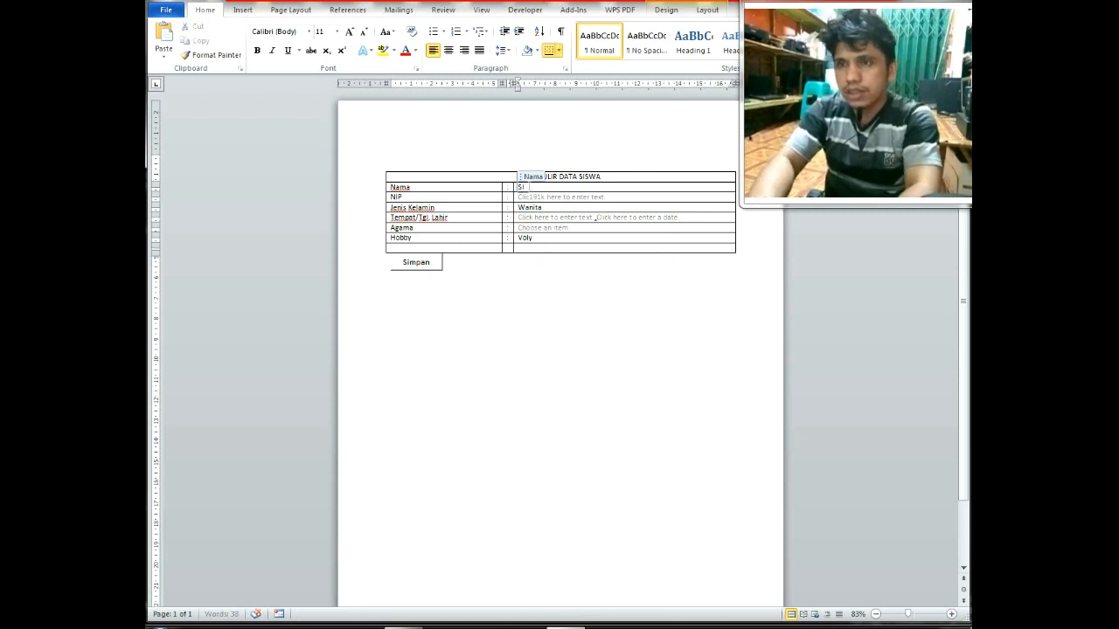
pyautogui.write('IPOLTAK')
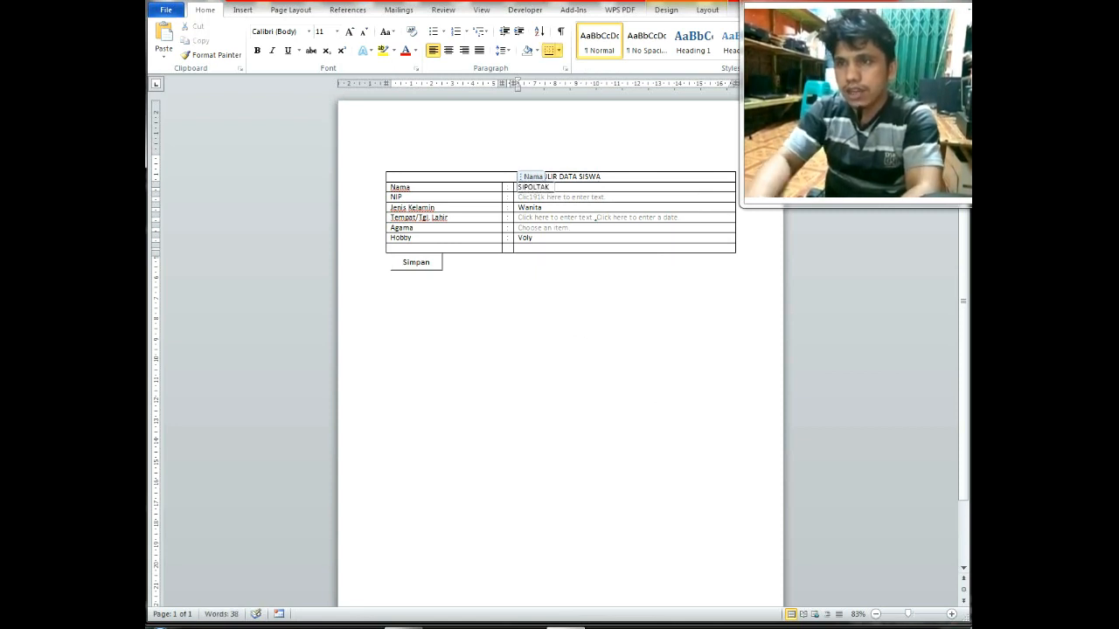
pyautogui.click(548, 197)
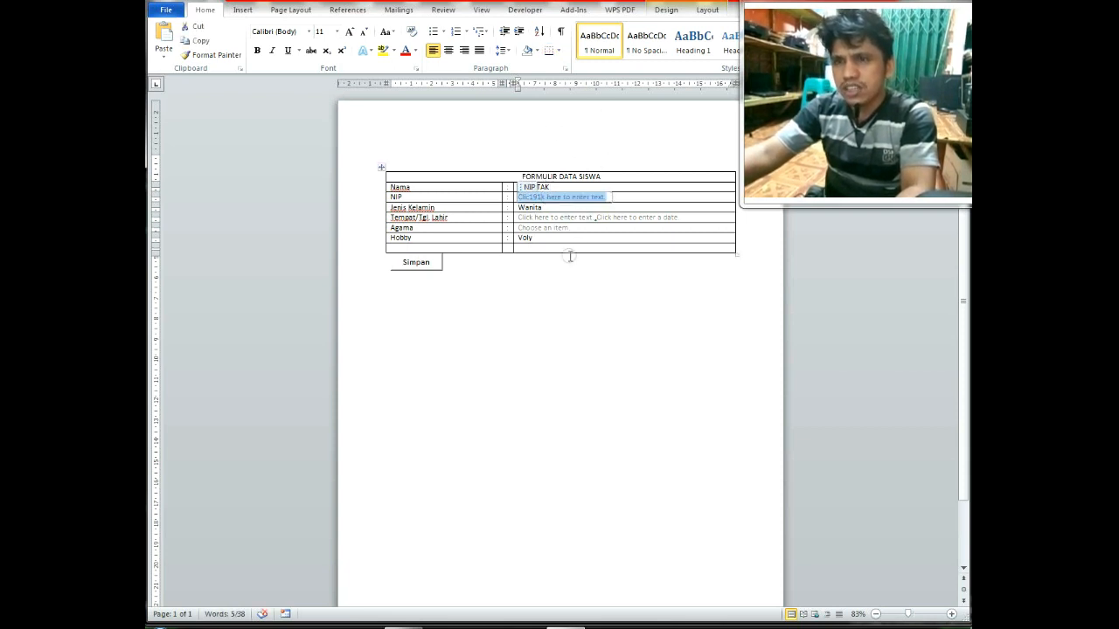
pyautogui.click(529, 242)
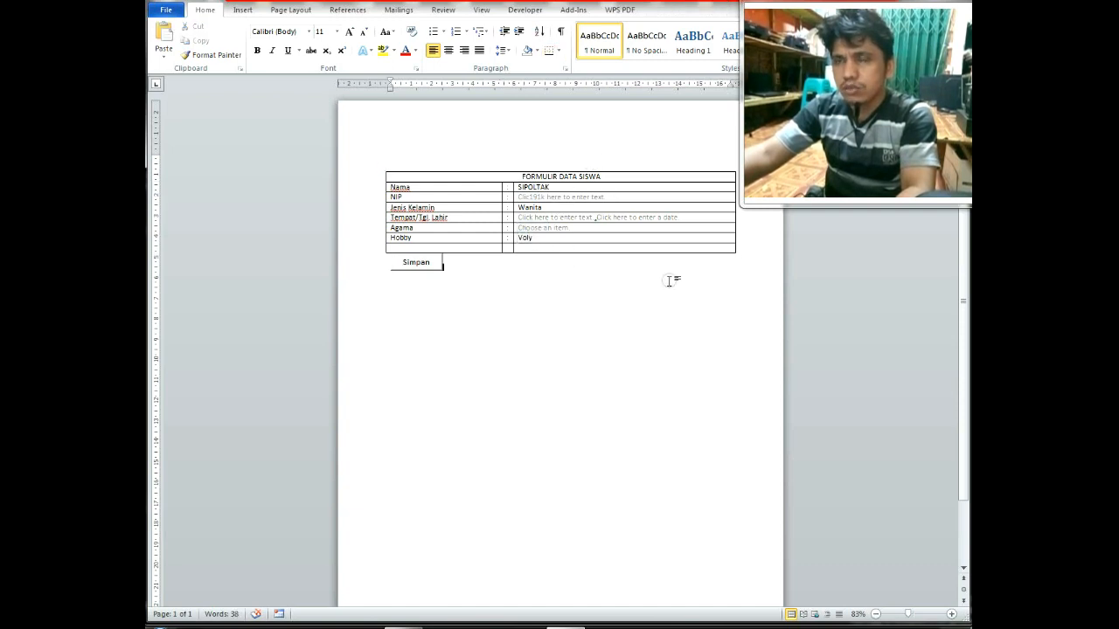
# - Close the FORMULIR DATA SISWA document without saving its changes
pyautogui.moveTo(644, 1); pyautogui.dragTo(412, 177)
pyautogui.click(722, 186)
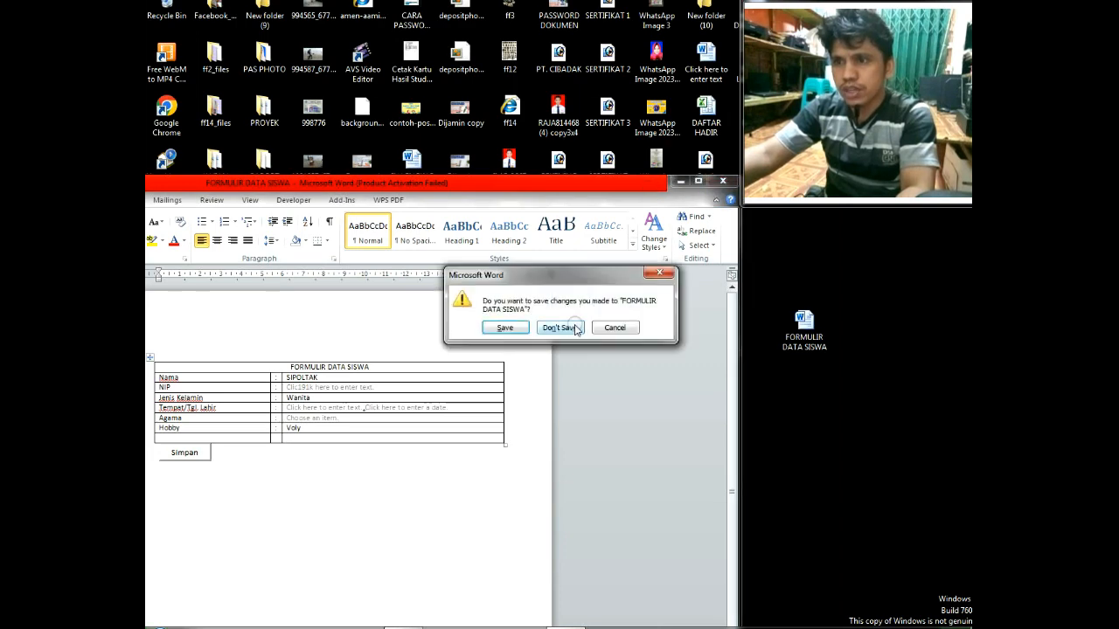
pyautogui.click(565, 330)
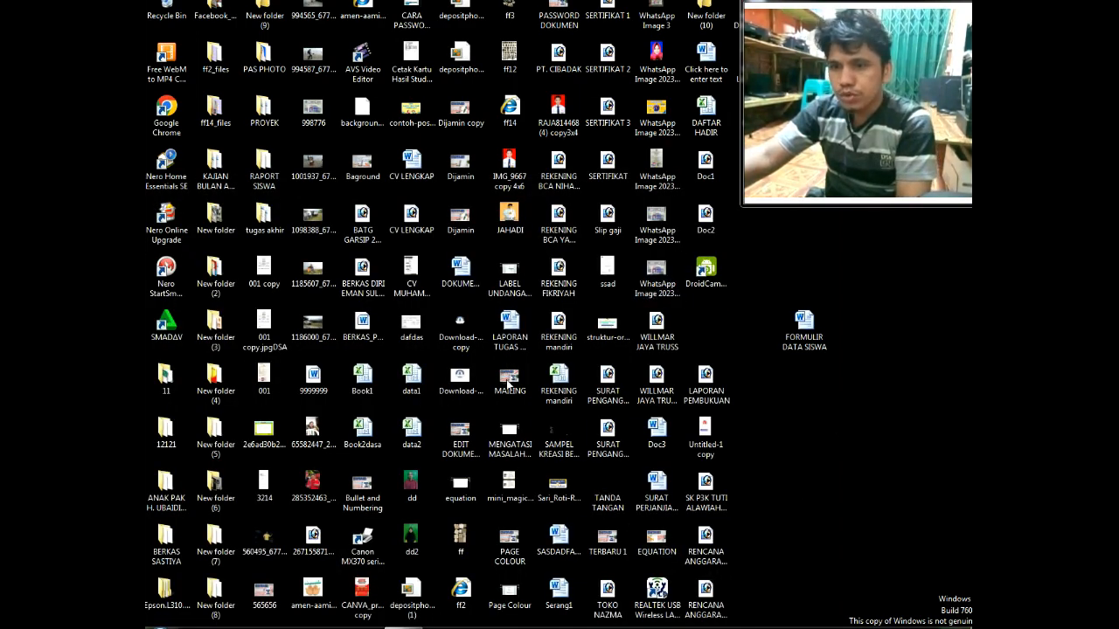
# - Look through the desktop icons for the saved new-student form, cycling through the files starting with F
pyautogui.click(418, 169)
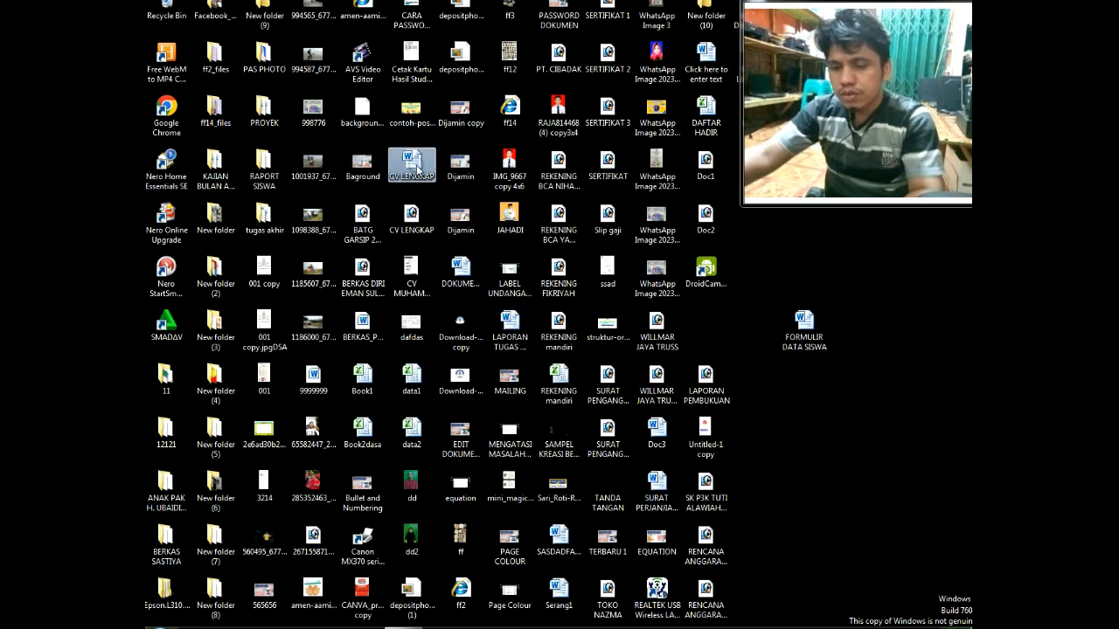
pyautogui.press('f')
pyautogui.press('f')
pyautogui.press('f')
pyautogui.press('f')
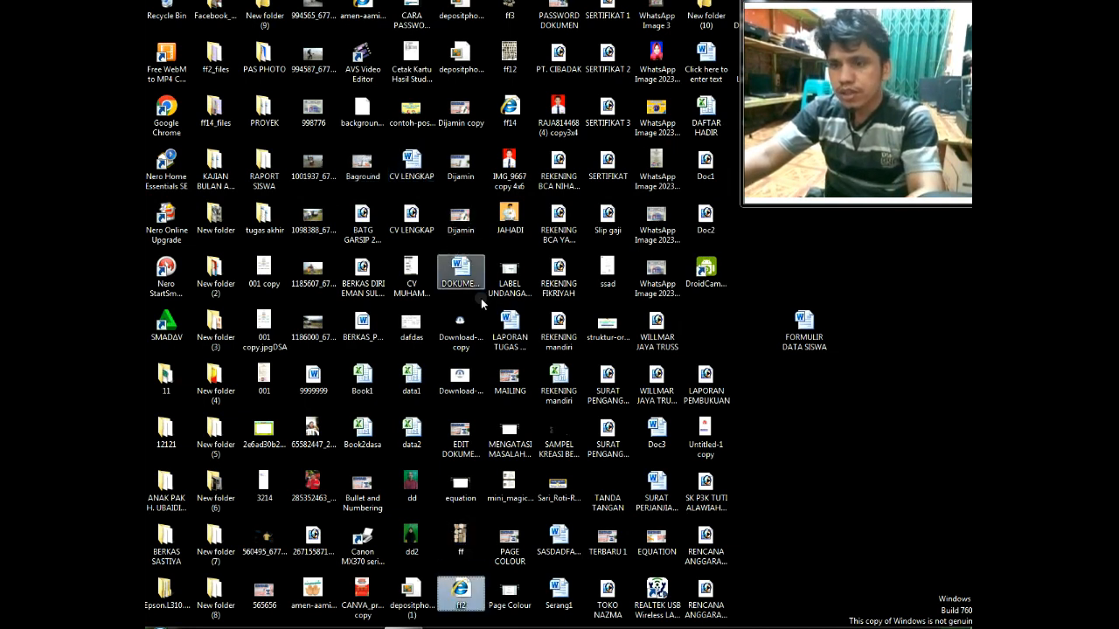
pyautogui.press('f')
pyautogui.press('f')
pyautogui.press('f')
pyautogui.press('f')
pyautogui.press('f')
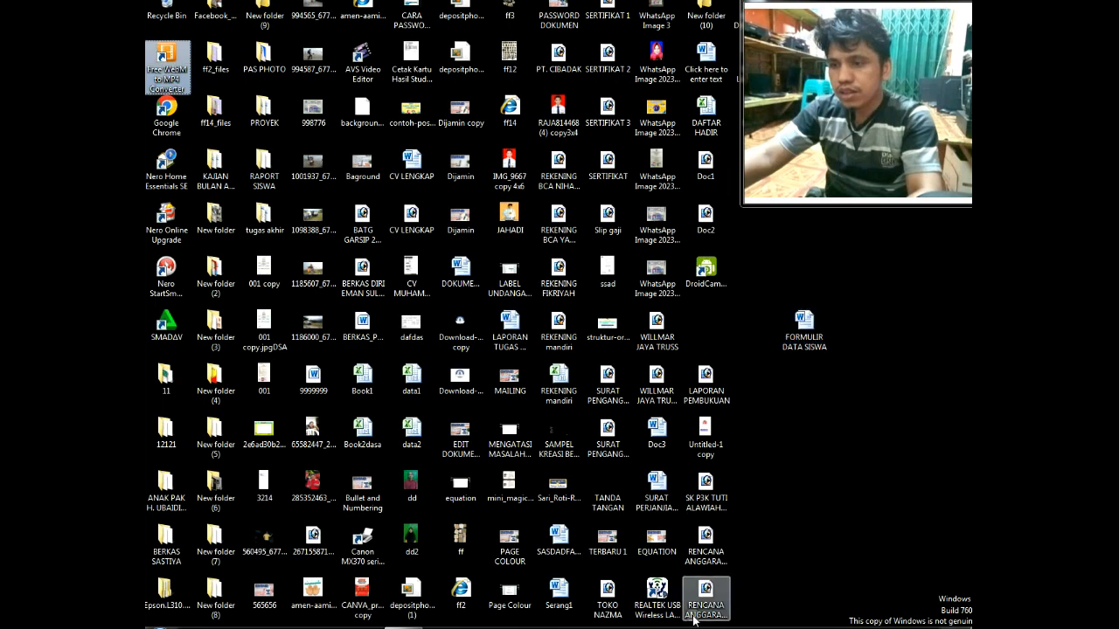
pyautogui.press('f')
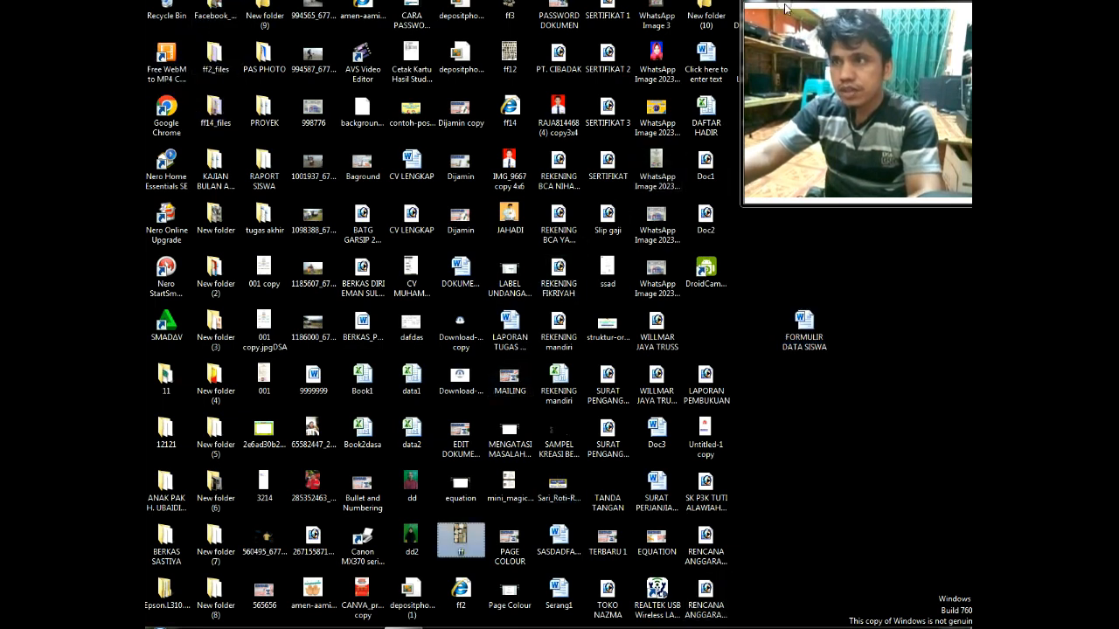
# - Move APLIKASI DATA PENGISIAN FORMULIR SISWA BARU to an empty desktop area, open it and dismiss the activation wizard
pyautogui.moveTo(784, 5); pyautogui.dragTo(824, 5)
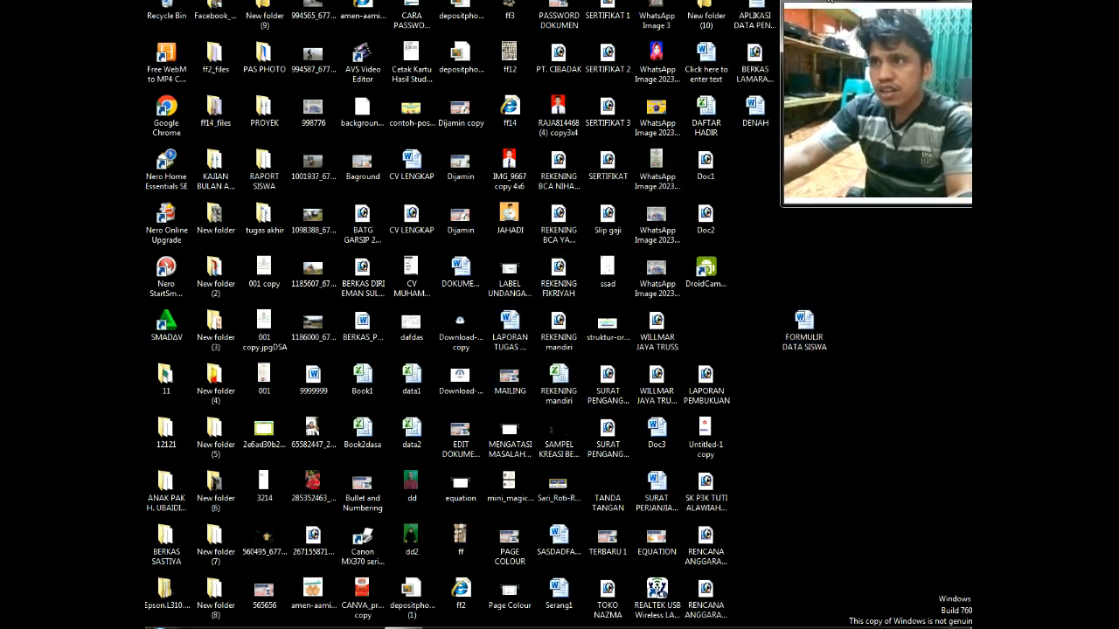
pyautogui.click(751, 14)
pyautogui.moveTo(743, 41); pyautogui.dragTo(805, 428)
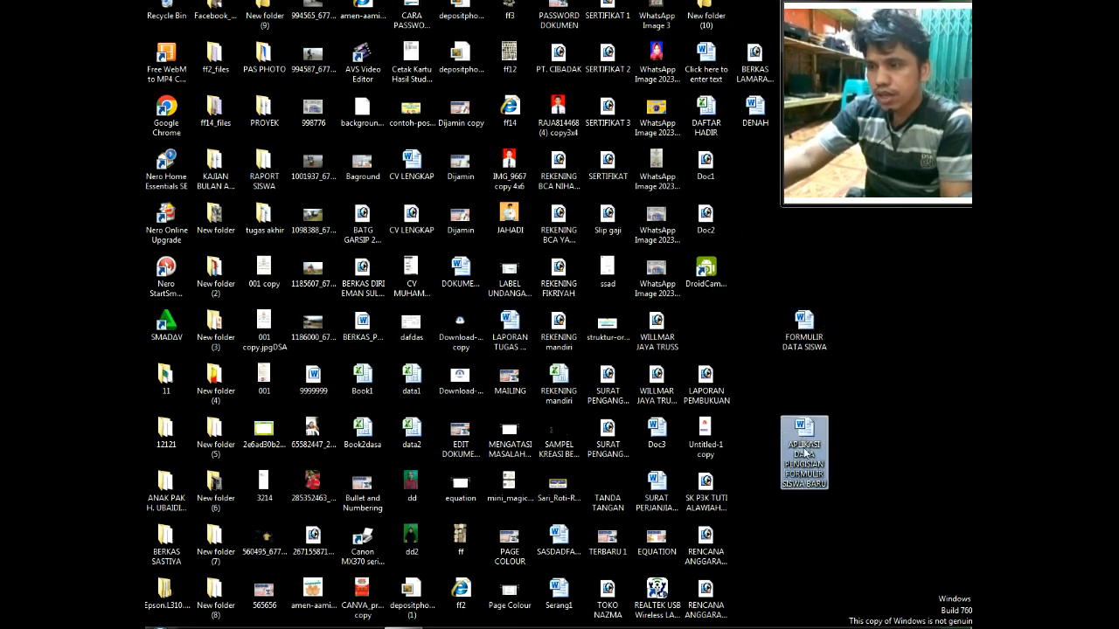
pyautogui.doubleClick(804, 428)
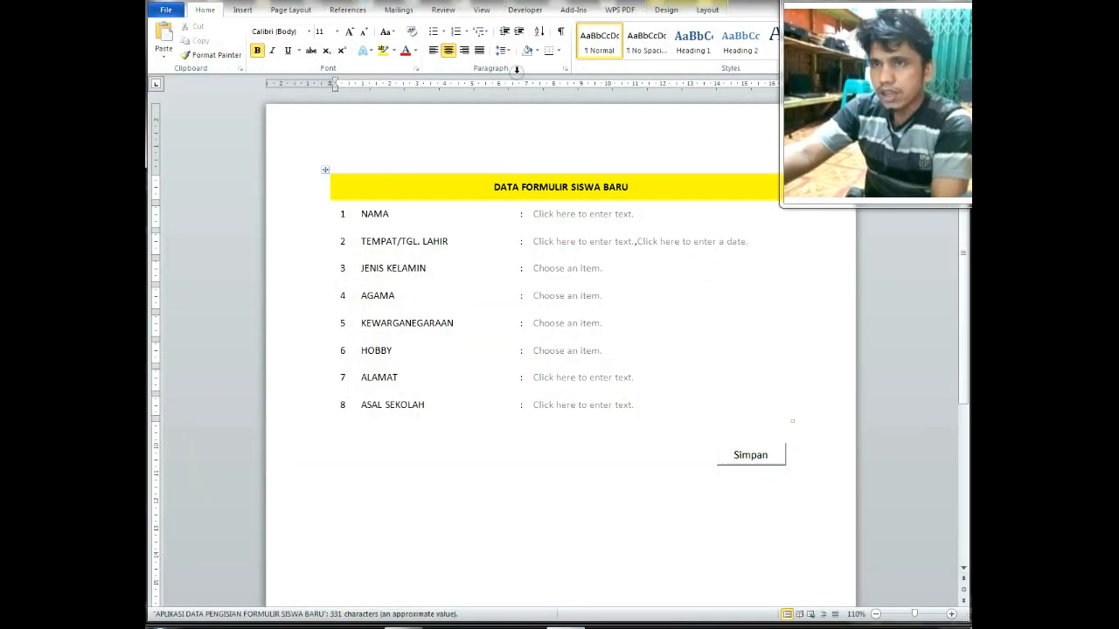
pyautogui.click(705, 165)
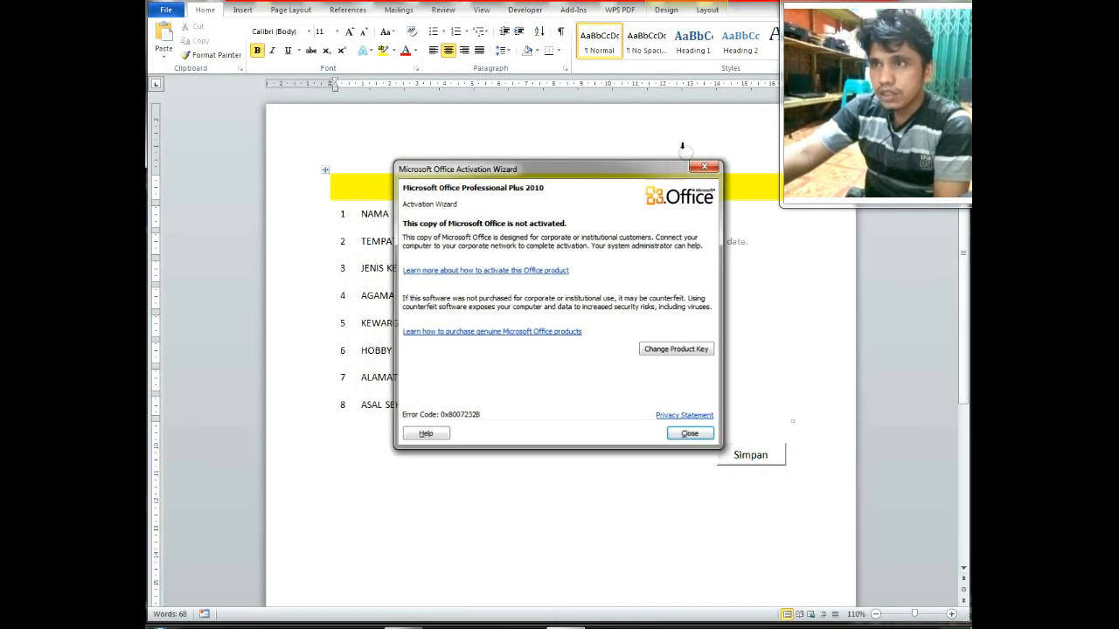
pyautogui.moveTo(600, 1)
pyautogui.mouseDown()
pyautogui.moveTo(604, 31)
pyautogui.moveTo(602, 21)
pyautogui.mouseUp()
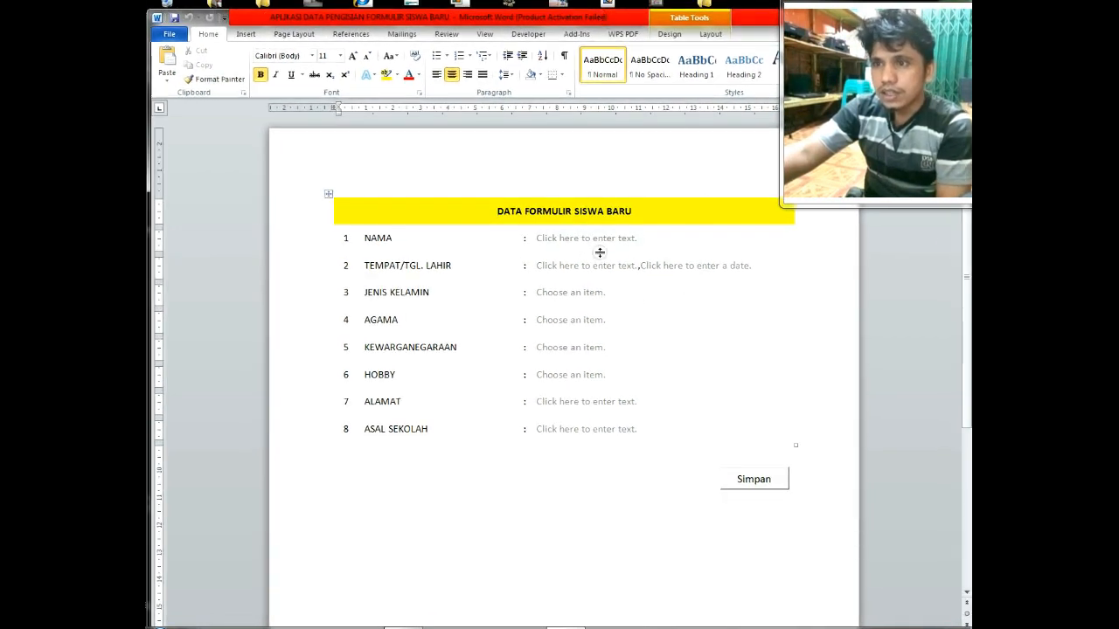
# - Fill in the student's name in the NAMA field and enter MEDAN as the place of birth
pyautogui.click(561, 244)
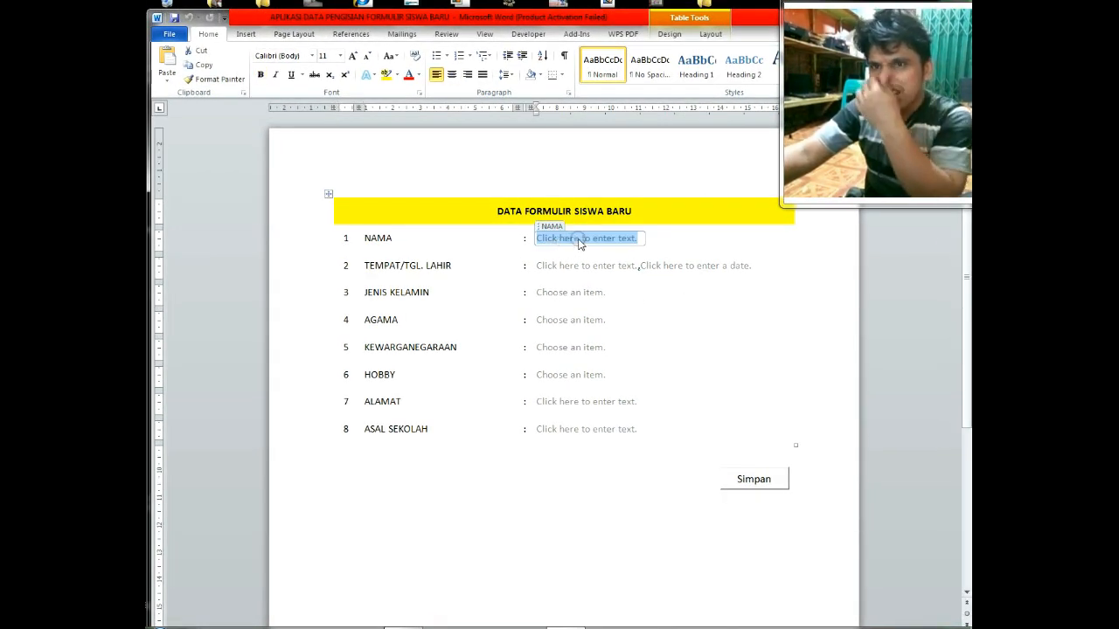
pyautogui.write('POLTAK')
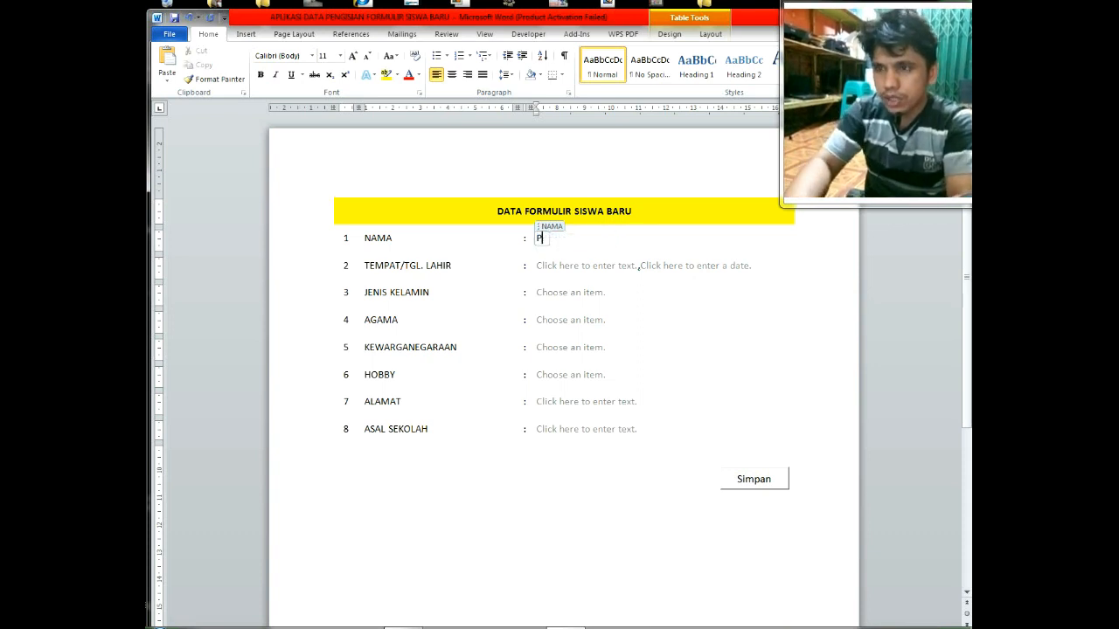
pyautogui.click(568, 265)
pyautogui.write('MEDAN')
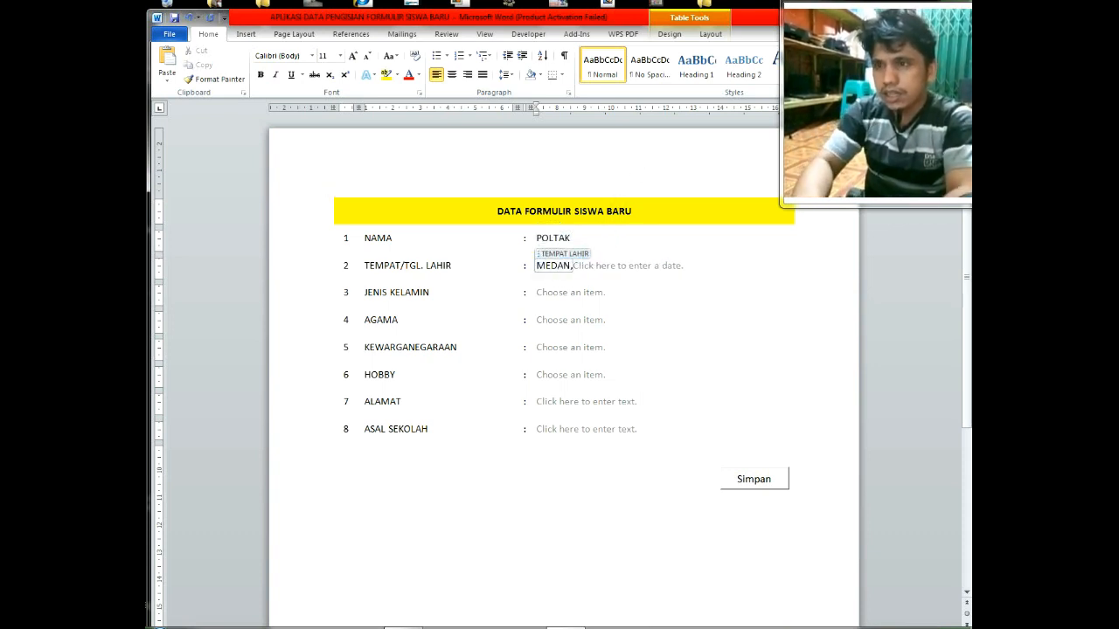
# - Choose the student's date of birth from the calendar of the TANGGAL LAHIR field, browsing the months to reach it
pyautogui.click(662, 267)
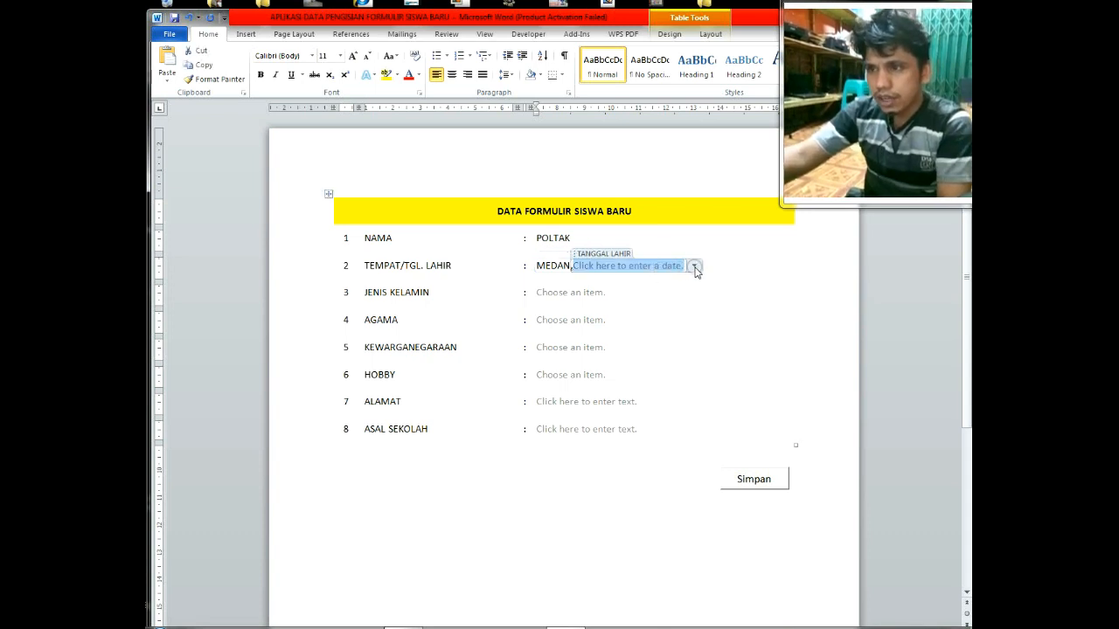
pyautogui.click(695, 266)
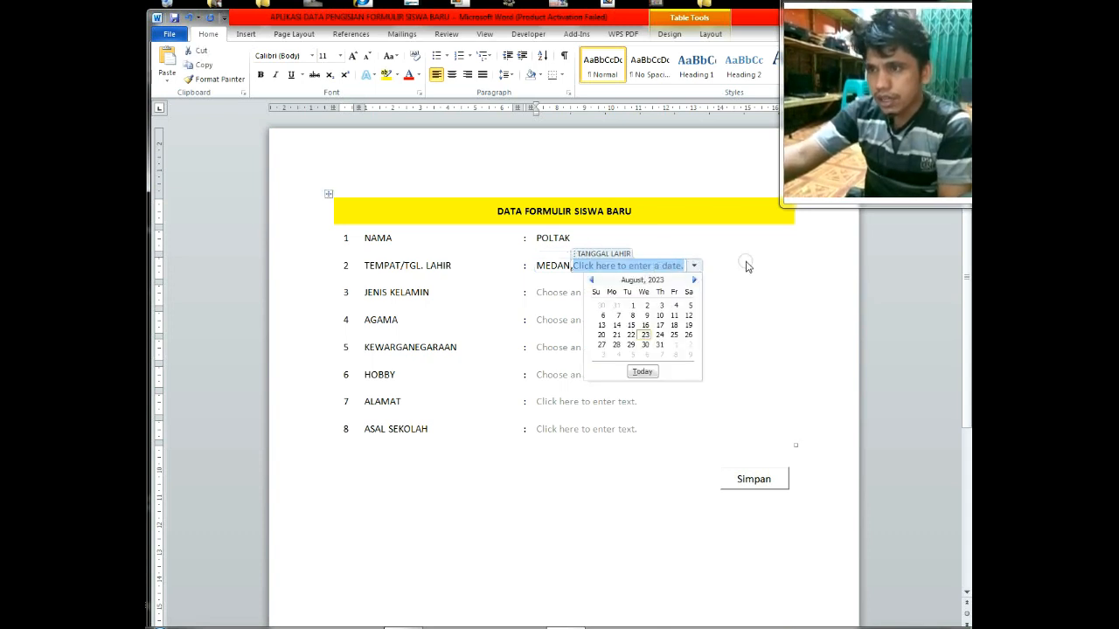
pyautogui.click(696, 267)
pyautogui.click(696, 266)
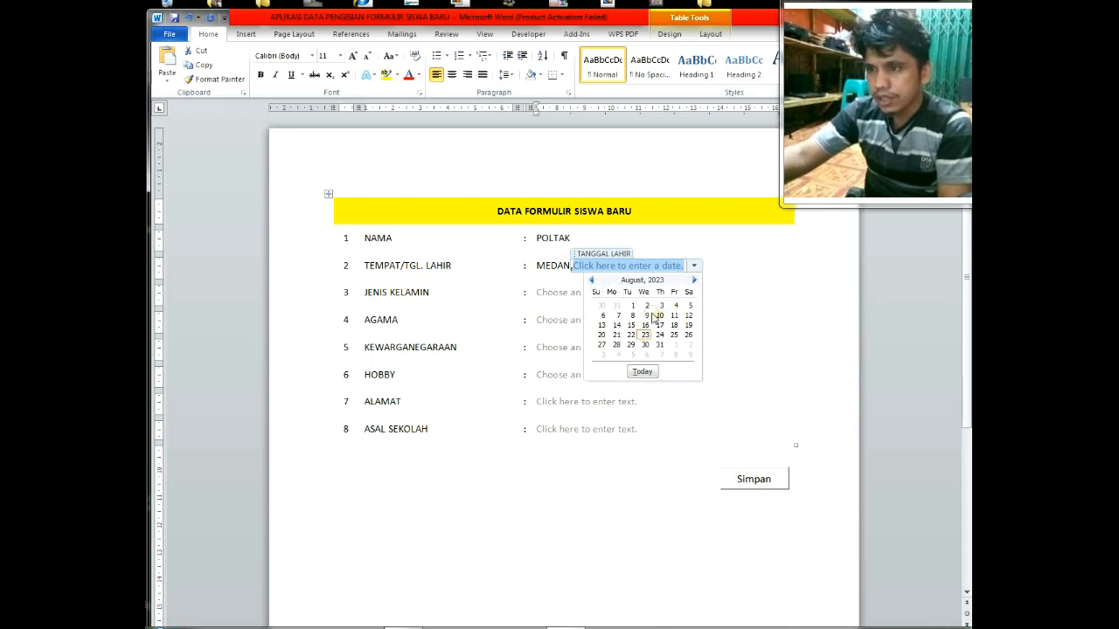
pyautogui.click(694, 280)
pyautogui.click(694, 279)
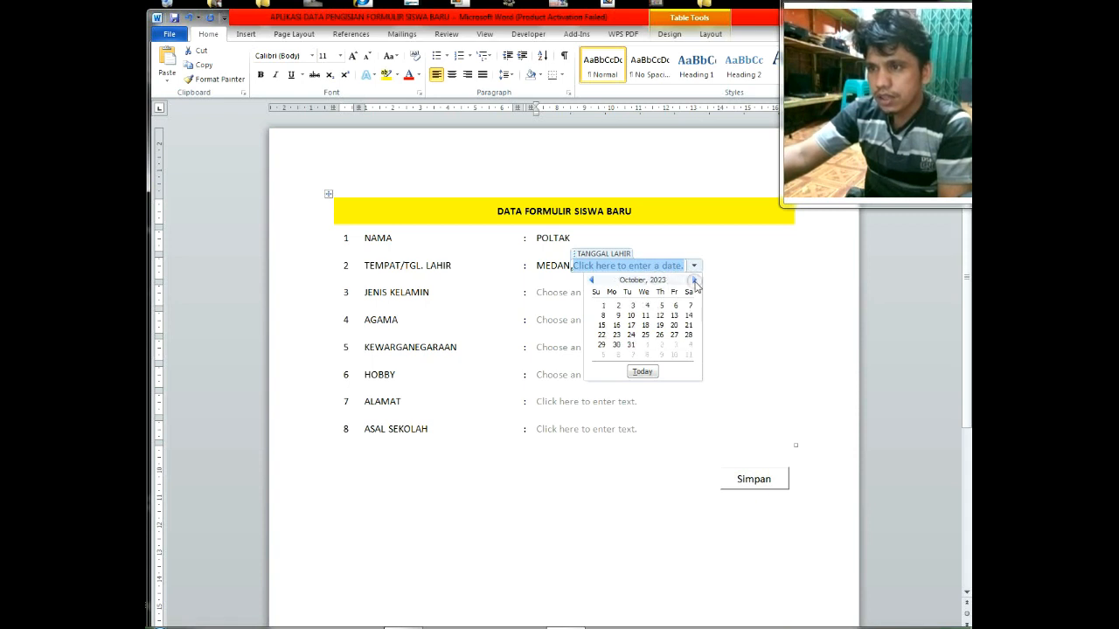
pyautogui.click(694, 280)
pyautogui.click(694, 279)
pyautogui.click(694, 280)
pyautogui.click(694, 280)
pyautogui.click(694, 280)
pyautogui.click(694, 280)
pyautogui.click(694, 280)
pyautogui.click(694, 279)
pyautogui.click(694, 279)
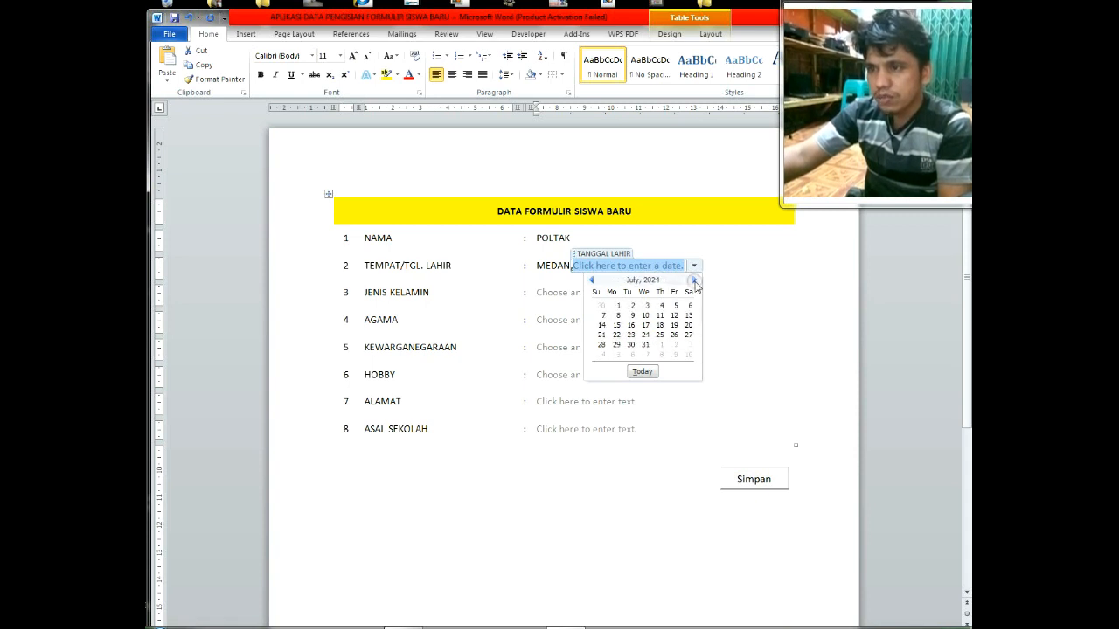
pyautogui.click(694, 279)
pyautogui.click(694, 280)
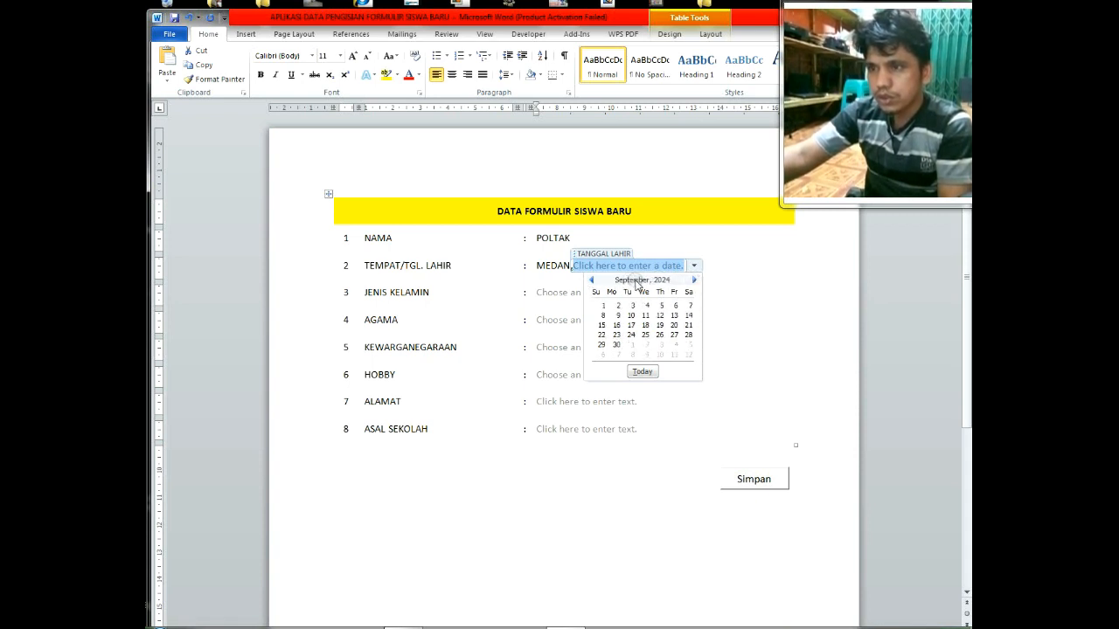
pyautogui.click(592, 280)
pyautogui.click(593, 279)
pyautogui.doubleClick(592, 279)
pyautogui.tripleClick(592, 280)
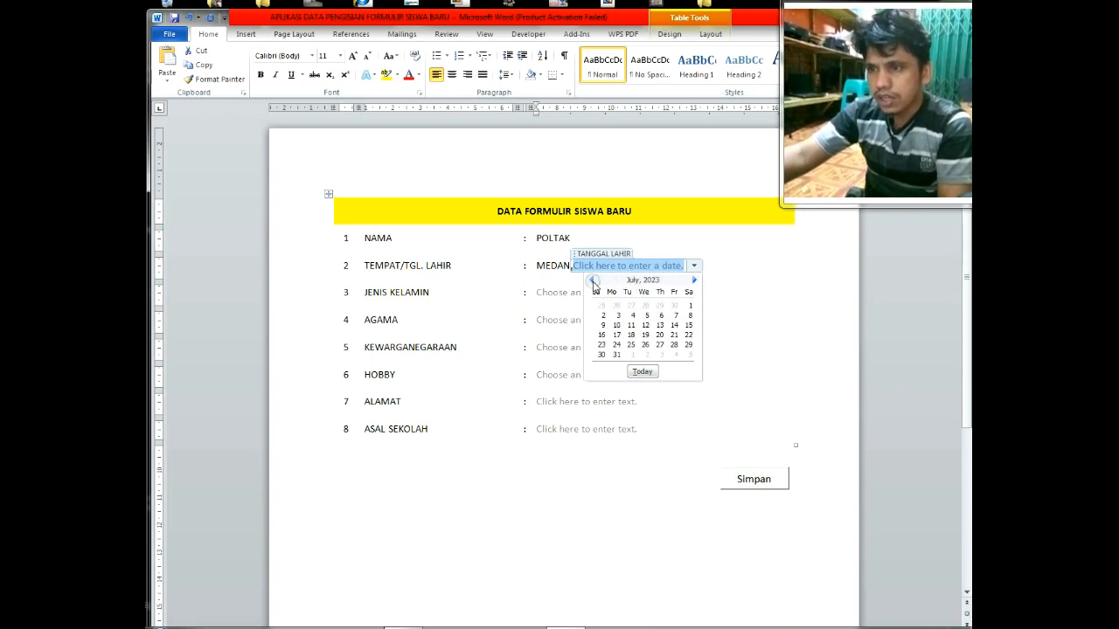
pyautogui.doubleClick(593, 280)
pyautogui.tripleClick(592, 279)
pyautogui.click(592, 279)
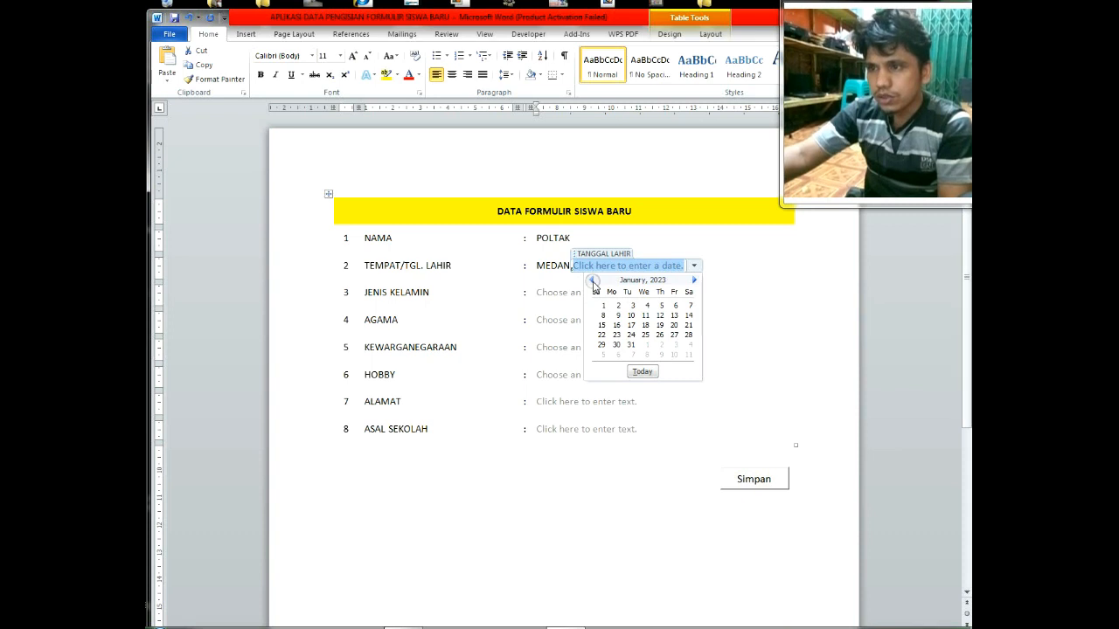
pyautogui.doubleClick(593, 280)
pyautogui.doubleClick(593, 280)
pyautogui.doubleClick(593, 279)
pyautogui.tripleClick(593, 279)
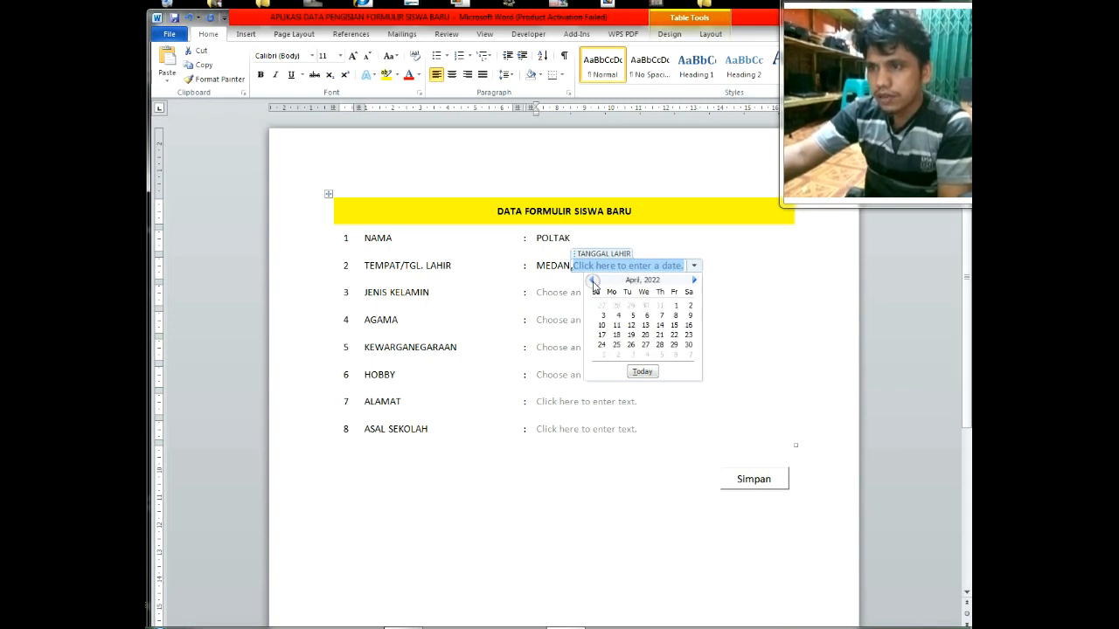
pyautogui.doubleClick(592, 280)
pyautogui.doubleClick(592, 280)
pyautogui.click(593, 279)
pyautogui.click(660, 334)
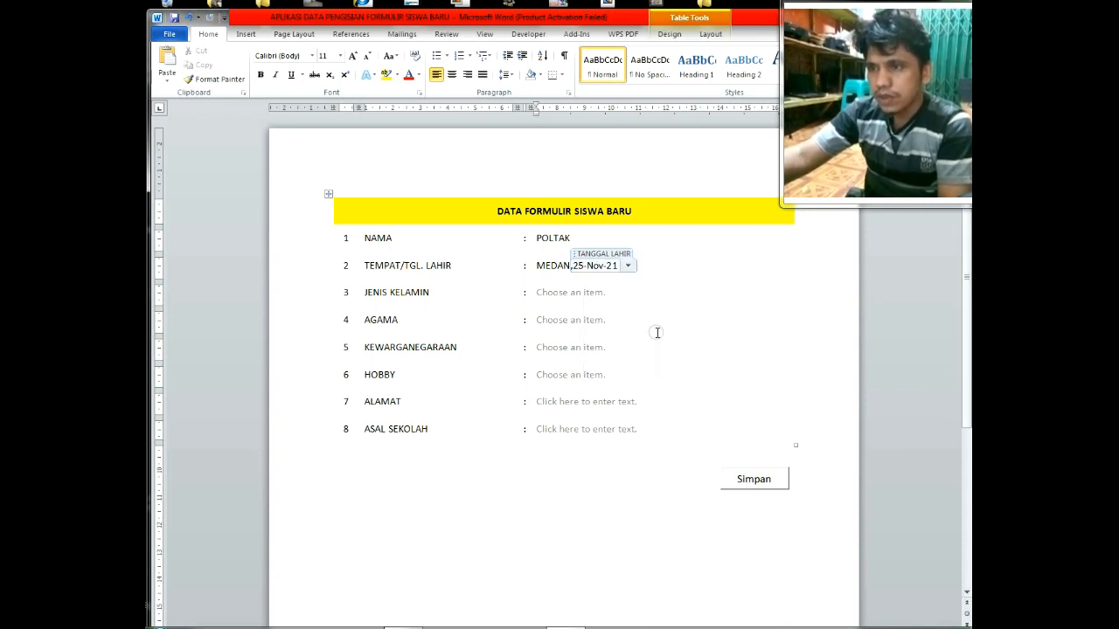
# - Set JENIS KELAMIN to LAKI-LAKI and AGAMA to ISLAM in the form
pyautogui.click(676, 291)
pyautogui.click(603, 329)
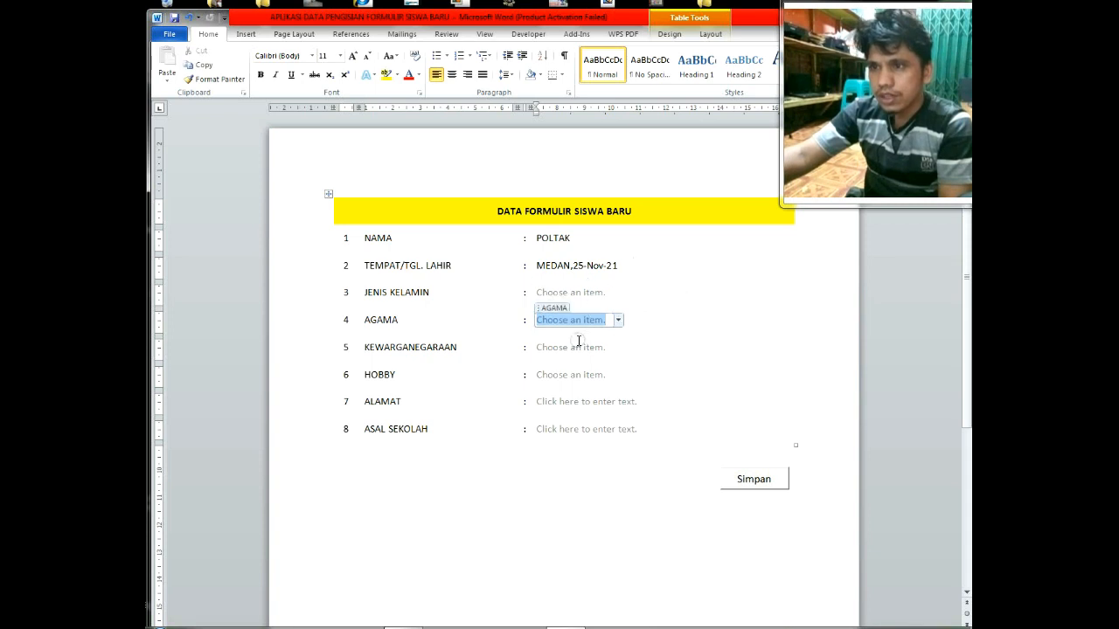
pyautogui.click(586, 295)
pyautogui.click(619, 295)
pyautogui.click(577, 317)
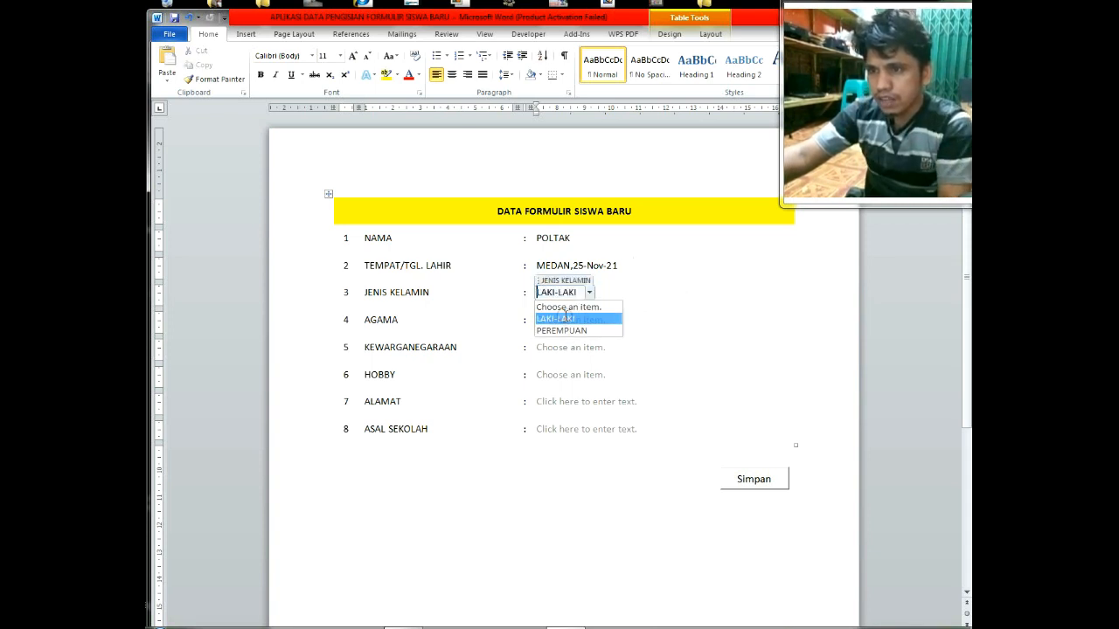
pyautogui.click(612, 324)
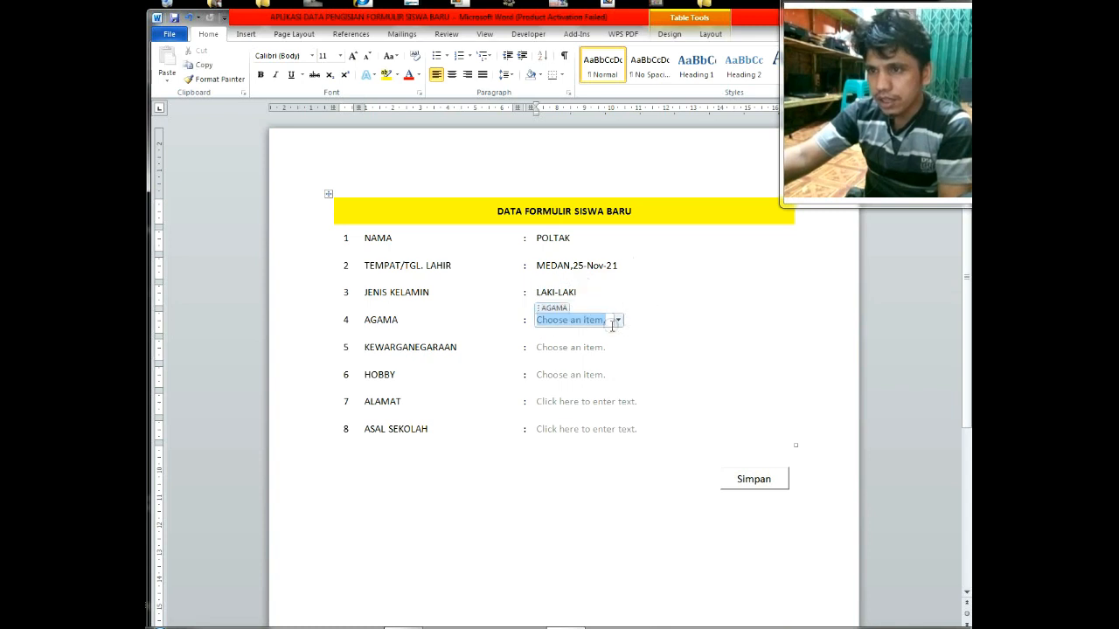
pyautogui.click(618, 321)
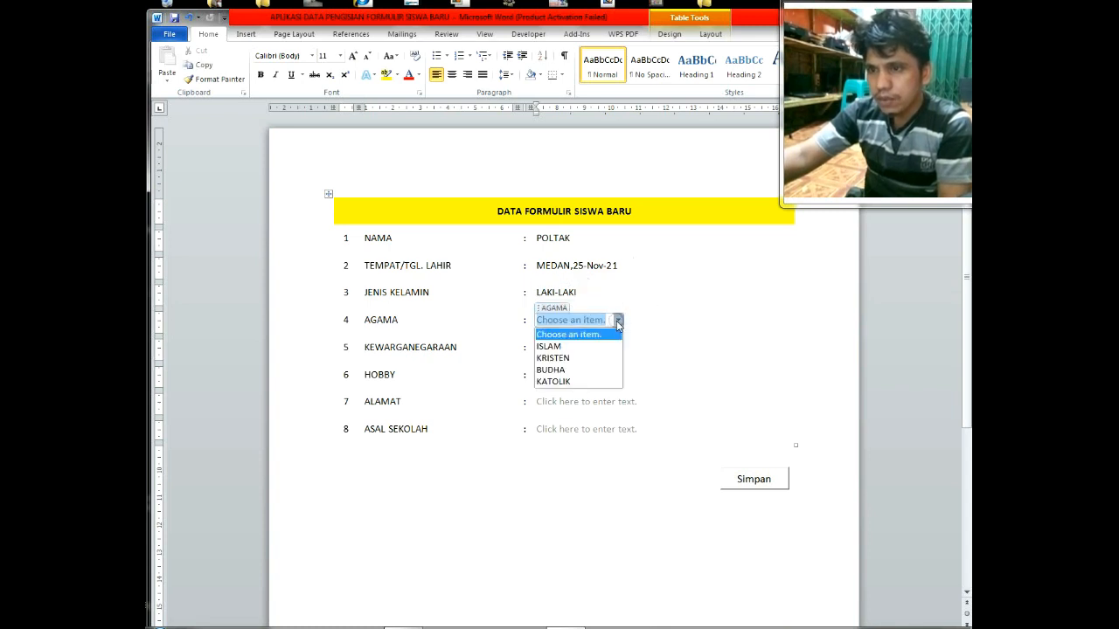
pyautogui.click(560, 347)
# - Set KEWARGANEGARAAN to WNI and HOBBY to TRAVELING in the form
pyautogui.click(650, 357)
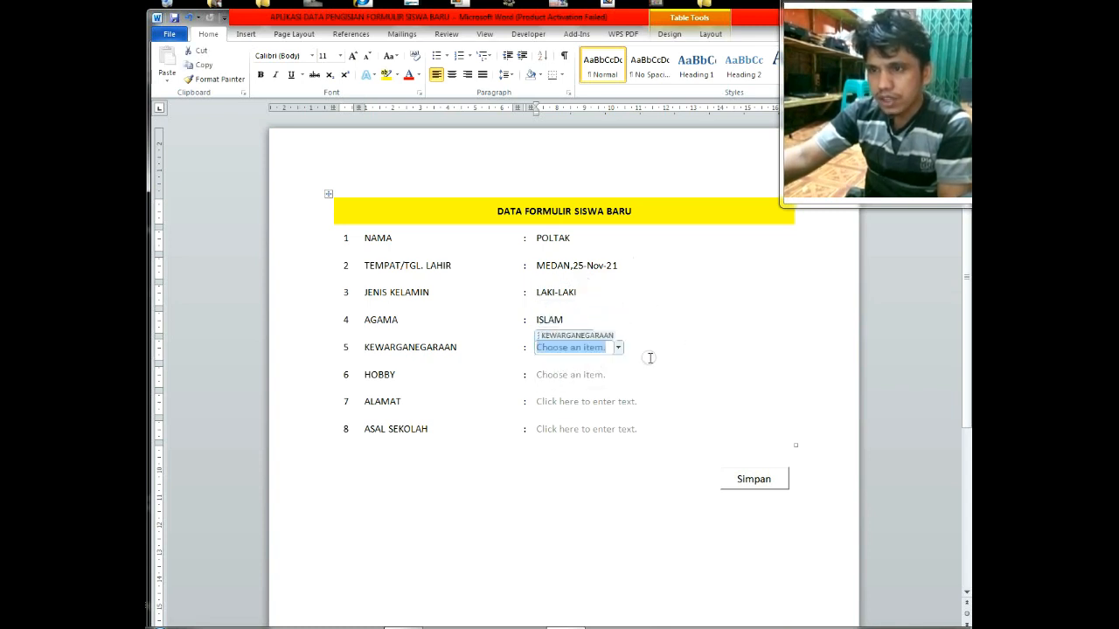
pyautogui.click(618, 348)
pyautogui.click(566, 374)
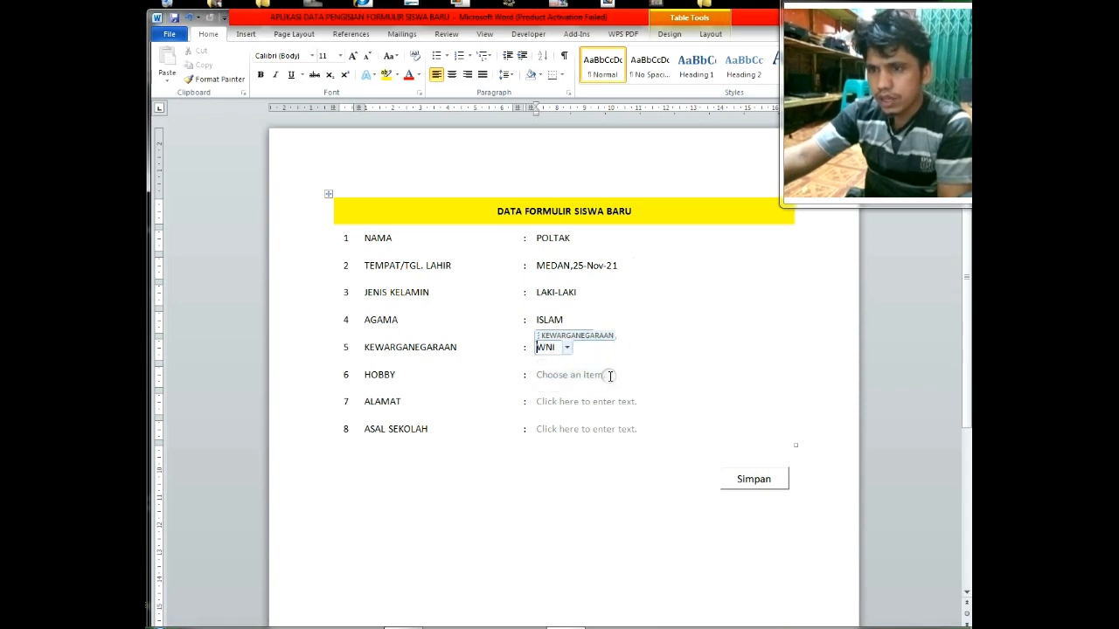
pyautogui.click(575, 376)
pyautogui.click(618, 375)
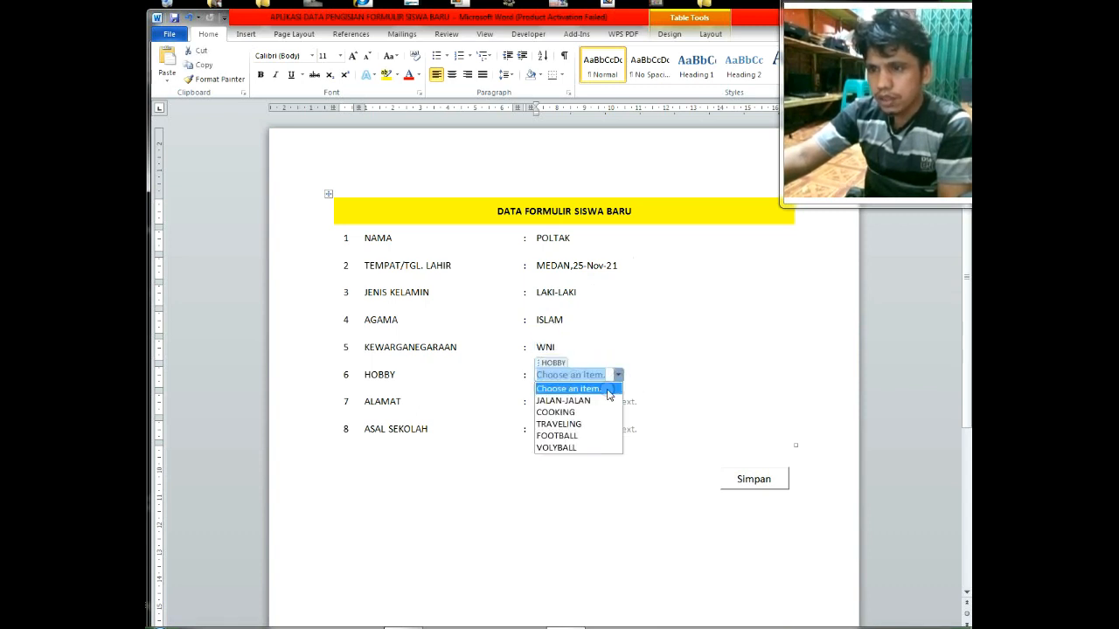
pyautogui.click(568, 426)
# - Check the ALAMAT and ASAL SEKOLAH text fields and the choices made in the JENIS KELAMIN, AGAMA and HOBBY fields
pyautogui.click(632, 404)
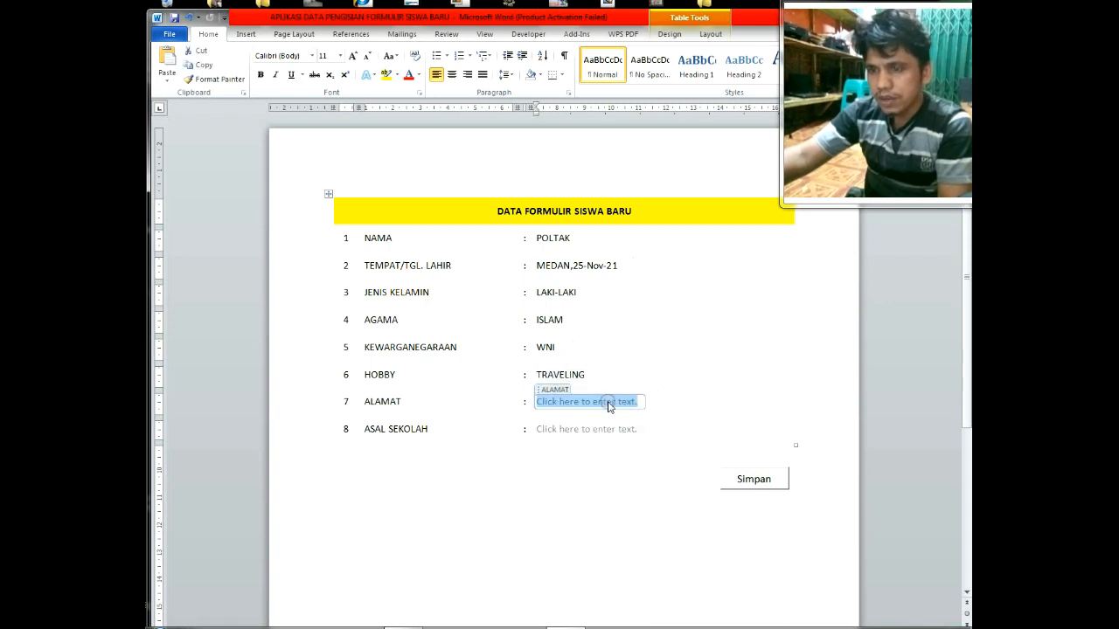
pyautogui.click(564, 429)
pyautogui.click(570, 403)
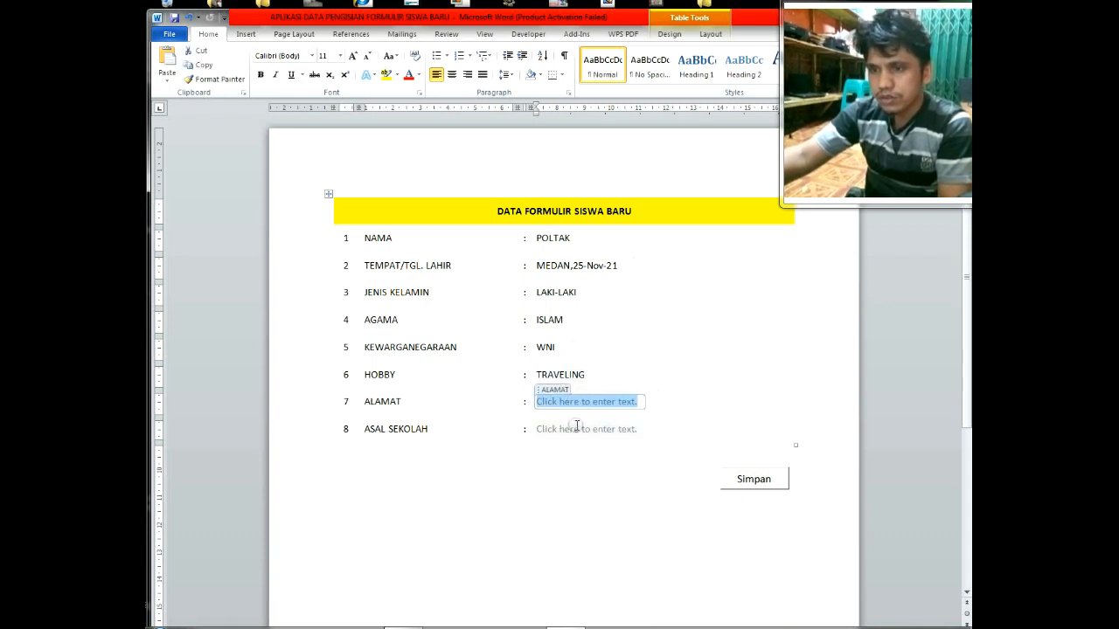
pyautogui.click(577, 427)
pyautogui.click(560, 294)
pyautogui.click(551, 321)
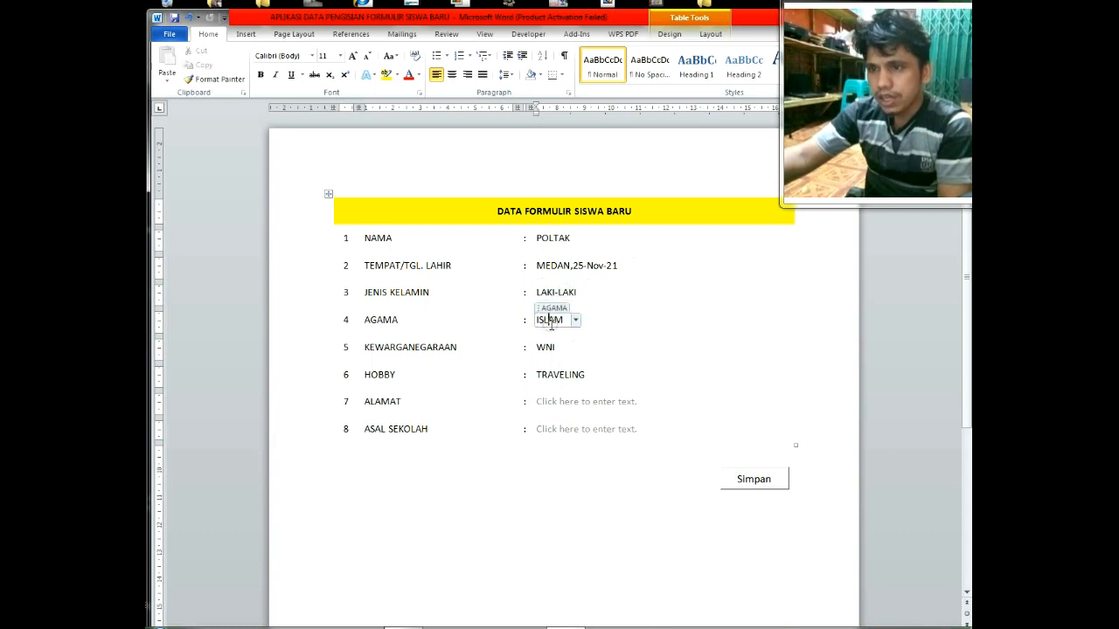
pyautogui.click(552, 374)
pyautogui.click(556, 405)
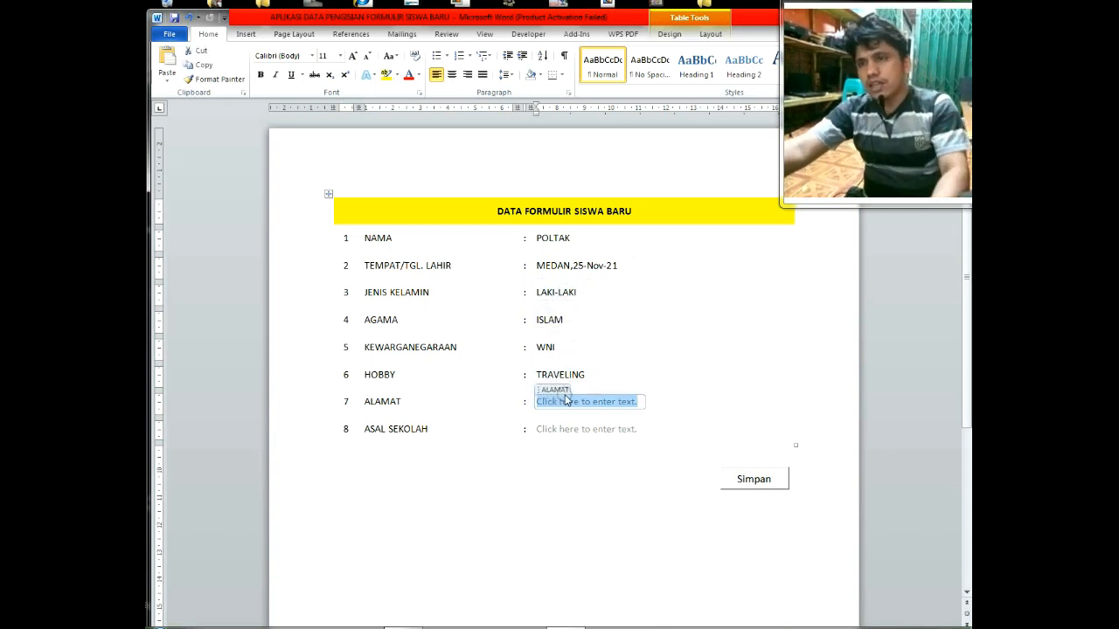
pyautogui.scroll(1, 564, 398)
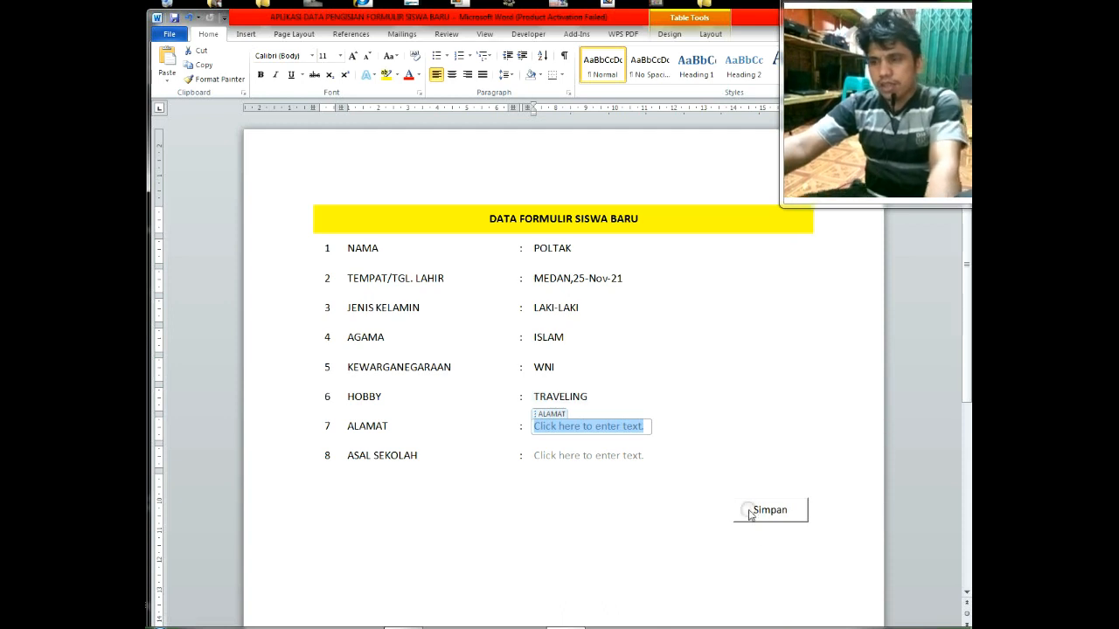
# - Save the filled-in student form using its own Simpan control below the table
pyautogui.click(522, 503)
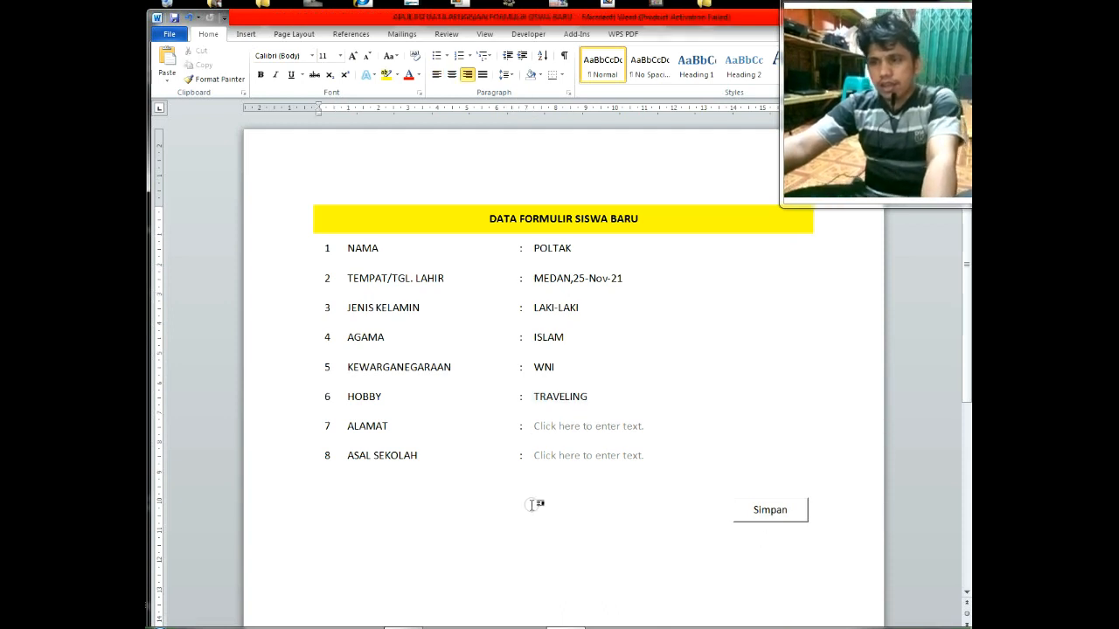
pyautogui.click(773, 512)
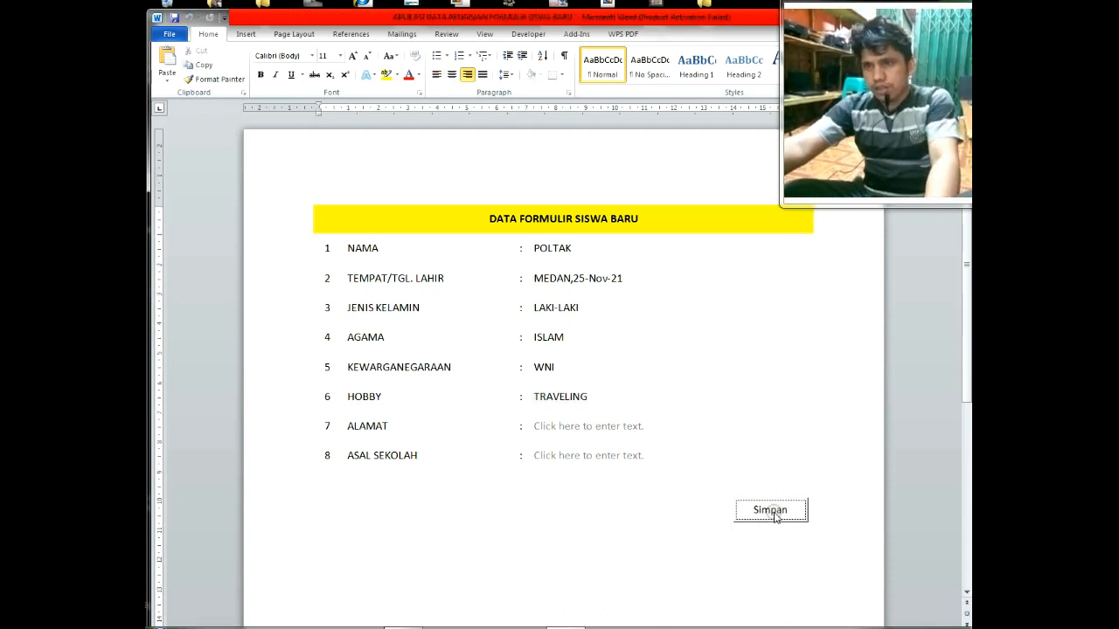
pyautogui.click(773, 513)
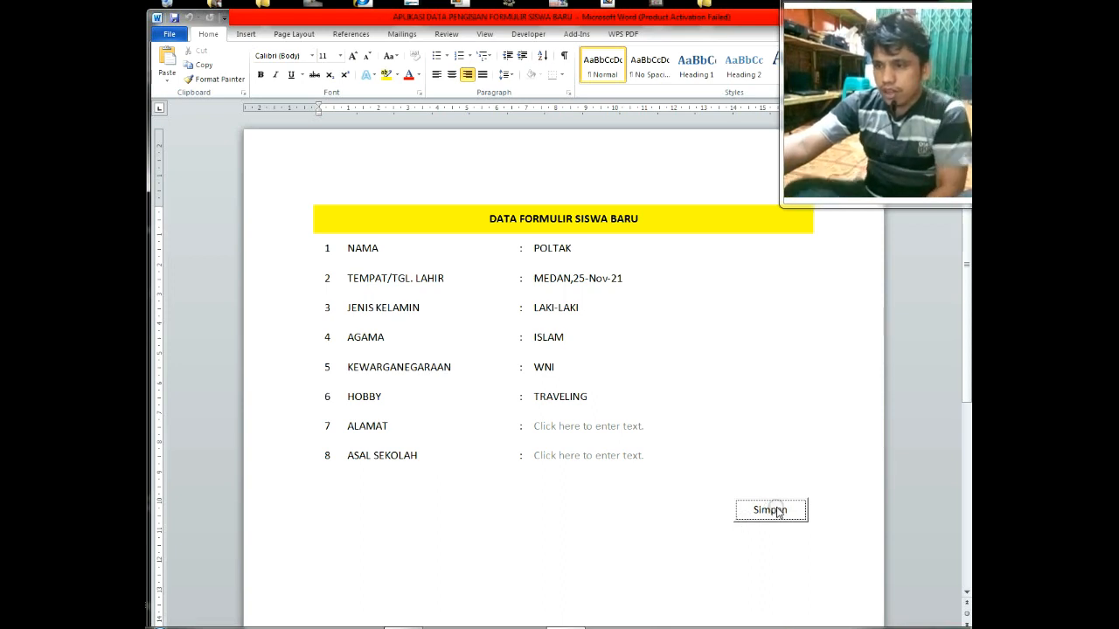
pyautogui.click(778, 514)
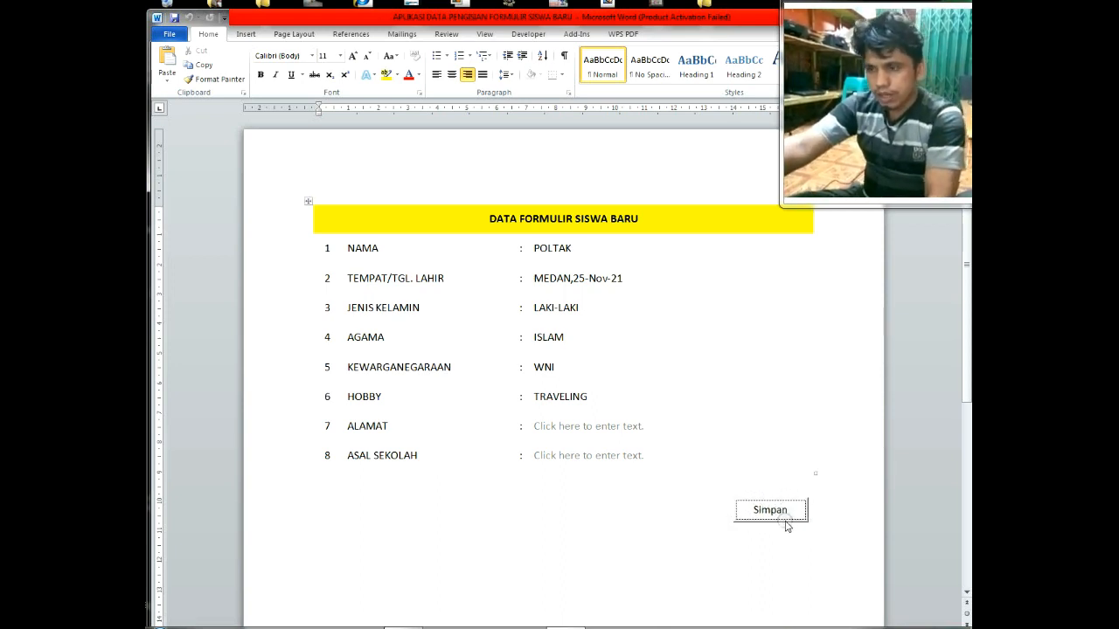
pyautogui.click(771, 513)
pyautogui.click(787, 517)
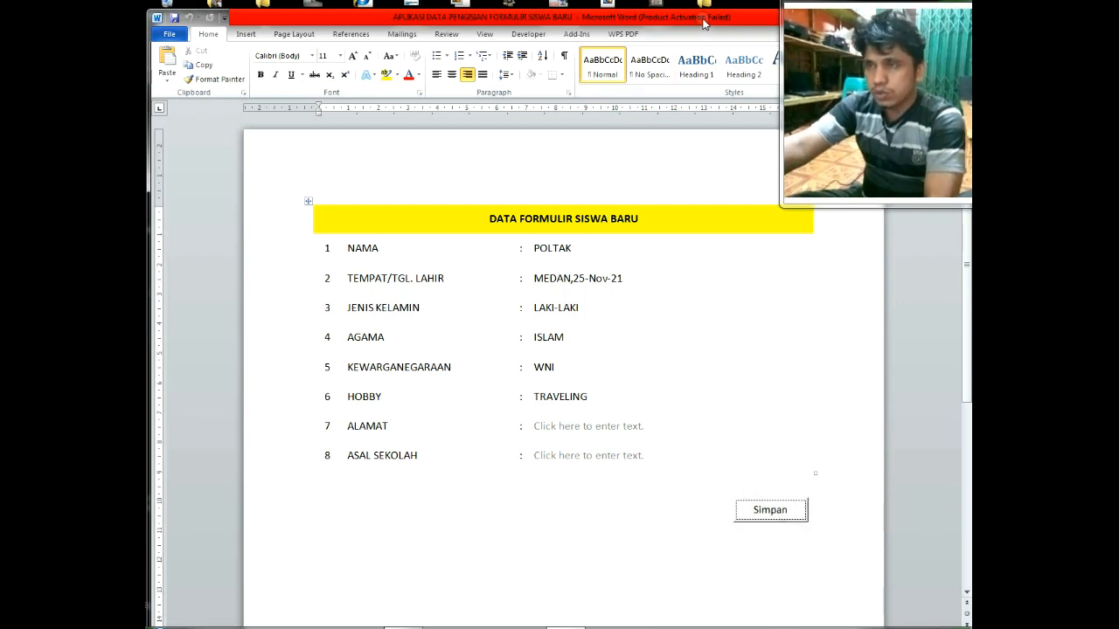
# - Review the form's fields one by one from NAMA down to ALAMAT and back up to NAMA
pyautogui.moveTo(703, 24); pyautogui.dragTo(690, 48)
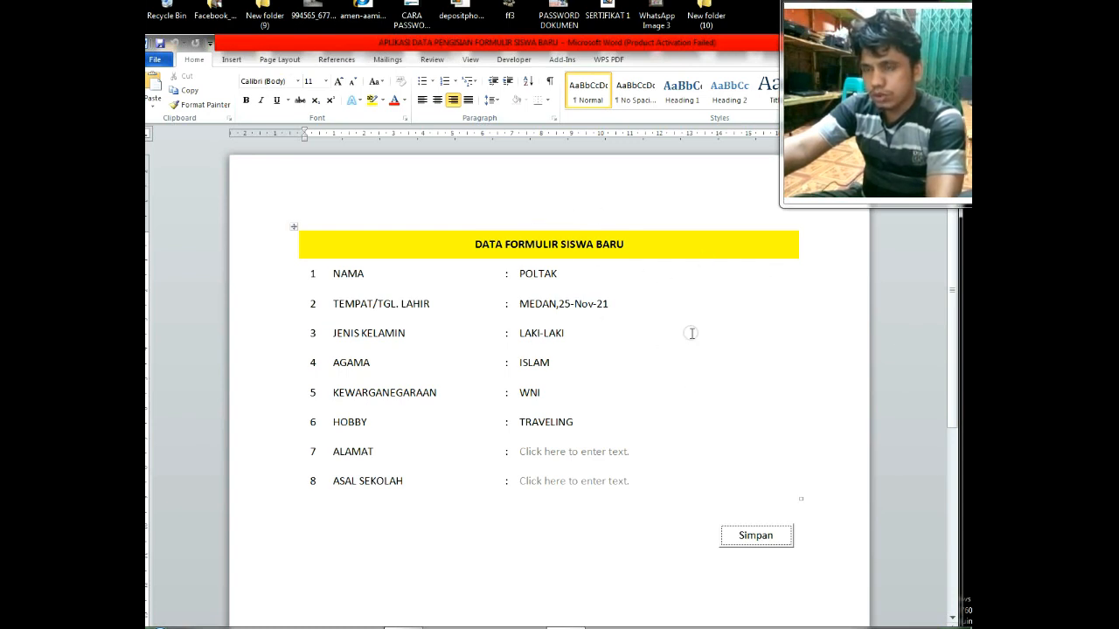
pyautogui.click(551, 276)
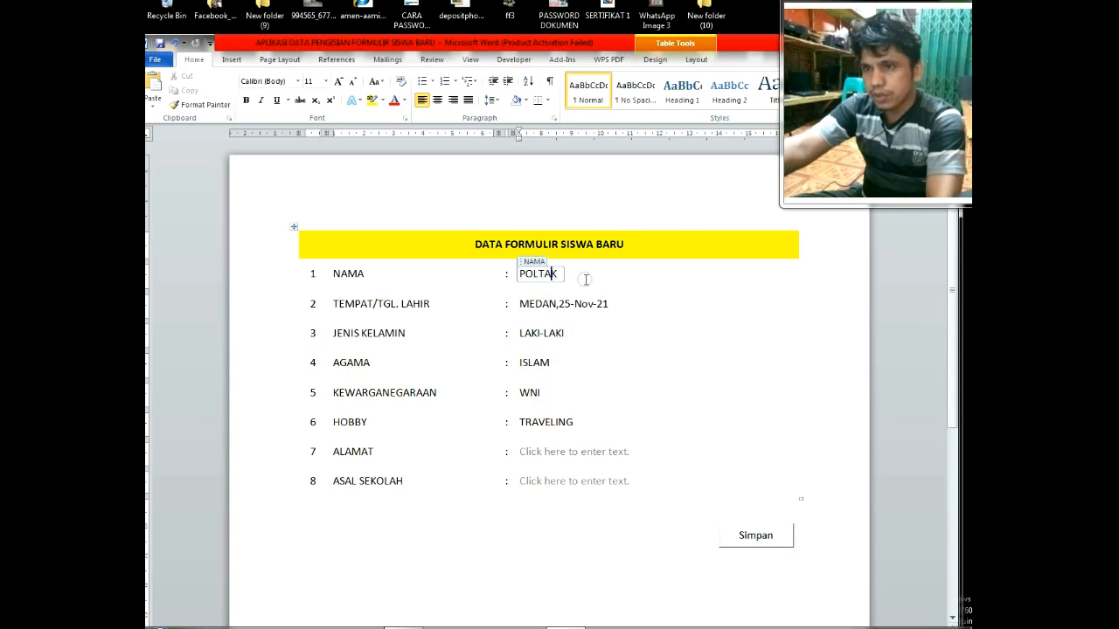
pyautogui.click(528, 307)
pyautogui.click(583, 306)
pyautogui.click(550, 332)
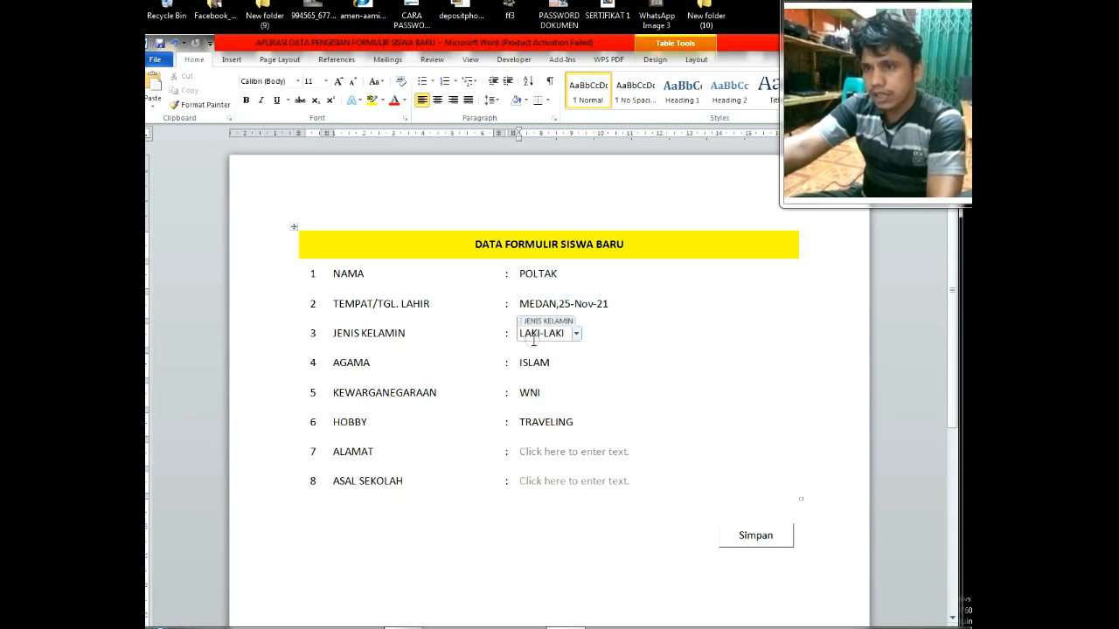
pyautogui.click(536, 365)
pyautogui.click(532, 393)
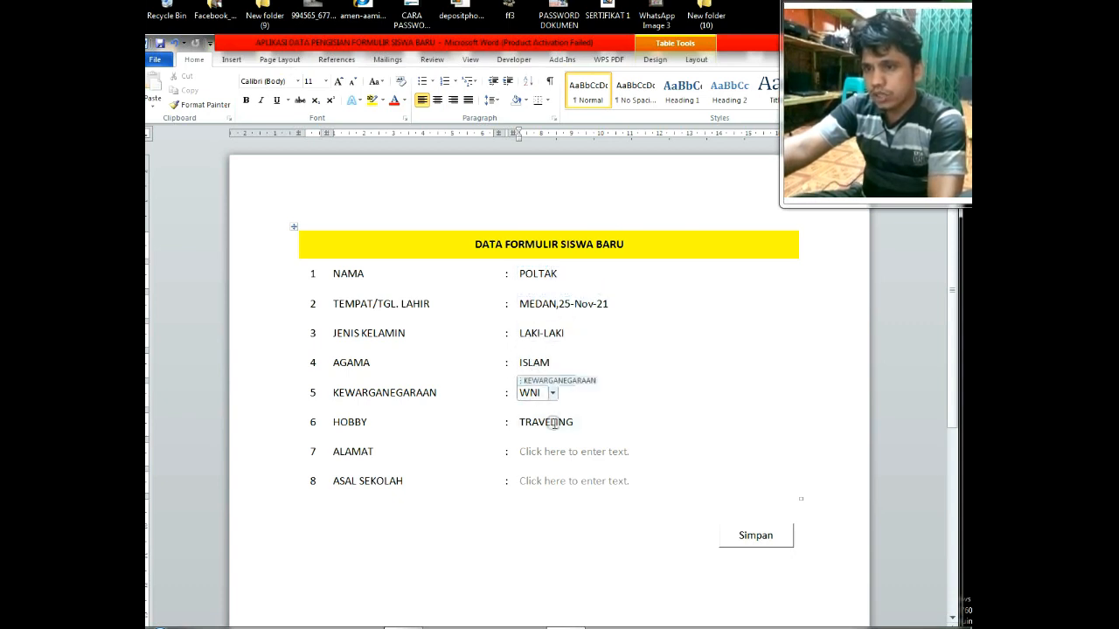
pyautogui.click(548, 421)
pyautogui.click(551, 450)
pyautogui.click(556, 422)
pyautogui.click(528, 393)
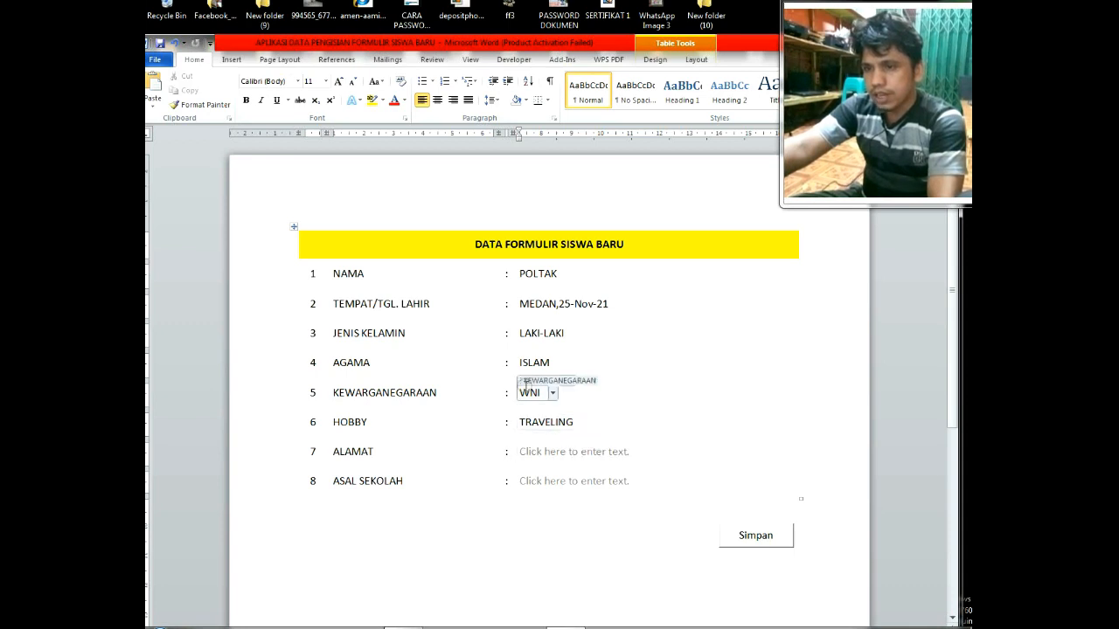
pyautogui.click(534, 360)
pyautogui.click(544, 332)
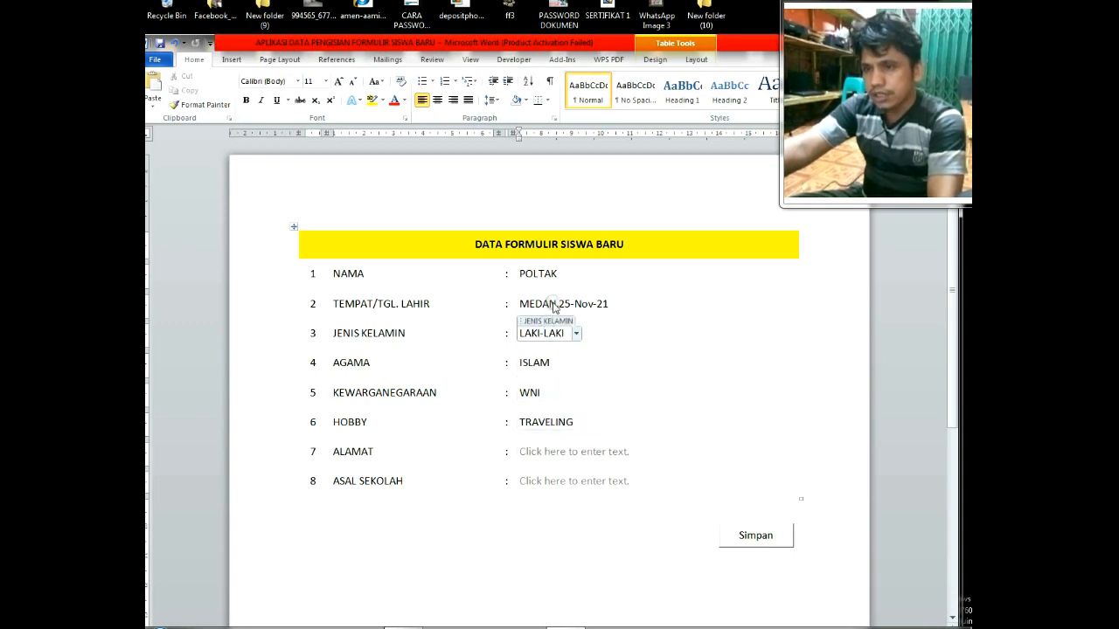
pyautogui.click(546, 299)
pyautogui.click(537, 271)
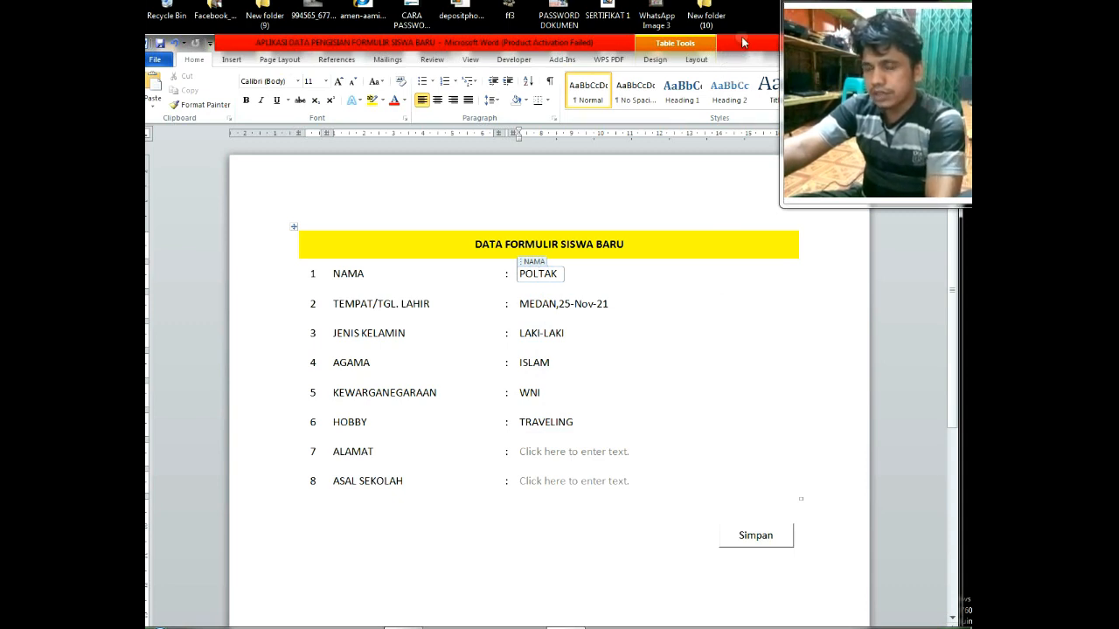
pyautogui.moveTo(741, 37); pyautogui.dragTo(759, 16)
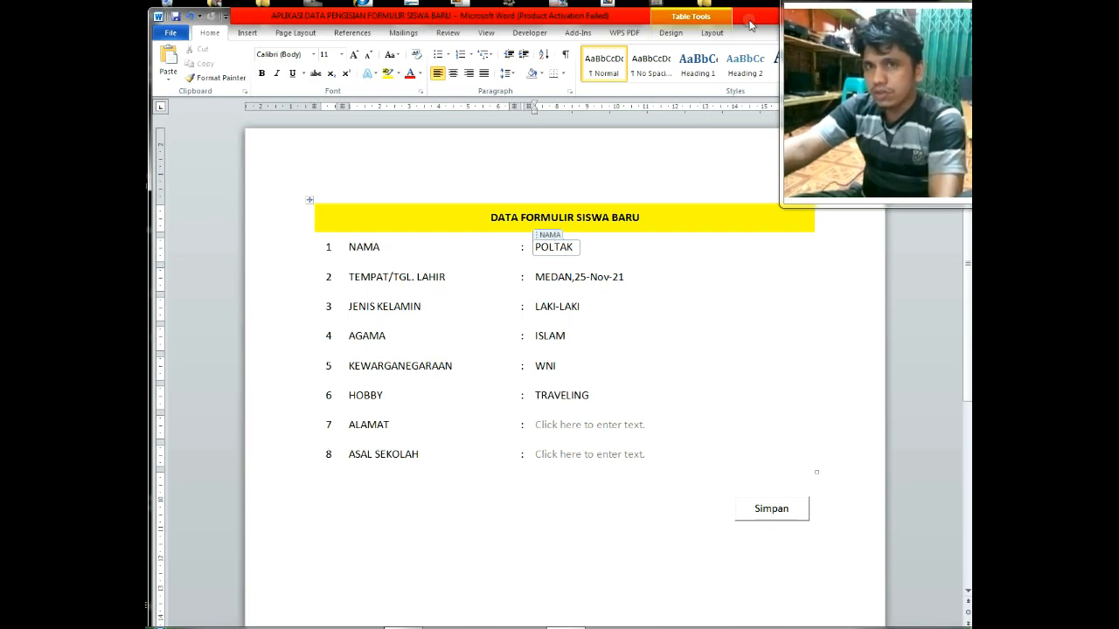
pyautogui.moveTo(750, 25); pyautogui.dragTo(667, 73)
pyautogui.click(881, 626)
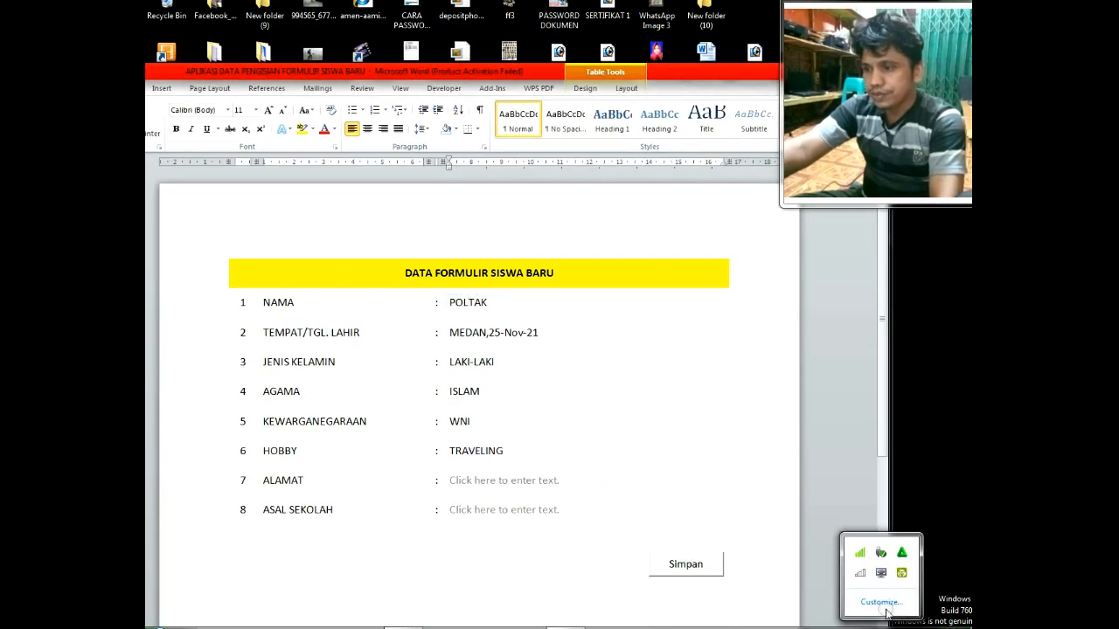
pyautogui.click(628, 365)
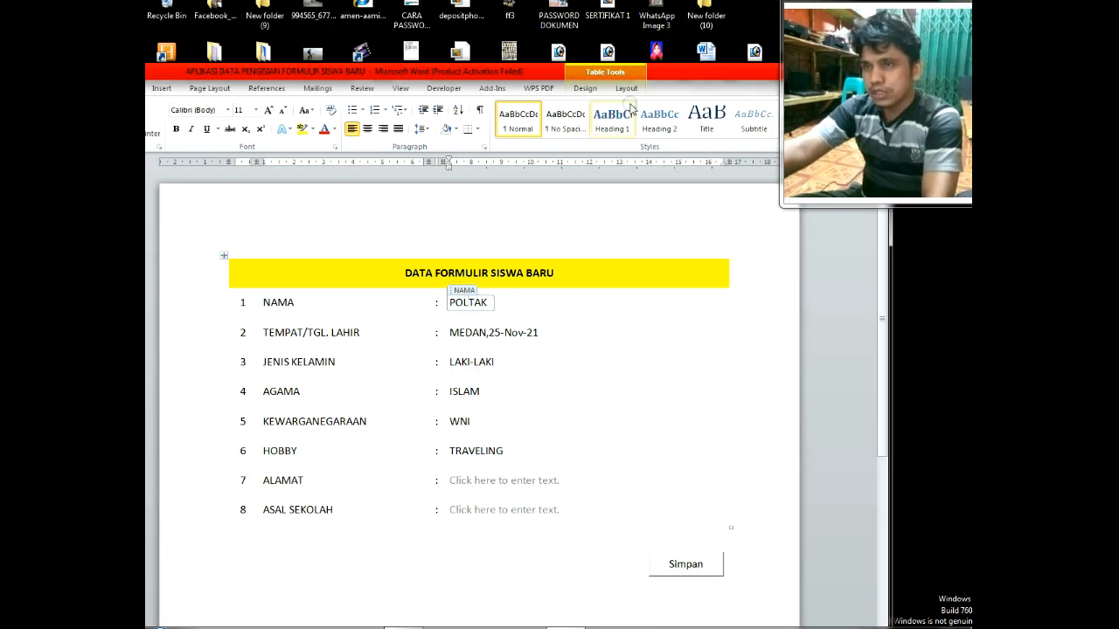
pyautogui.moveTo(687, 66); pyautogui.dragTo(708, 12)
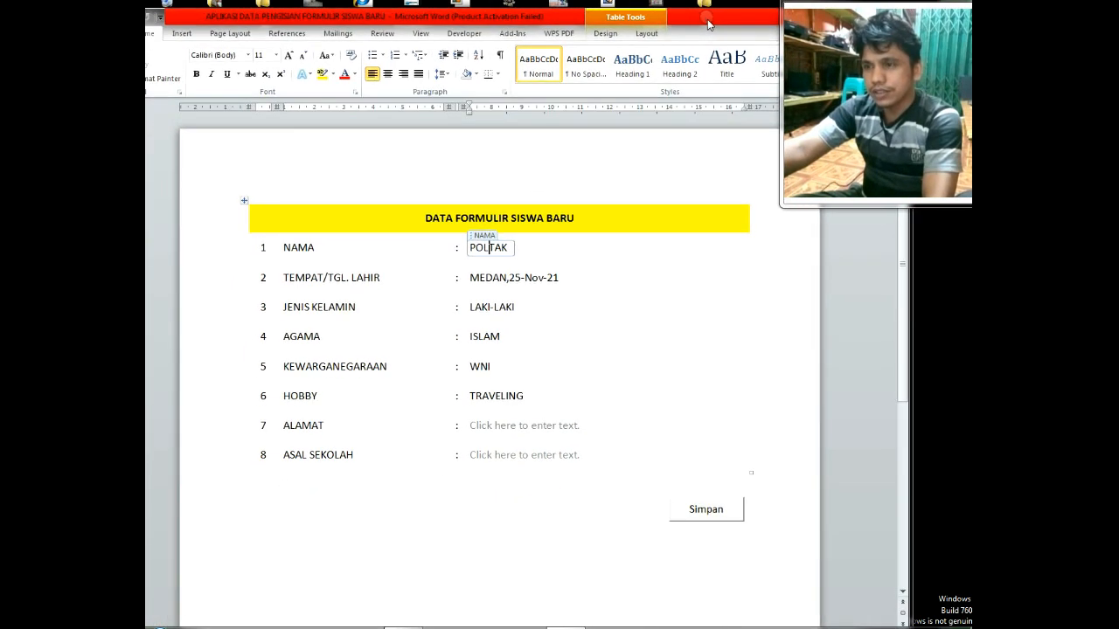